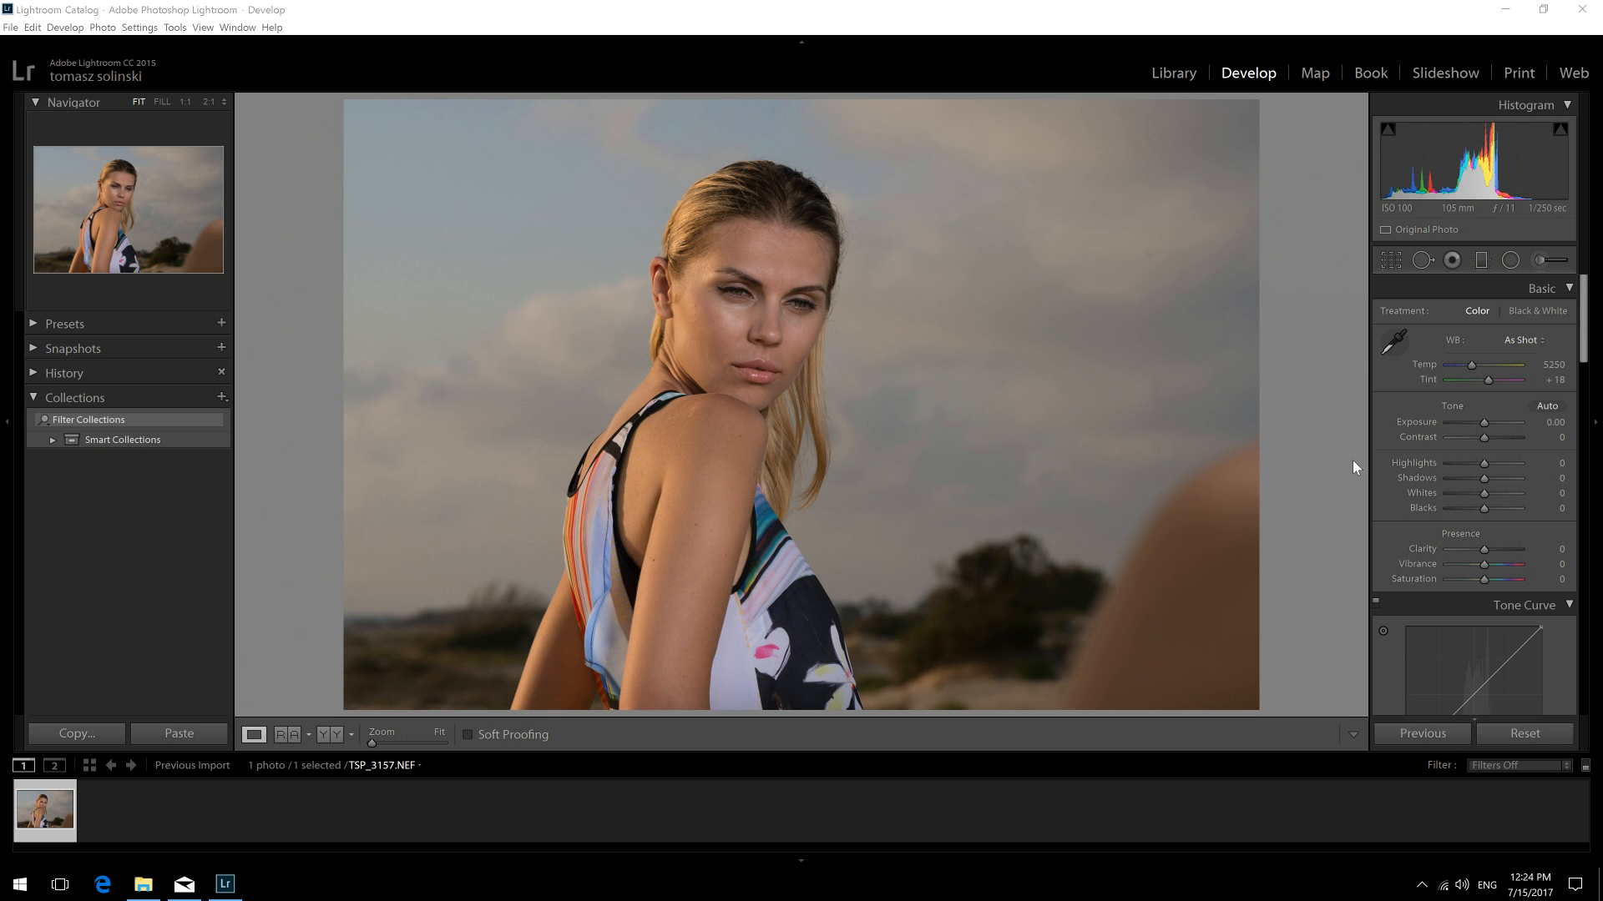
# - Start cropping the photo in around the woman from its lower corner and set the crop aspect ratio to 5 x 7
pyautogui.click(1391, 261)
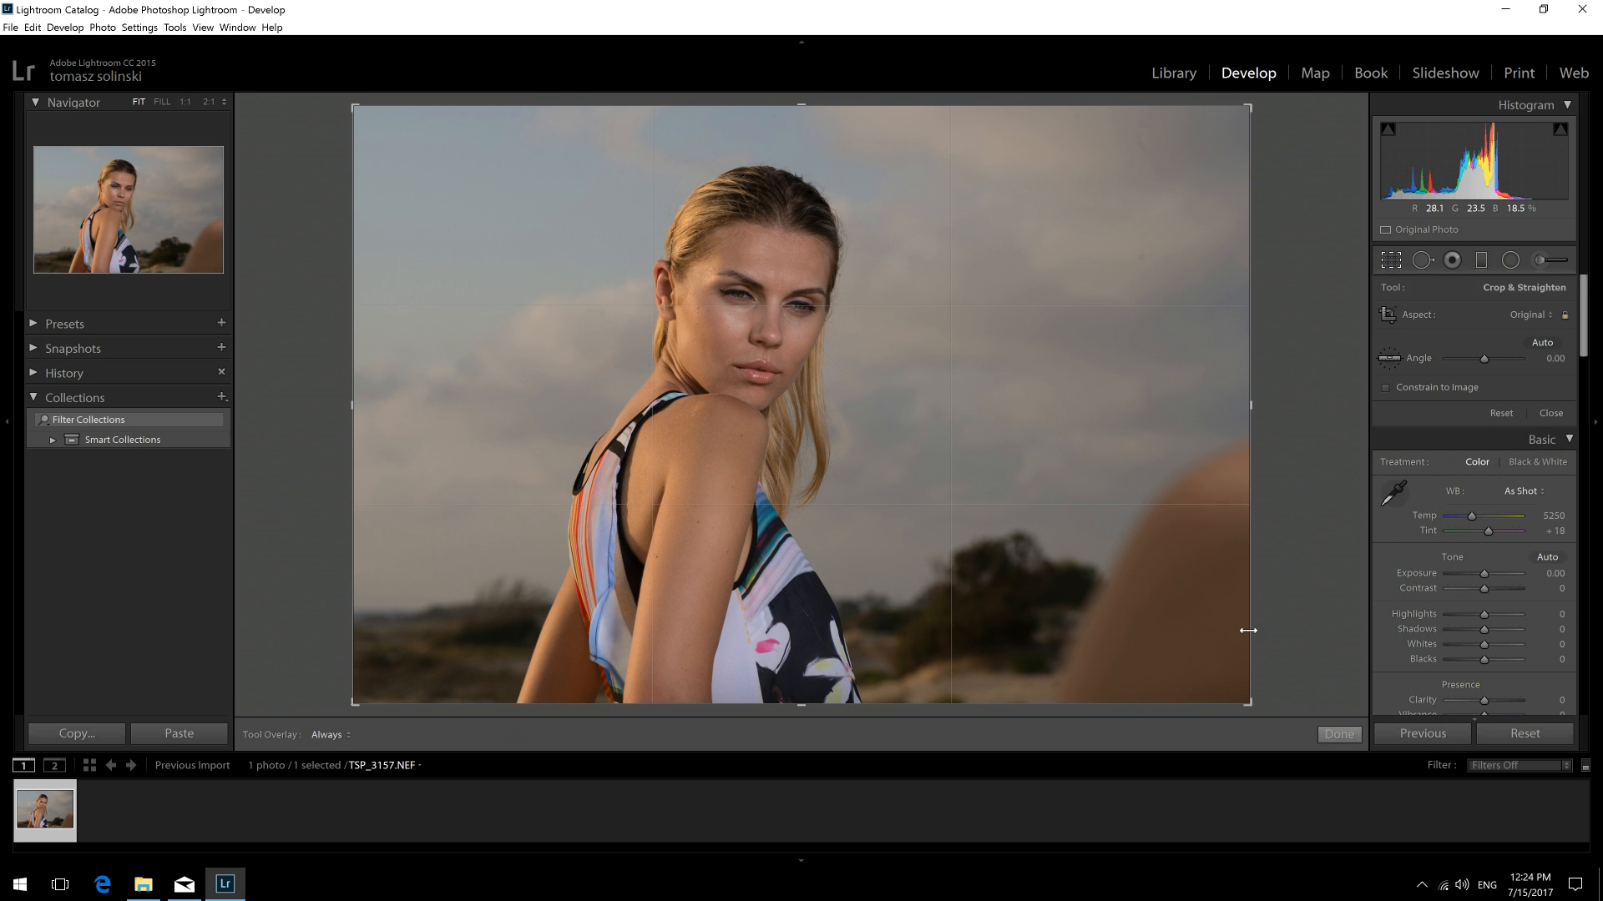
pyautogui.moveTo(1258, 704); pyautogui.dragTo(1123, 626)
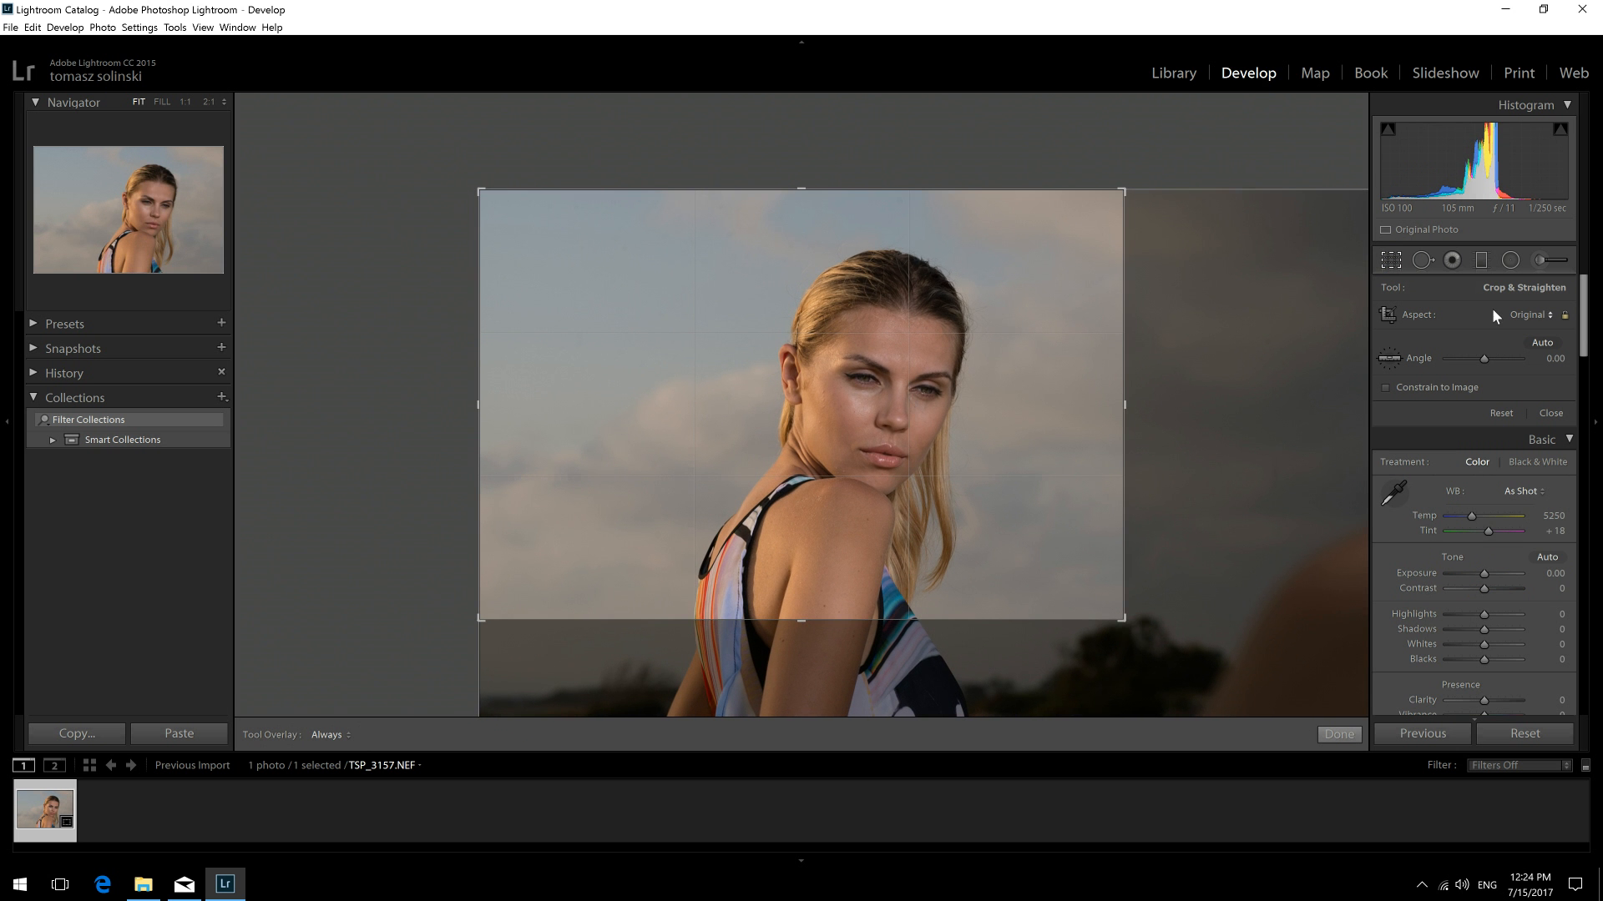
pyautogui.click(1549, 316)
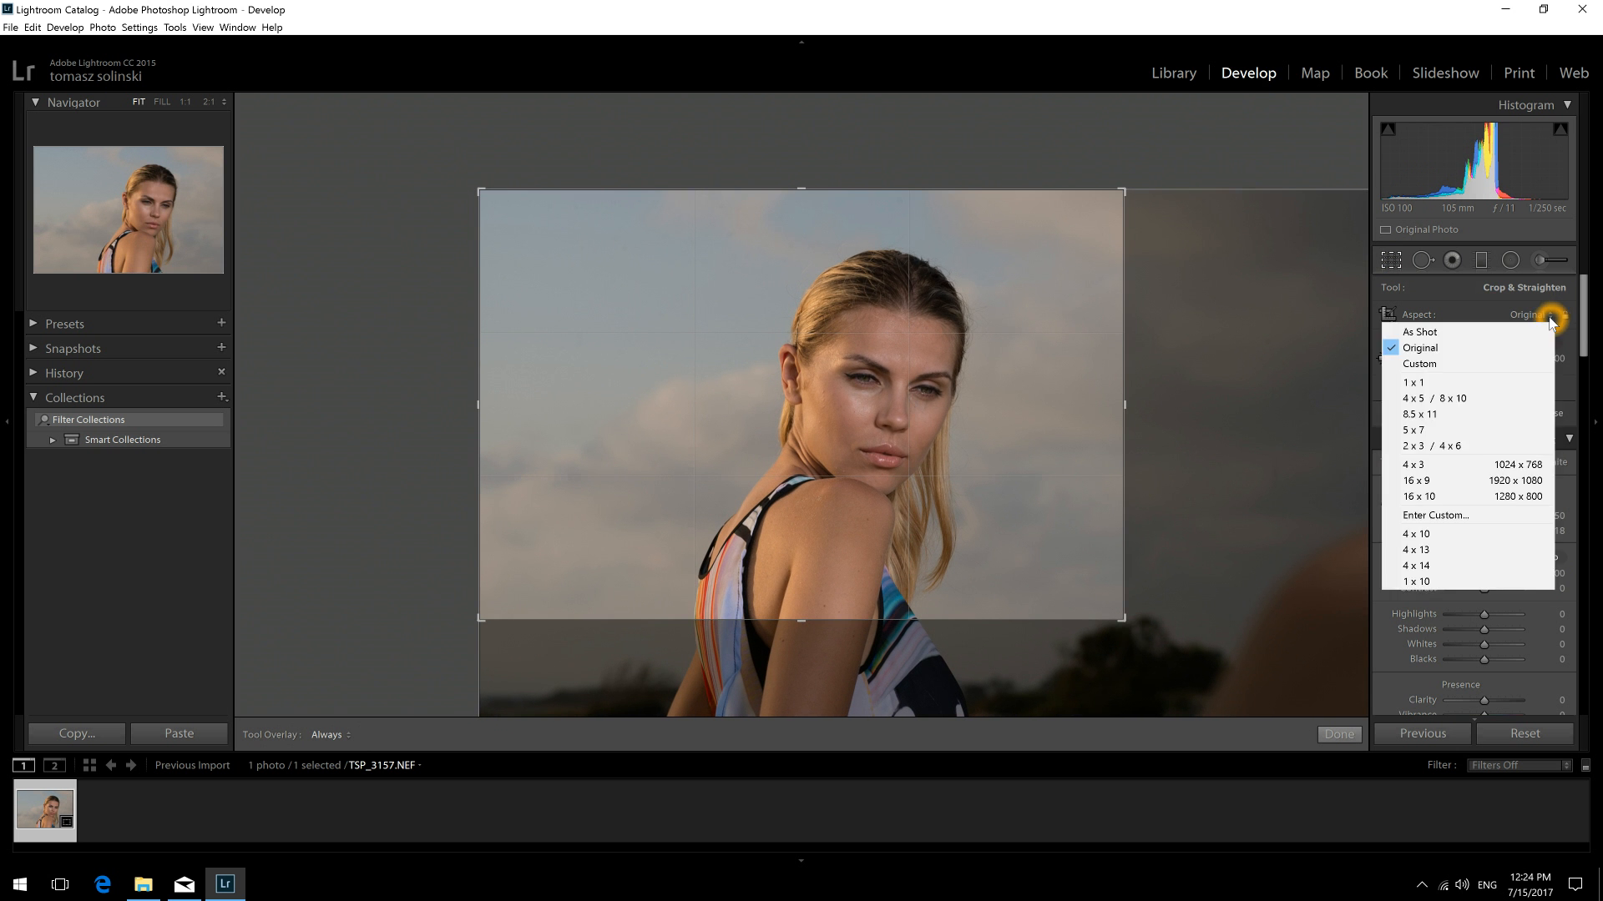
pyautogui.click(1443, 433)
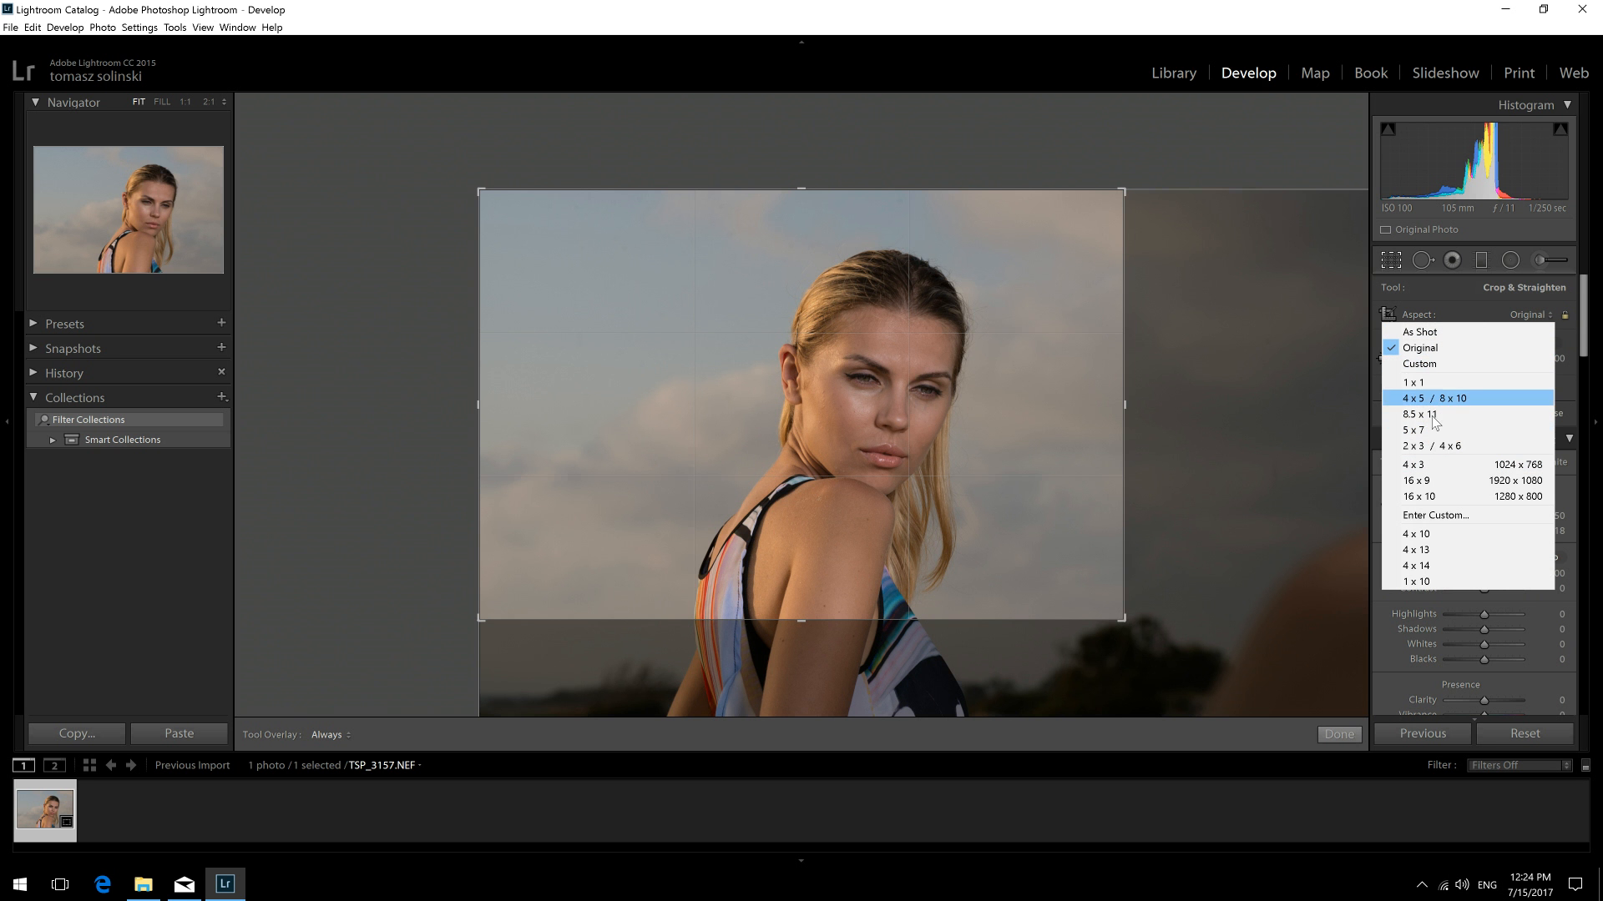
pyautogui.click(1431, 431)
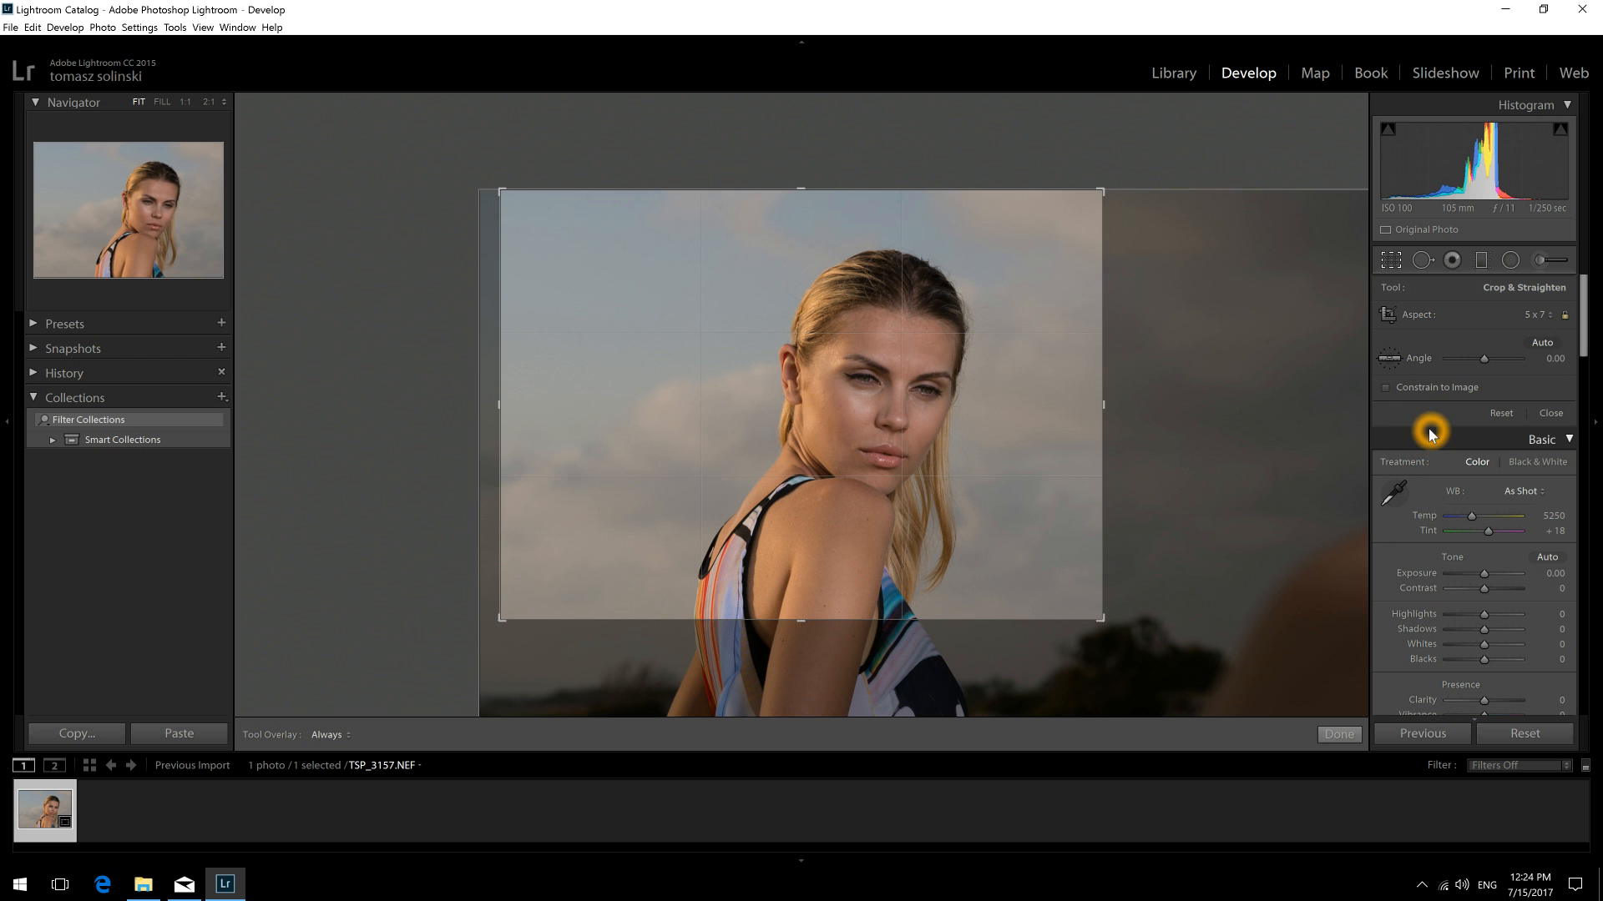
# - Reposition the photo within the crop frame, tighten the crop around the woman's head and shoulders, and apply it
pyautogui.click(726, 174)
pyautogui.moveTo(814, 307); pyautogui.dragTo(811, 306)
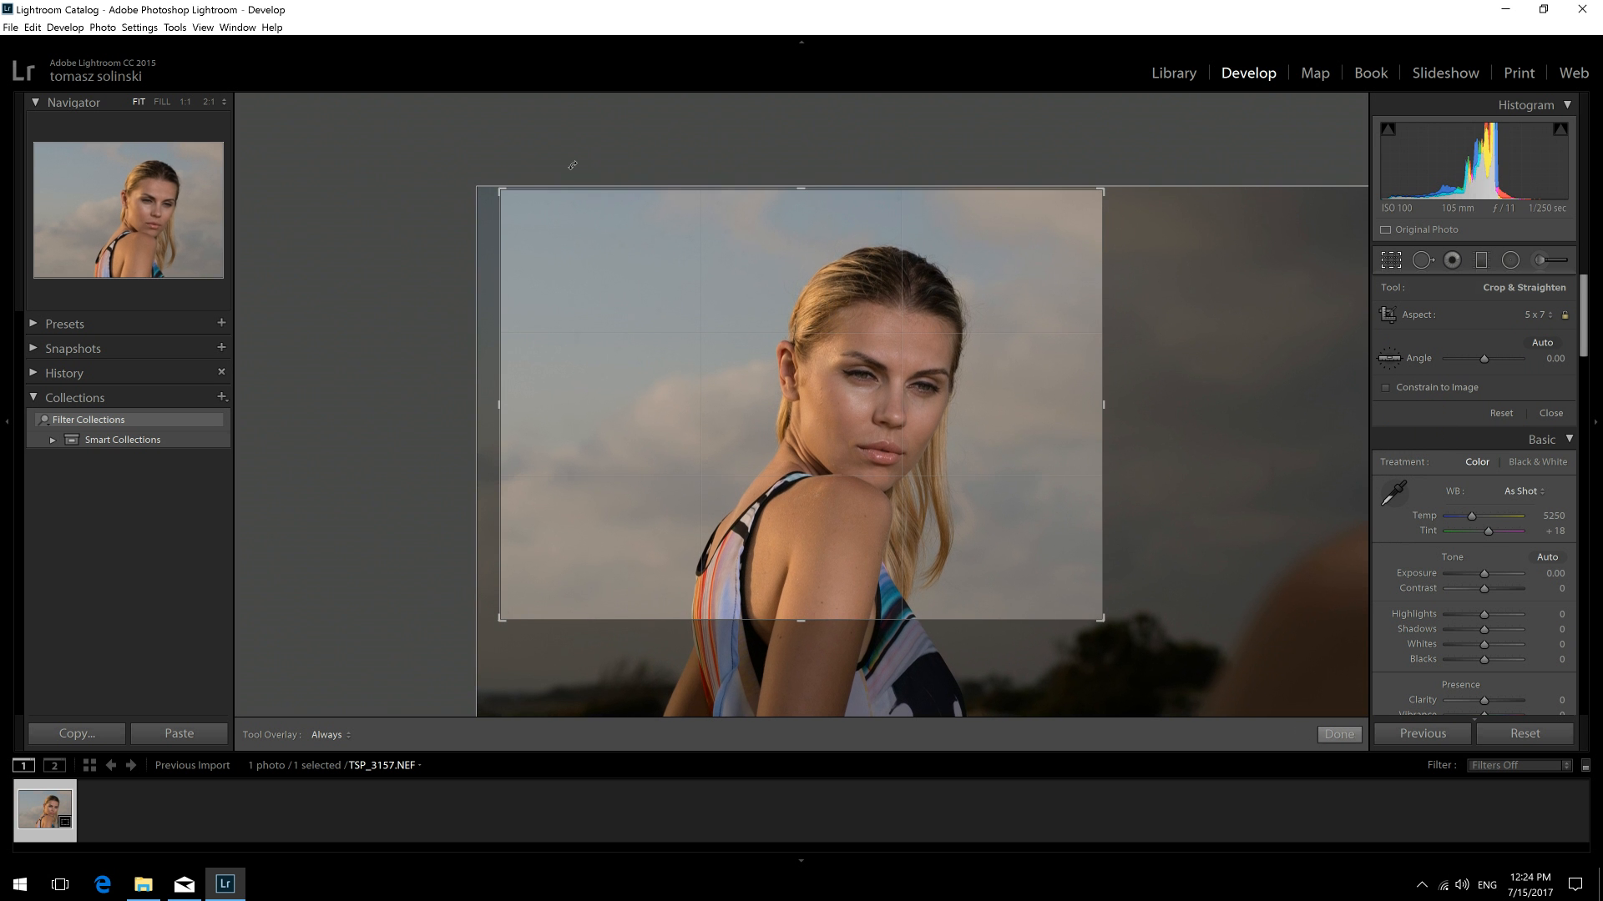
pyautogui.moveTo(501, 190); pyautogui.dragTo(527, 209)
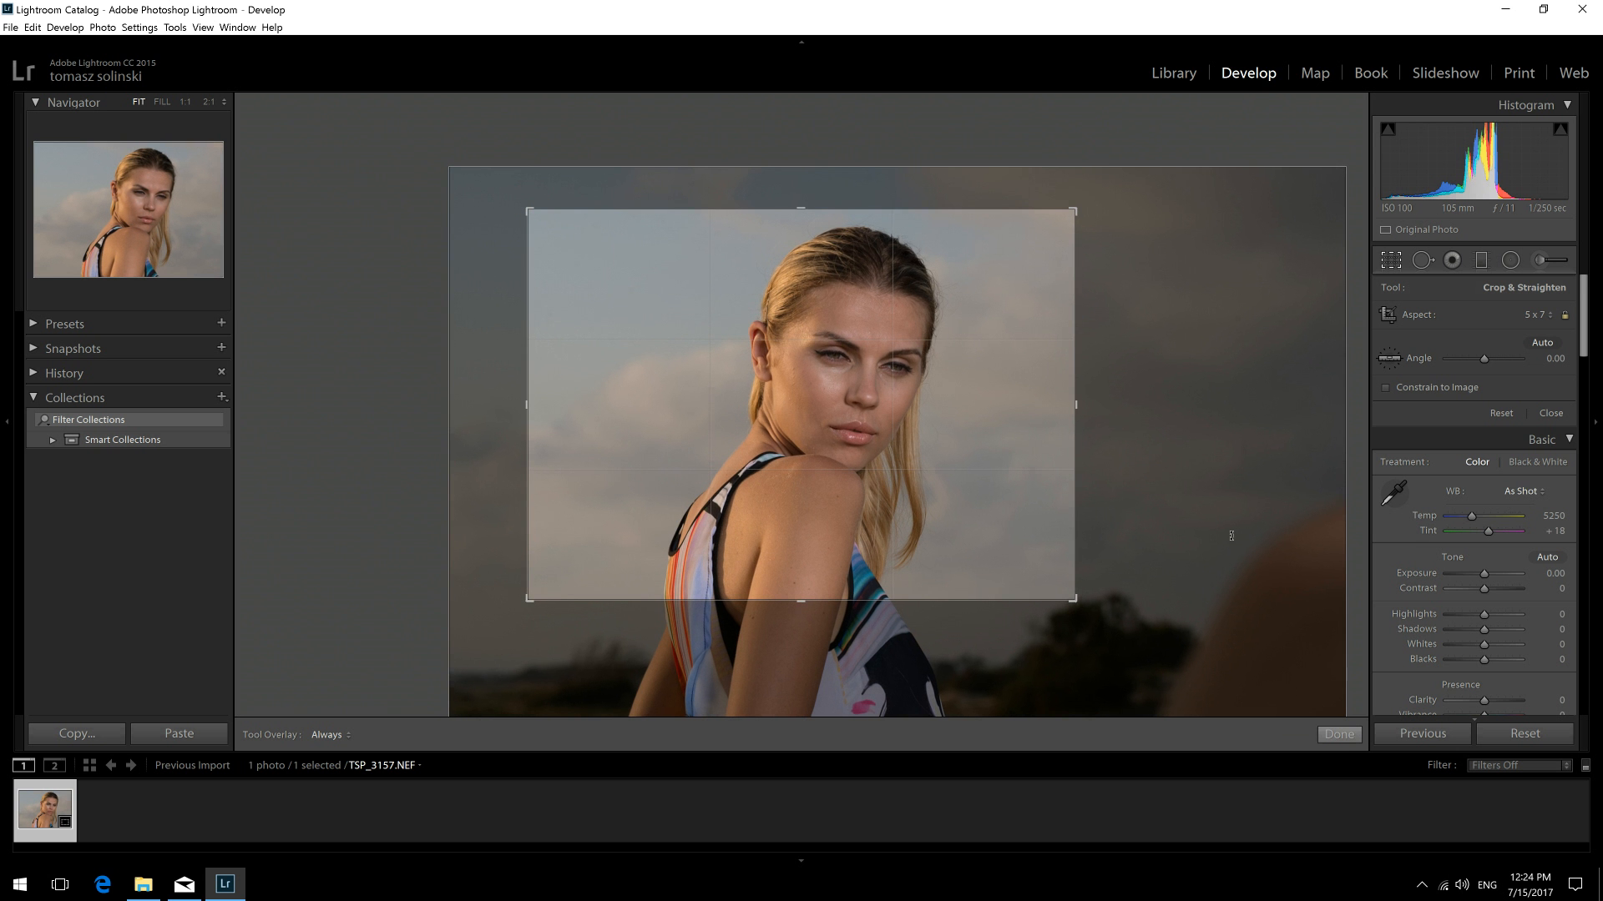
pyautogui.click(1339, 738)
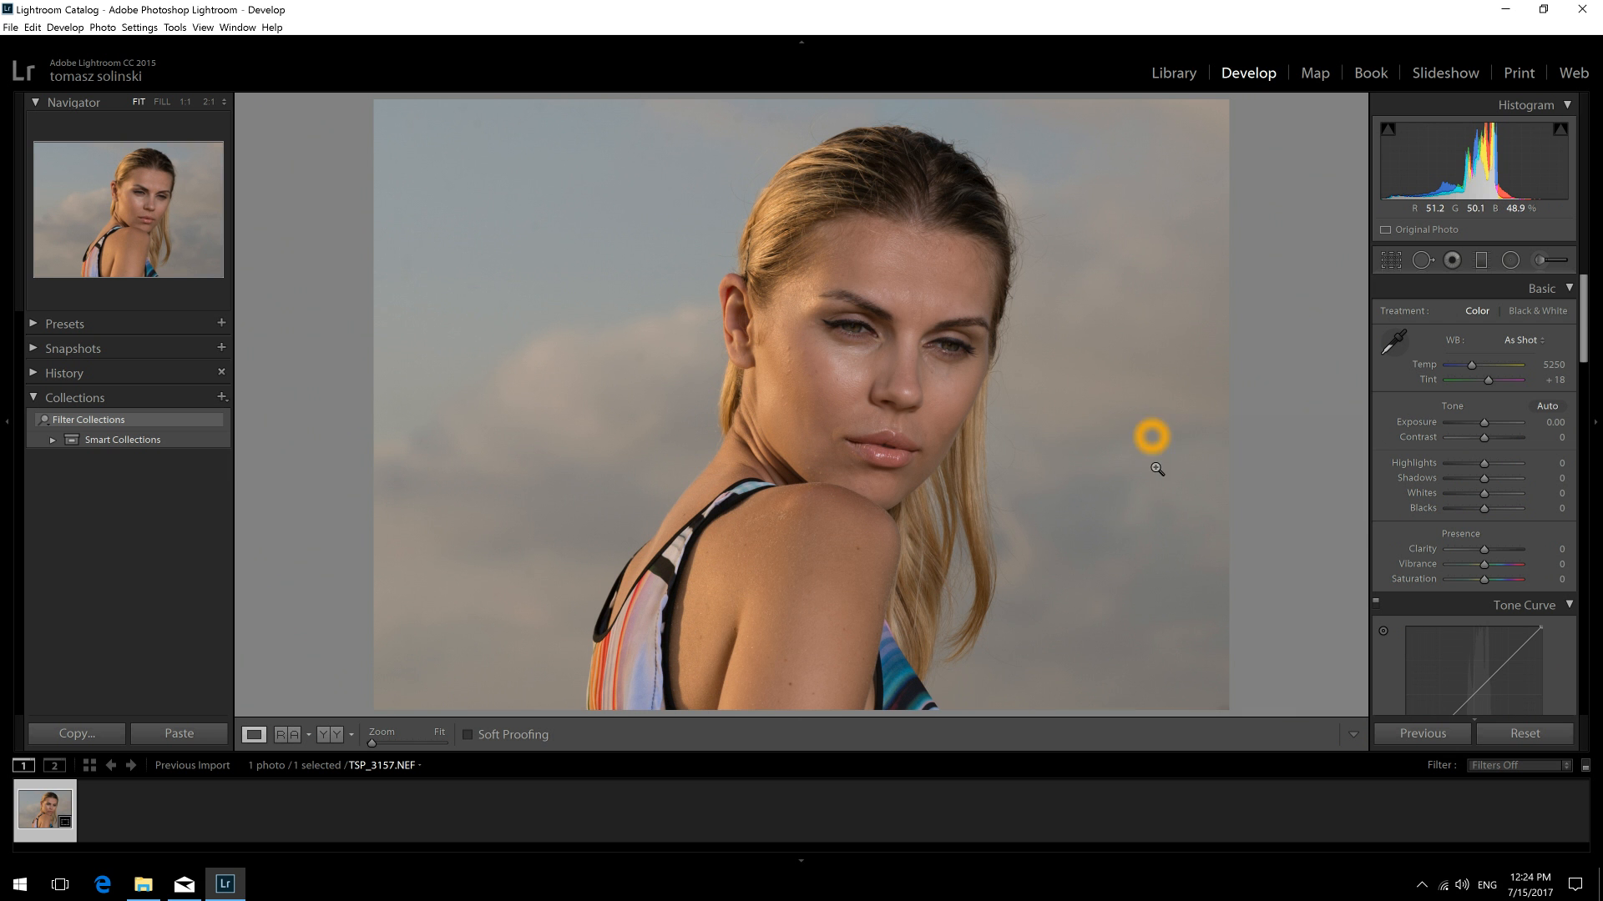
# - At 1:1 zoom, heal the blemishes near the hairline on the shaded side of the forehead with the Spot Removal tool
pyautogui.click(846, 294)
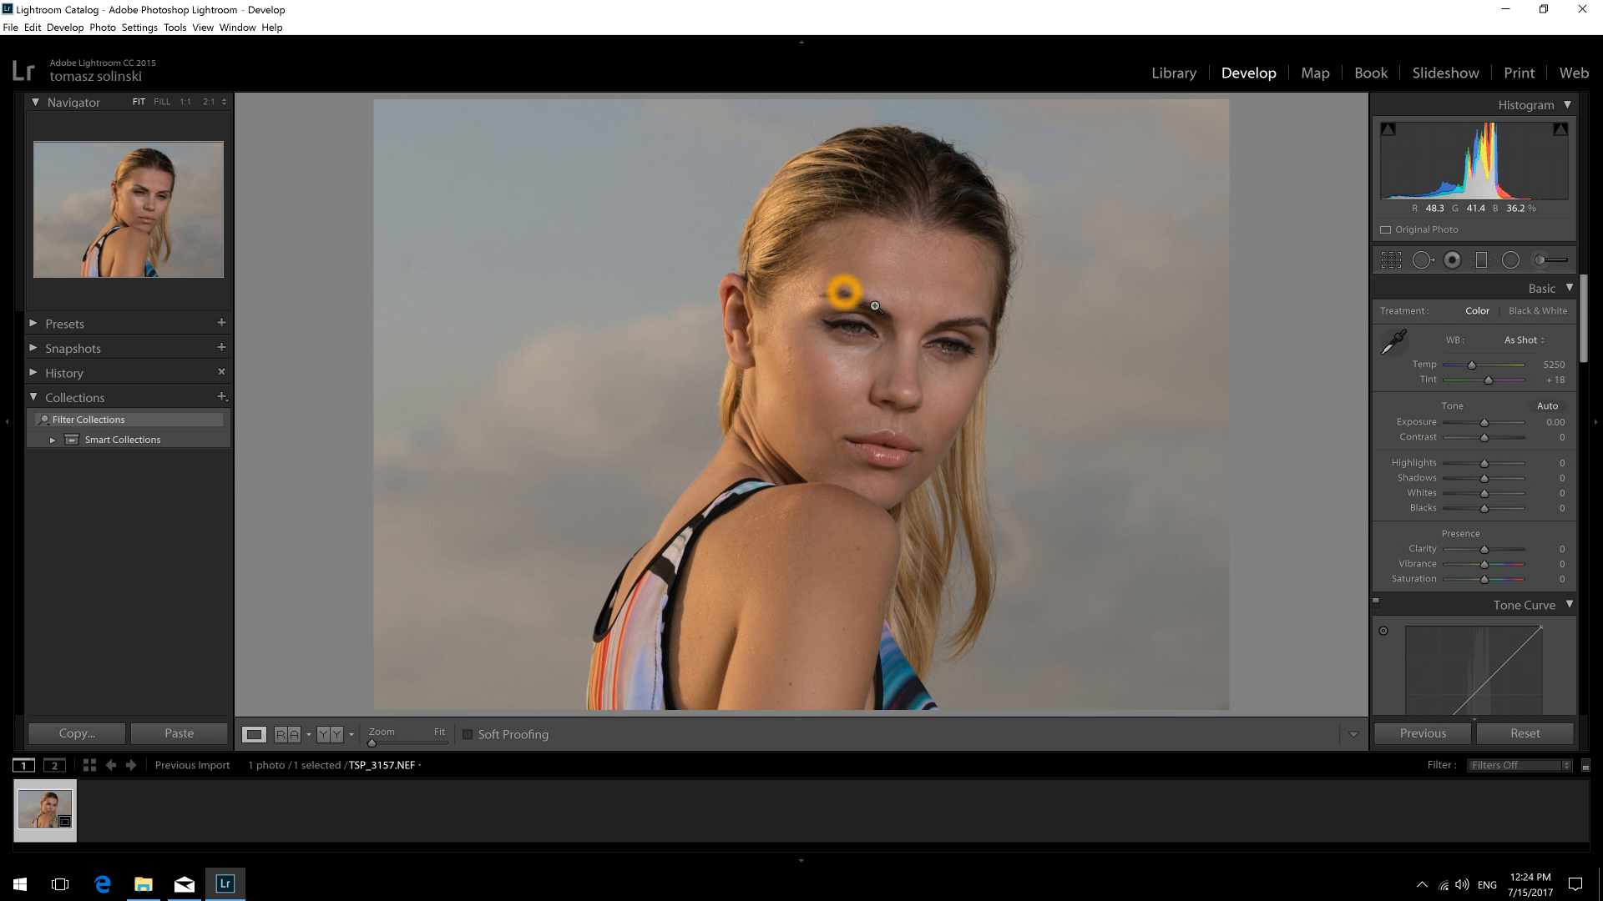
pyautogui.click(927, 317)
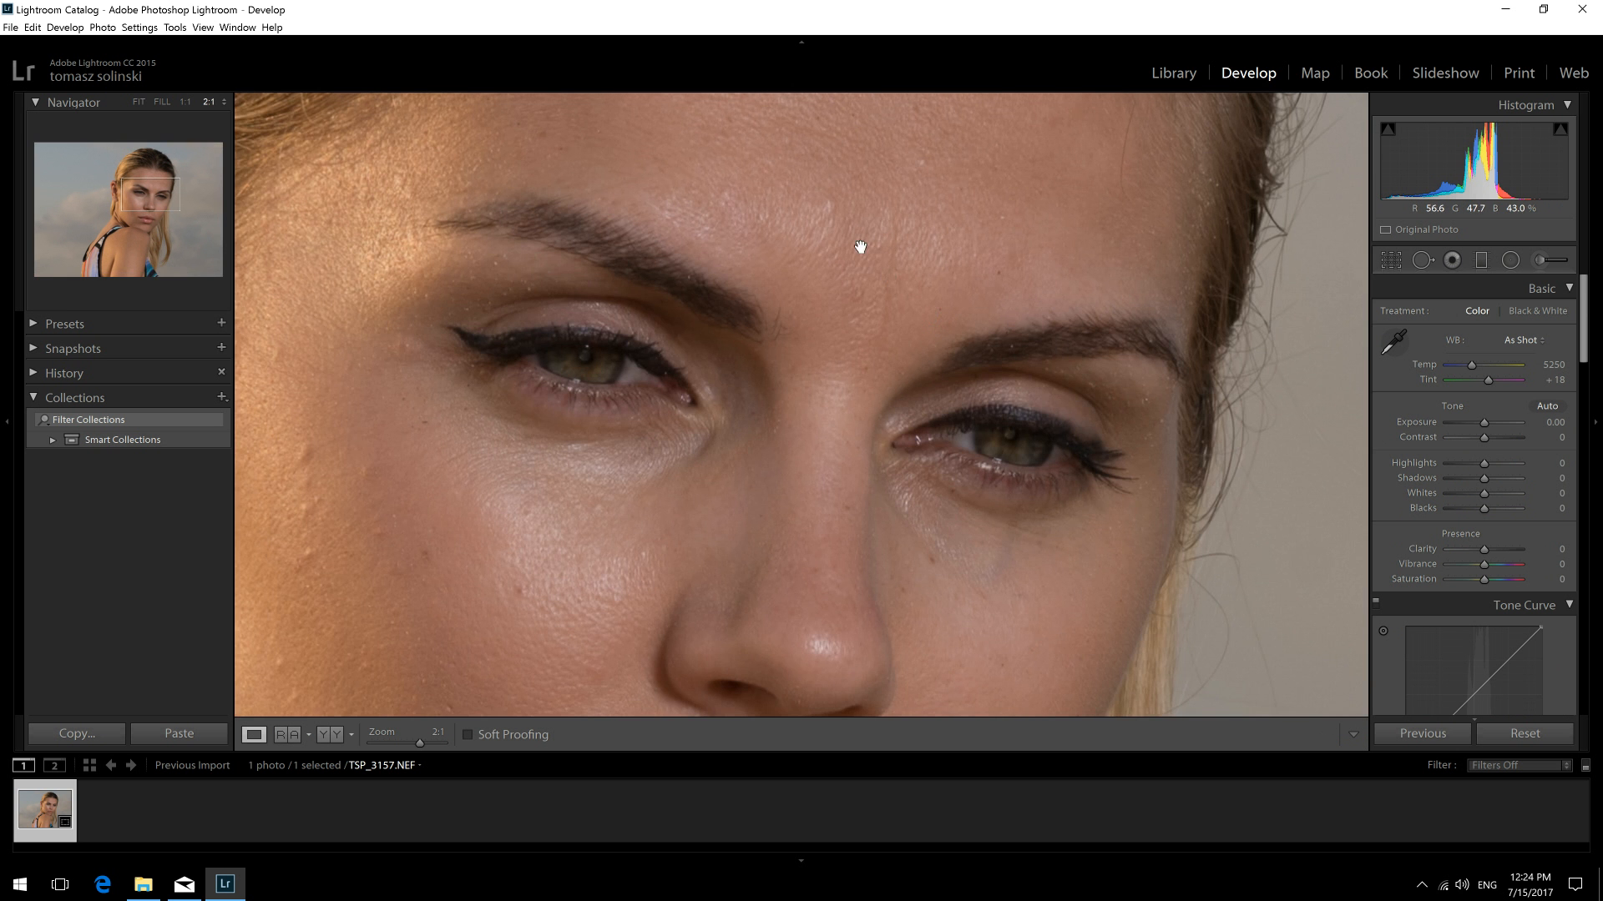
pyautogui.click(858, 242)
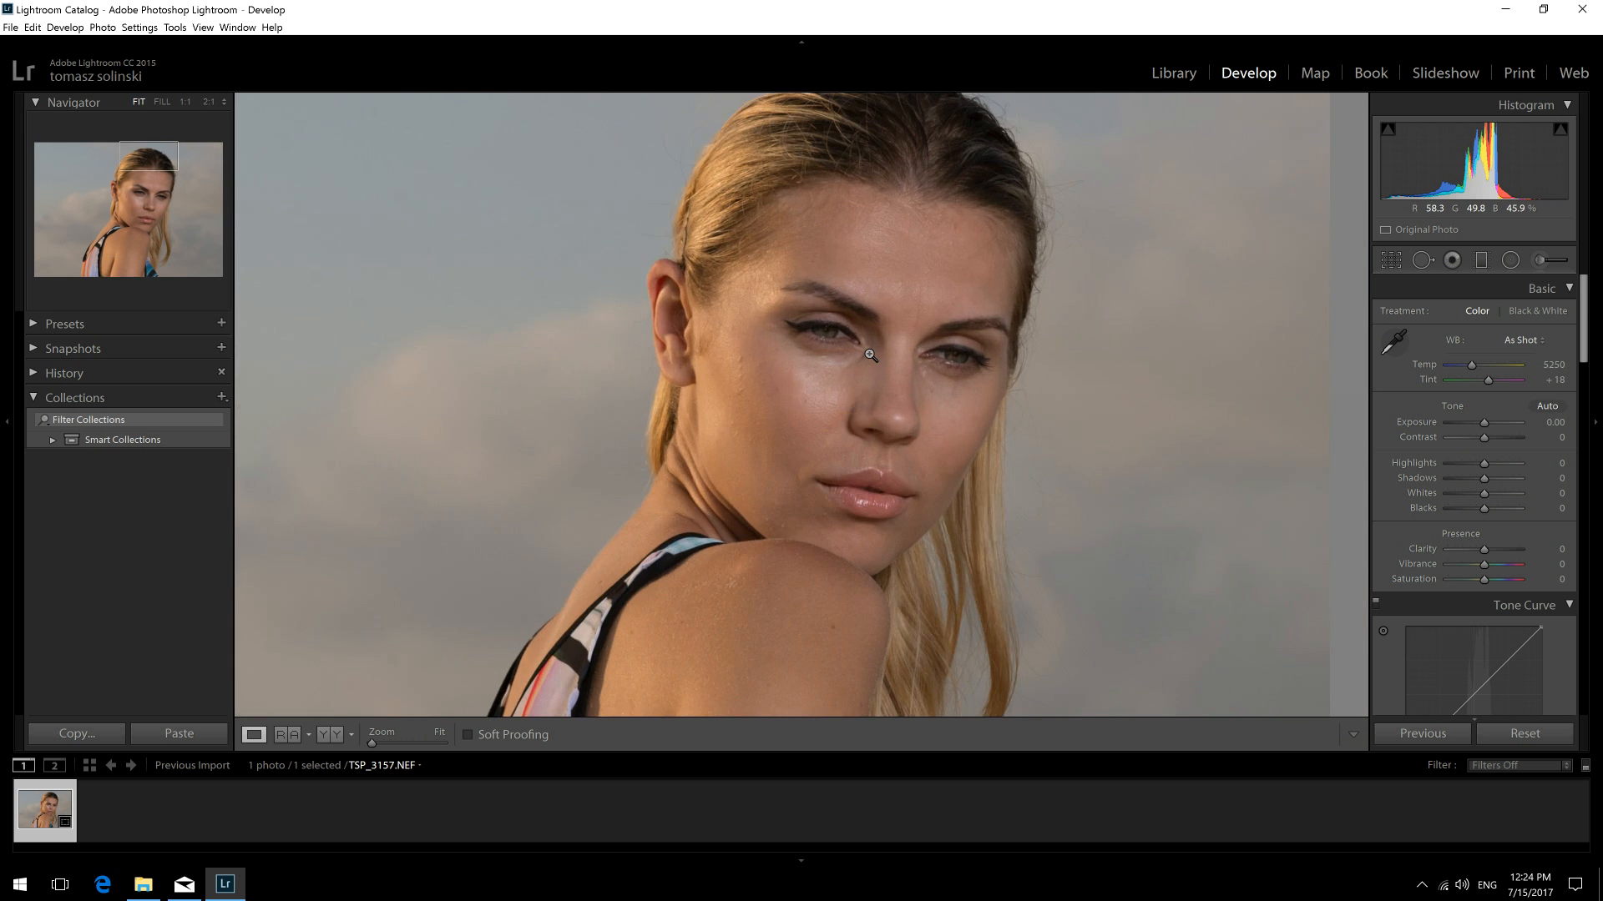
pyautogui.click(866, 293)
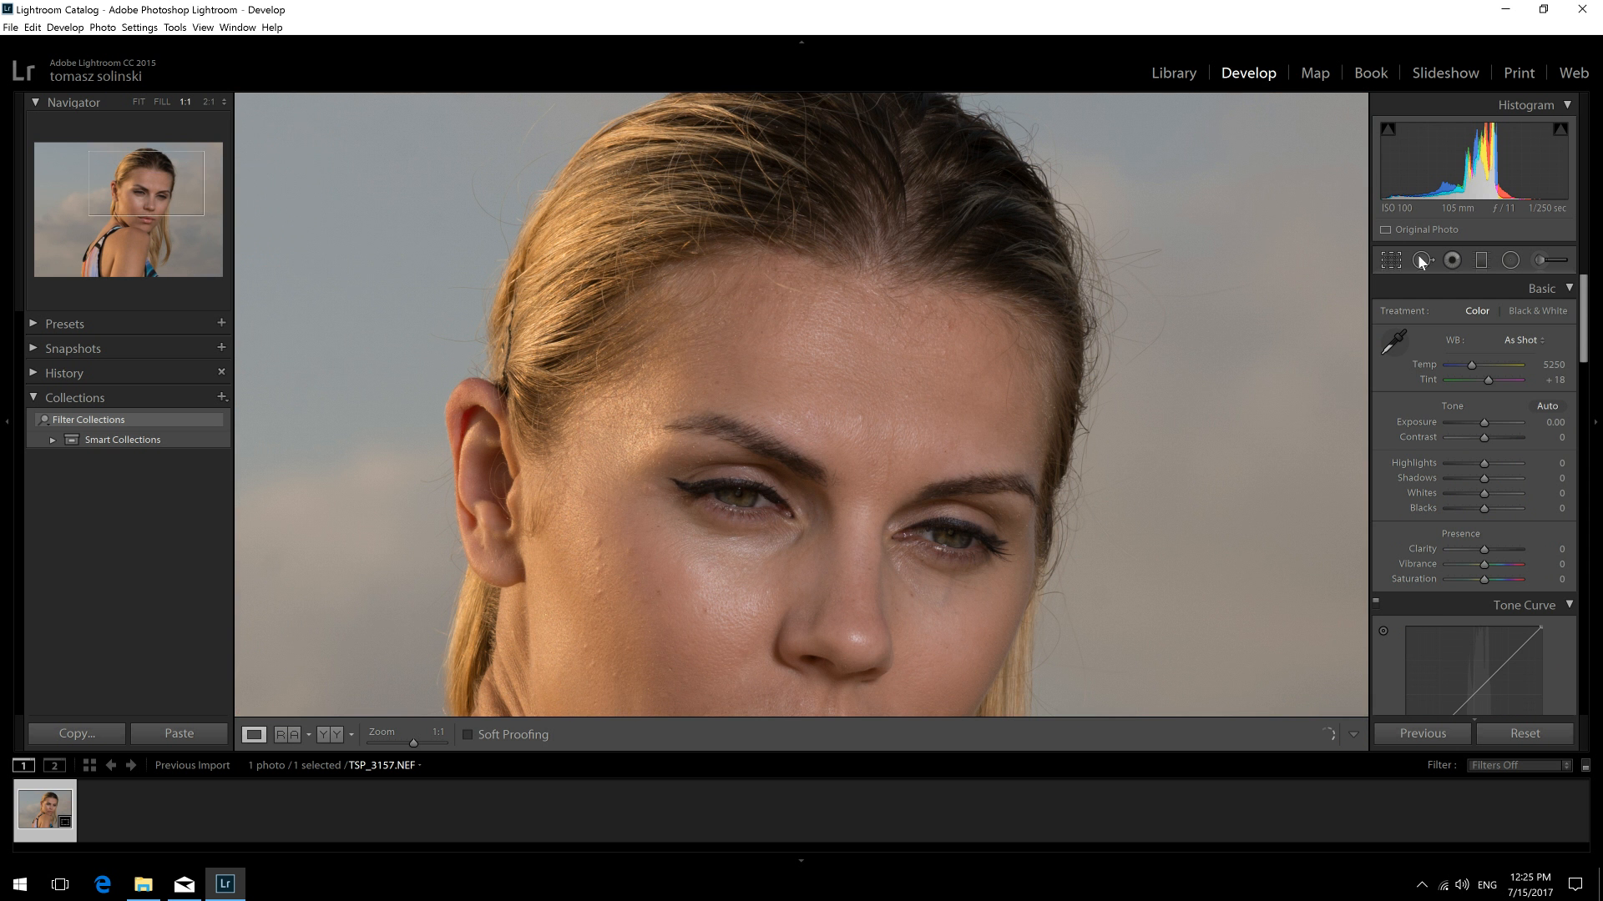
pyautogui.click(1425, 259)
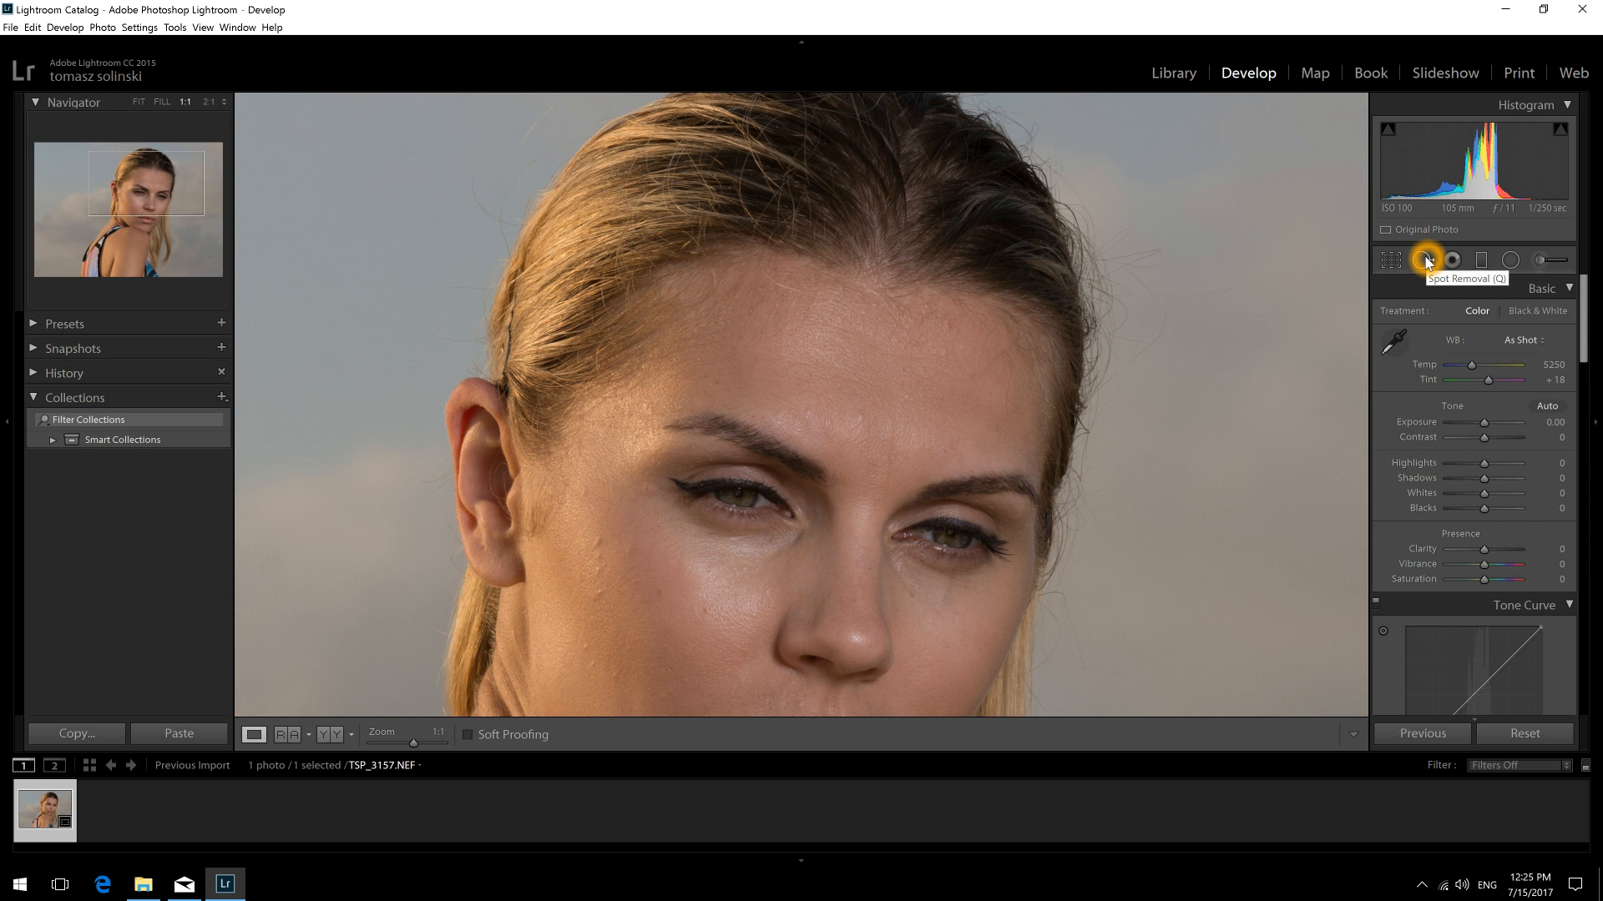
pyautogui.click(945, 351)
pyautogui.click(948, 331)
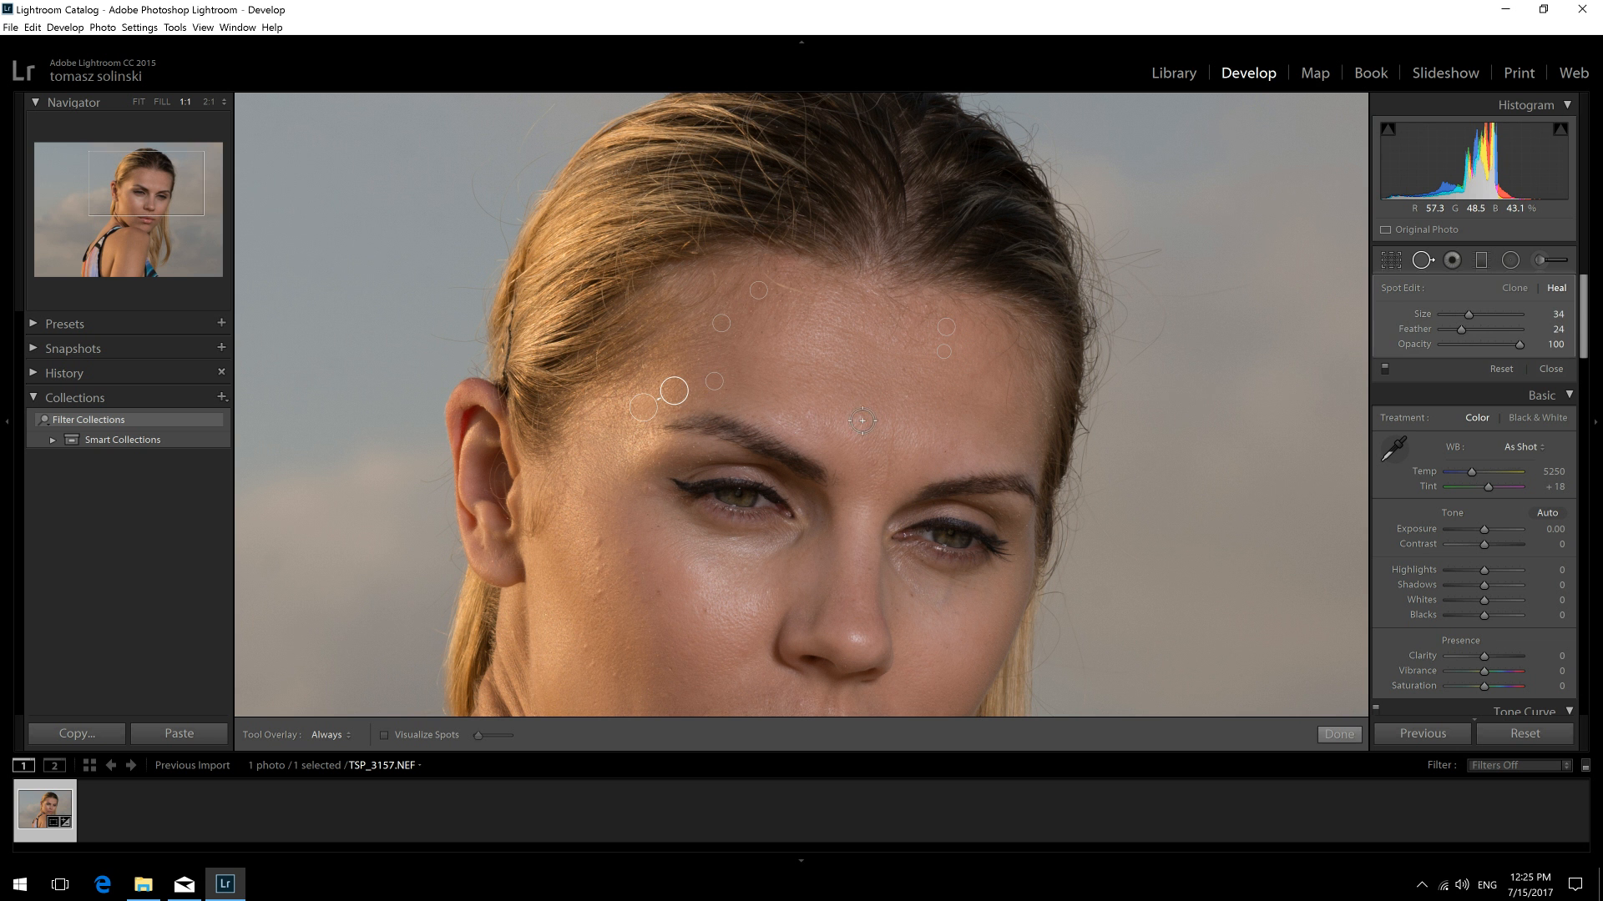
# - Heal the blemishes across the middle of the forehead with Spot Removal in Heal mode, using size 34 for the spots above the brows
pyautogui.click(862, 422)
pyautogui.click(819, 415)
pyautogui.click(810, 413)
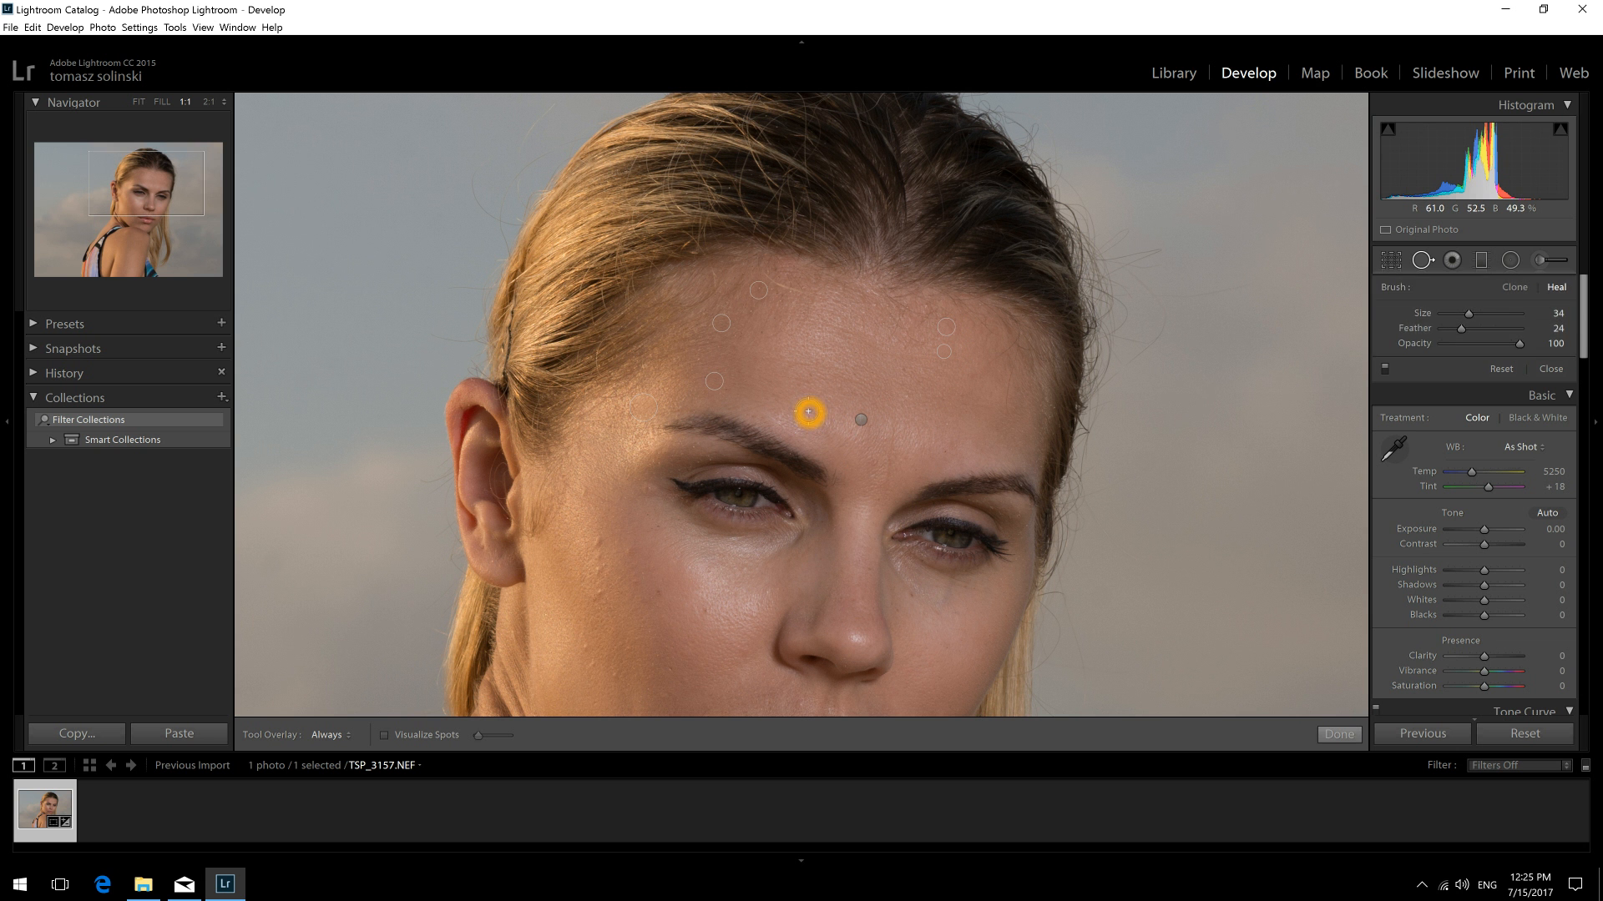
pyautogui.click(908, 396)
pyautogui.click(900, 369)
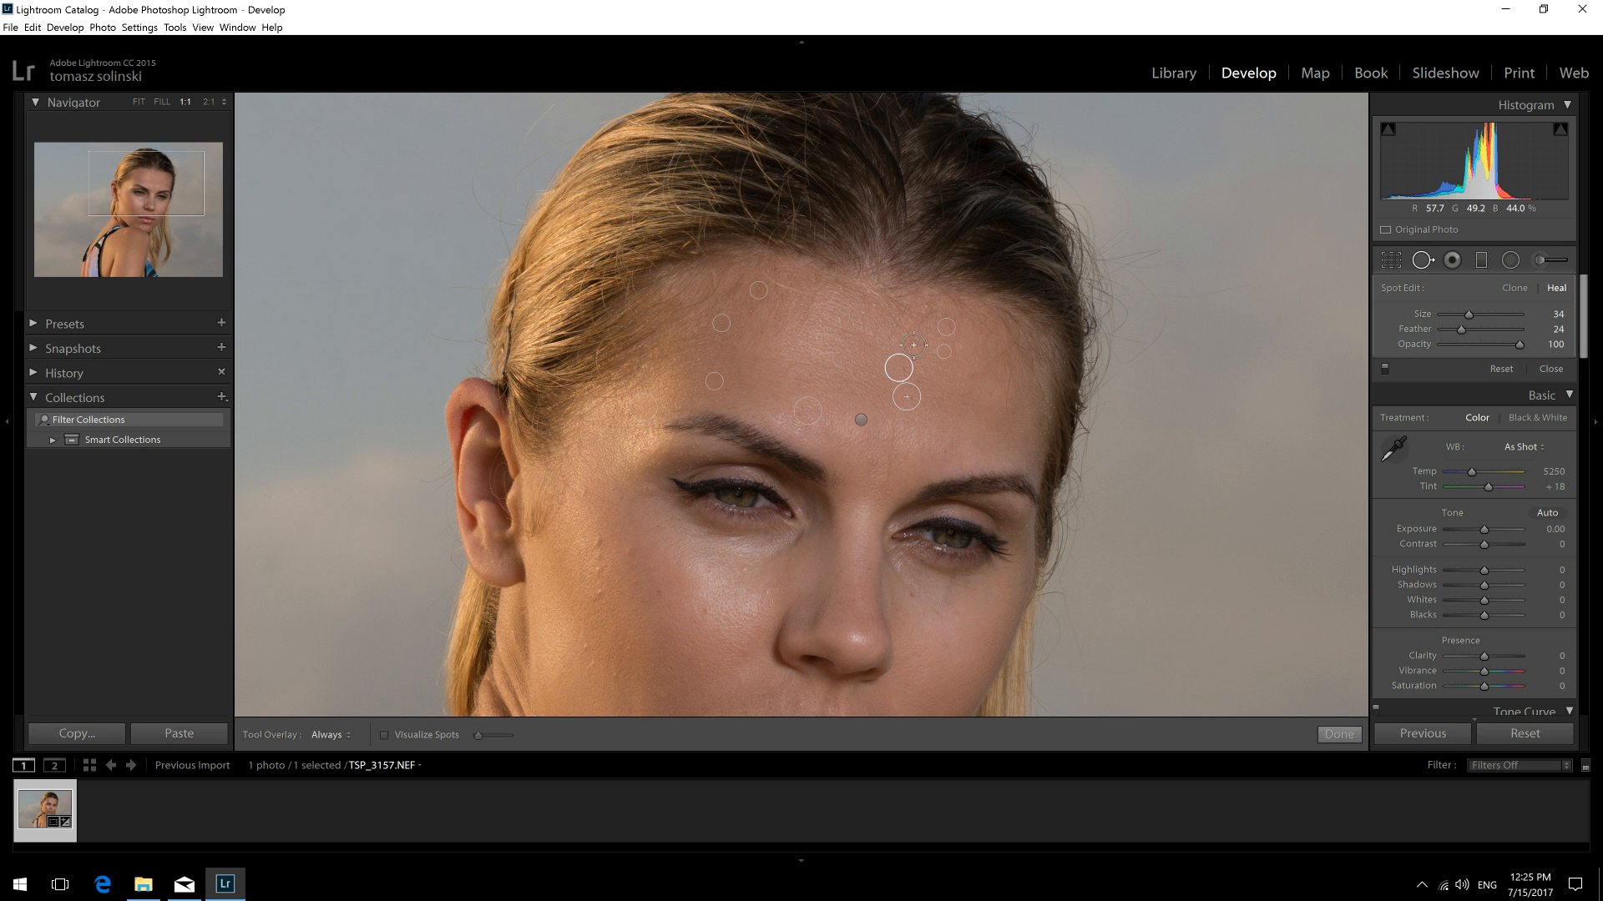
pyautogui.moveTo(900, 355); pyautogui.dragTo(863, 318)
pyautogui.moveTo(863, 318); pyautogui.dragTo(865, 305)
# - Heal the spots on the temple beside the outer corner of the eye nearest the ear, using size 32, and adjust their source areas
pyautogui.click(655, 492)
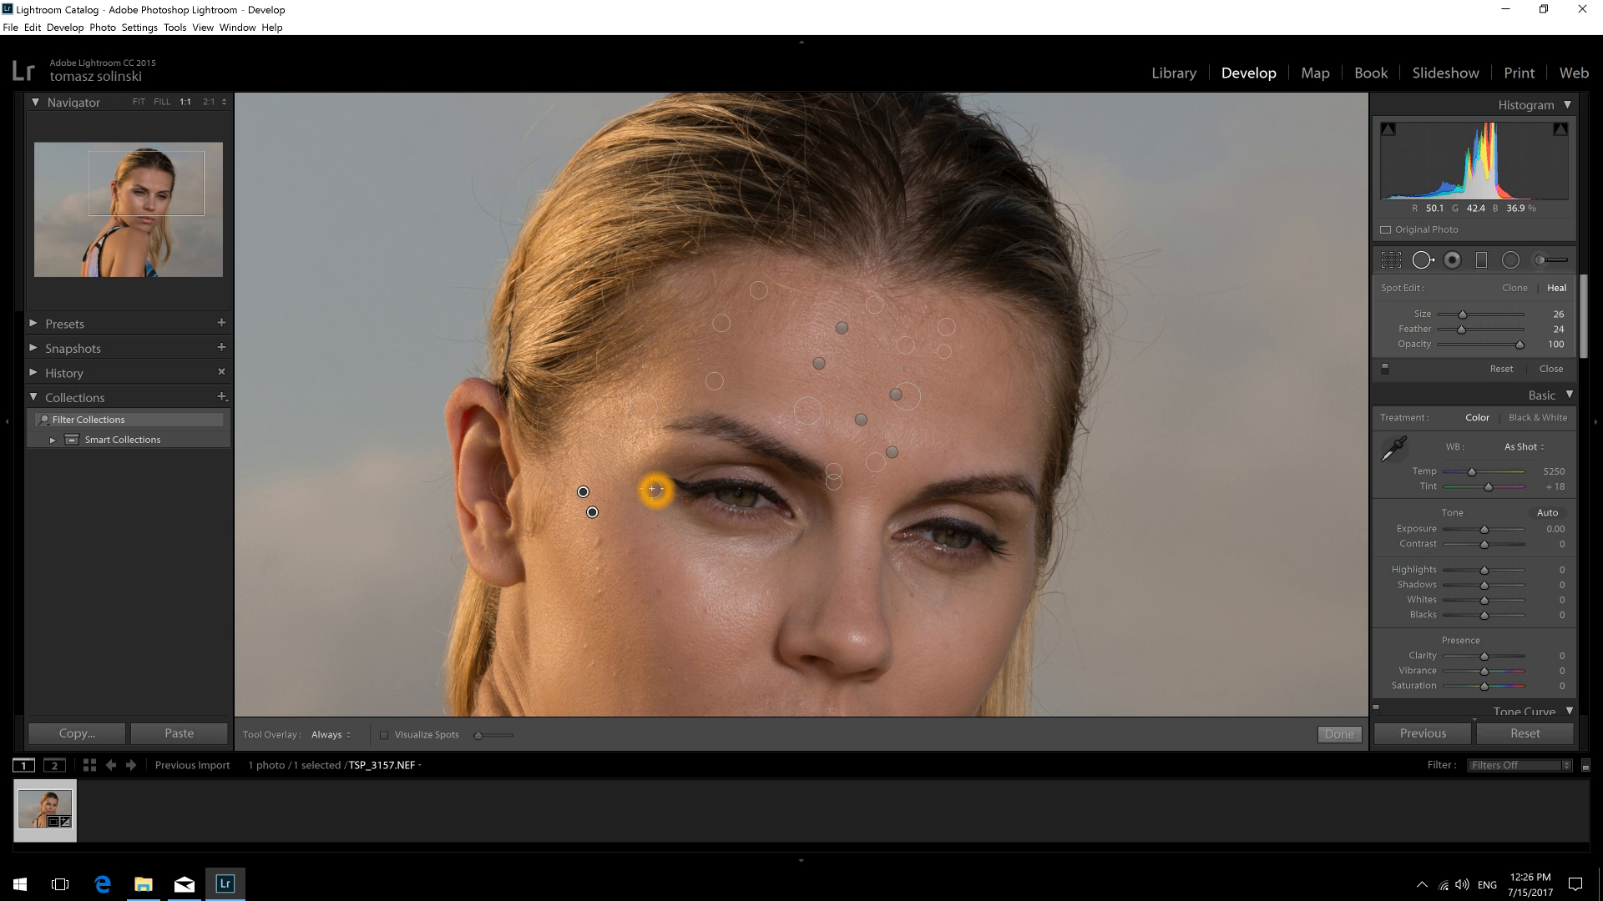
pyautogui.click(651, 488)
pyautogui.click(648, 488)
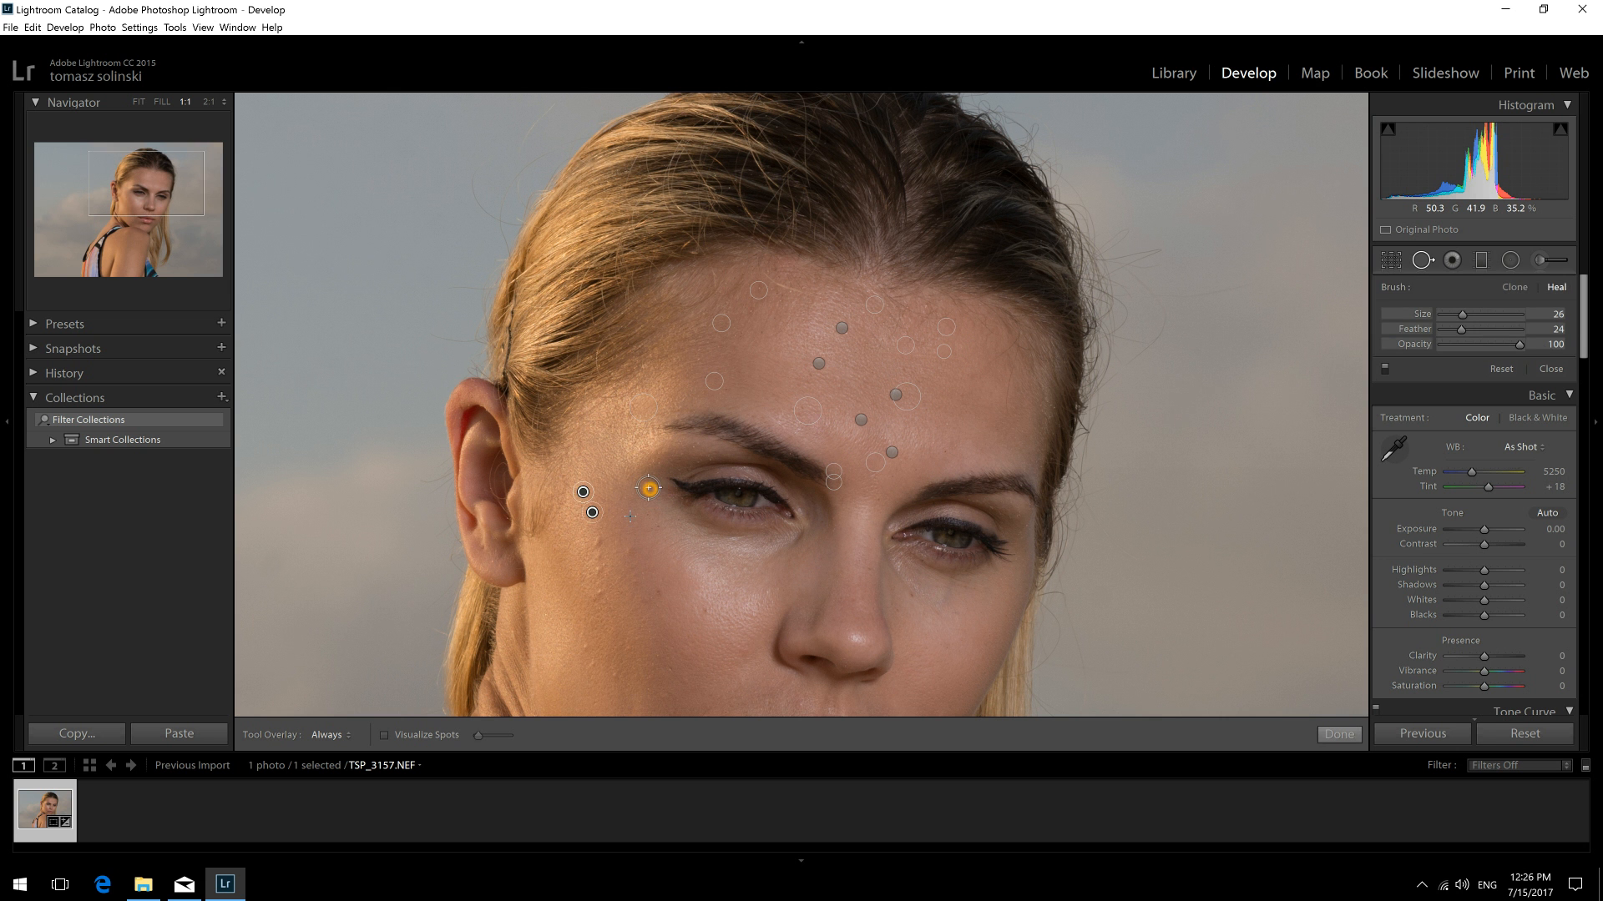
pyautogui.moveTo(594, 537); pyautogui.dragTo(598, 538)
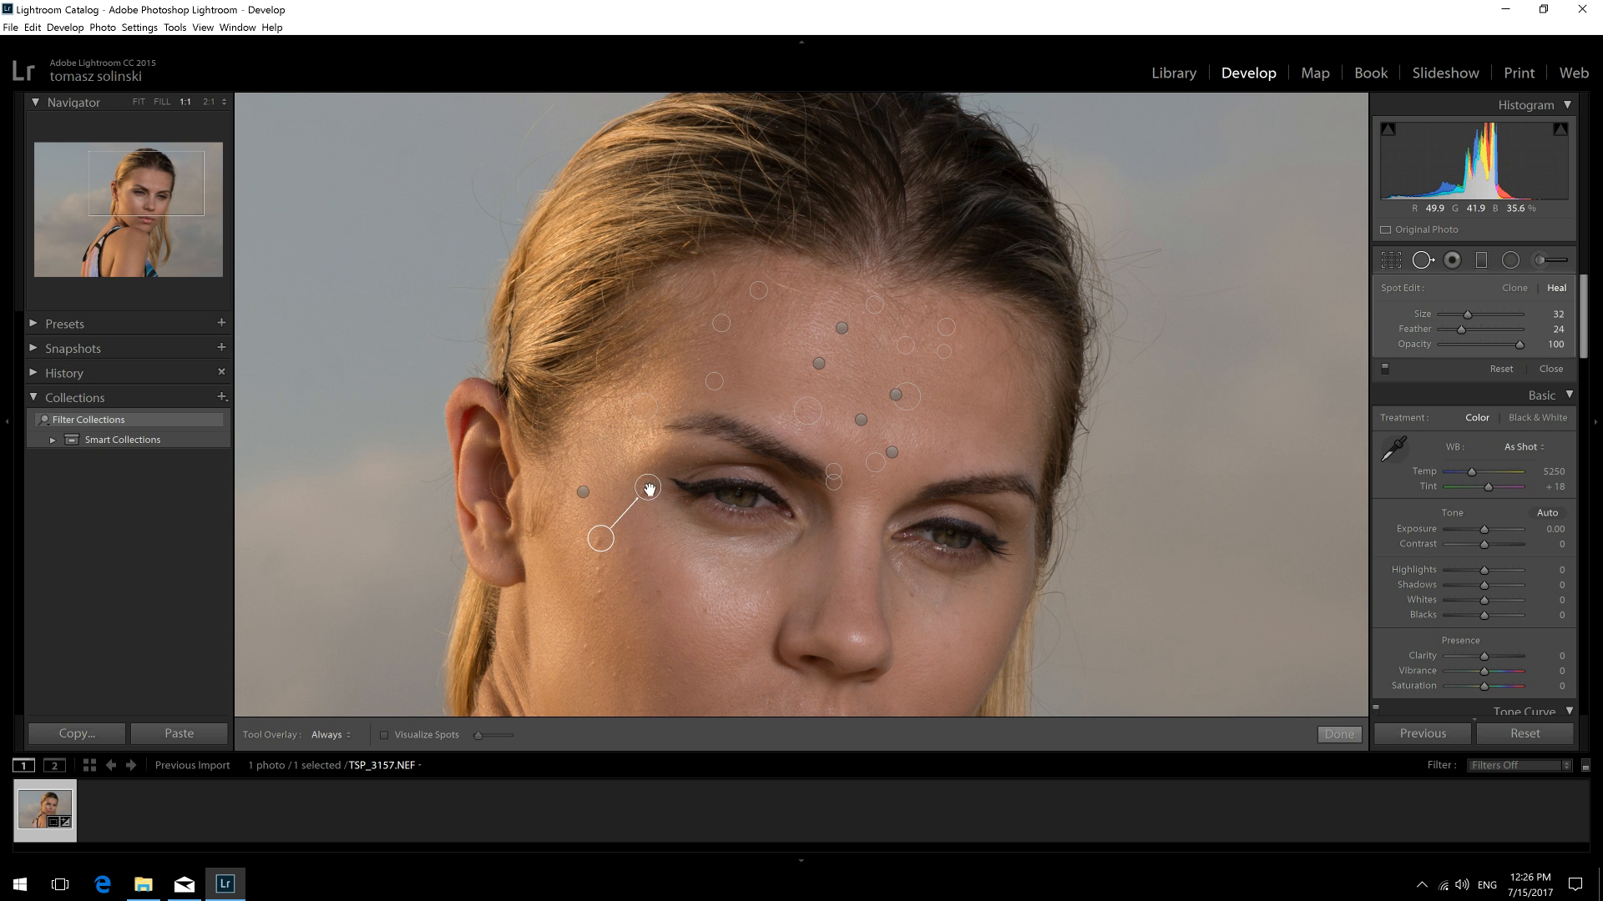
pyautogui.moveTo(649, 487); pyautogui.dragTo(604, 505)
pyautogui.click(641, 490)
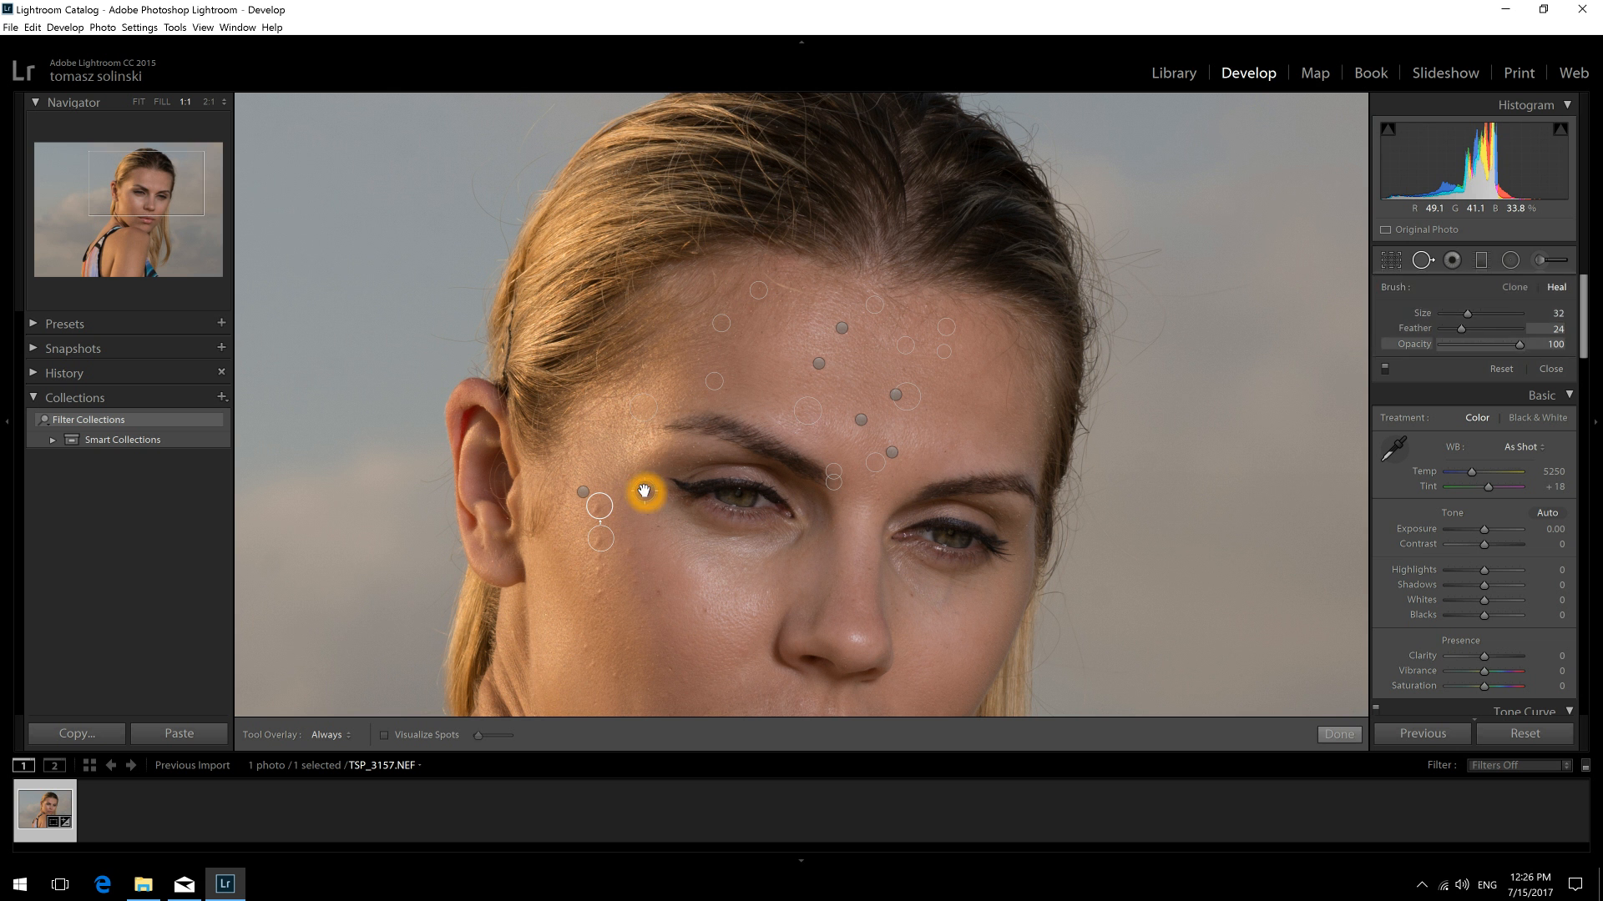
pyautogui.click(613, 532)
pyautogui.moveTo(614, 532)
pyautogui.mouseDown()
pyautogui.moveTo(598, 506)
pyautogui.moveTo(626, 519)
pyautogui.mouseUp()
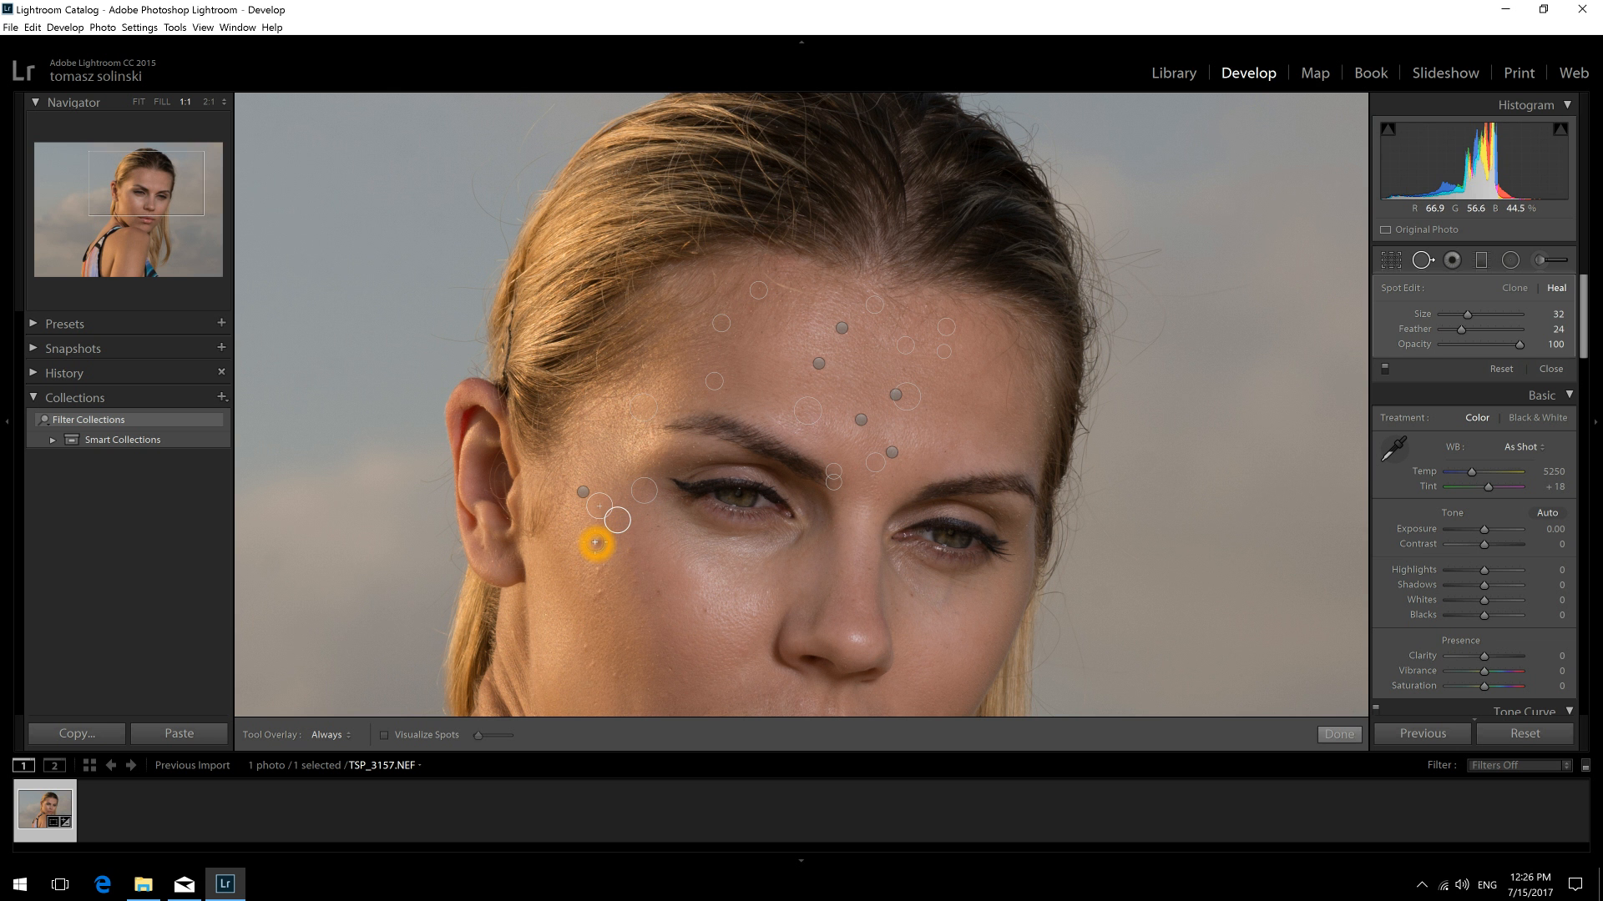
# - Heal the bumps running down the outer cheek below the temple with size 30 spots, repositioning a spot where needed
pyautogui.click(595, 542)
pyautogui.click(598, 560)
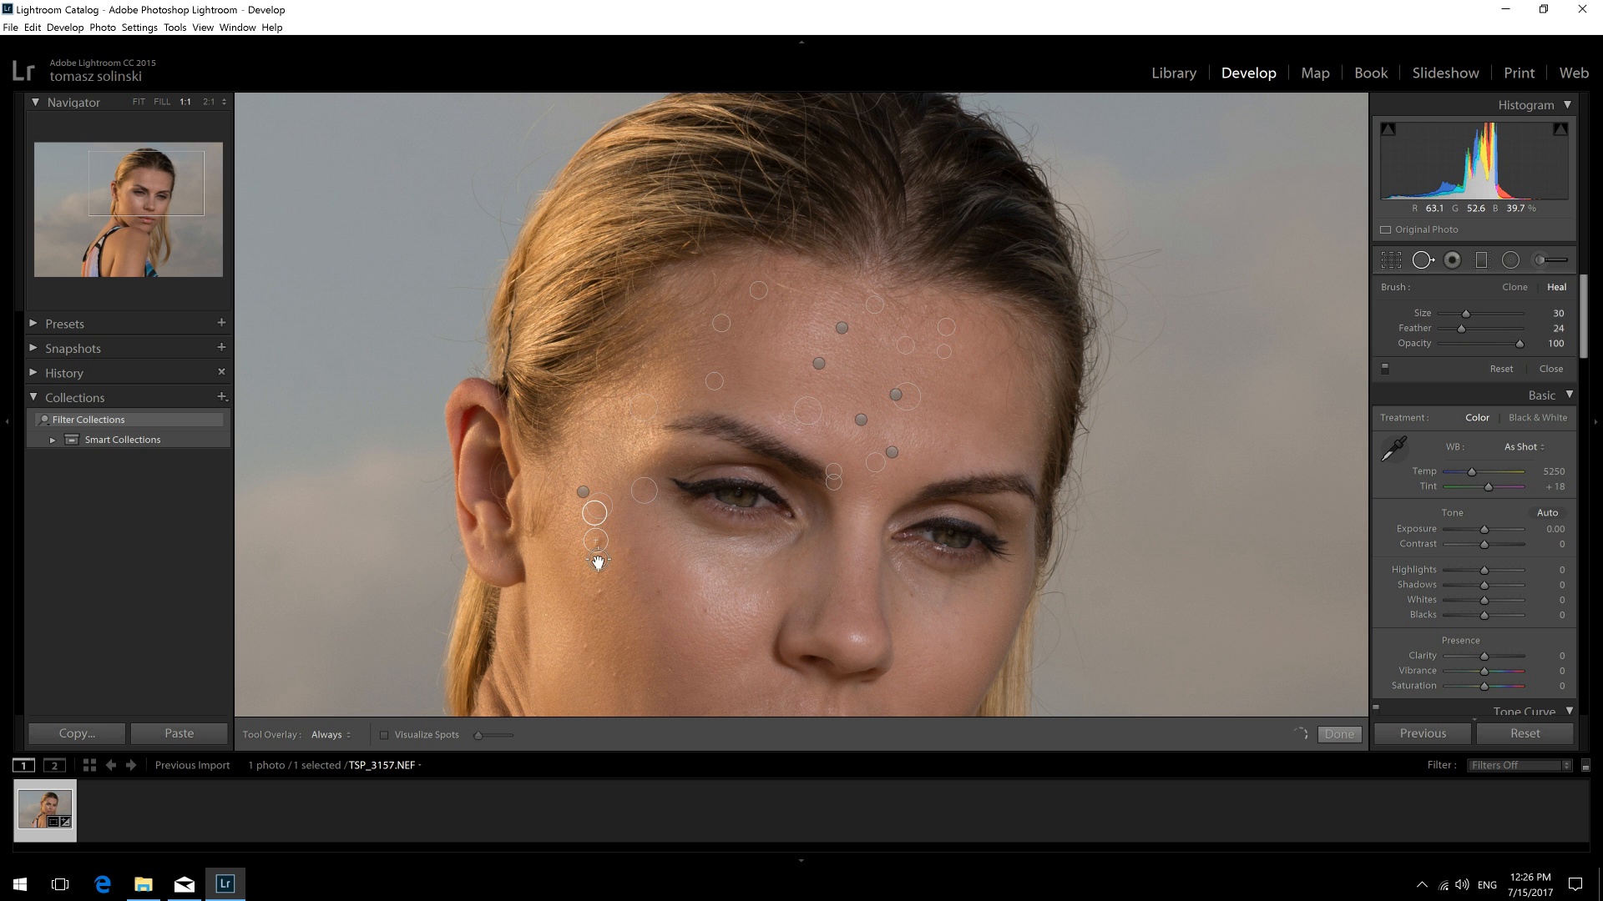
pyautogui.click(600, 576)
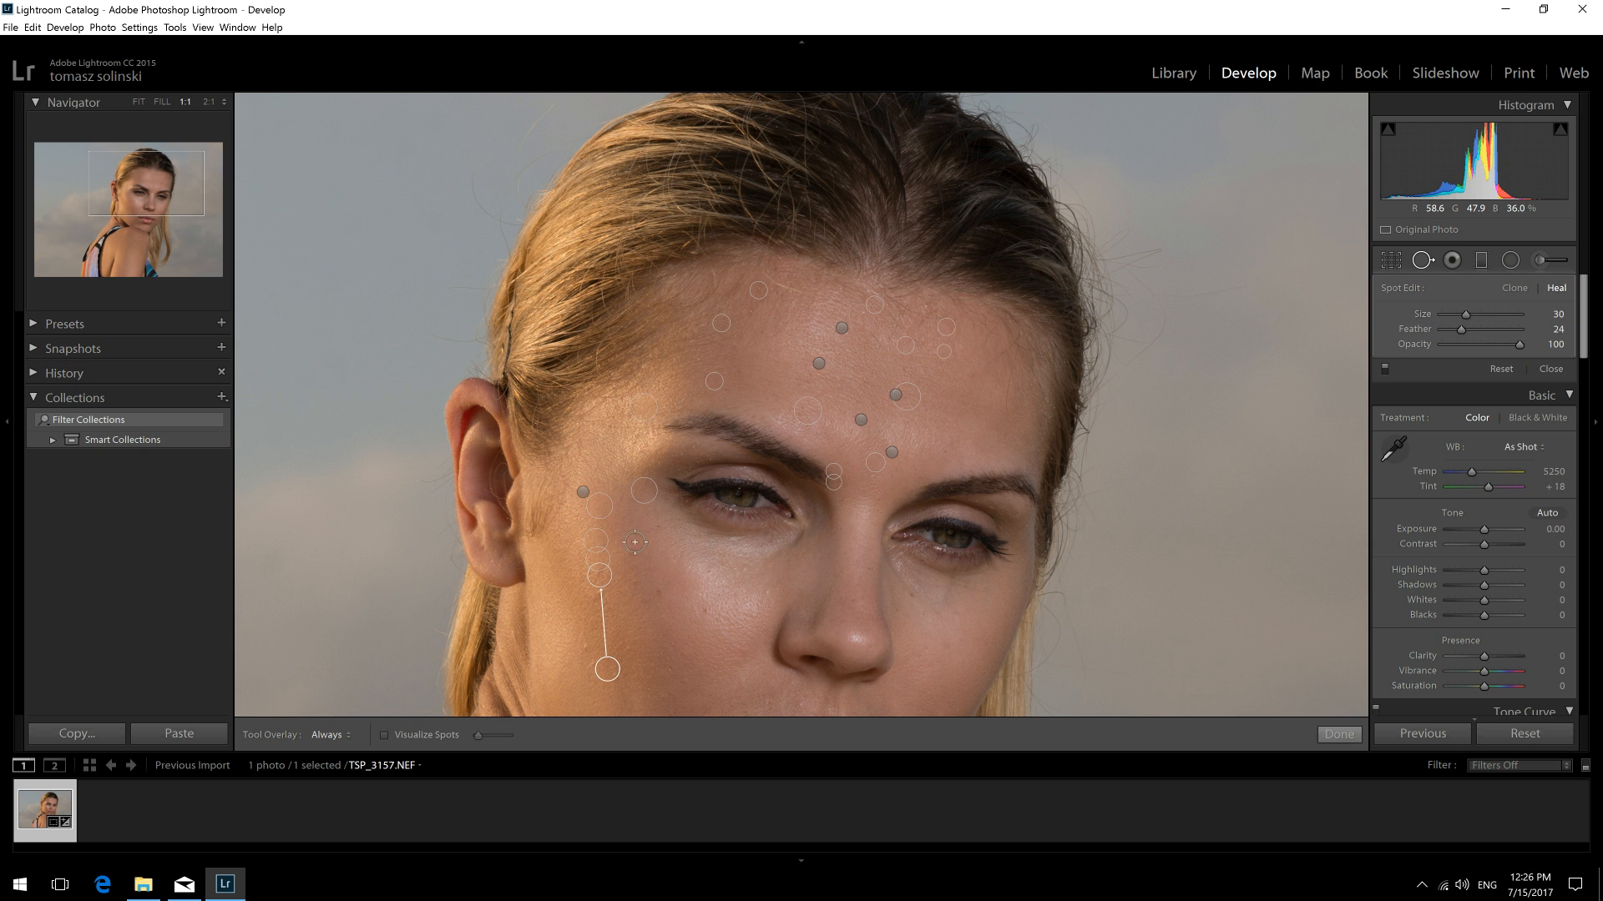
pyautogui.click(631, 553)
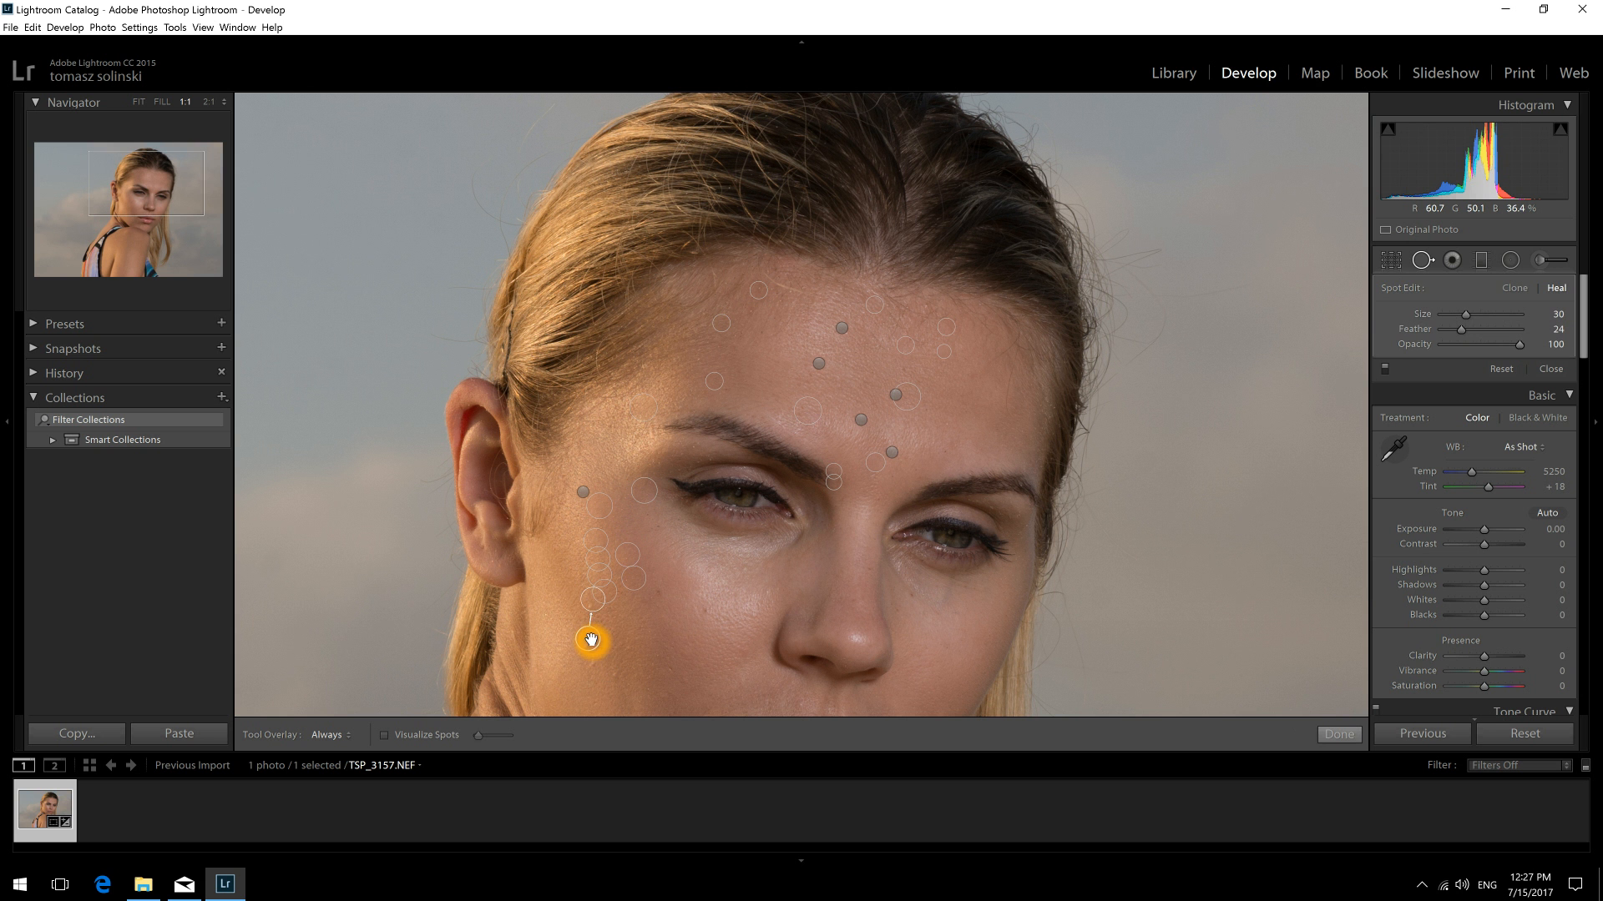
pyautogui.moveTo(591, 641); pyautogui.dragTo(601, 636)
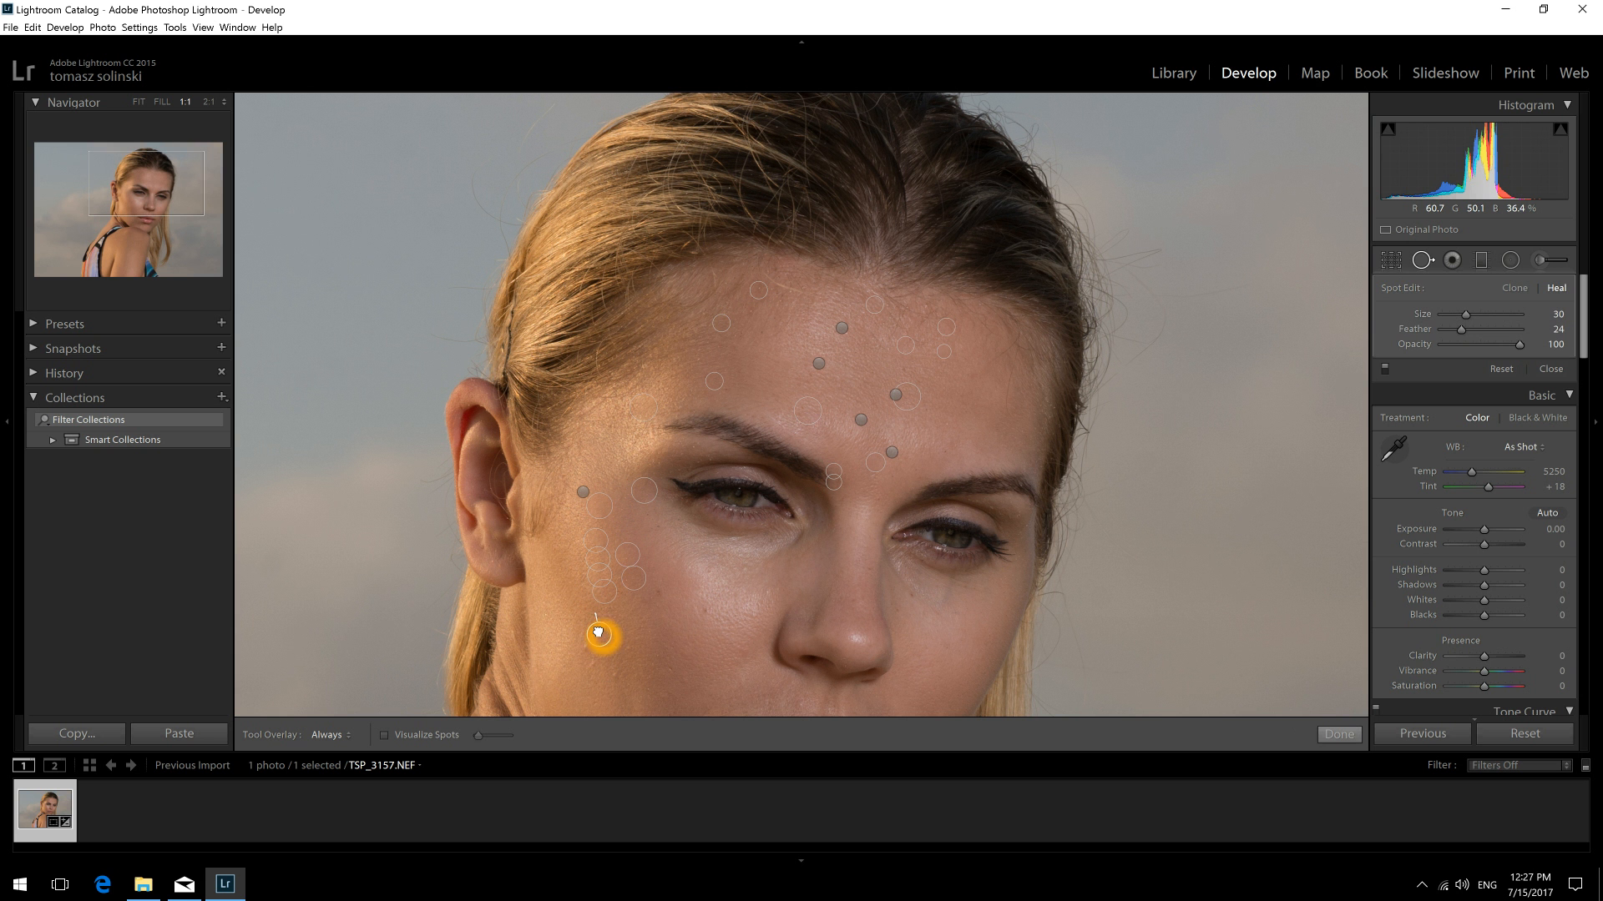
pyautogui.click(587, 649)
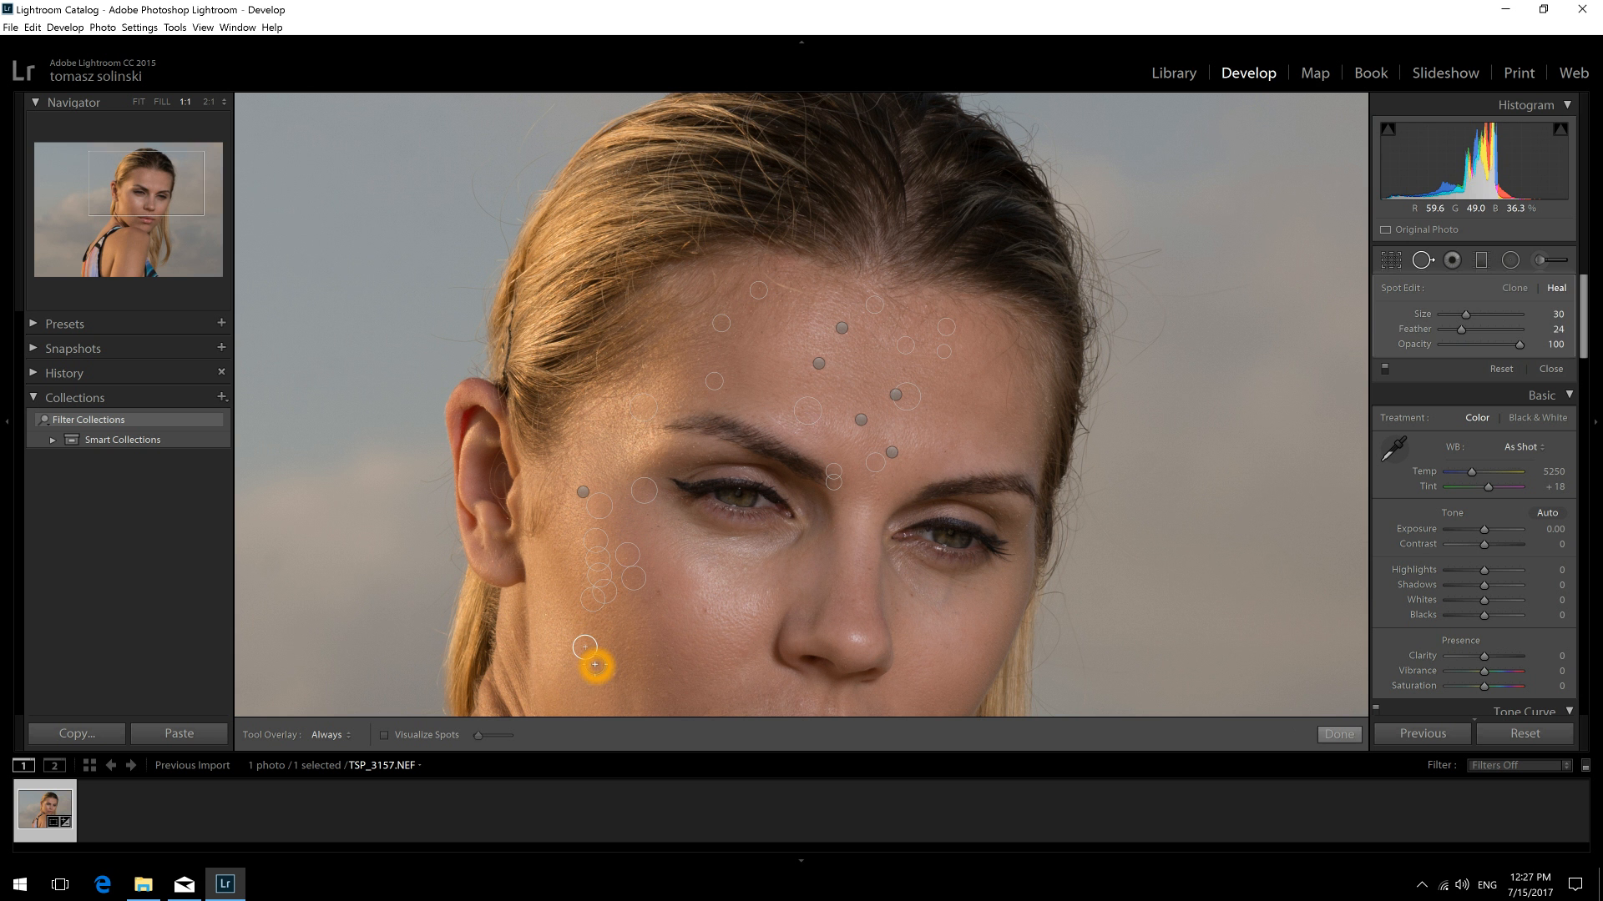
# - Heal the remaining blemishes on the middle and lower part of the brightly lit cheek with size 28 spots
pyautogui.click(709, 570)
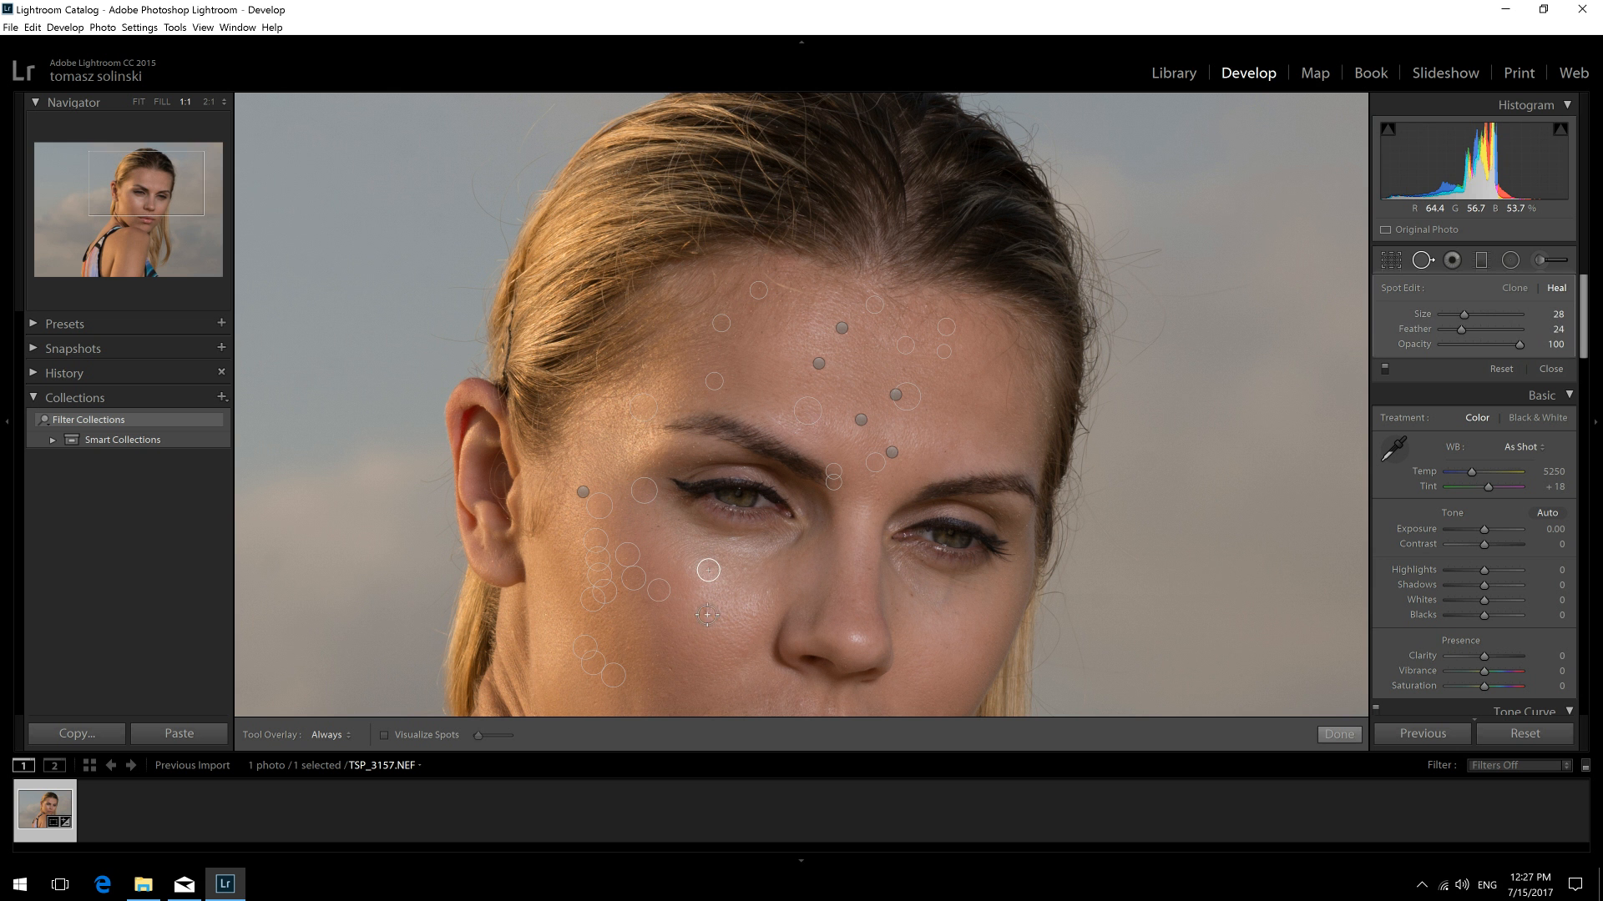
pyautogui.click(708, 611)
pyautogui.click(662, 620)
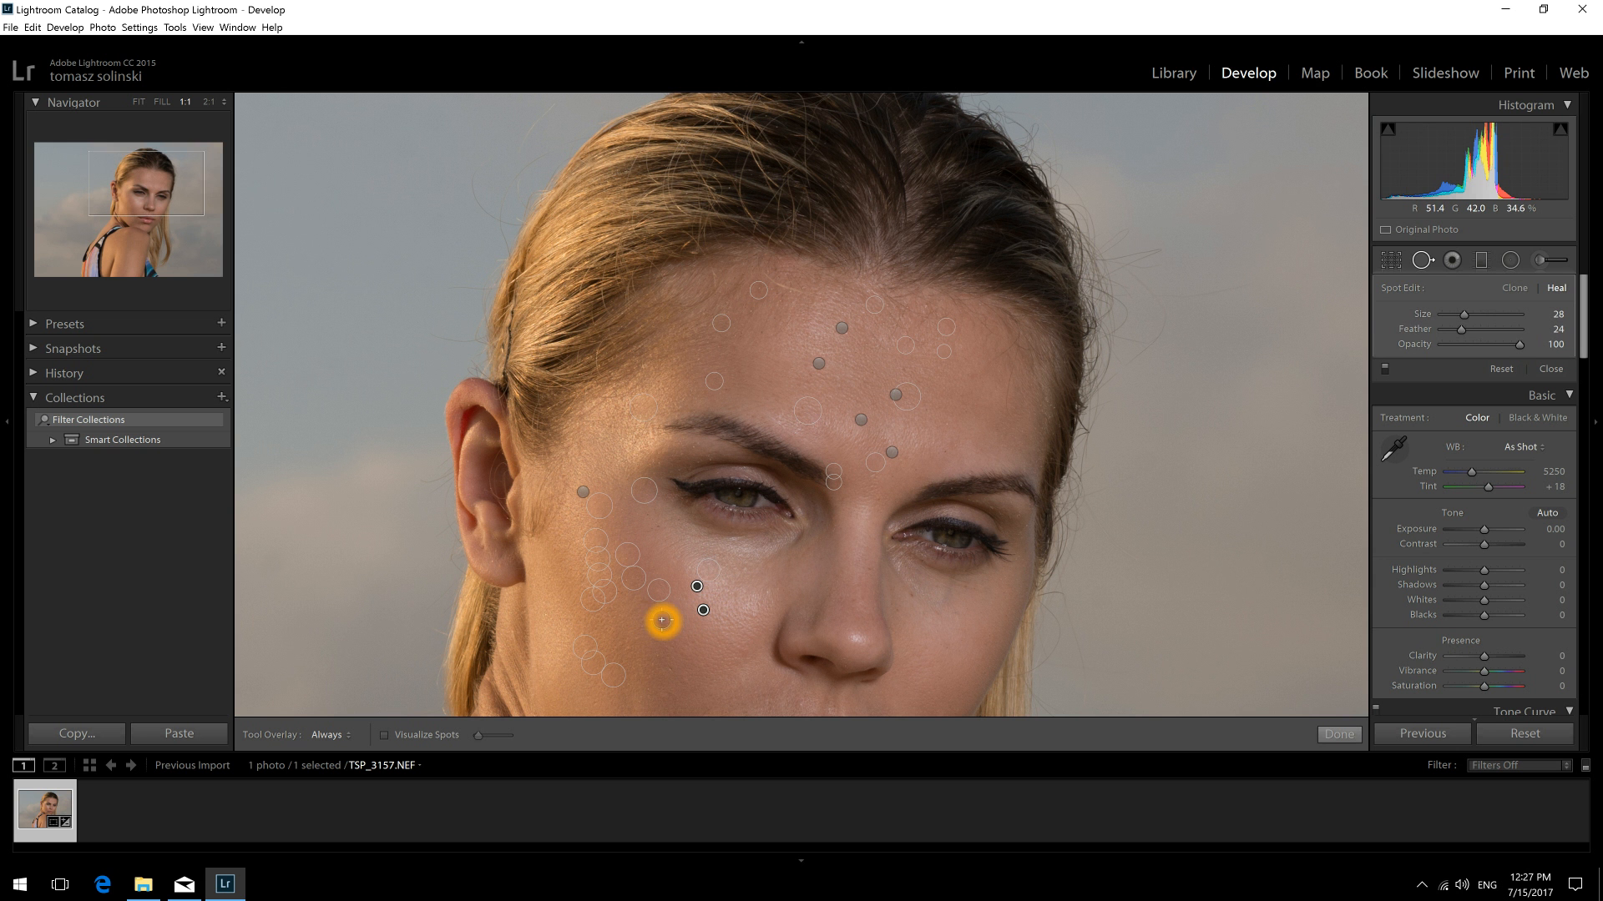
pyautogui.click(631, 647)
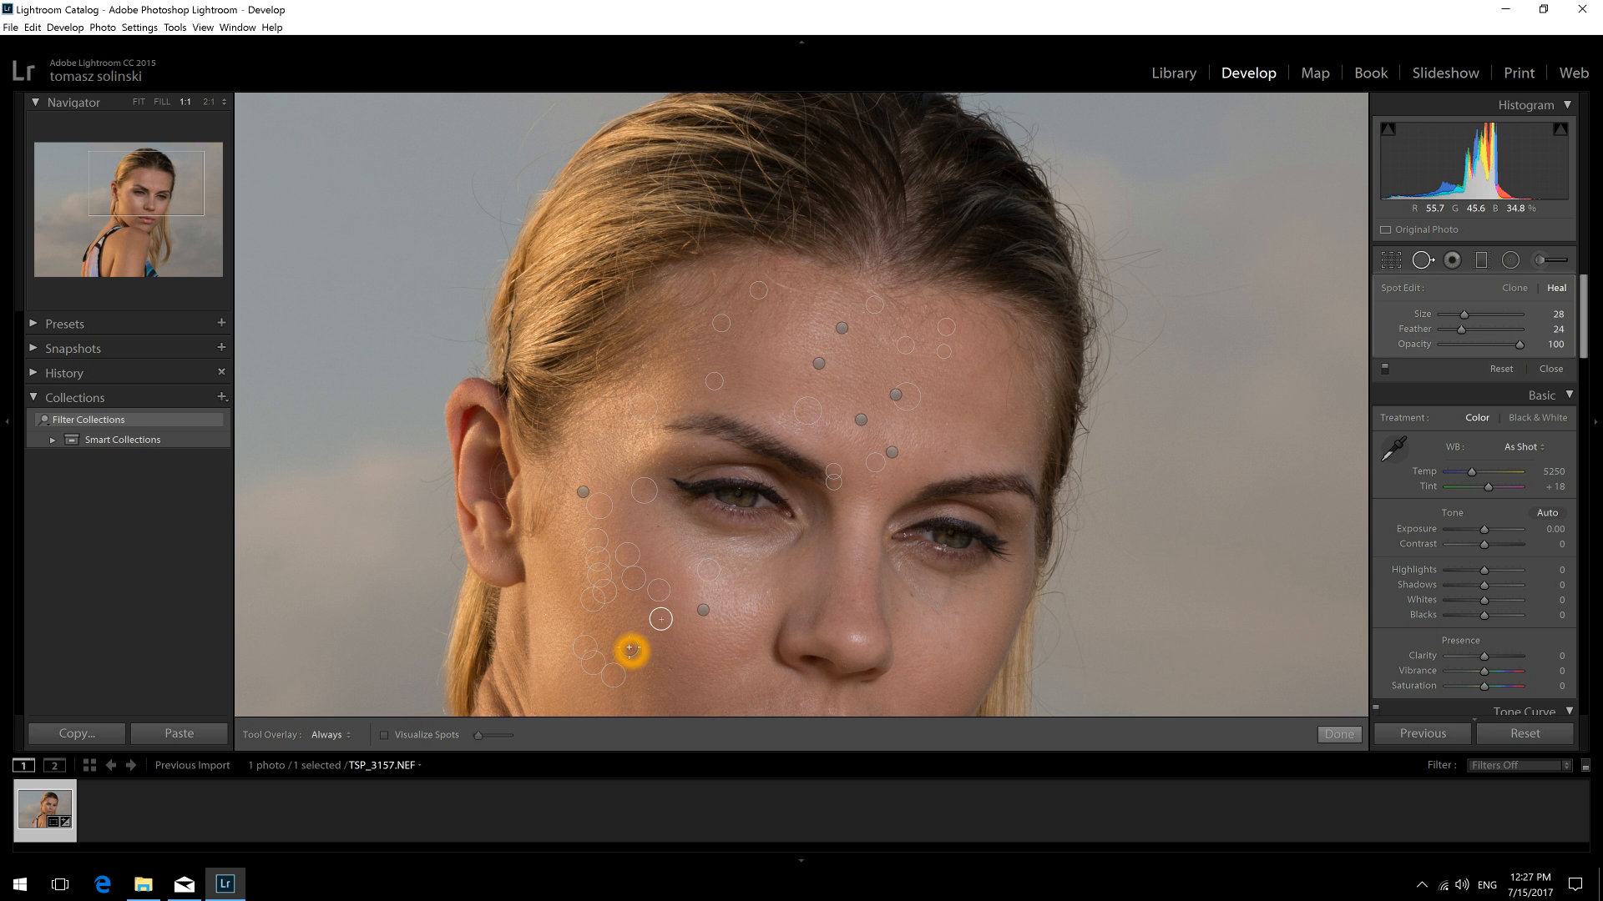
pyautogui.click(648, 600)
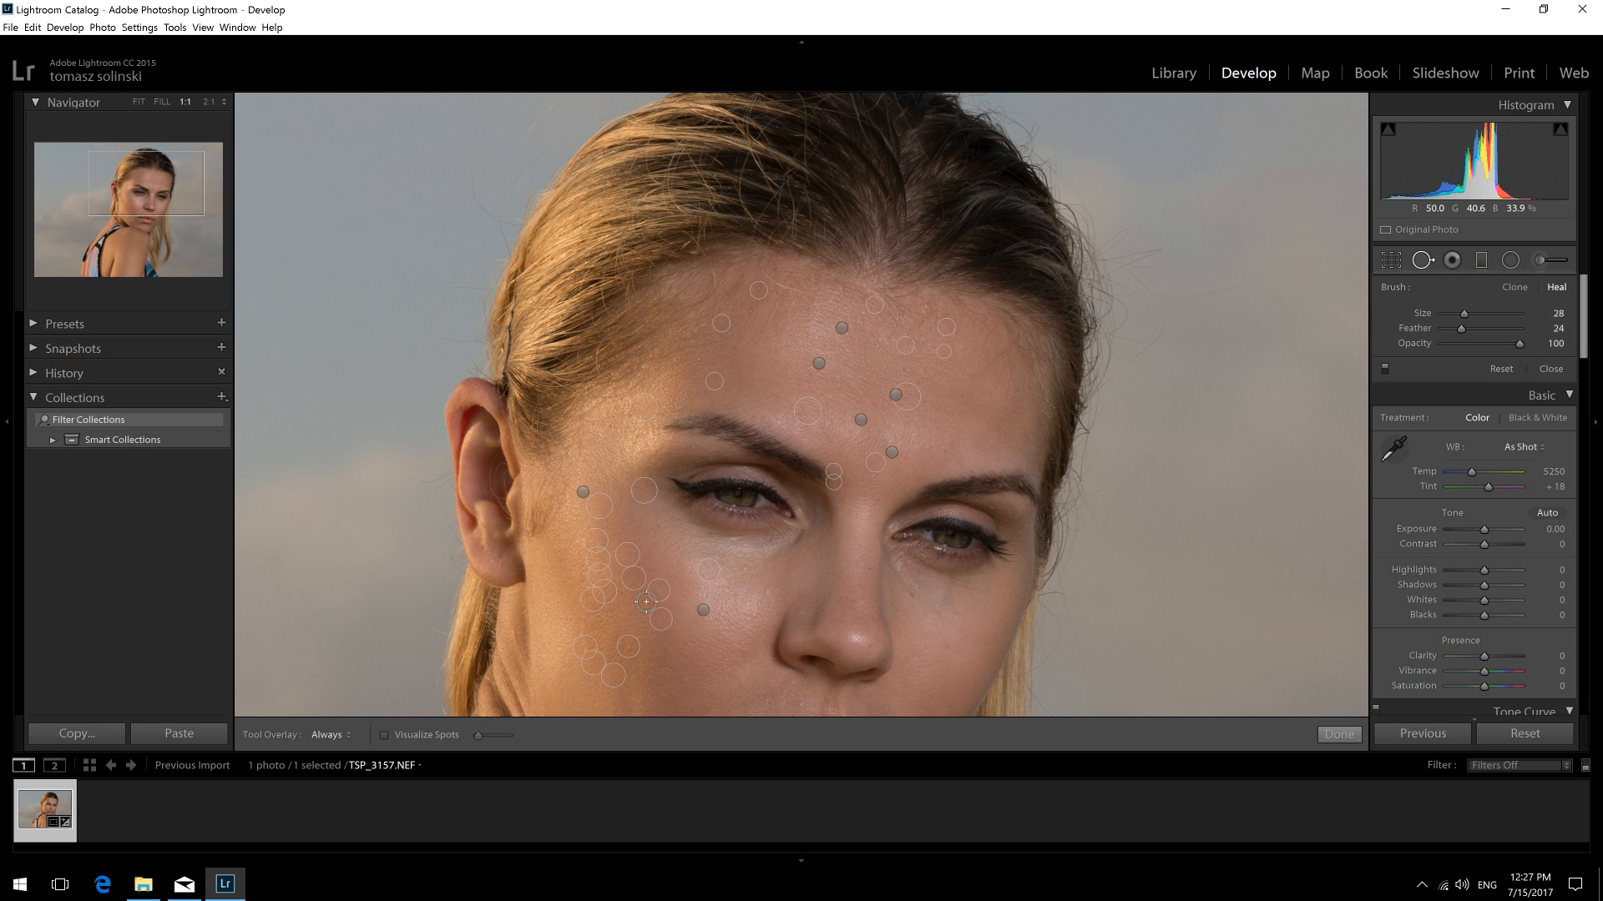
# - Heal the spots beside the nose and the skin under the inner corner of the eye on the brightly lit side
pyautogui.click(752, 656)
pyautogui.click(750, 573)
pyautogui.click(795, 540)
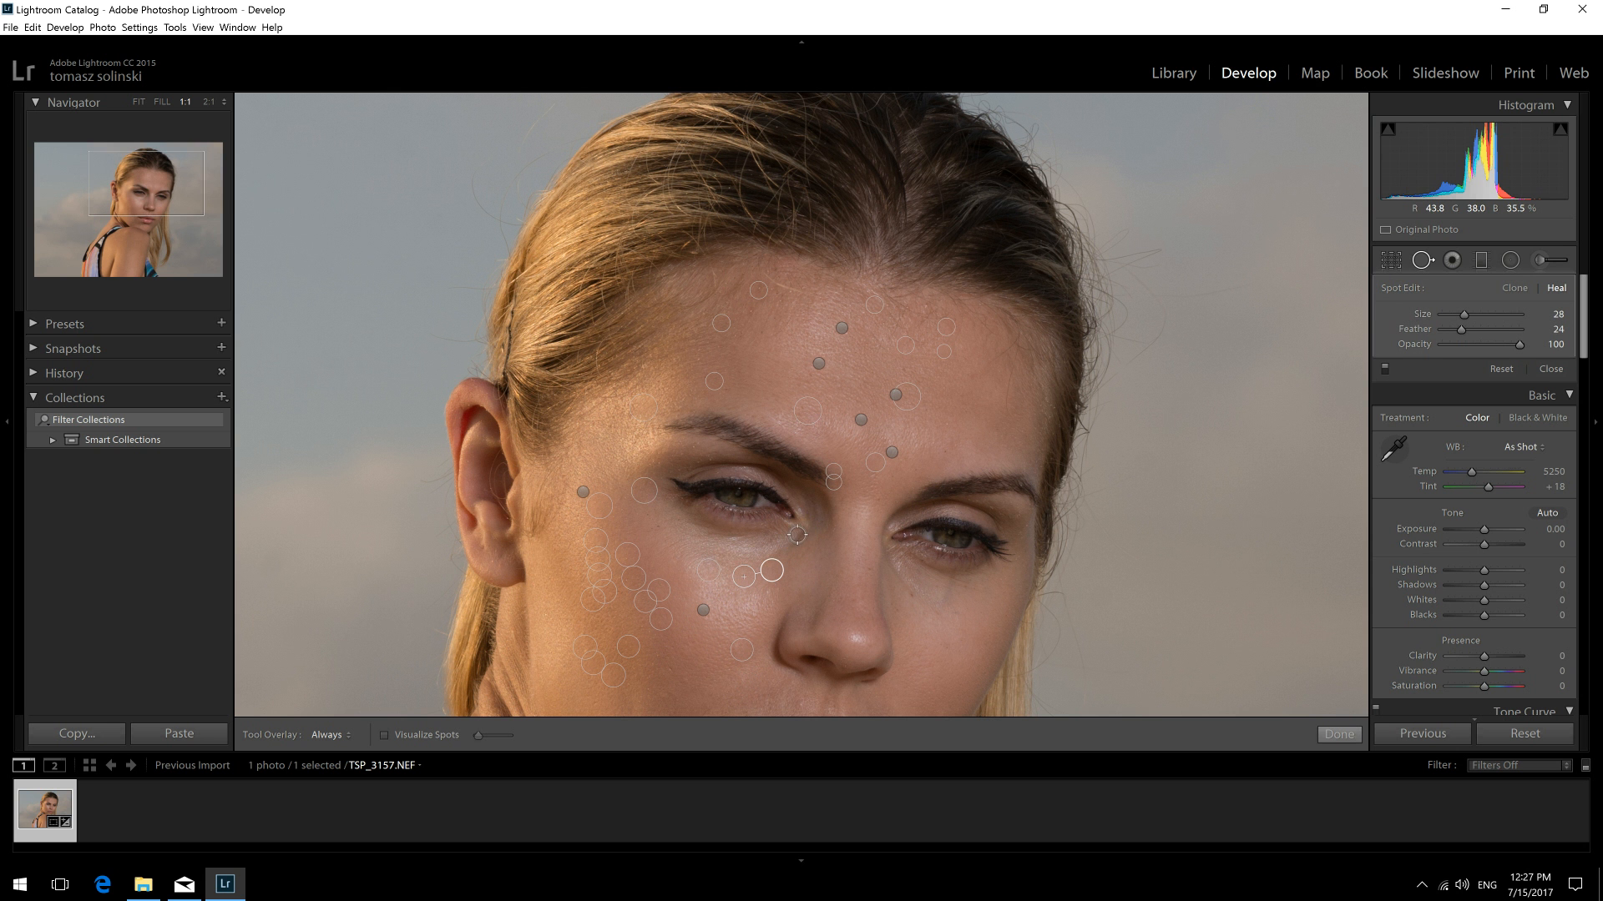
pyautogui.moveTo(797, 534); pyautogui.dragTo(746, 554)
pyautogui.moveTo(815, 609)
pyautogui.mouseDown()
pyautogui.moveTo(780, 572)
pyautogui.moveTo(763, 583)
pyautogui.mouseUp()
pyautogui.click(764, 591)
# - Heal the under-eye line and nearby cheek spots on the shaded side of the face with size 24 strokes, sampling from the cheek
pyautogui.click(922, 621)
pyautogui.click(887, 561)
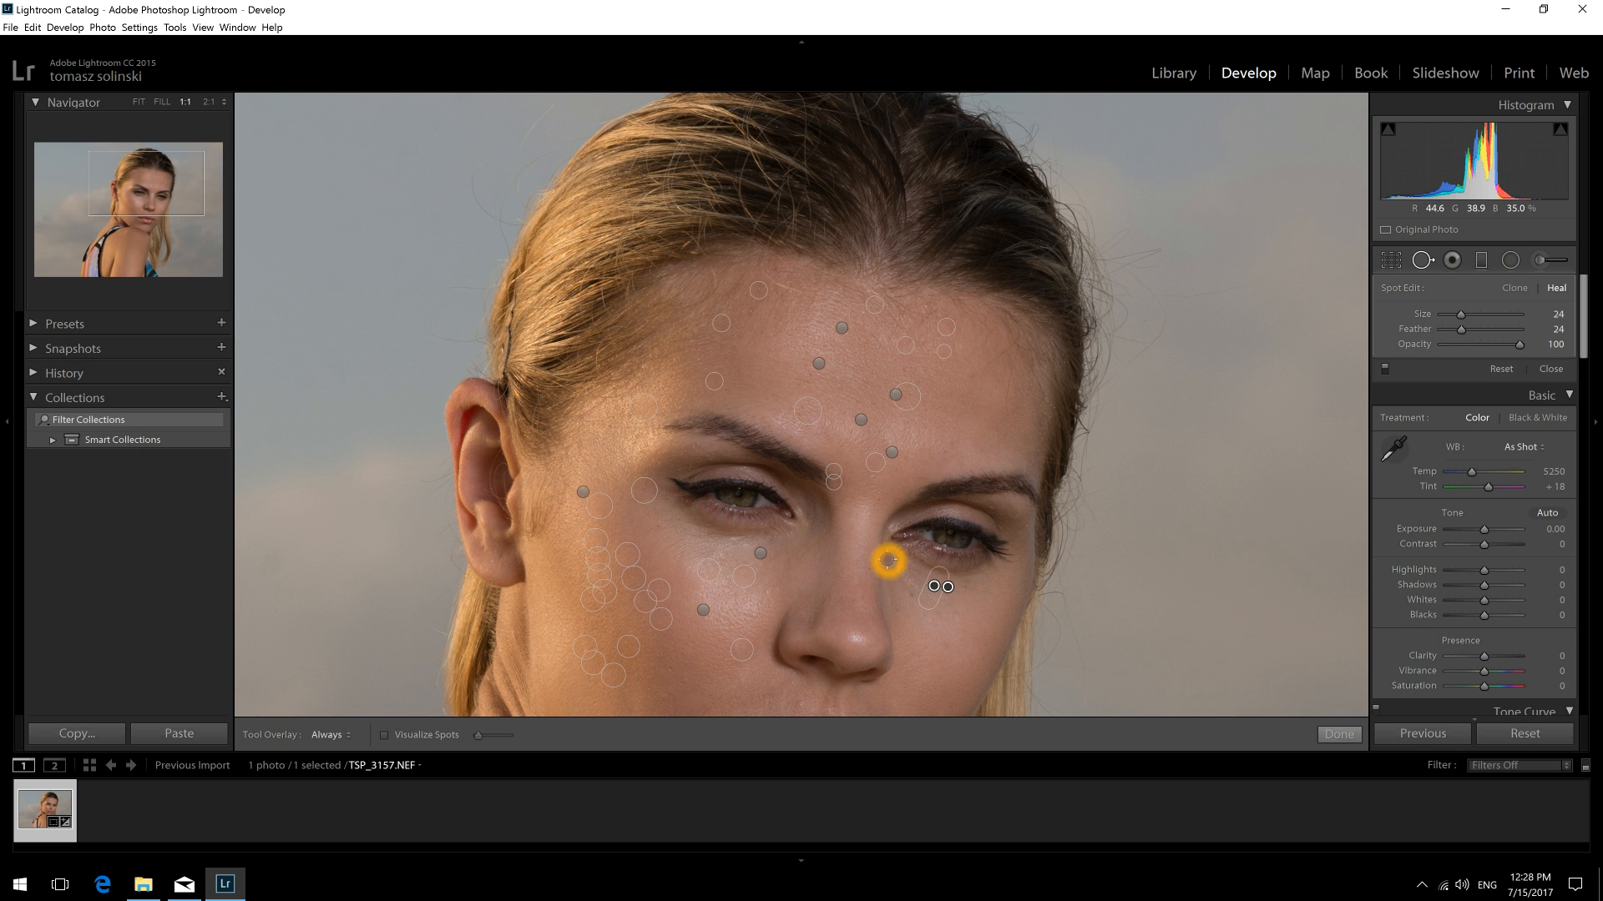
pyautogui.click(892, 565)
pyautogui.moveTo(893, 566); pyautogui.dragTo(948, 615)
pyautogui.click(895, 641)
pyautogui.click(907, 634)
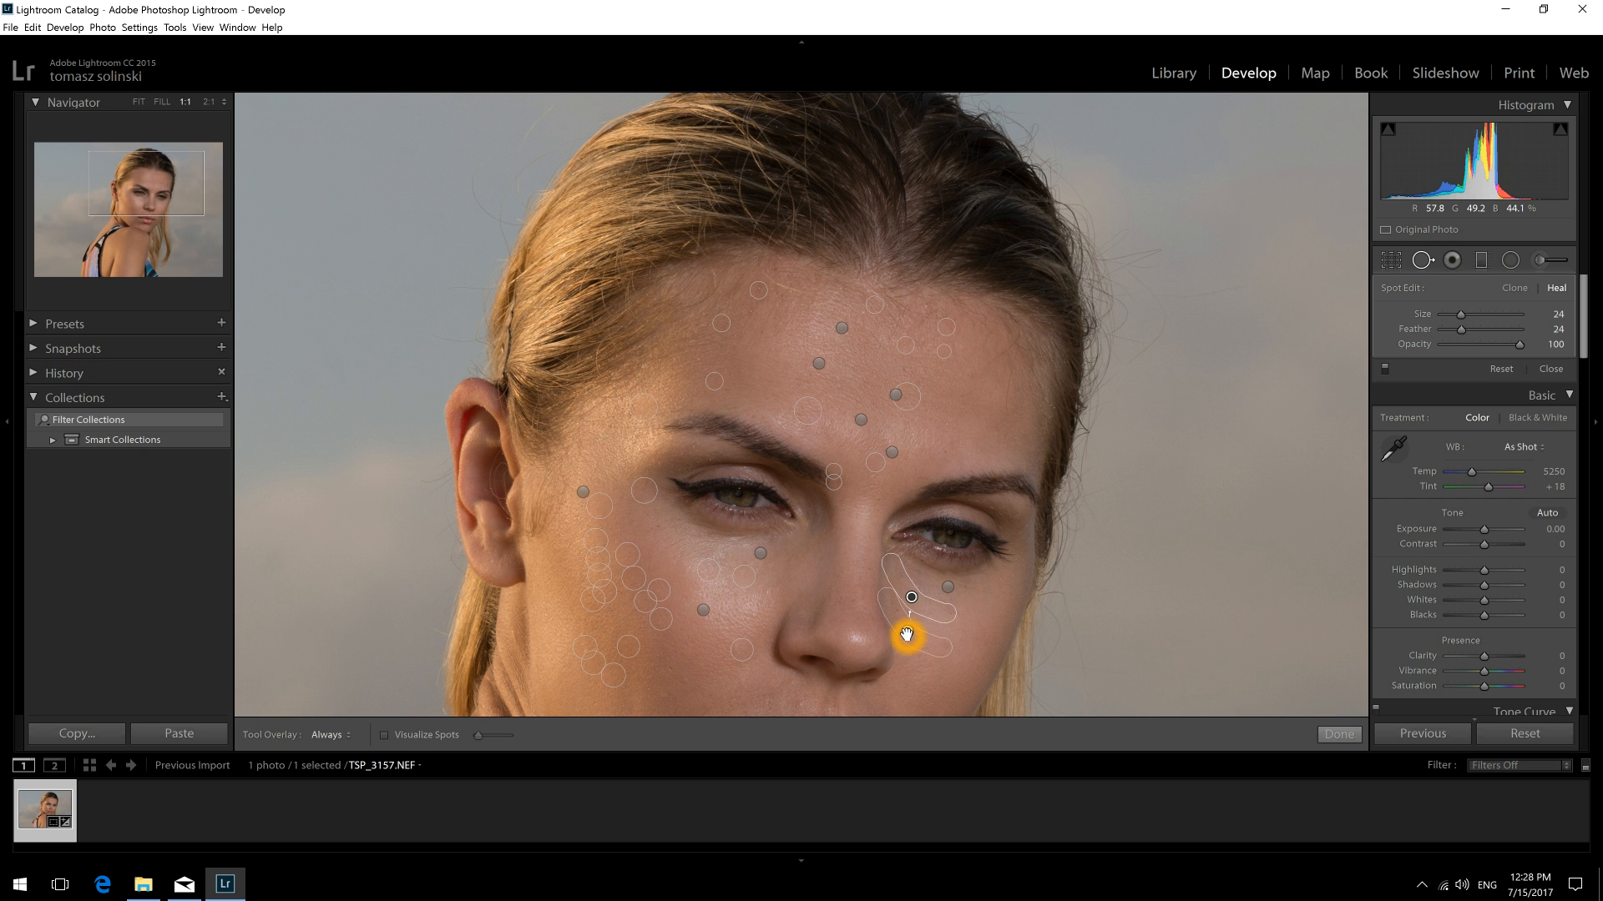
pyautogui.click(907, 633)
pyautogui.click(908, 631)
pyautogui.click(956, 611)
pyautogui.click(950, 609)
# - Heal the blemishes on the lower cheek just above the shoulder with size 24 spots
pyautogui.click(752, 646)
pyautogui.click(756, 619)
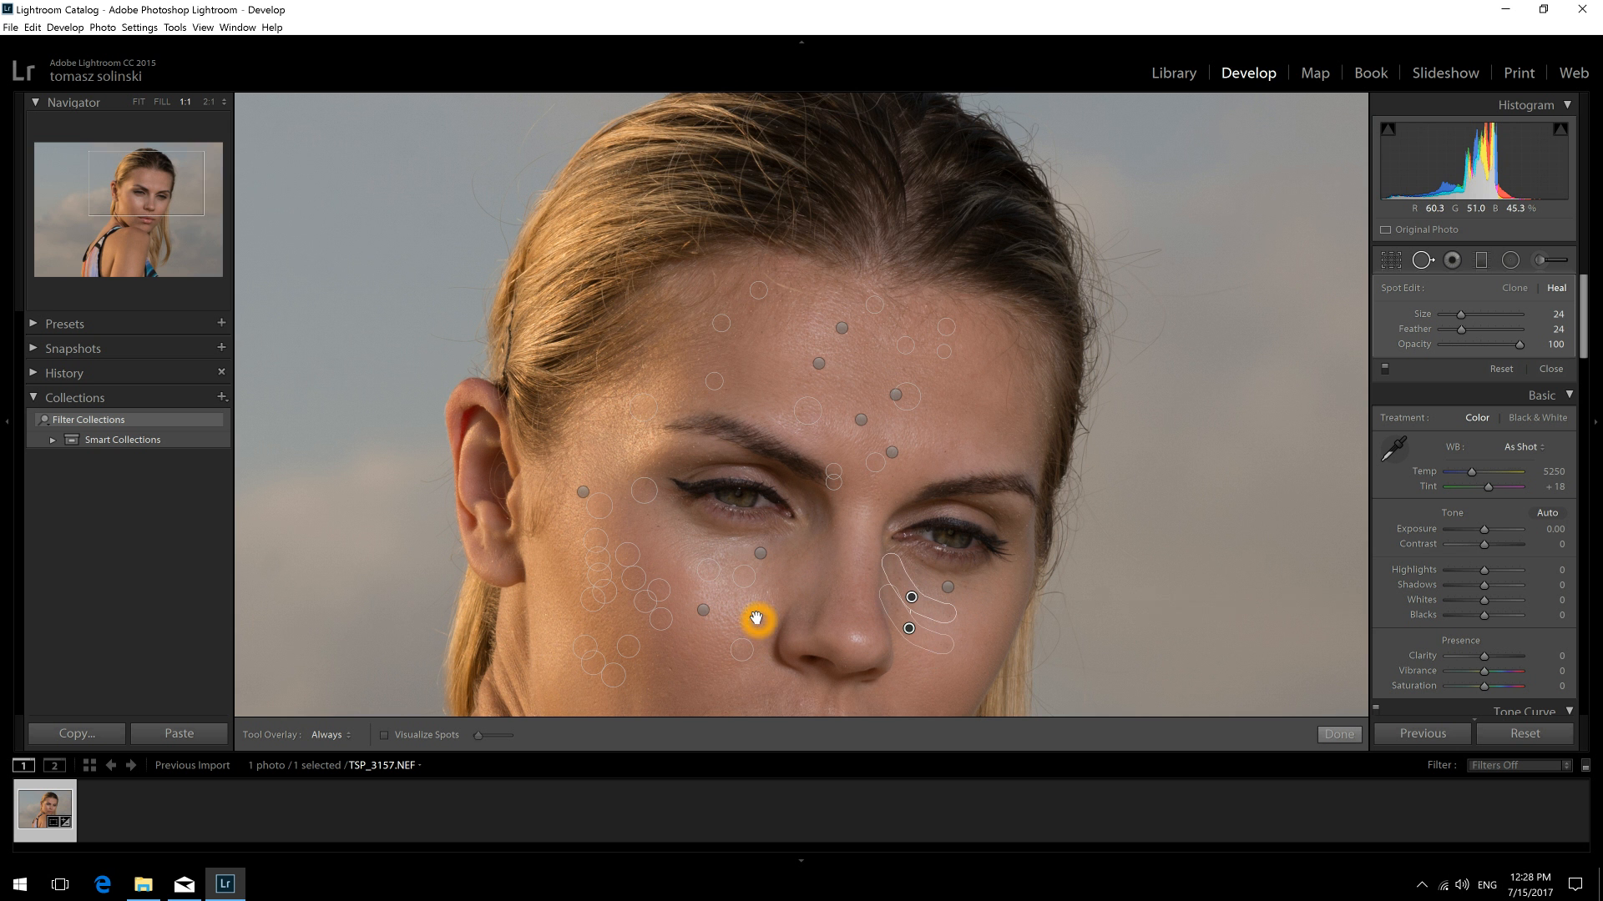
pyautogui.moveTo(756, 619); pyautogui.dragTo(778, 412)
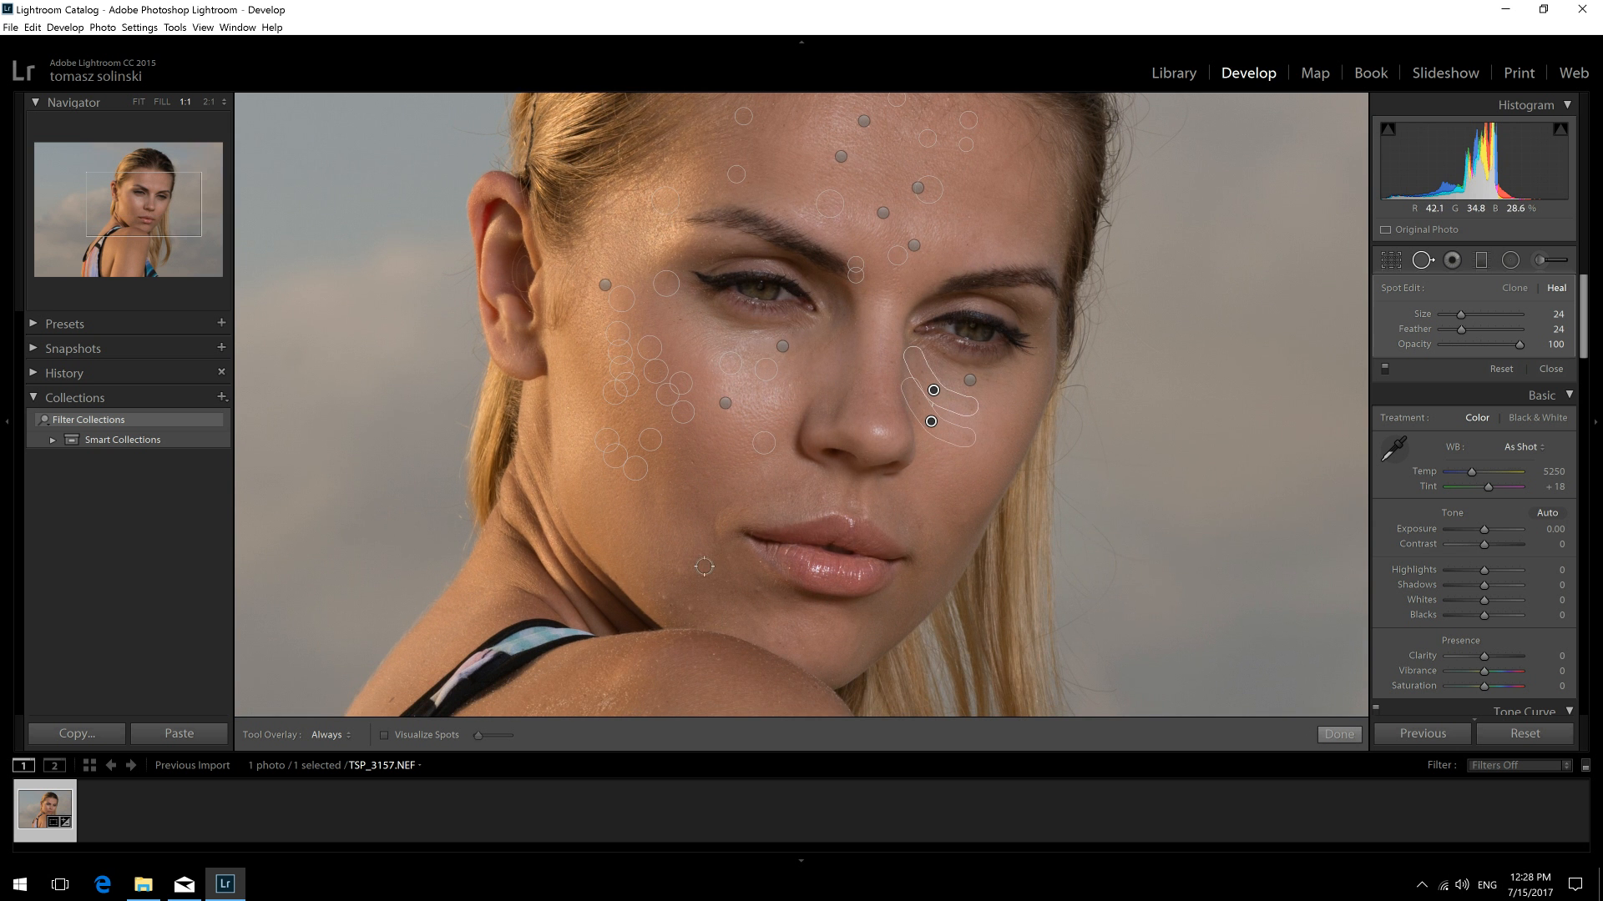
pyautogui.click(694, 626)
pyautogui.click(691, 615)
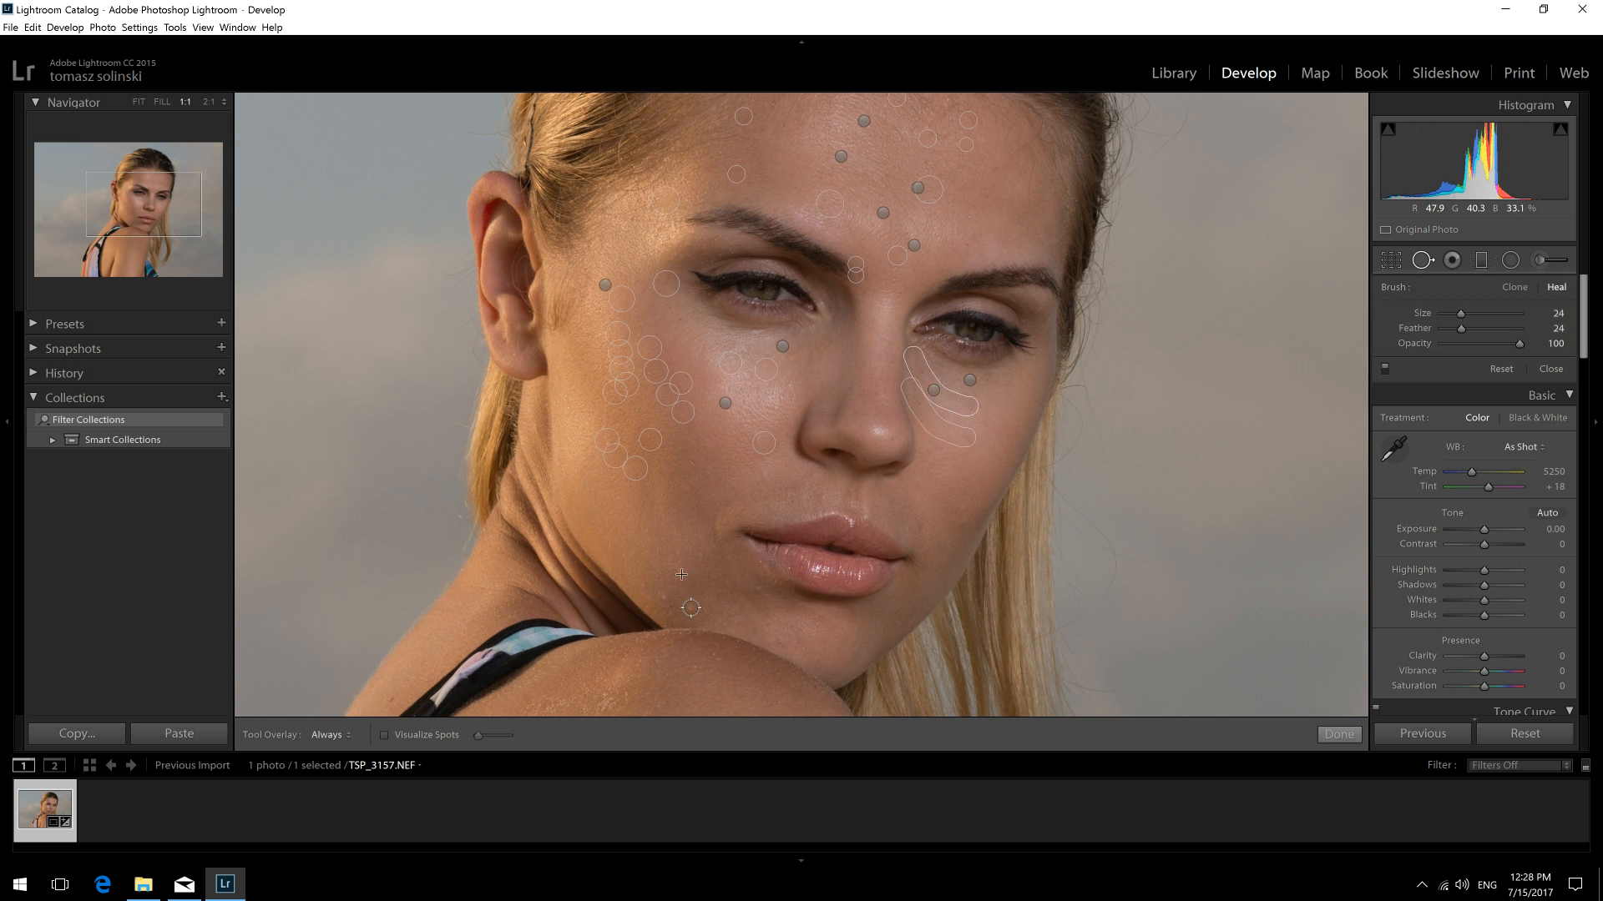
pyautogui.click(692, 607)
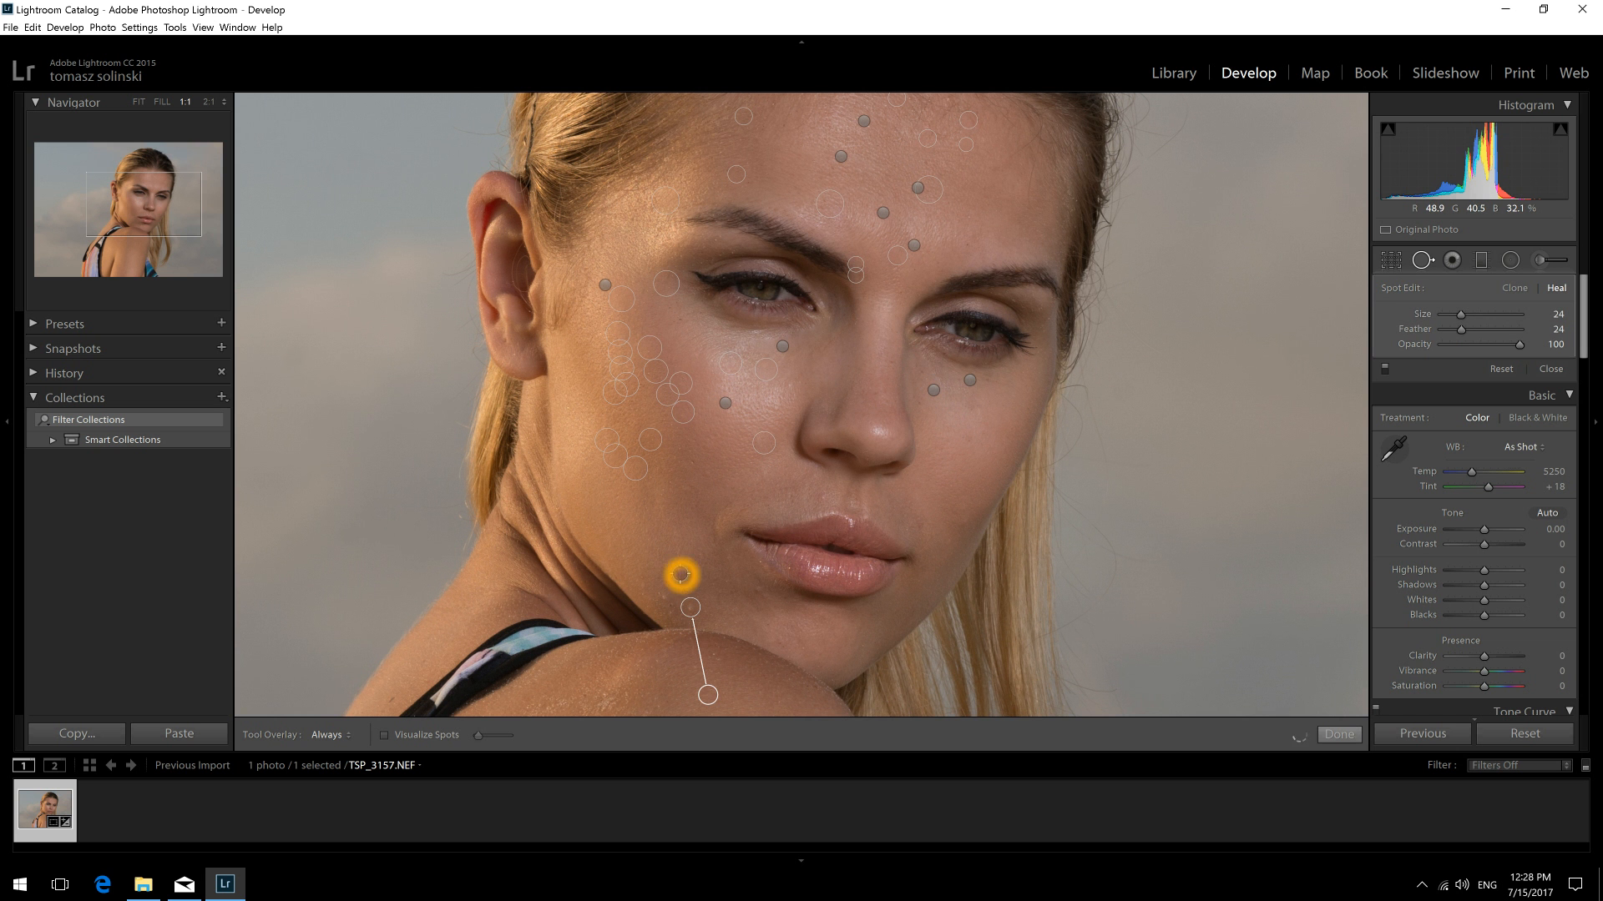
pyautogui.click(680, 574)
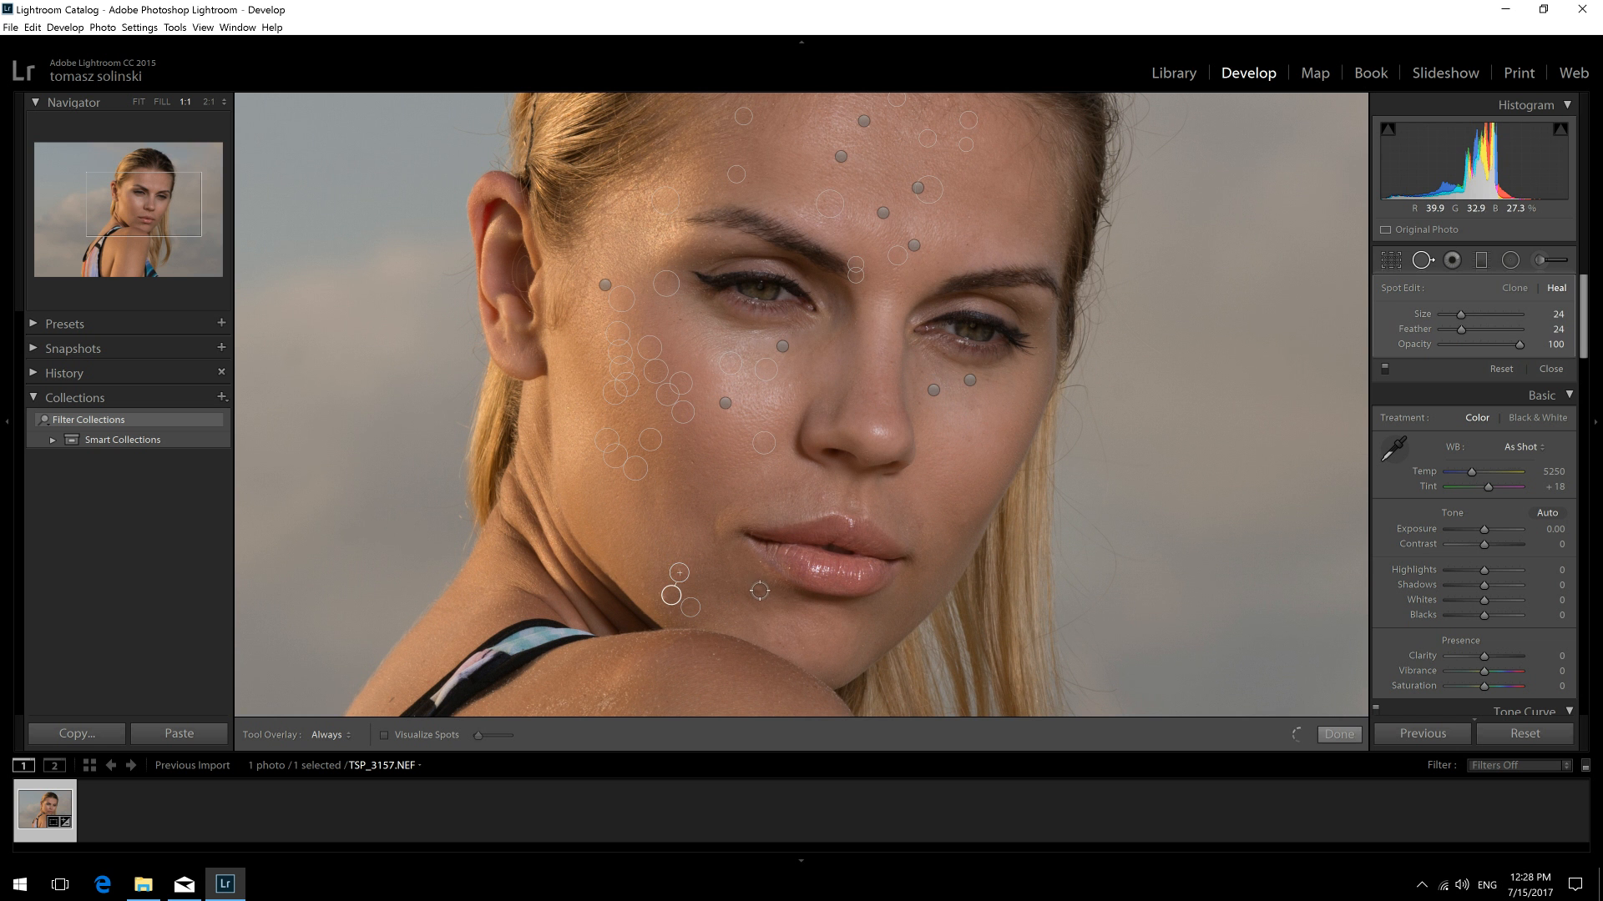
# - Heal the spot below the corner of the mouth and the blemishes along the jawline on the brightly lit side
pyautogui.click(759, 590)
pyautogui.click(759, 590)
pyautogui.click(618, 578)
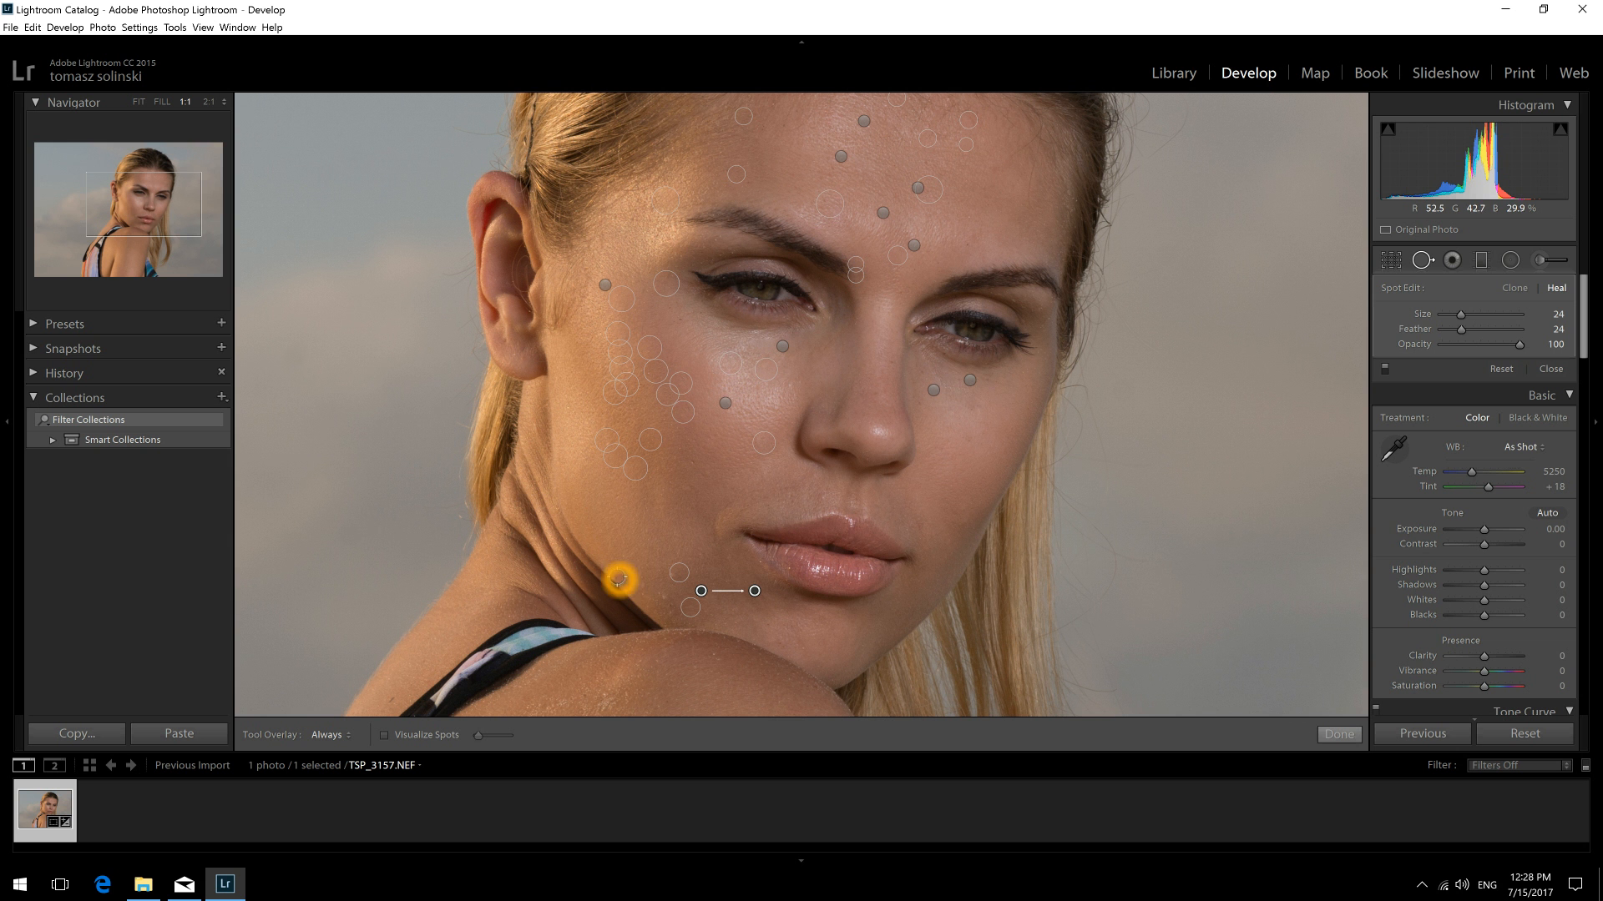
pyautogui.click(639, 581)
pyautogui.click(641, 583)
pyautogui.click(644, 587)
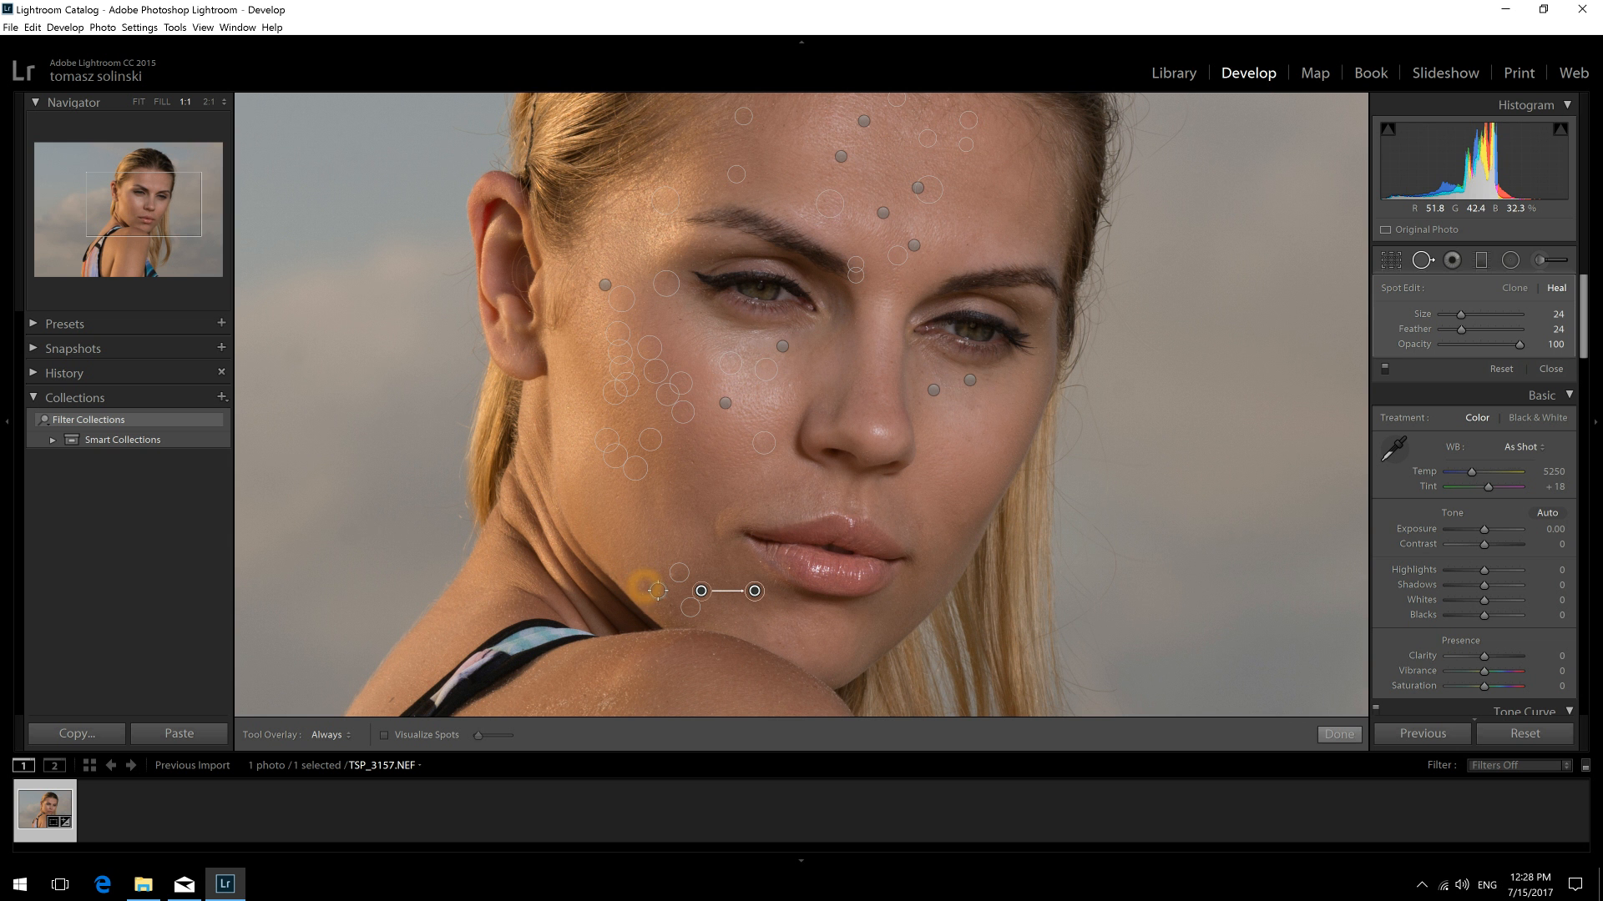
pyautogui.click(665, 598)
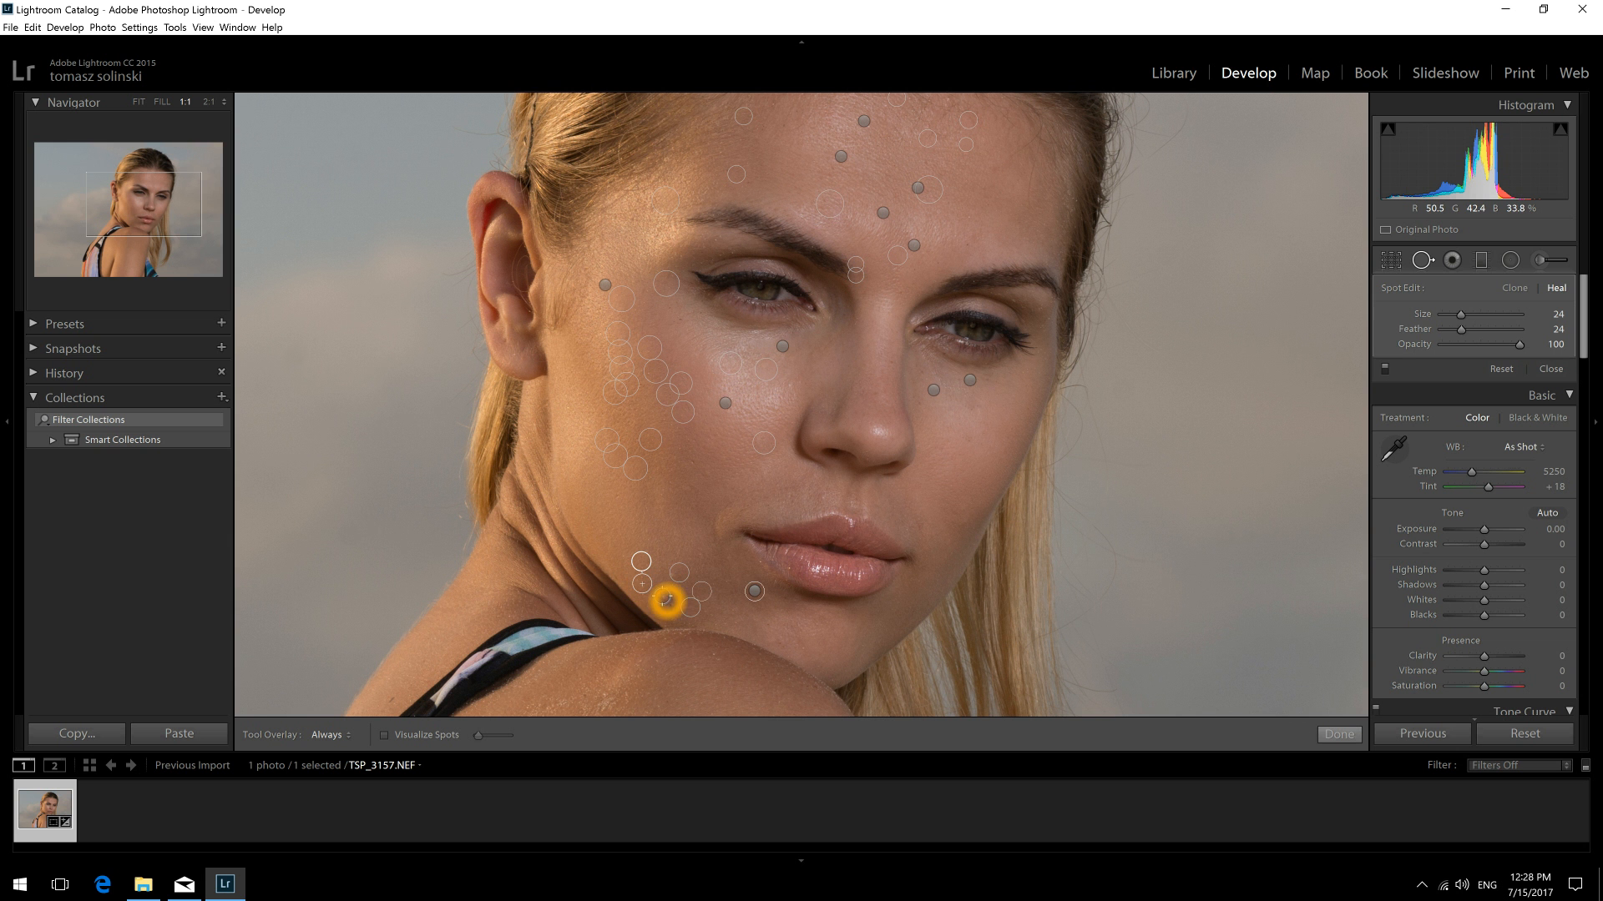
# - Heal the remaining blemishes on the brightly lit cheek right beside the nostril with size 24 spots
pyautogui.click(788, 385)
pyautogui.click(770, 417)
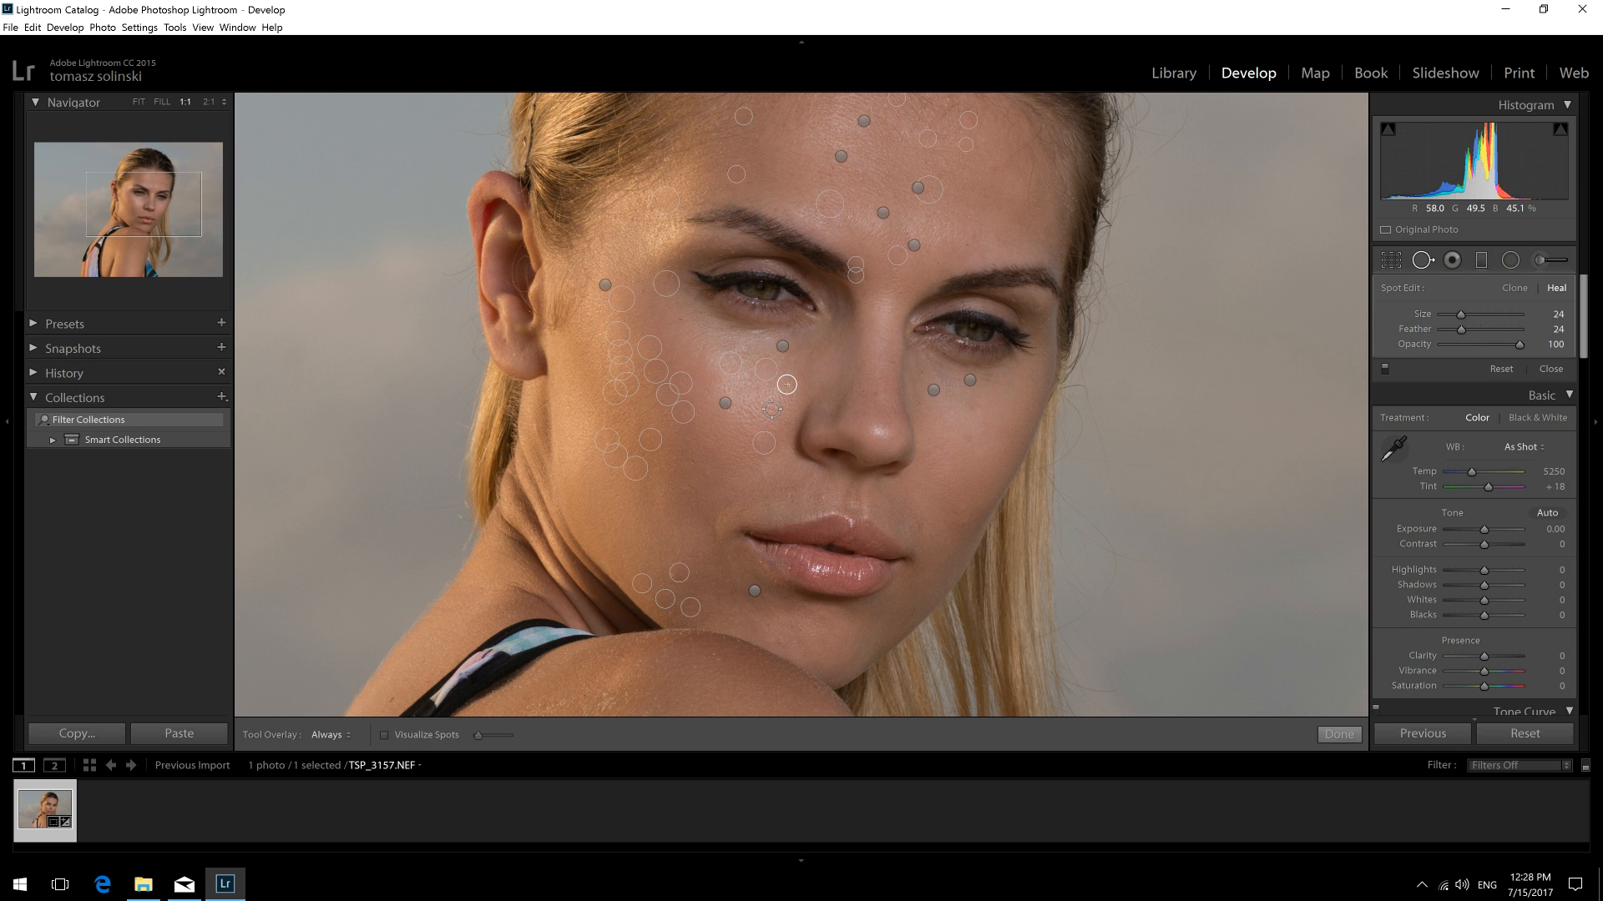
pyautogui.click(777, 410)
pyautogui.click(775, 410)
# - Heal the two blemishes on the shaded lower cheek beside the mouth with size 24 spots
pyautogui.click(948, 543)
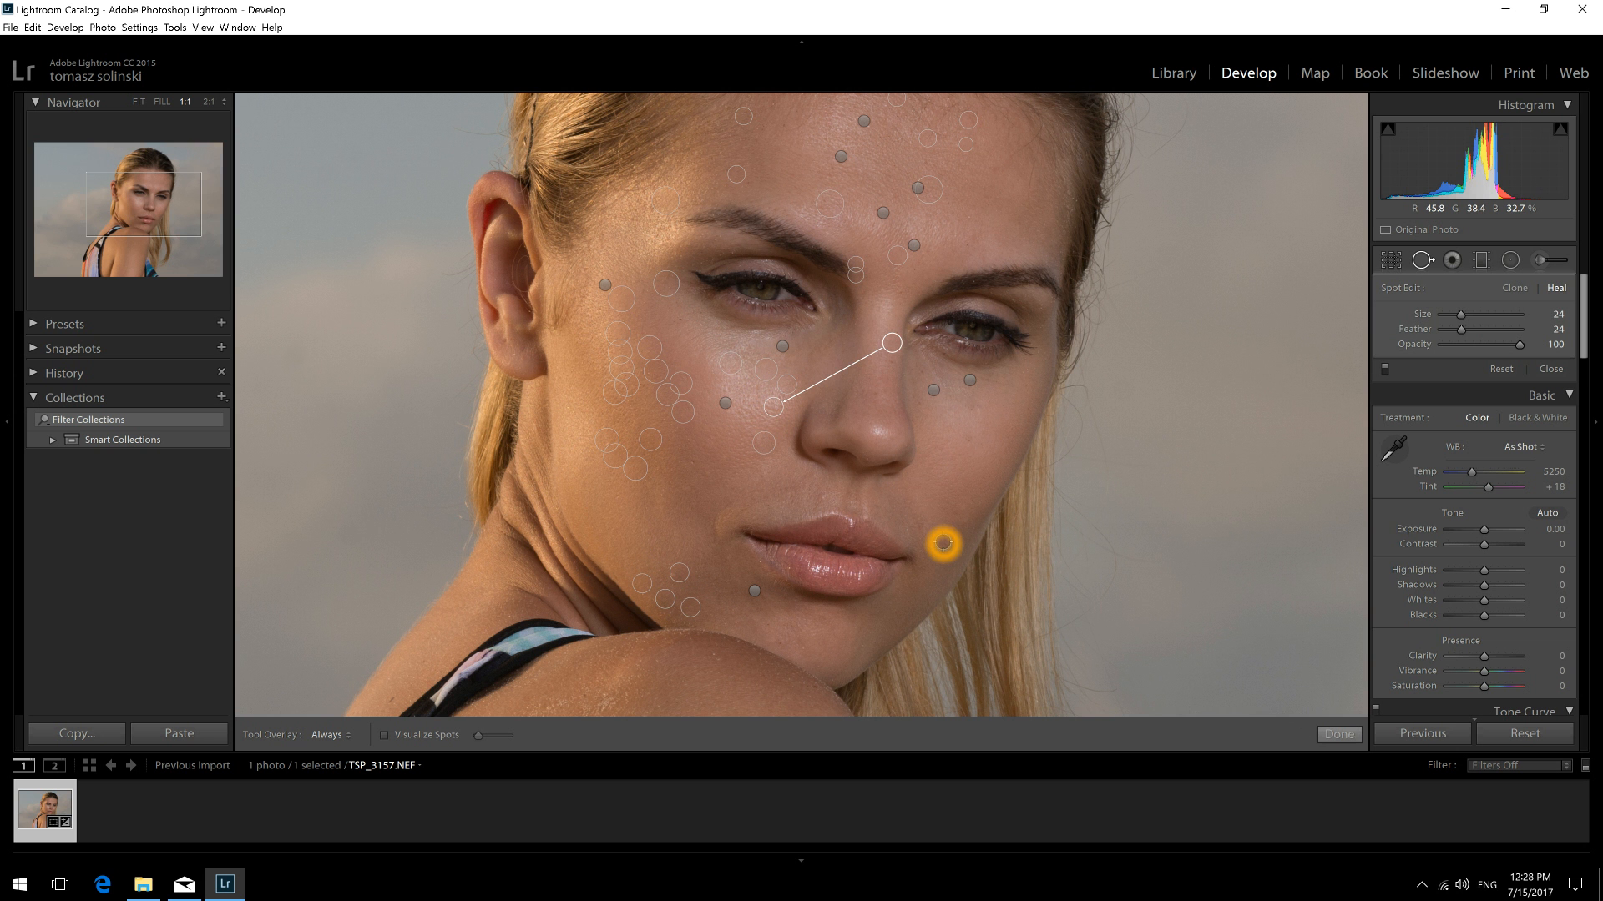
pyautogui.click(964, 518)
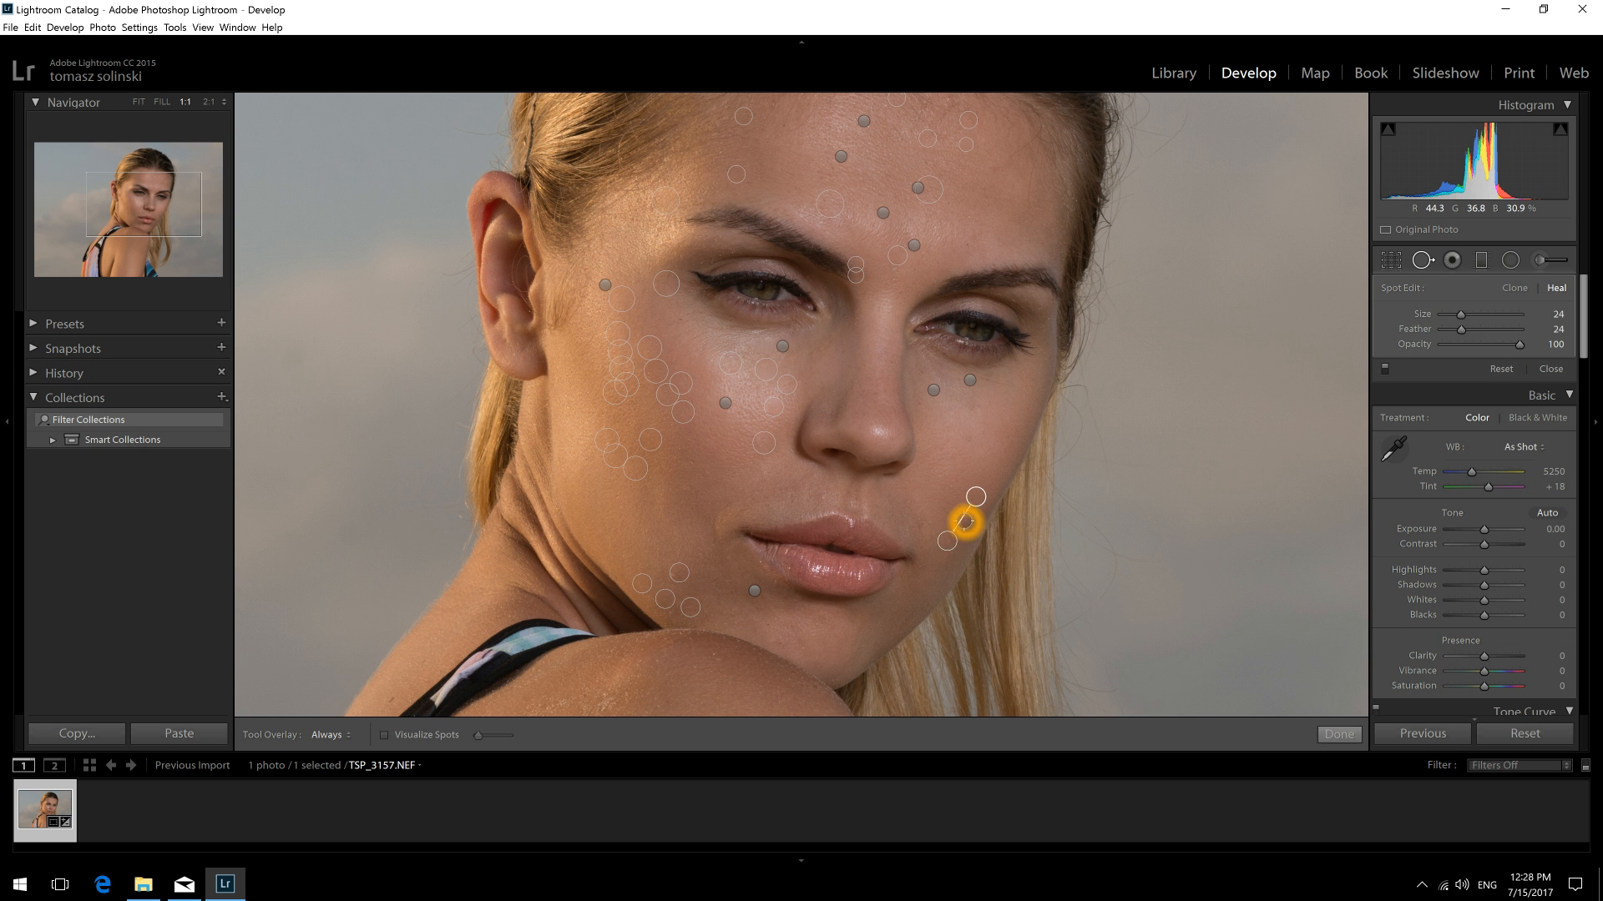
pyautogui.click(971, 177)
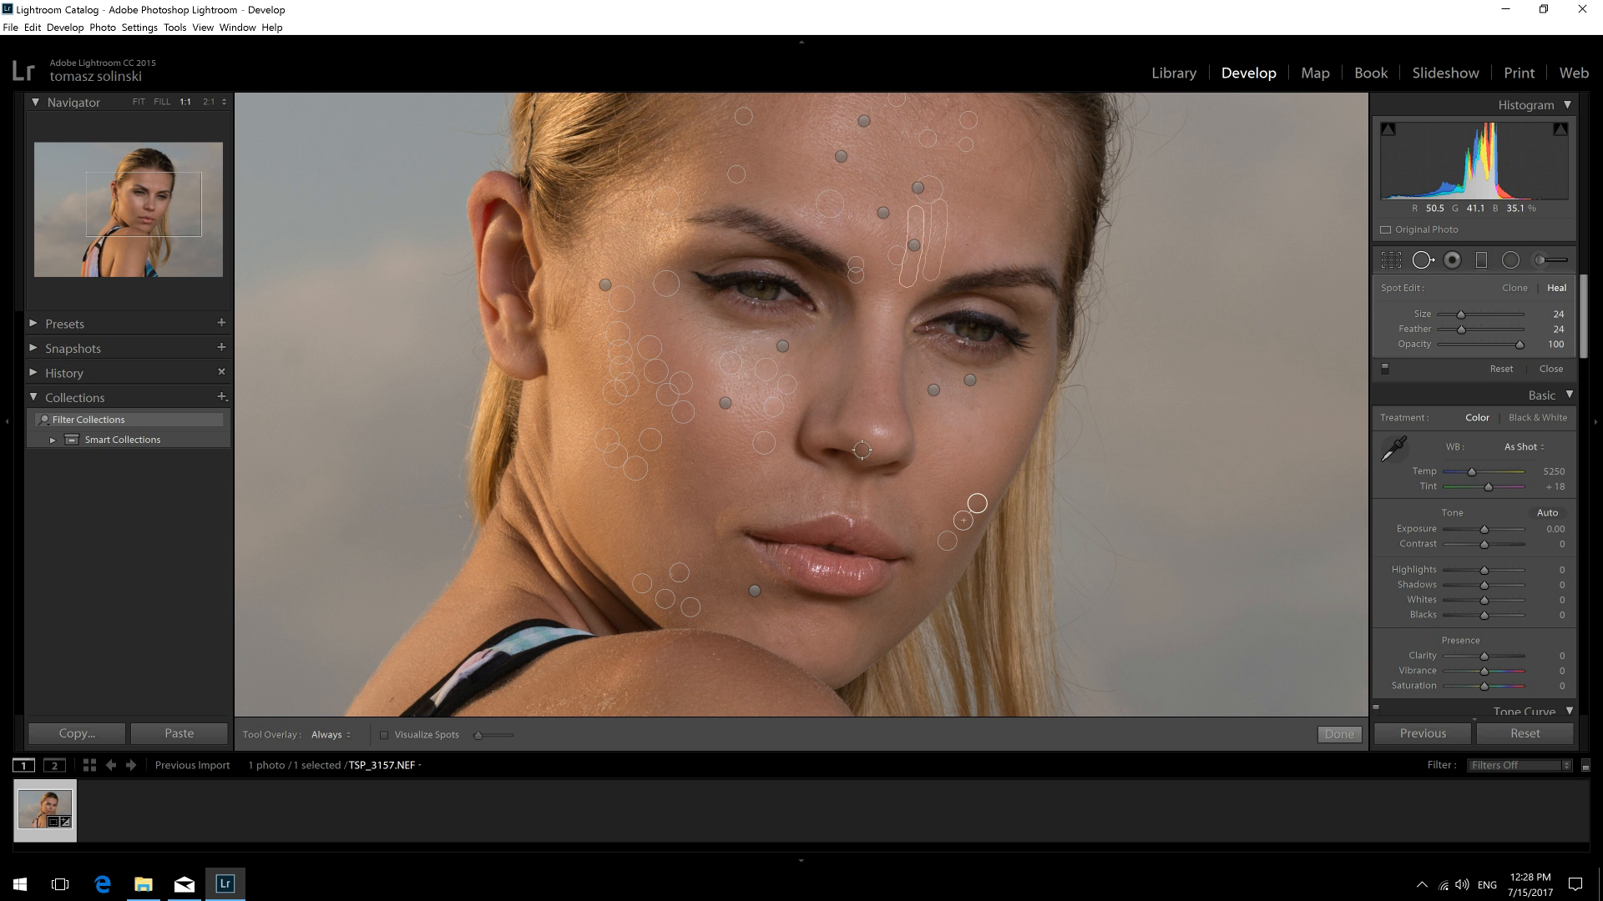
# - Heal the blemishes on the lit cheek between nose and jaw and the one above the upper lip with size 24 spots
pyautogui.moveTo(861, 451); pyautogui.dragTo(859, 284)
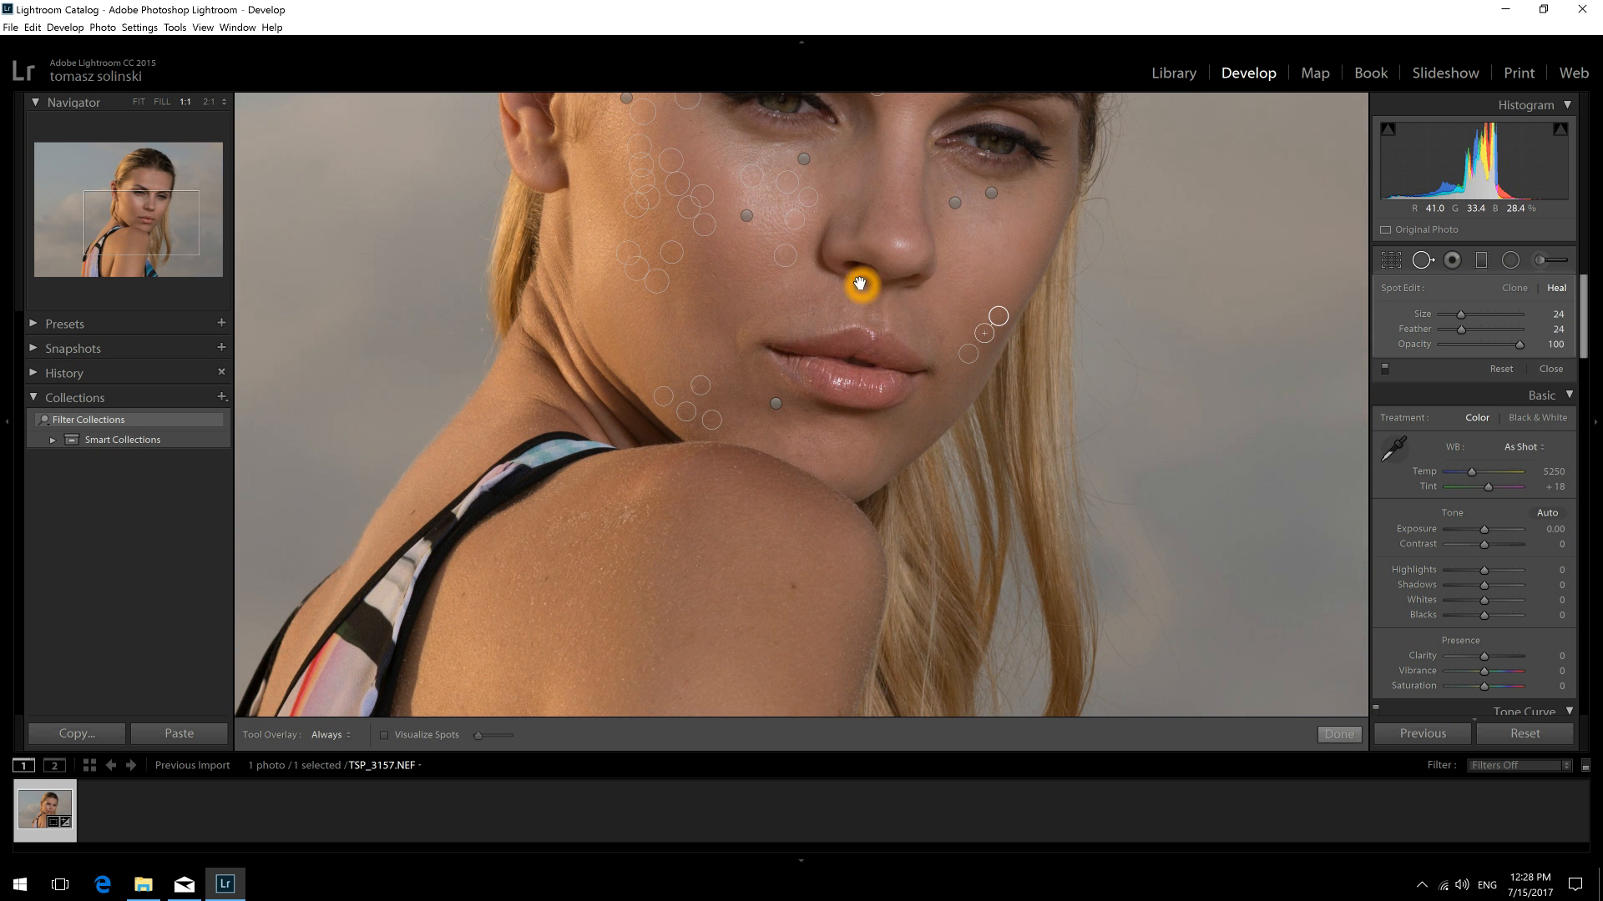
pyautogui.click(724, 257)
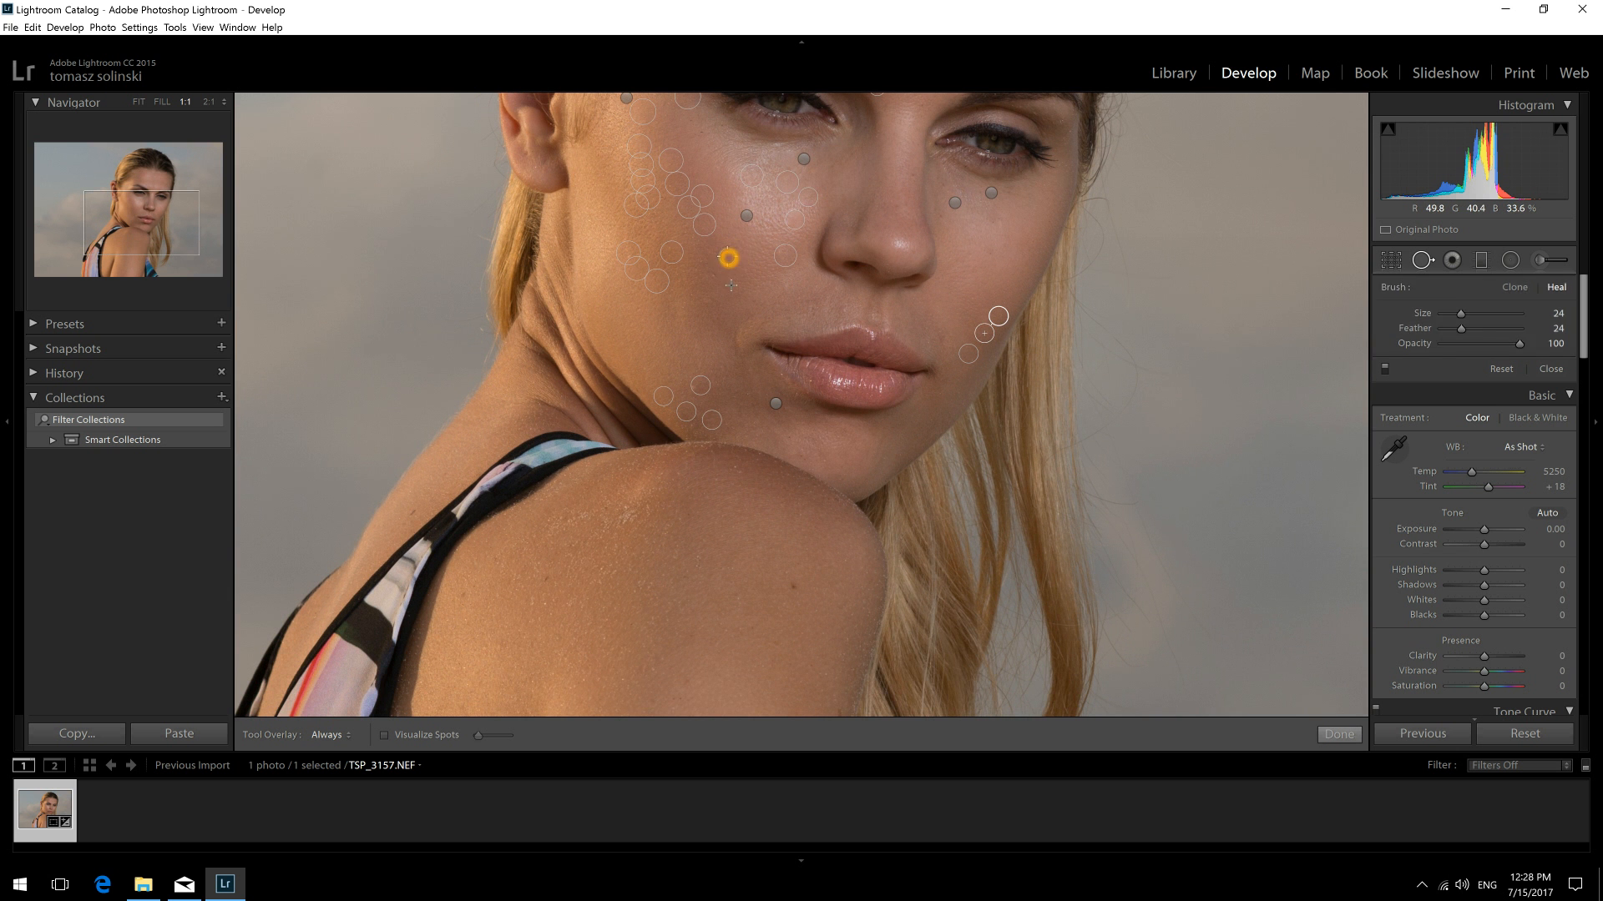
pyautogui.click(729, 289)
pyautogui.click(706, 299)
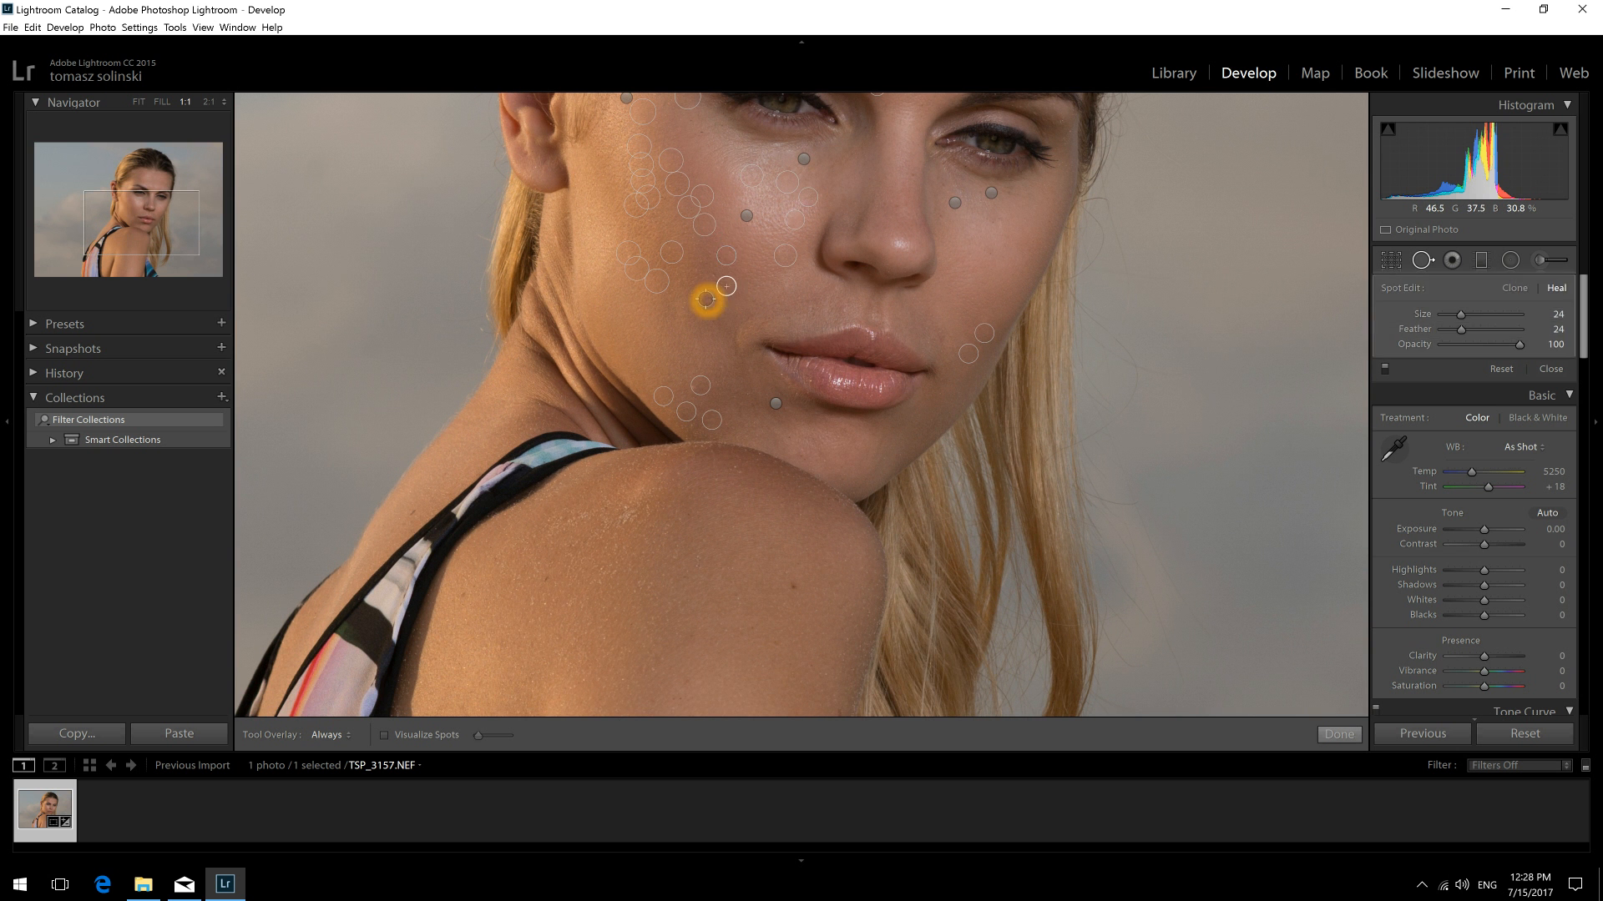
pyautogui.moveTo(706, 300); pyautogui.dragTo(700, 304)
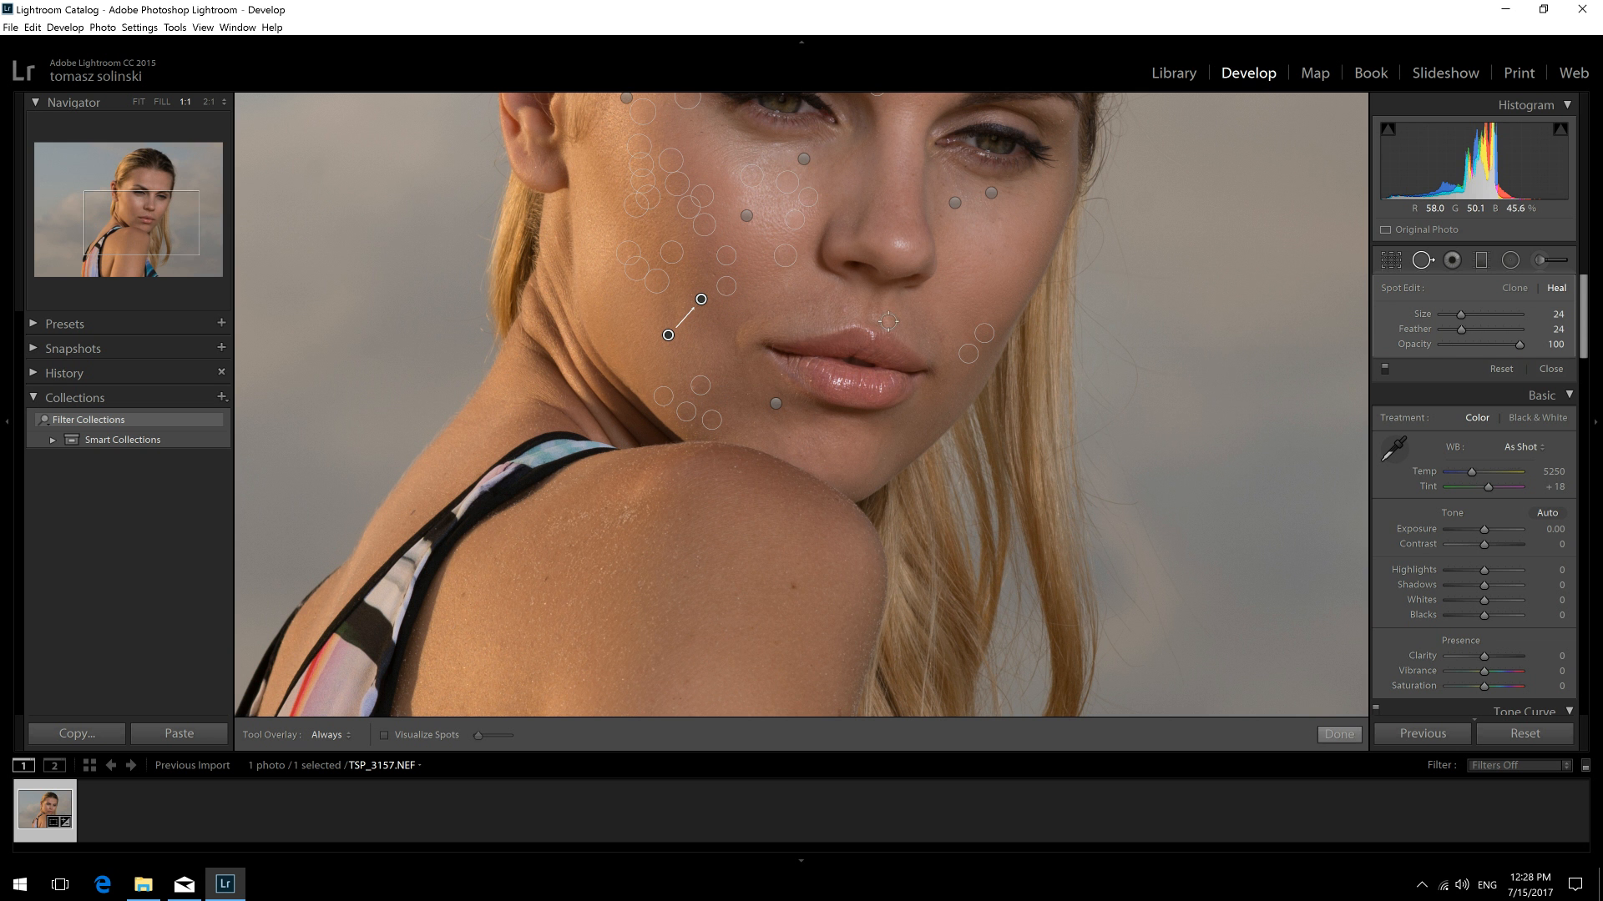
pyautogui.moveTo(845, 300); pyautogui.dragTo(843, 310)
# - Heal the shiny tip of the nose with a size 38 spot, sampling from the skin higher on the nose
pyautogui.click(902, 247)
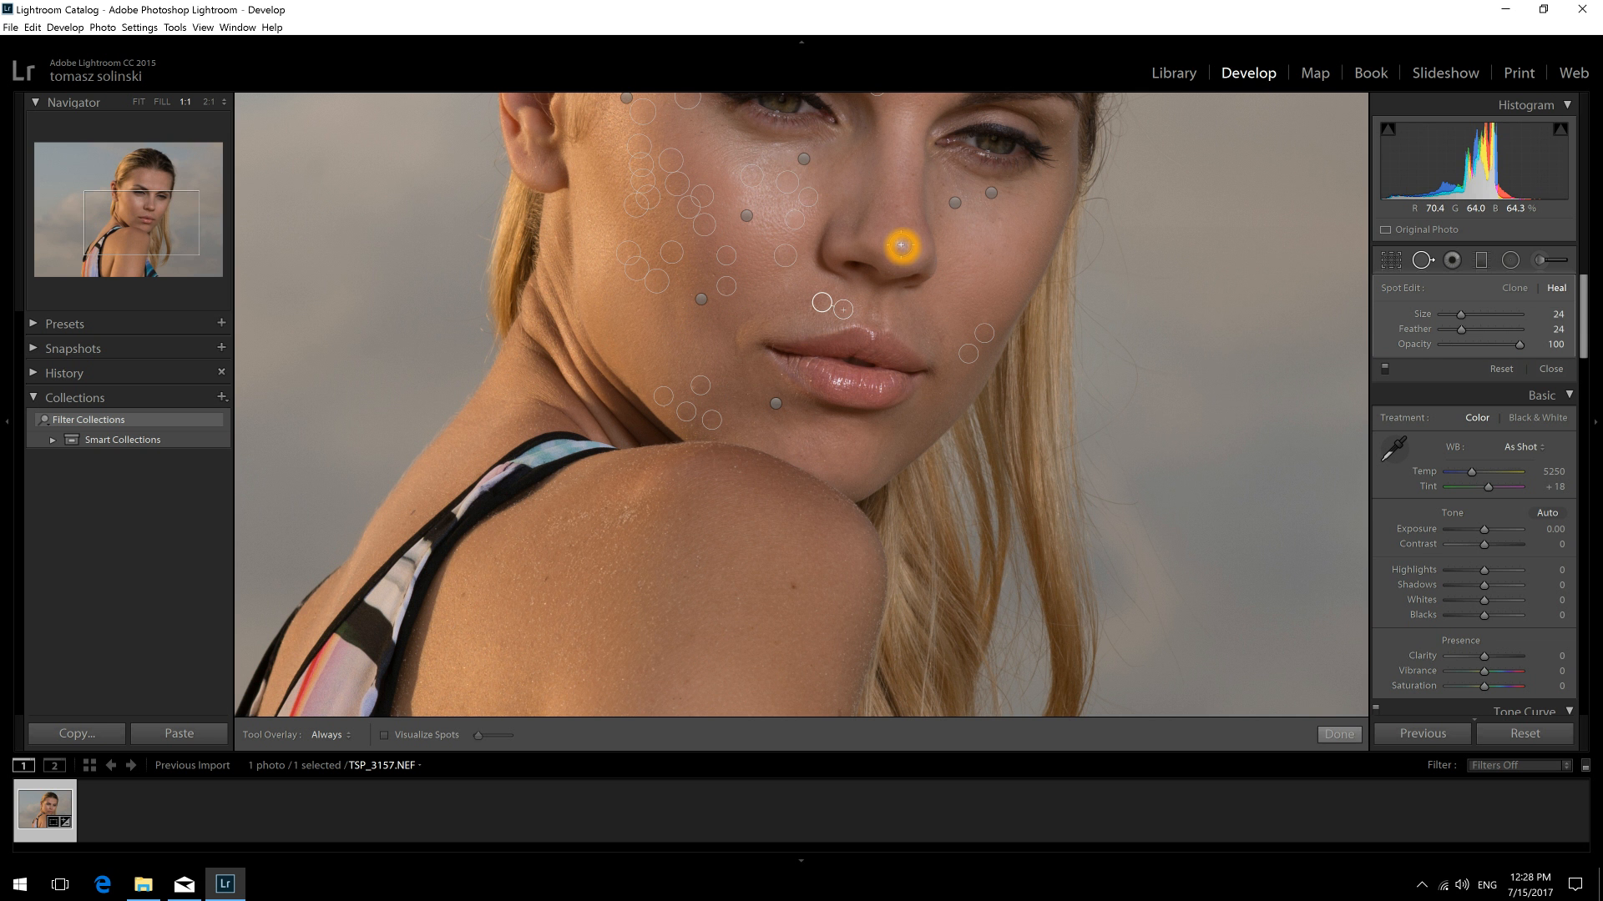
pyautogui.scroll(3, 902, 246)
pyautogui.click(901, 247)
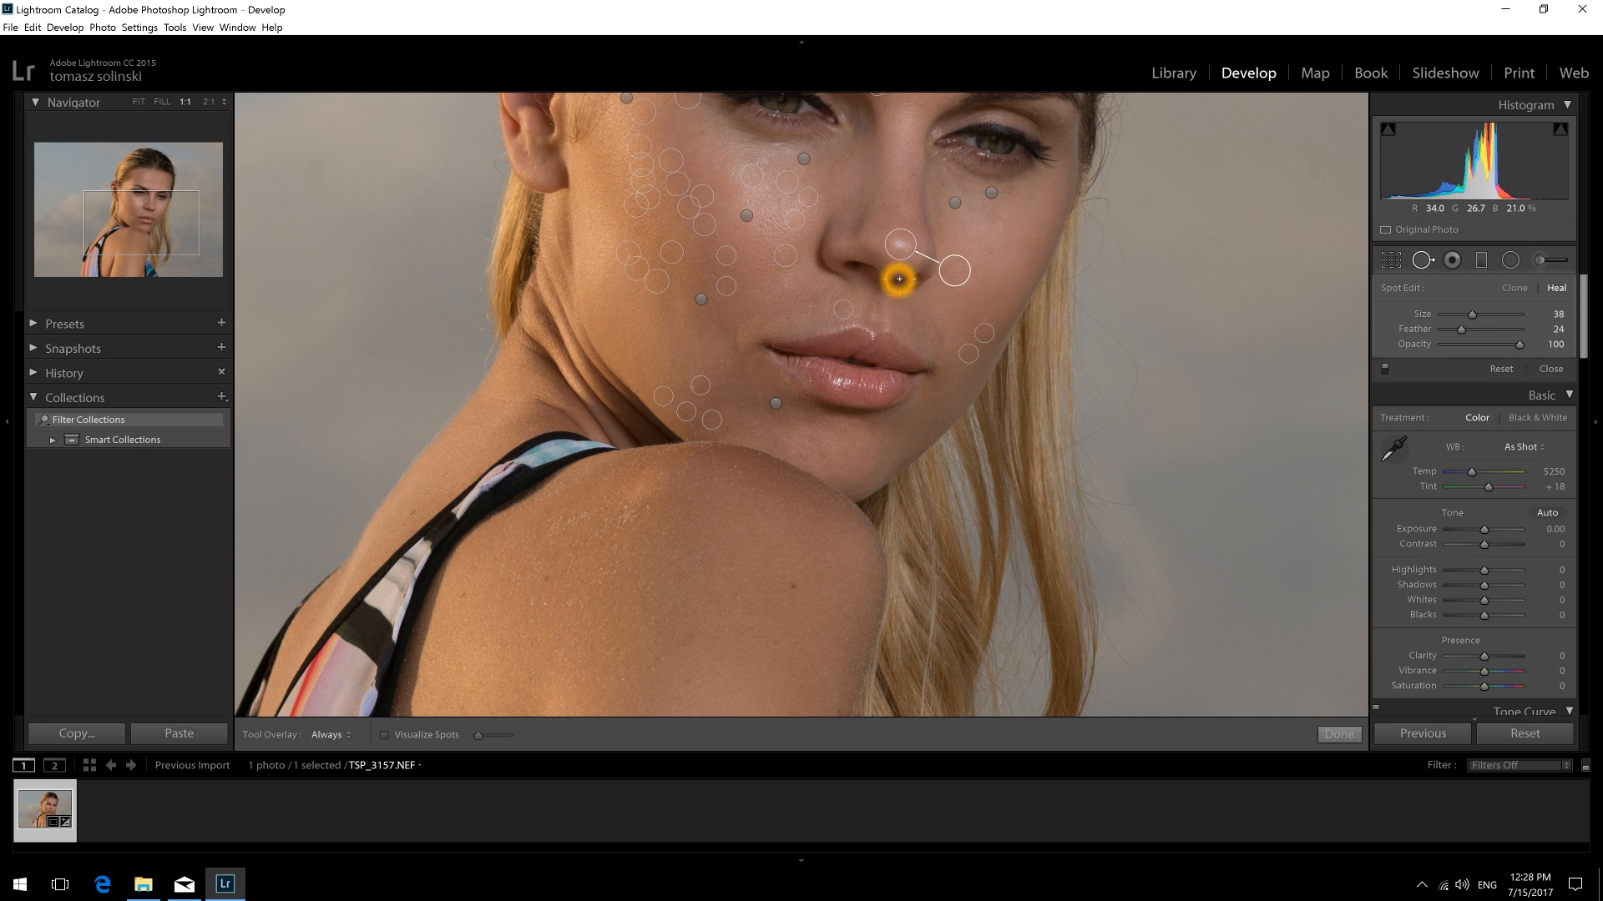
pyautogui.click(966, 277)
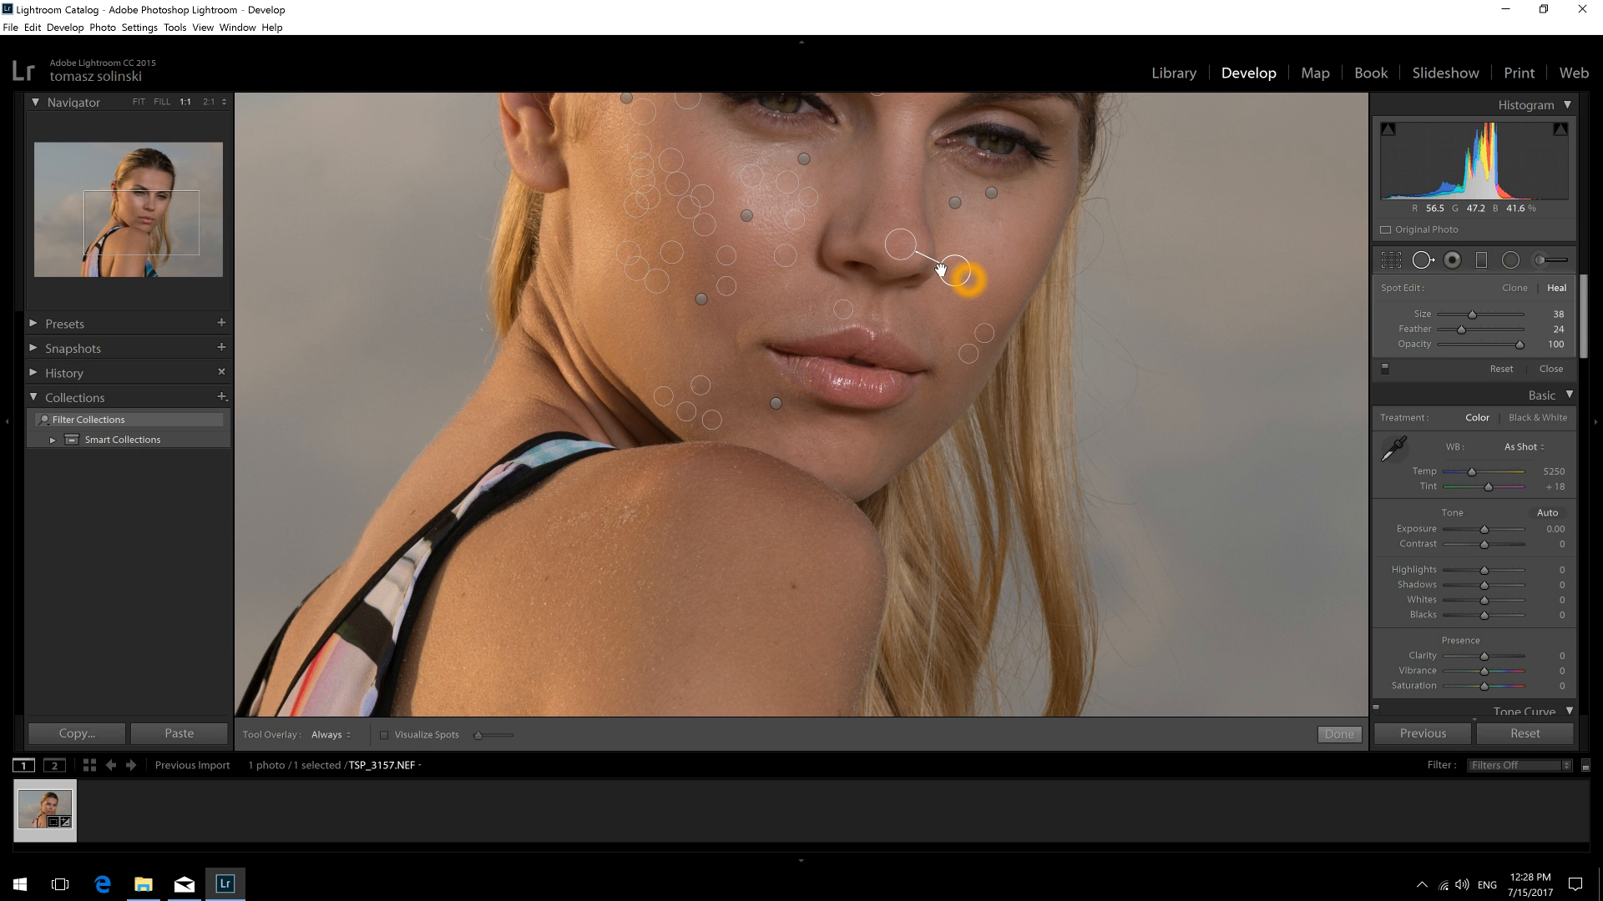
pyautogui.moveTo(954, 271); pyautogui.dragTo(900, 207)
# - Finish the spot removal on the face and fit the whole photo in view
pyautogui.click(799, 323)
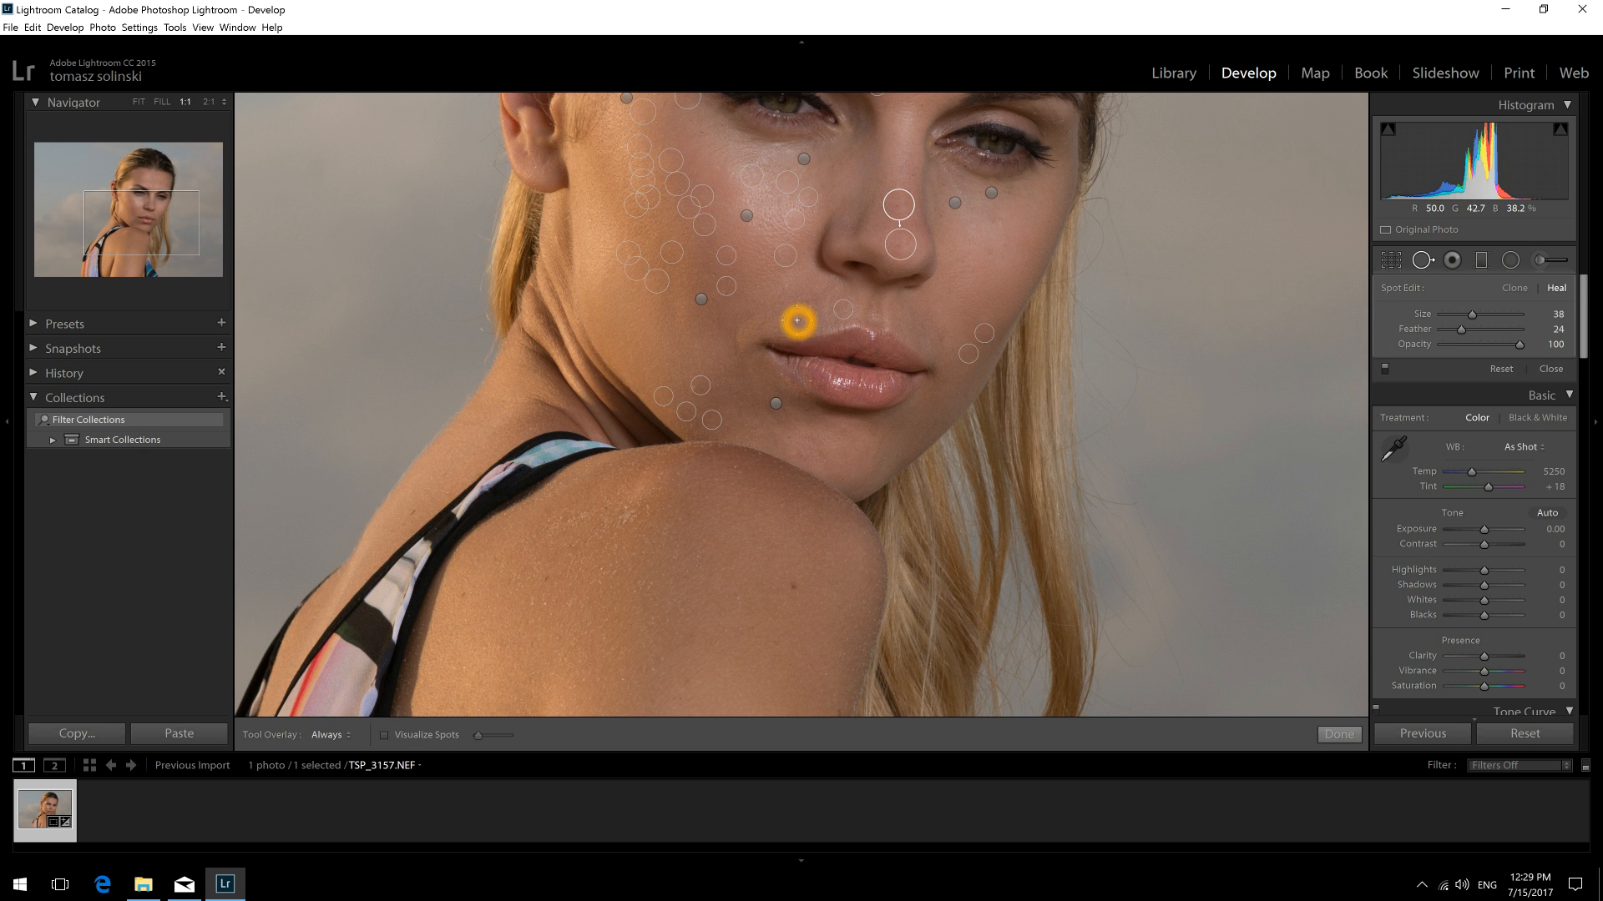
pyautogui.click(805, 301)
pyautogui.moveTo(816, 275); pyautogui.dragTo(810, 443)
pyautogui.moveTo(813, 389)
pyautogui.mouseDown()
pyautogui.moveTo(819, 326)
pyautogui.moveTo(814, 402)
pyautogui.mouseUp()
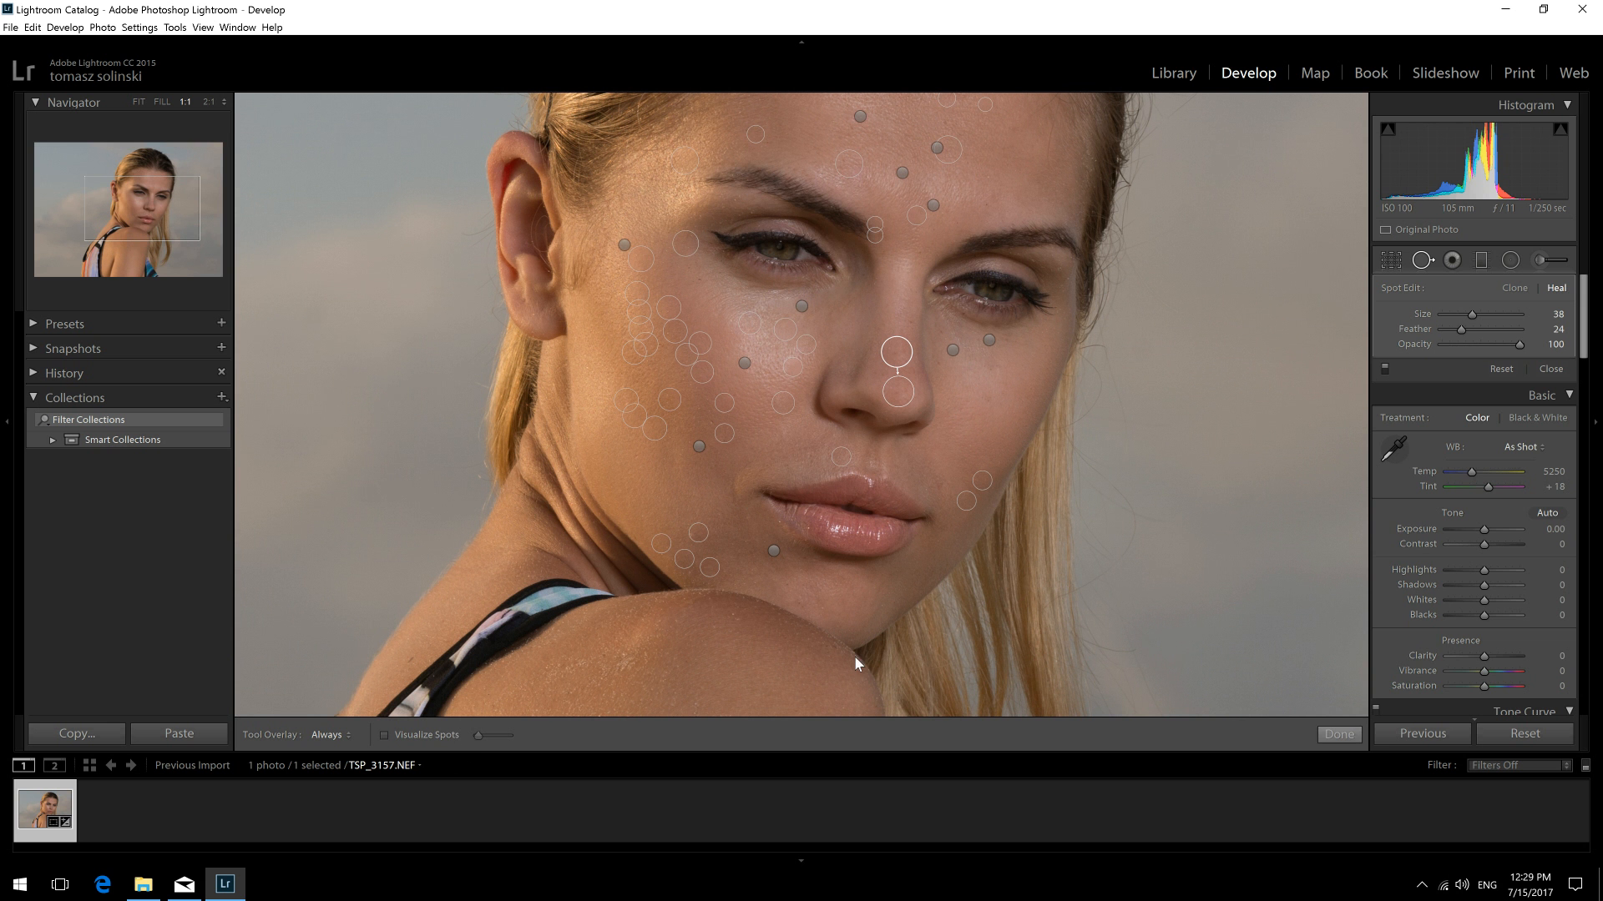
pyautogui.click(1350, 737)
pyautogui.click(916, 423)
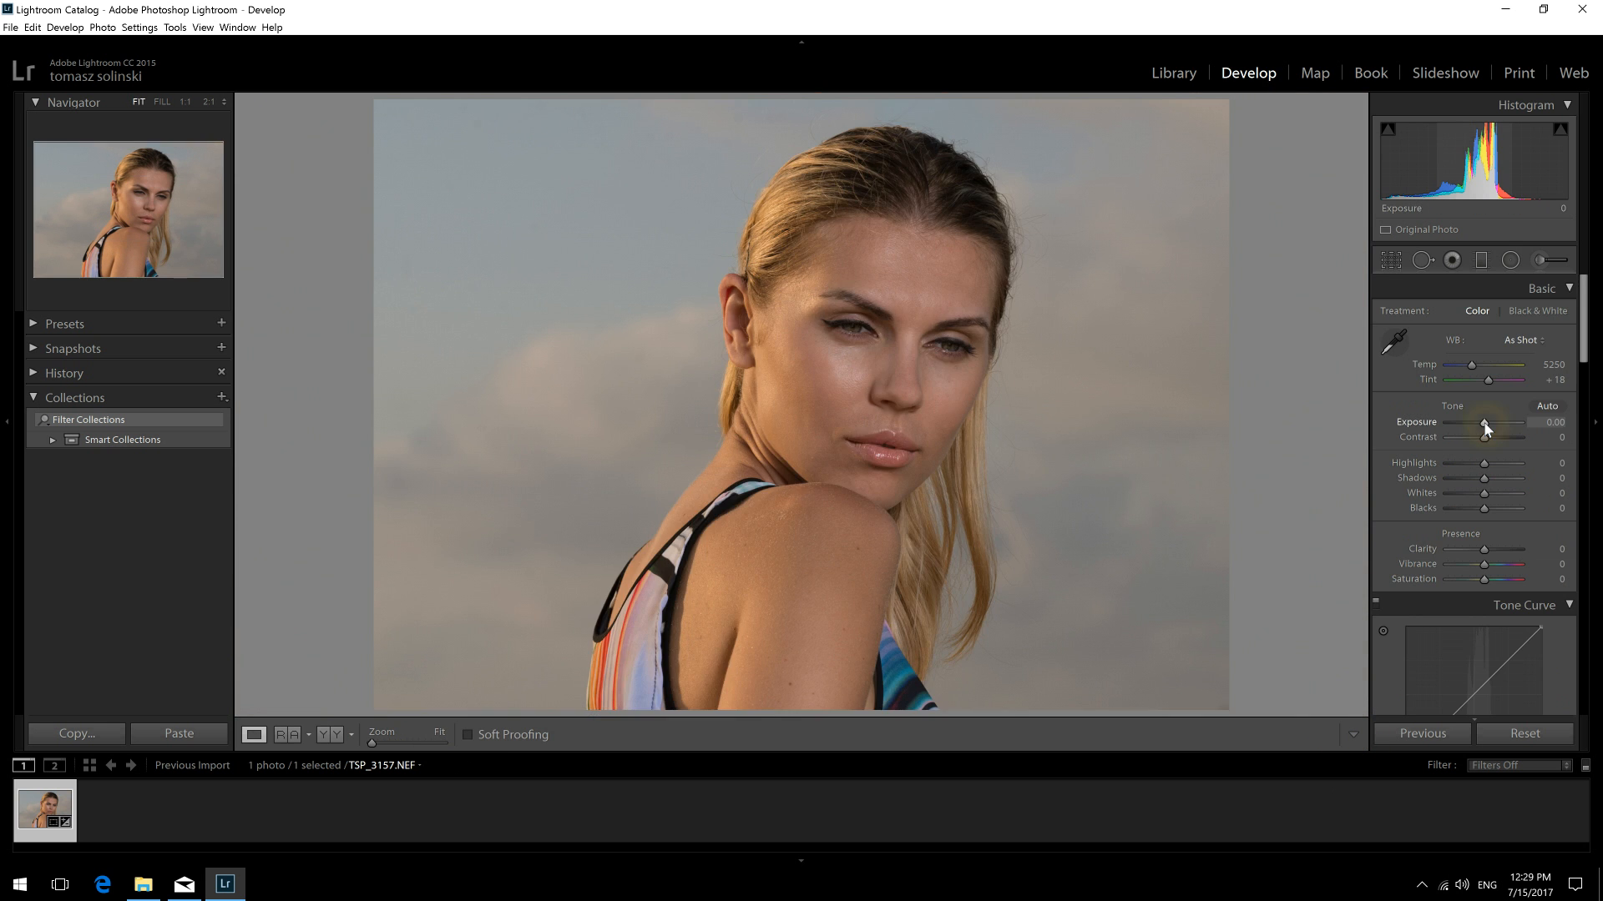
# - Raise the photo's exposure to +1.10
pyautogui.click(1485, 424)
pyautogui.moveTo(1485, 426); pyautogui.dragTo(1486, 425)
pyautogui.moveTo(1486, 428); pyautogui.dragTo(1488, 427)
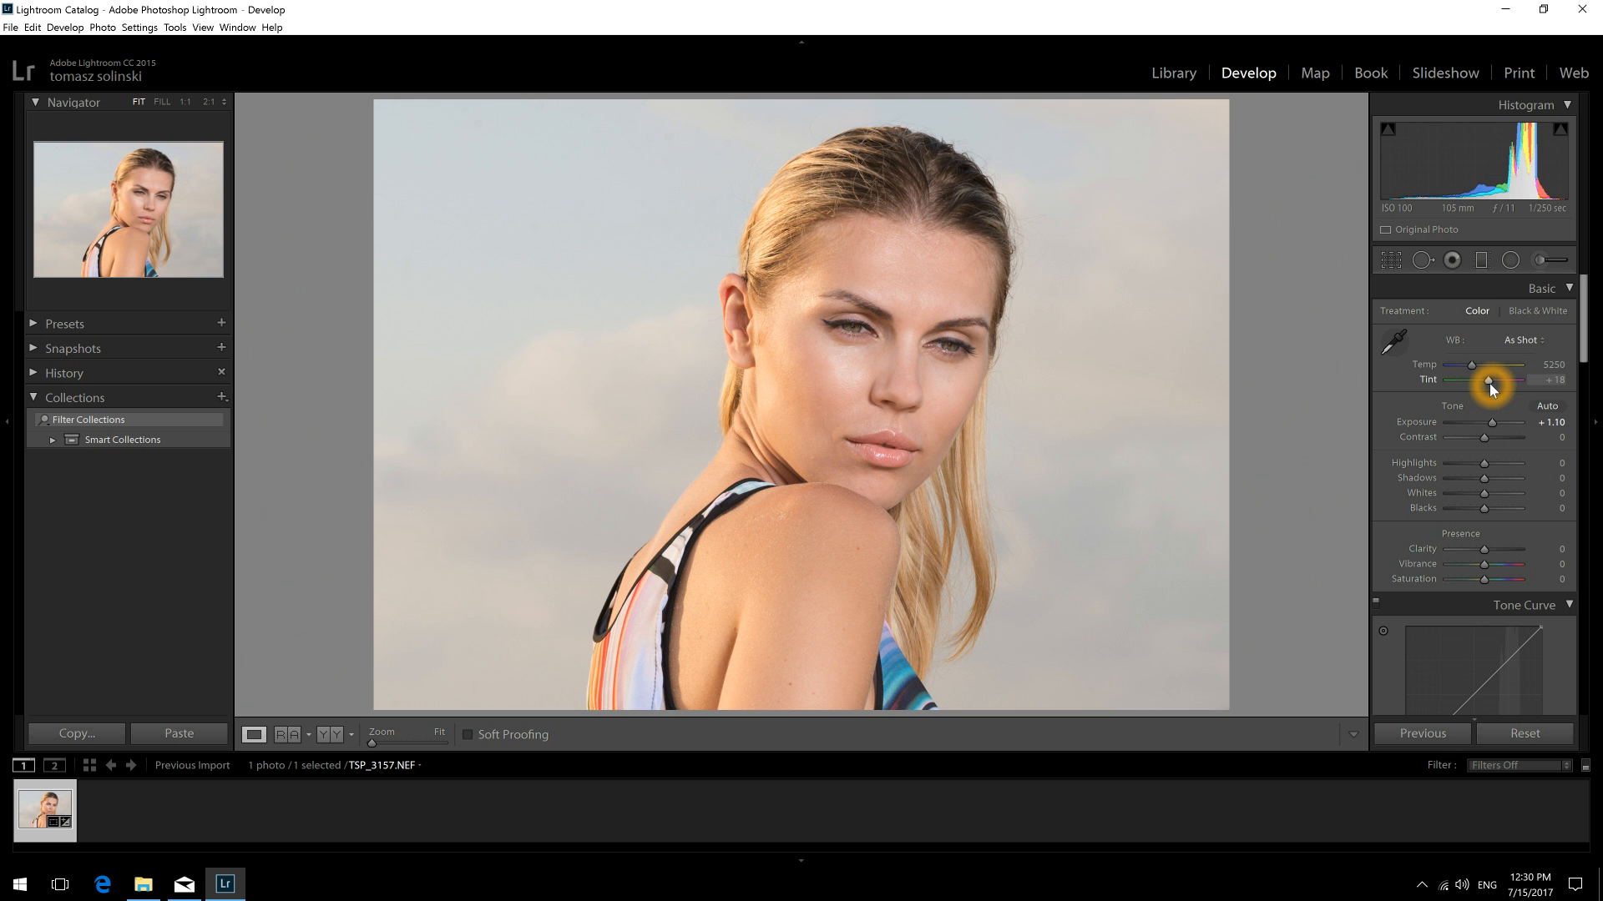
# - Adjust the photo's colour to Temp 5250, Tint -2, Vibrance +10 and Saturation -15
pyautogui.moveTo(1490, 384); pyautogui.dragTo(1472, 370)
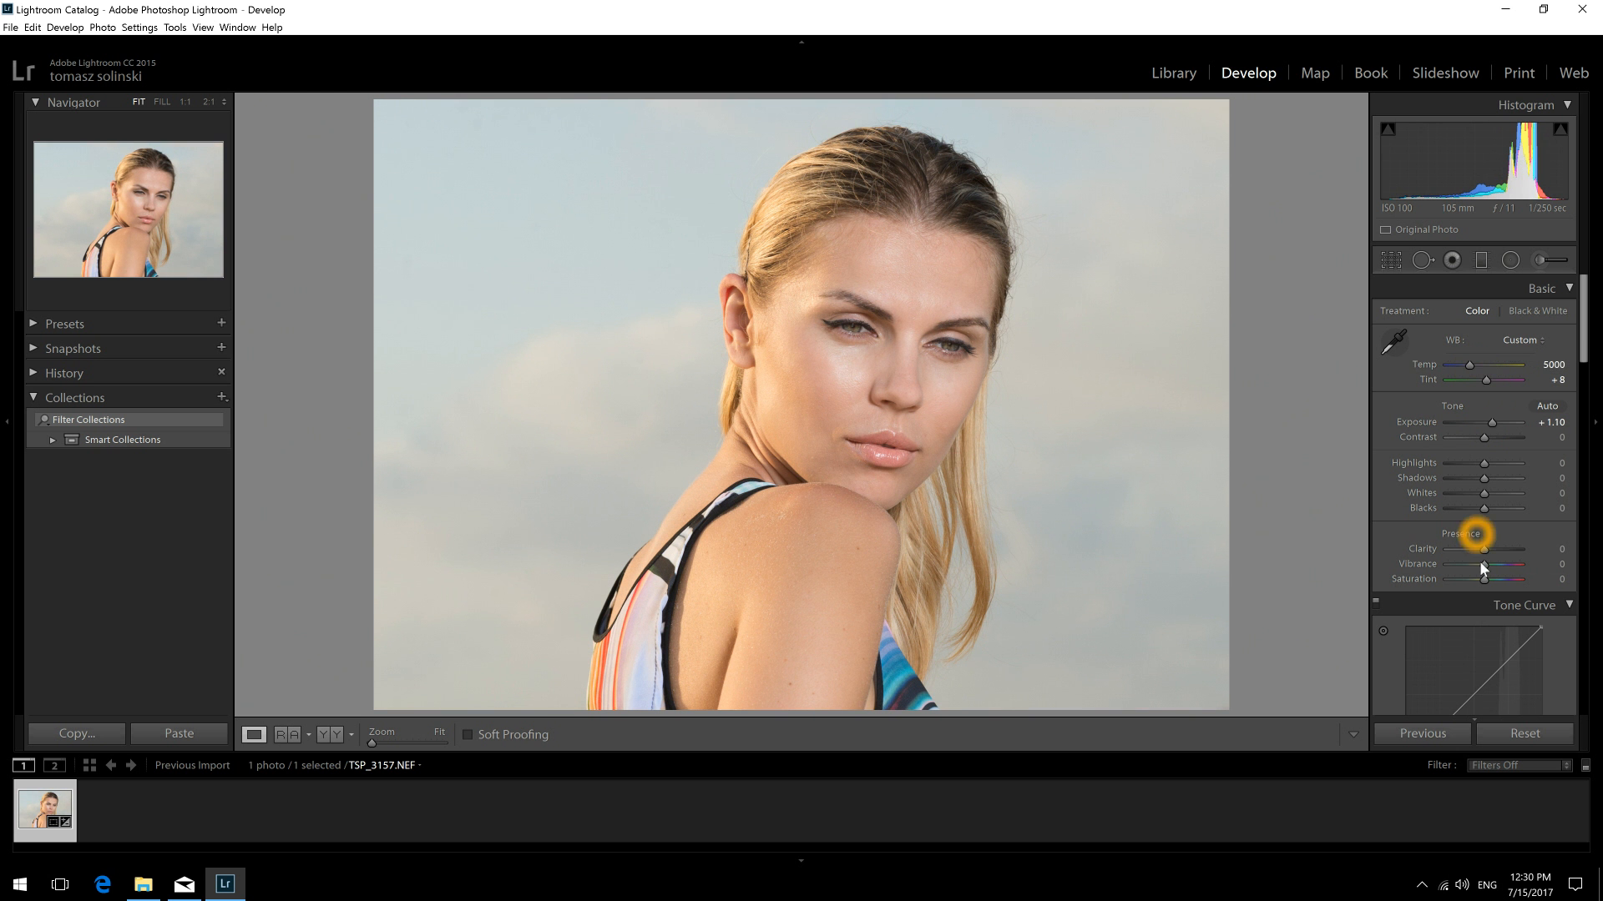
pyautogui.moveTo(1484, 578); pyautogui.dragTo(1485, 571)
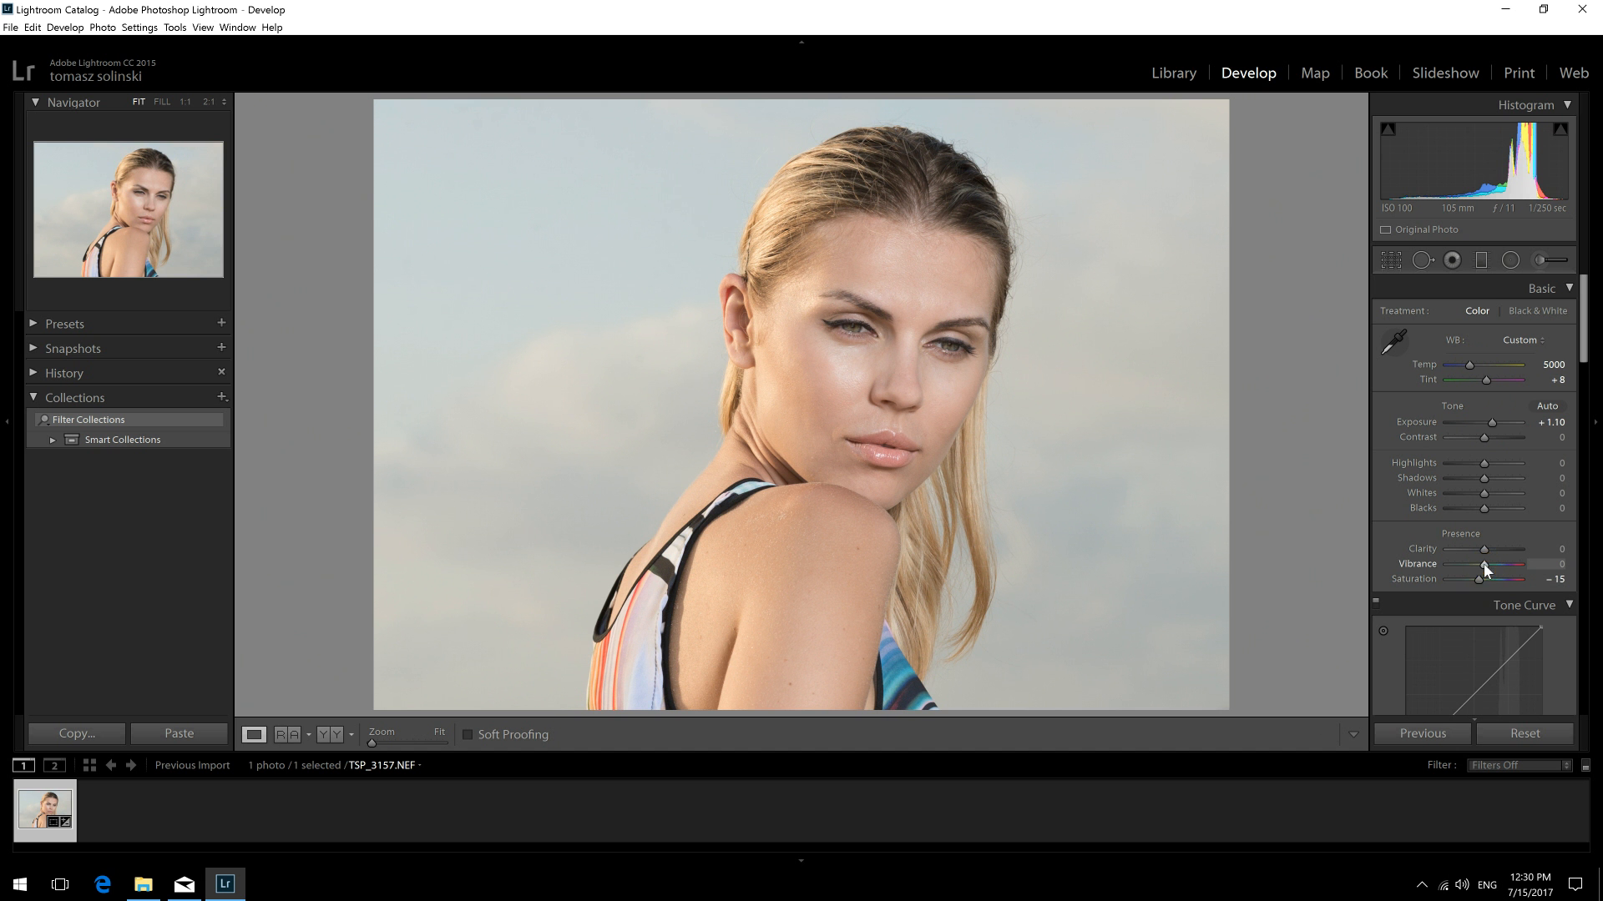
pyautogui.moveTo(1486, 381); pyautogui.dragTo(1473, 370)
pyautogui.click(1471, 373)
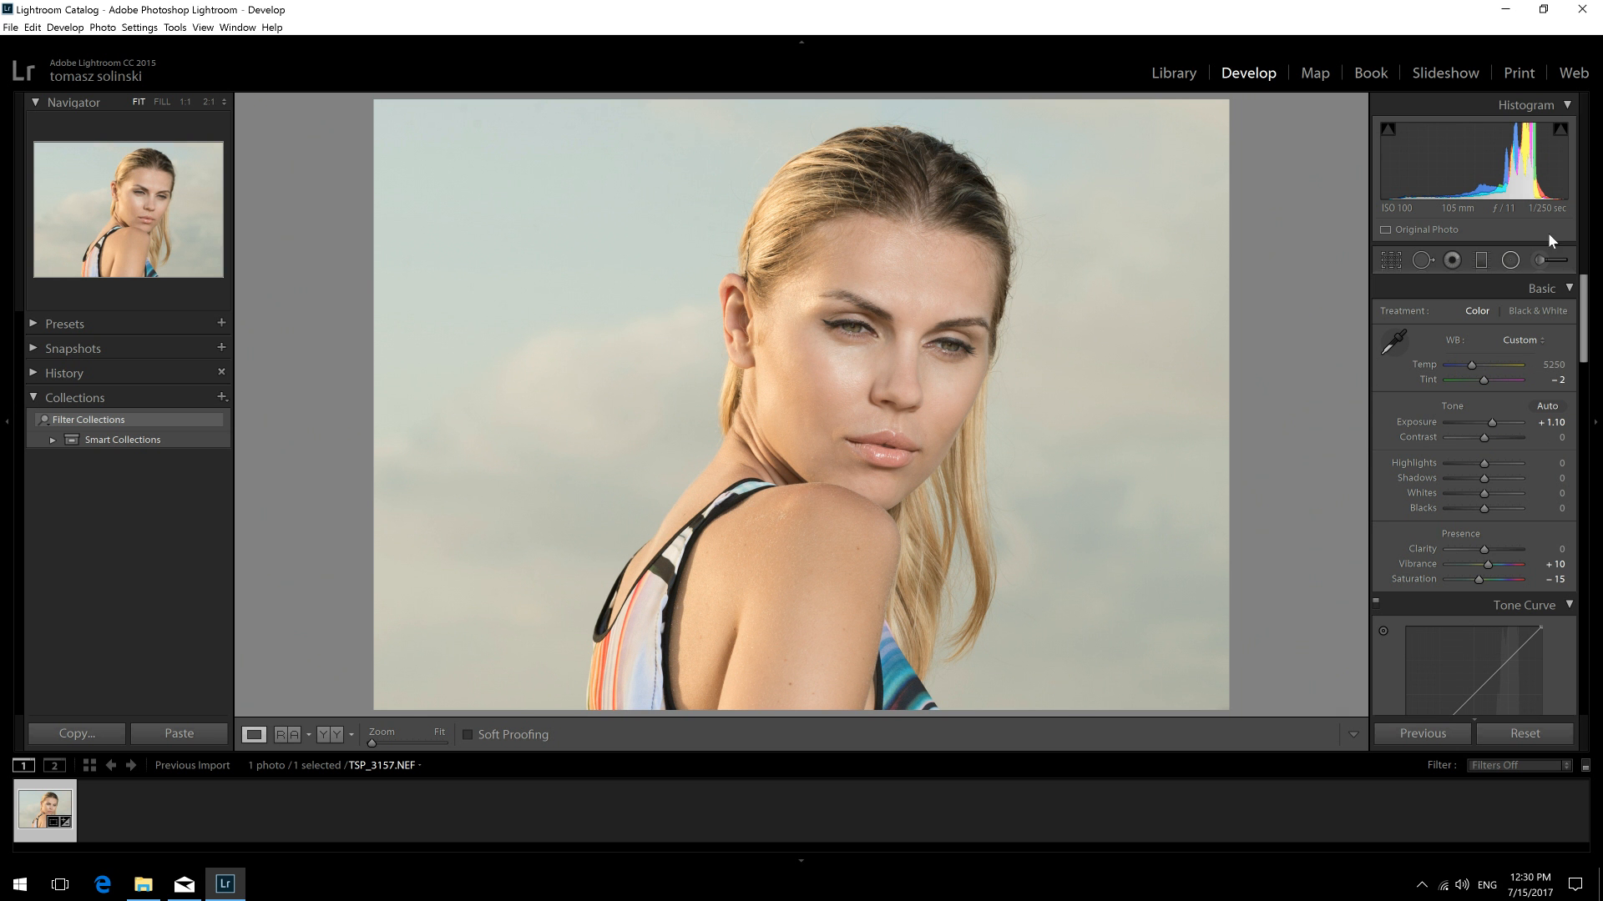
# - Activate the Adjustment Brush with the Soften Skin effect and set the brush size to 11
pyautogui.click(1556, 258)
pyautogui.click(1536, 267)
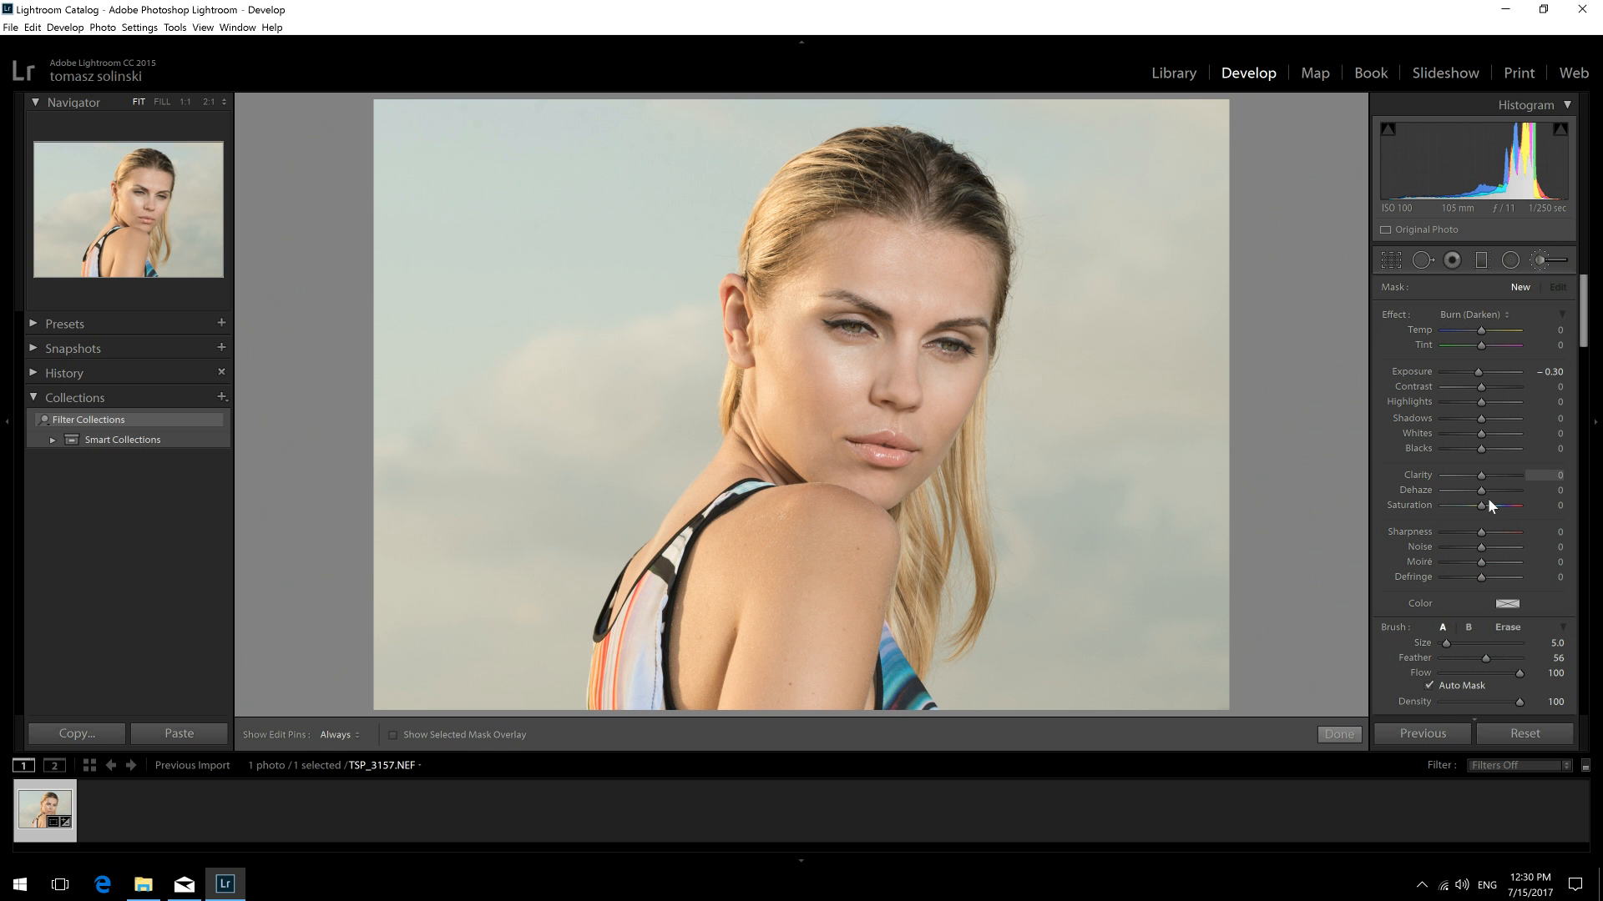
pyautogui.click(1485, 565)
pyautogui.click(1502, 328)
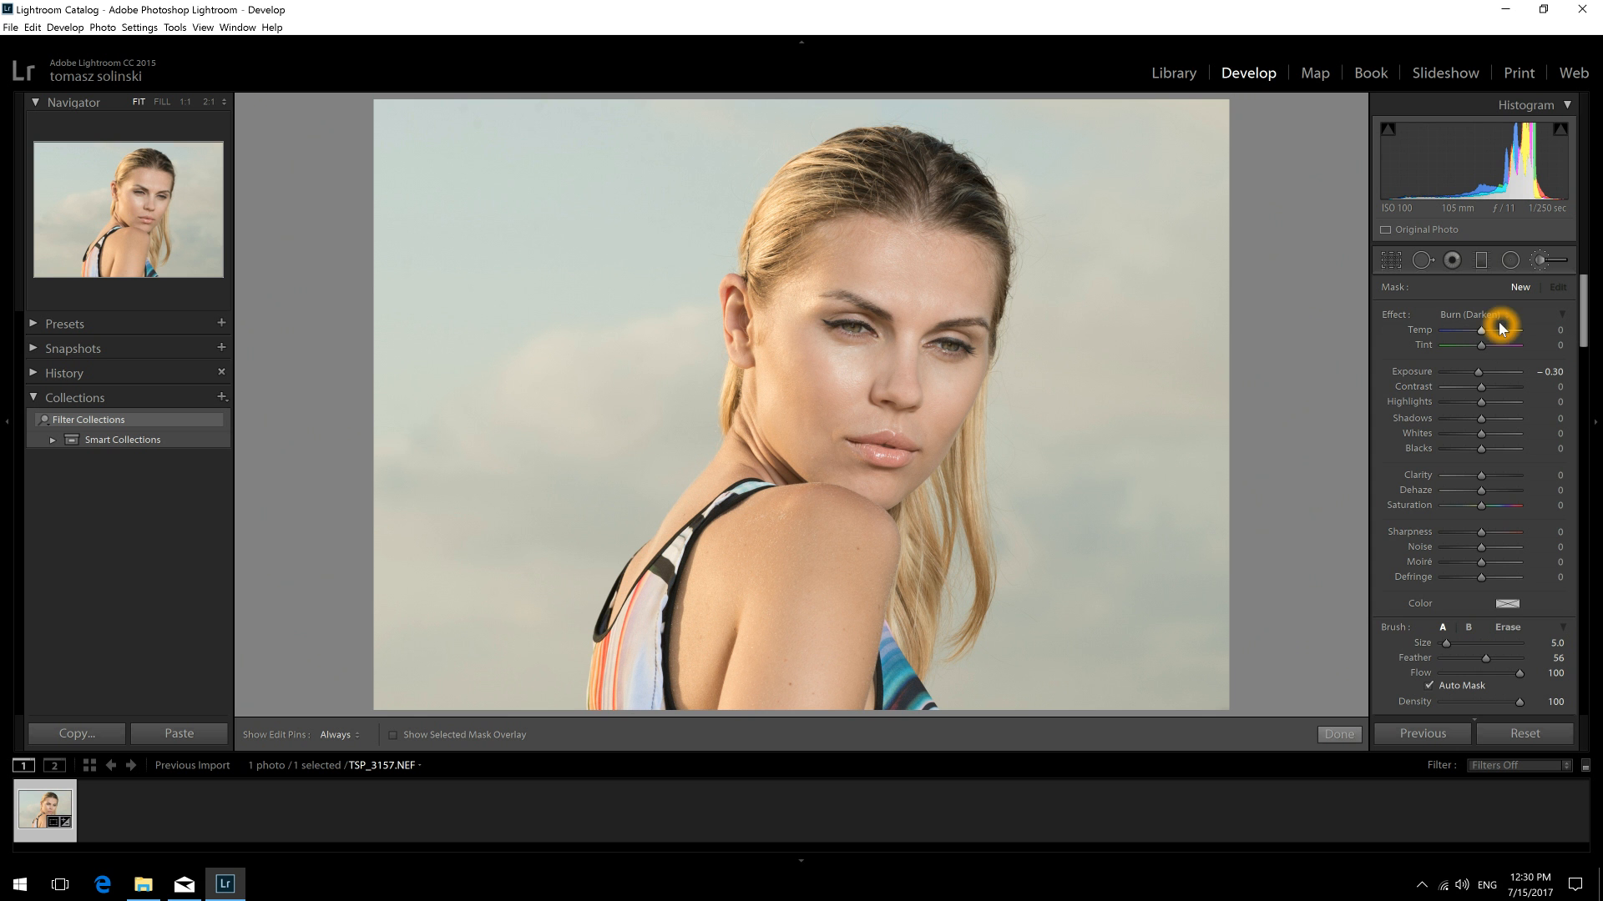
pyautogui.click(1499, 314)
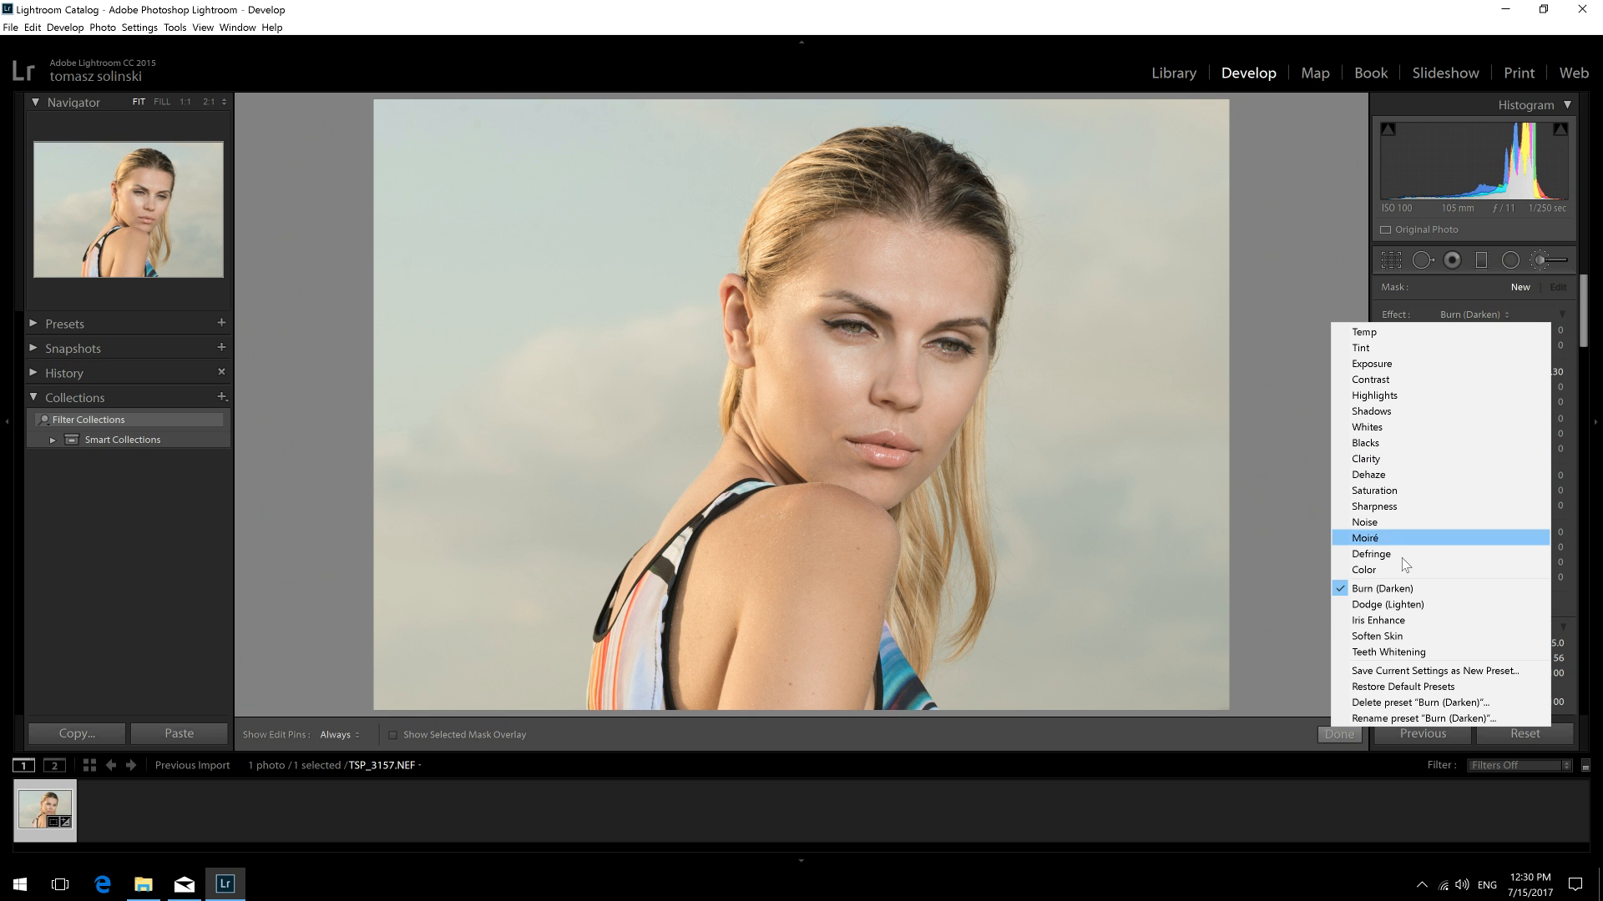
pyautogui.click(1406, 636)
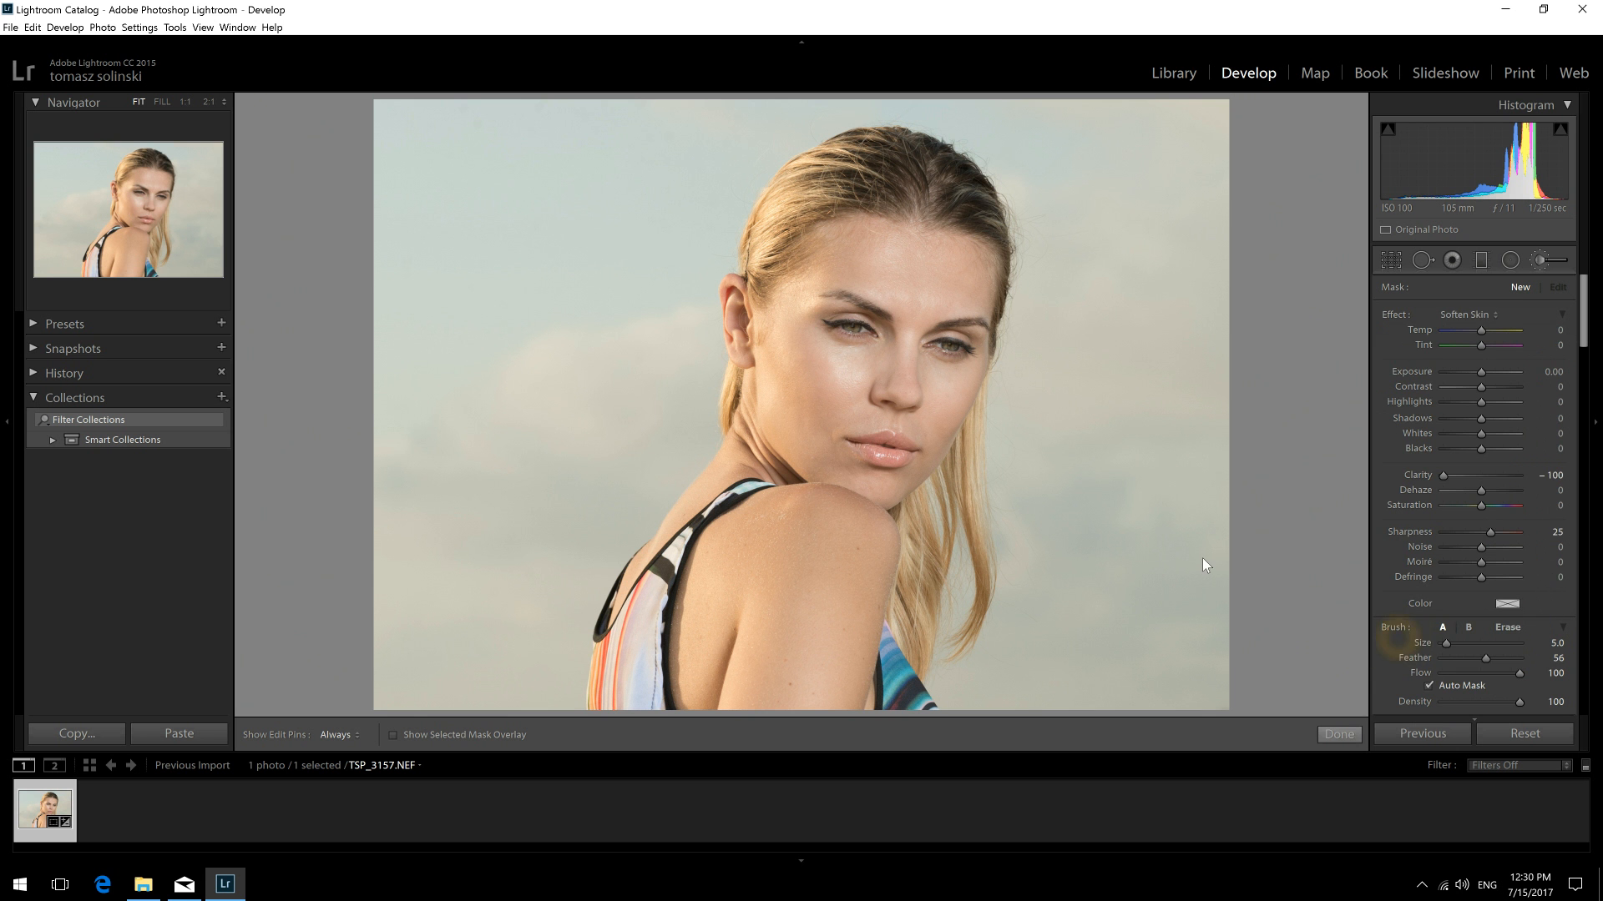
pyautogui.scroll(6, 941, 272)
pyautogui.click(1445, 476)
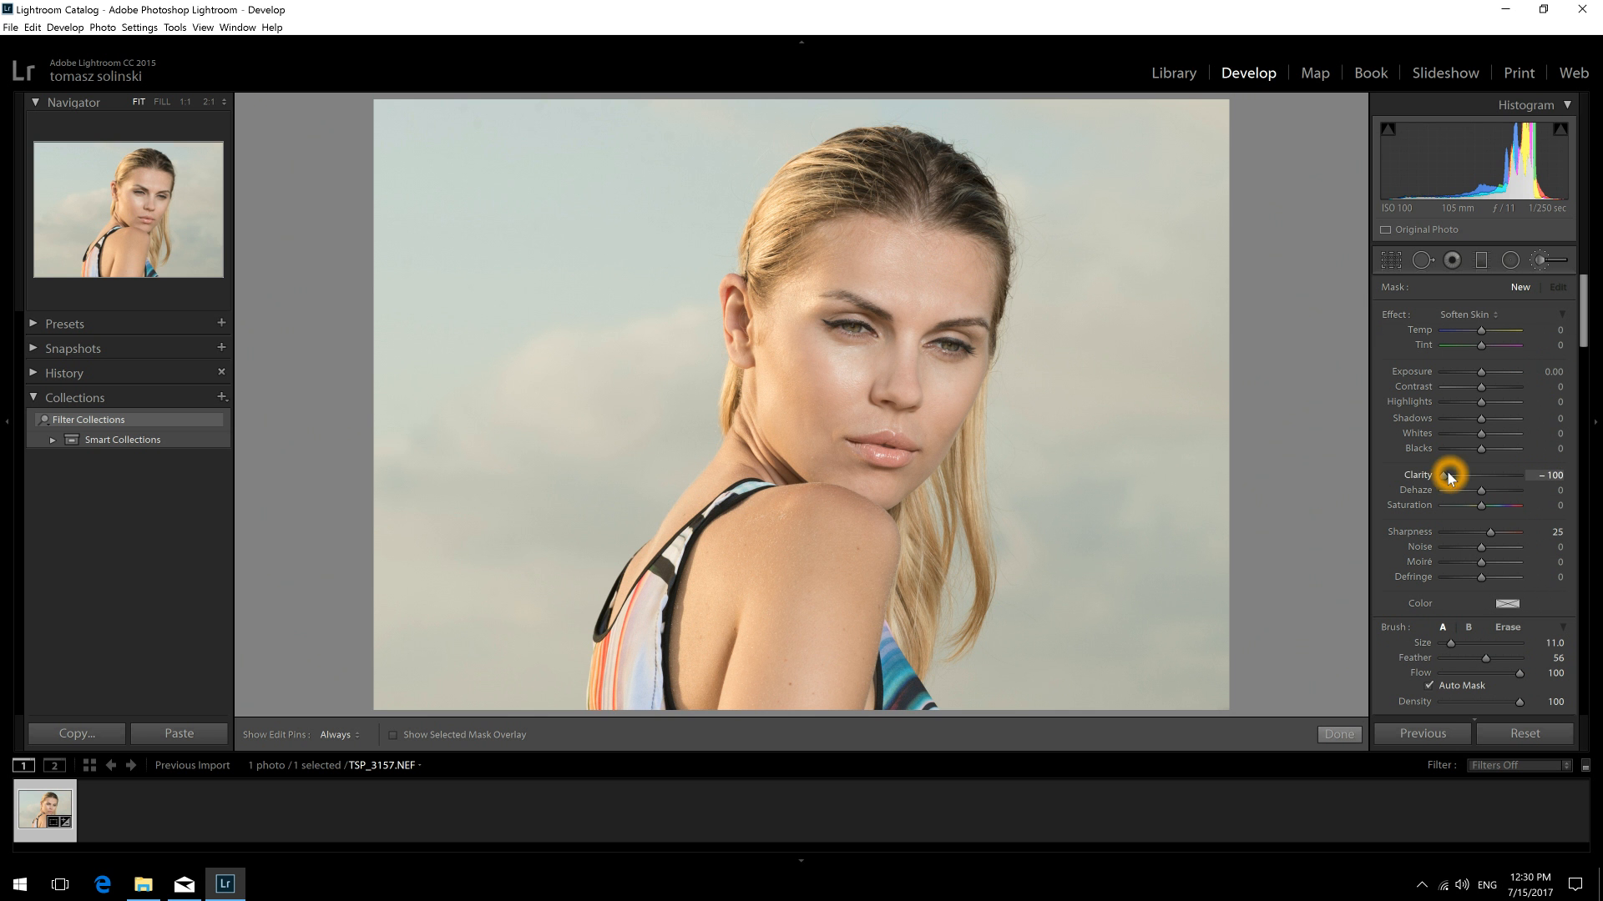
# - Paint the skin softening across the forehead, reducing the brush size to 8 and hiding the edit pins
pyautogui.click(968, 261)
pyautogui.press('h')
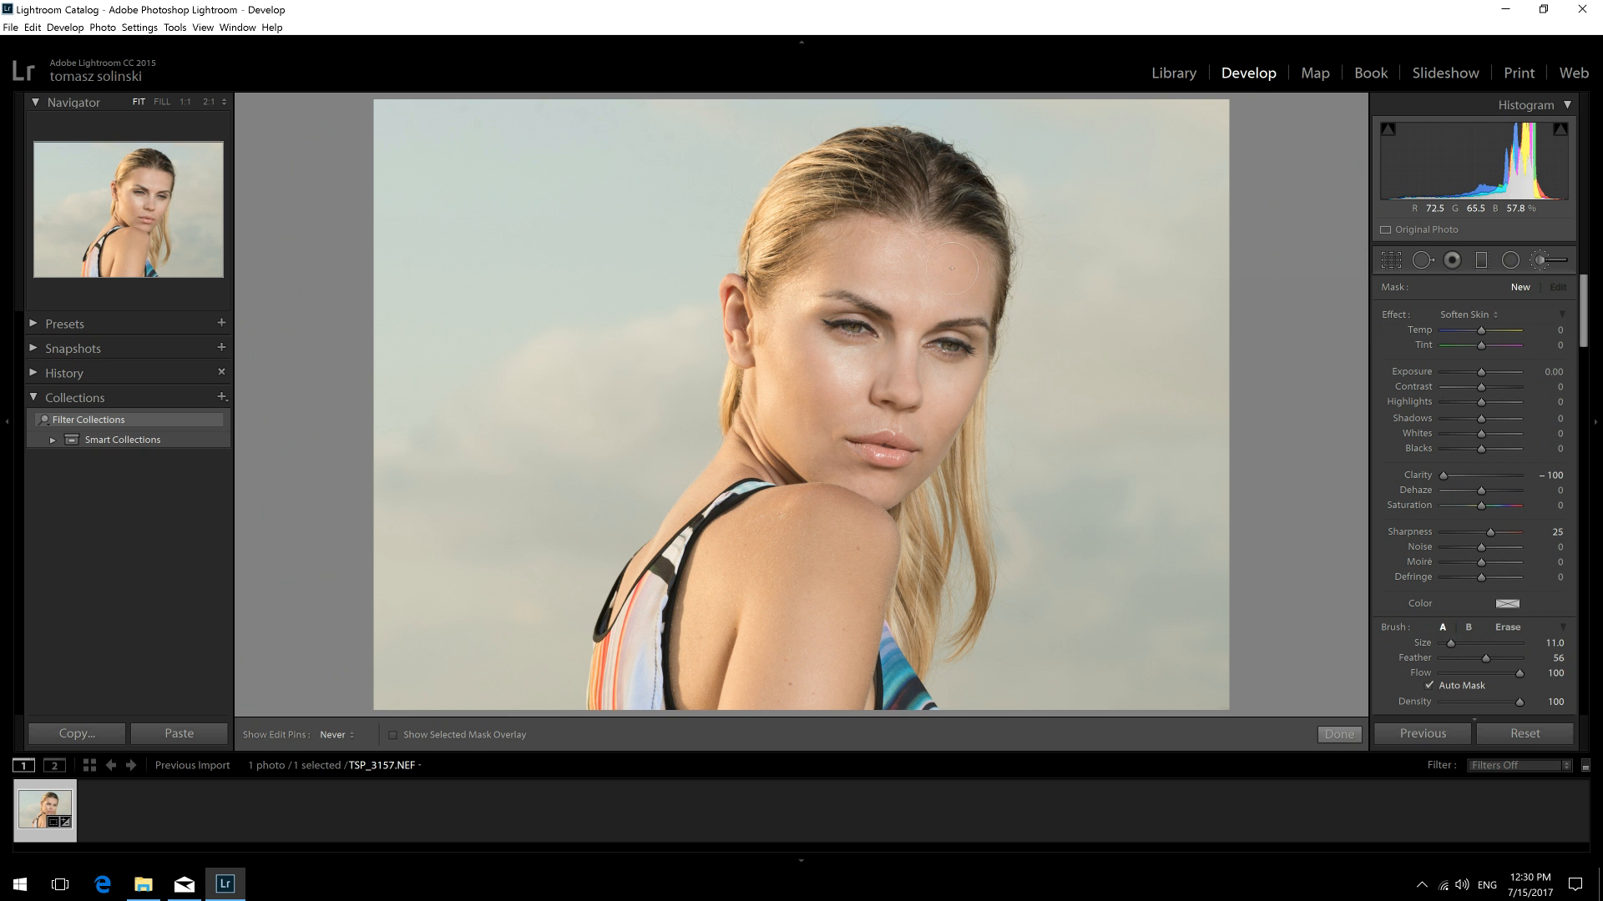
pyautogui.click(908, 255)
pyautogui.moveTo(905, 301)
pyautogui.mouseDown()
pyautogui.moveTo(879, 307)
pyautogui.moveTo(874, 283)
pyautogui.moveTo(842, 266)
pyautogui.moveTo(789, 287)
pyautogui.moveTo(793, 306)
pyautogui.mouseUp()
pyautogui.scroll(-3, 823, 278)
pyautogui.click(821, 278)
pyautogui.press('h')
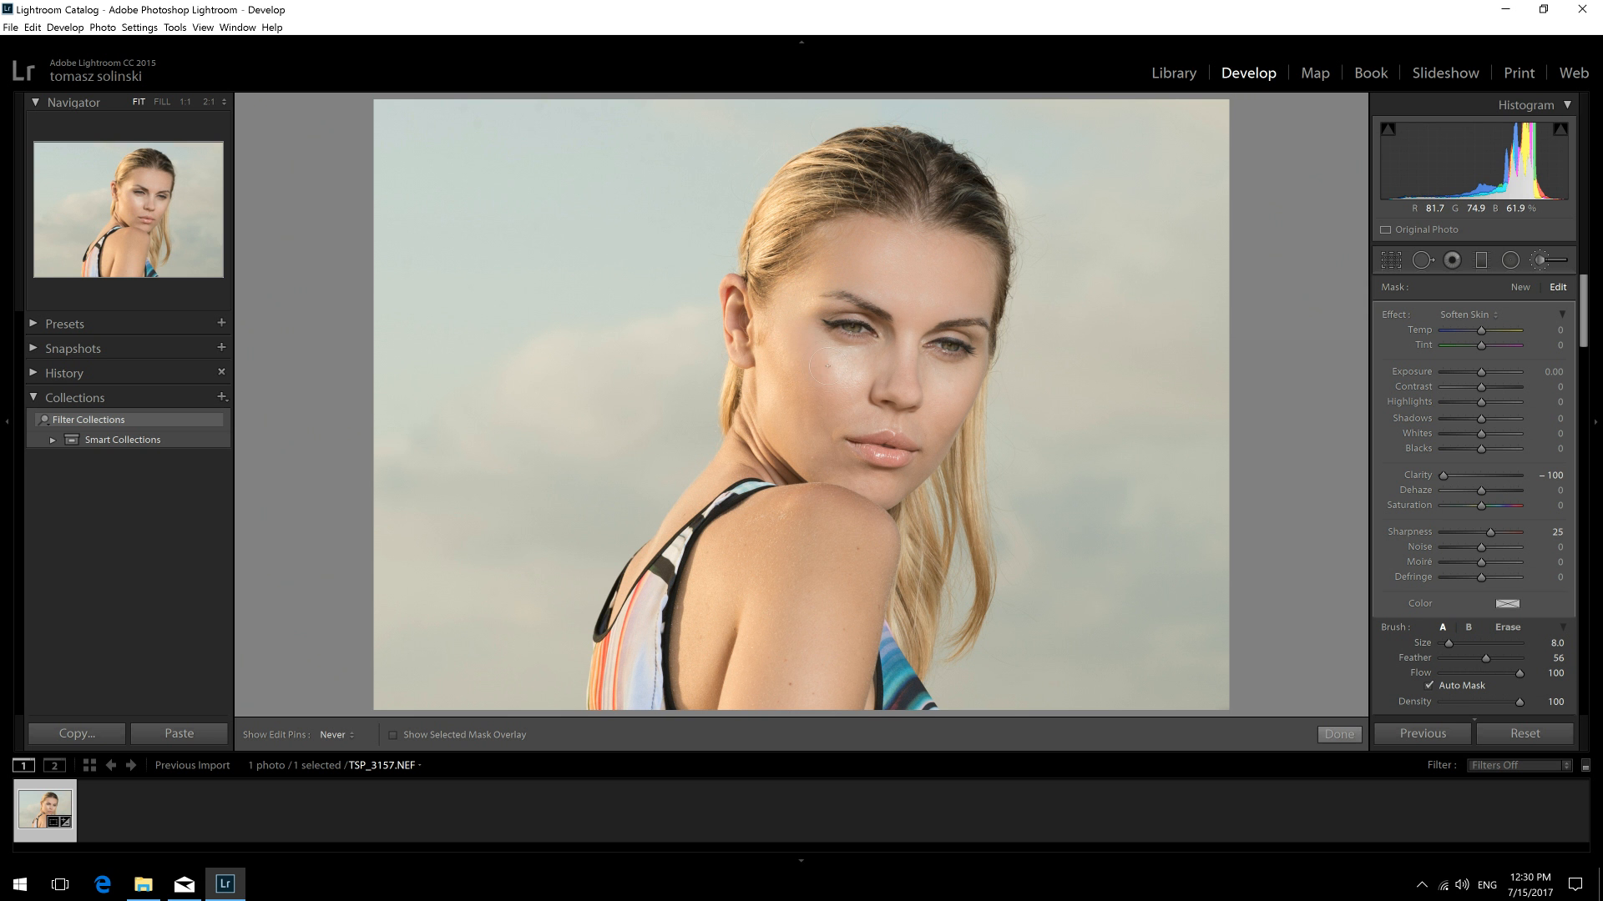
# - Paint the skin softening over the nose, the cheek beside it and the area above the upper lip
pyautogui.moveTo(870, 361); pyautogui.dragTo(868, 363)
pyautogui.moveTo(893, 353); pyautogui.dragTo(897, 354)
pyautogui.click(890, 415)
pyautogui.click(872, 416)
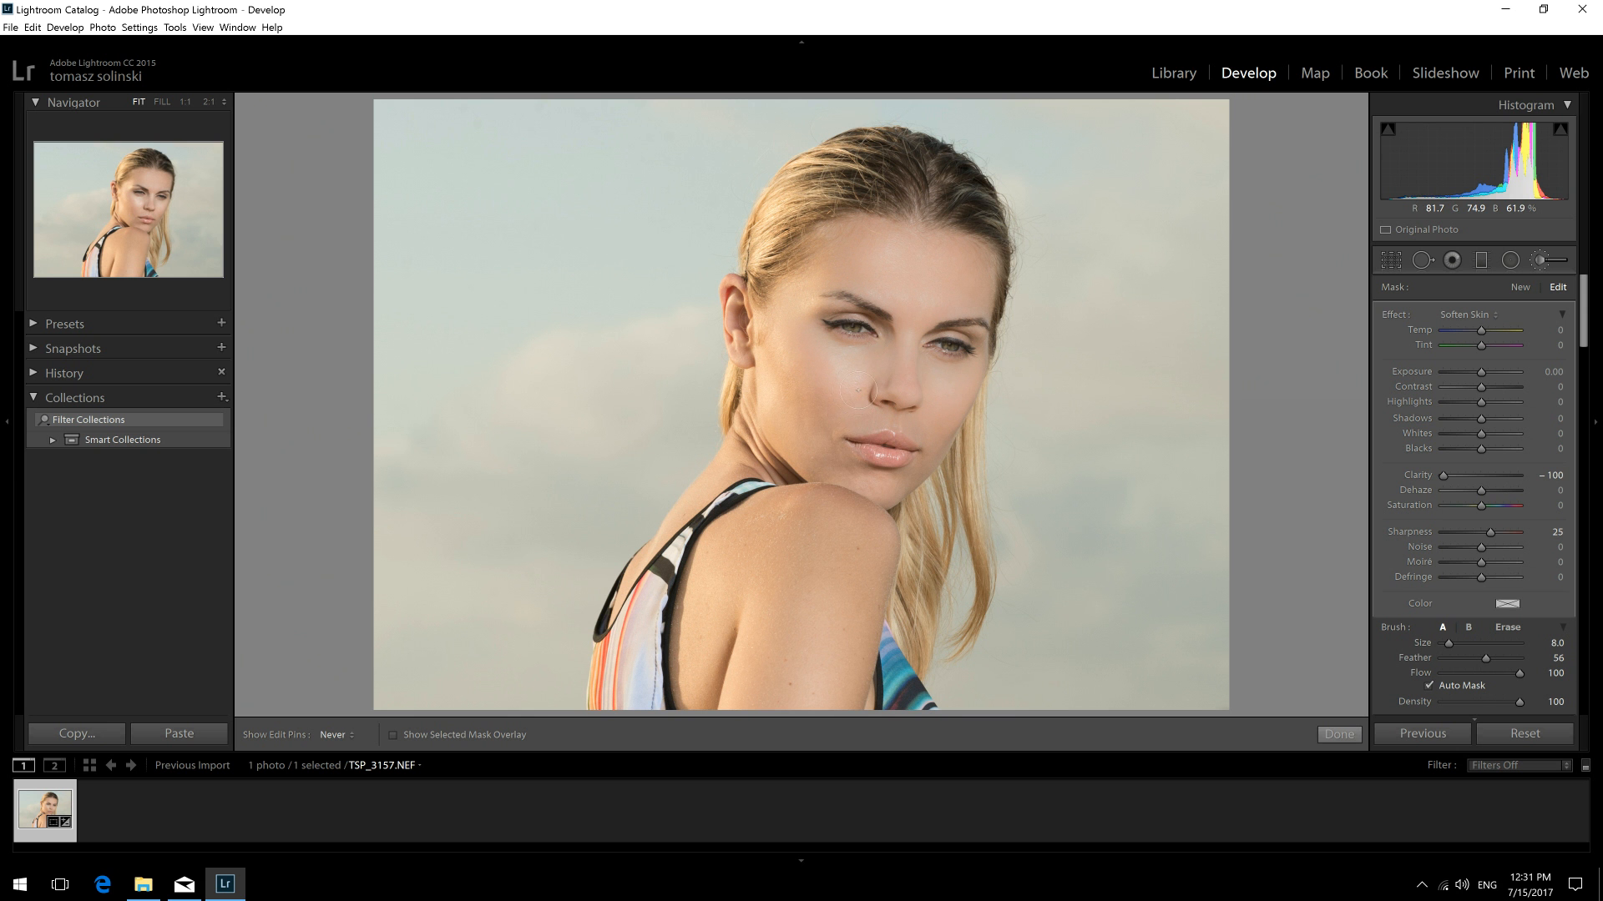
pyautogui.click(857, 390)
# - Paint the skin softening over the chin and the shaded lower cheek with a smaller brush, toggling the edit pins
pyautogui.click(876, 483)
pyautogui.press('h')
pyautogui.click(897, 491)
pyautogui.scroll(-2, 897, 488)
pyautogui.click(897, 486)
pyautogui.press('h')
pyautogui.click(946, 431)
pyautogui.press('h')
# - Soften the brightly lit lower cheek and the bridge of the nose, enlarging the brush to size 10
pyautogui.click(826, 424)
pyautogui.scroll(4, 906, 367)
pyautogui.click(910, 342)
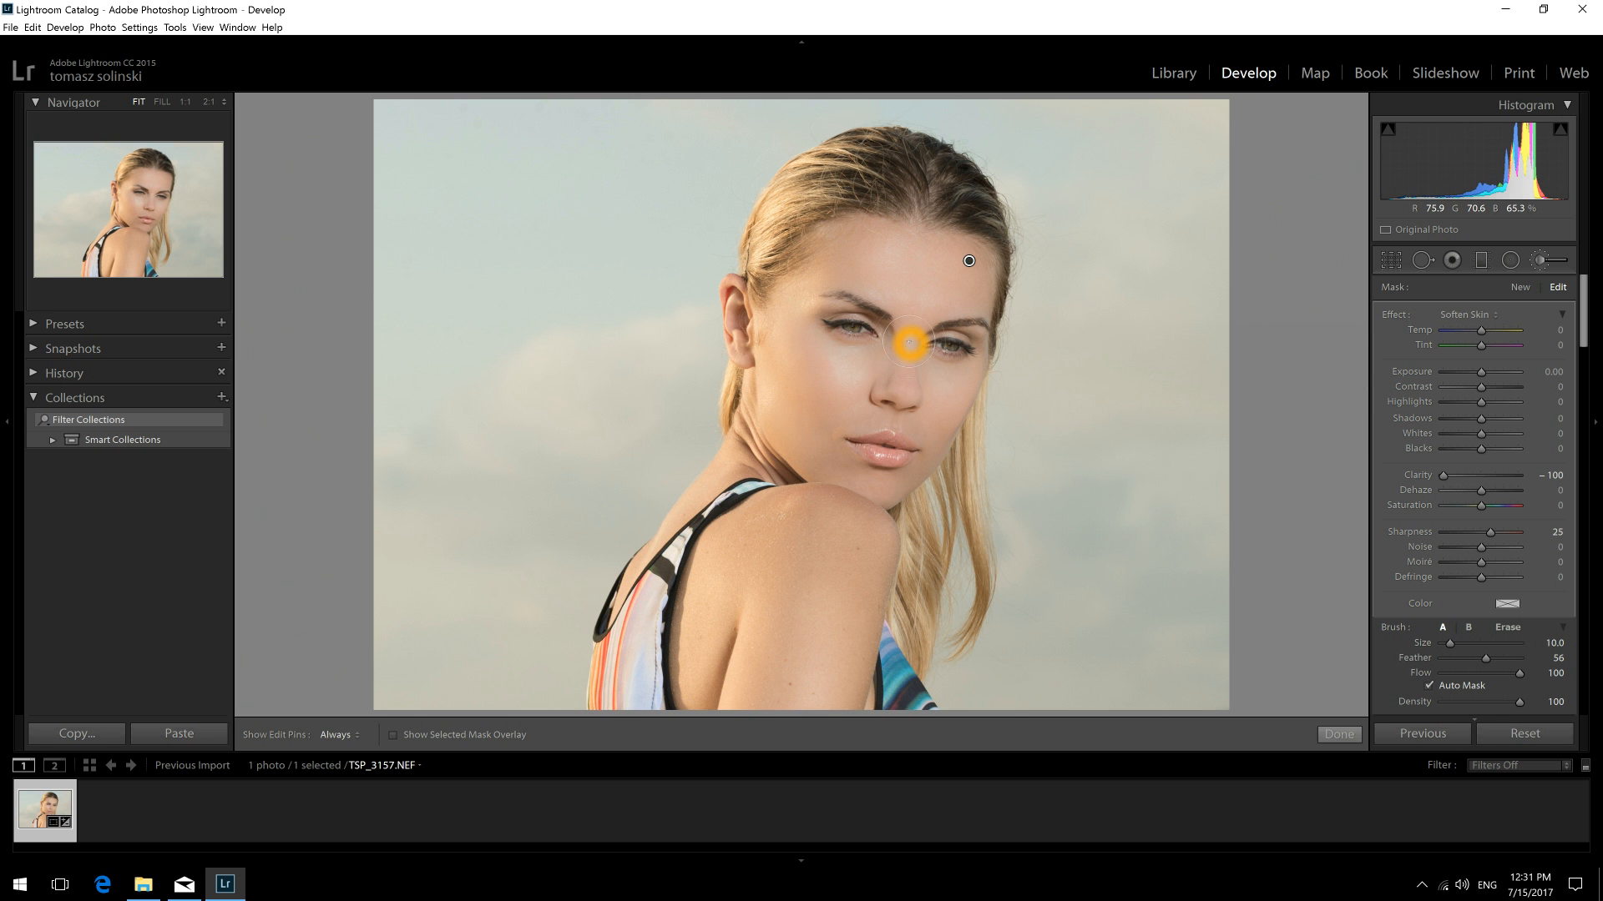
# - Paint the skin softening over the shoulder and upper arm with brush size 19, and finish the Adjustment Brush edit
pyautogui.scroll(4, 911, 342)
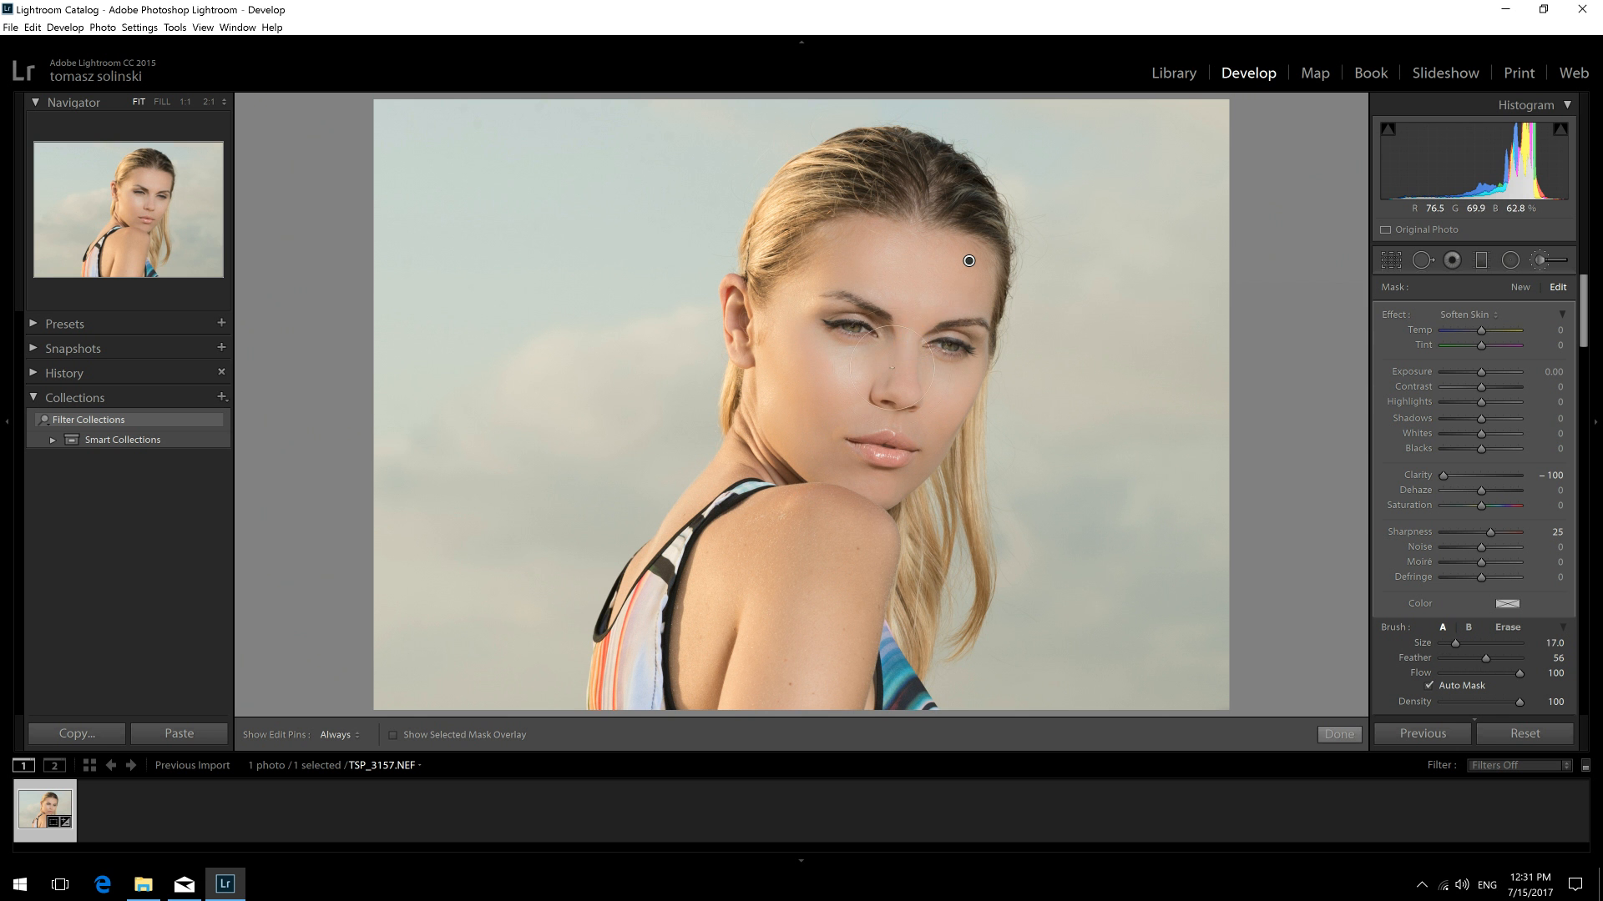
pyautogui.click(864, 532)
pyautogui.moveTo(864, 591); pyautogui.dragTo(842, 700)
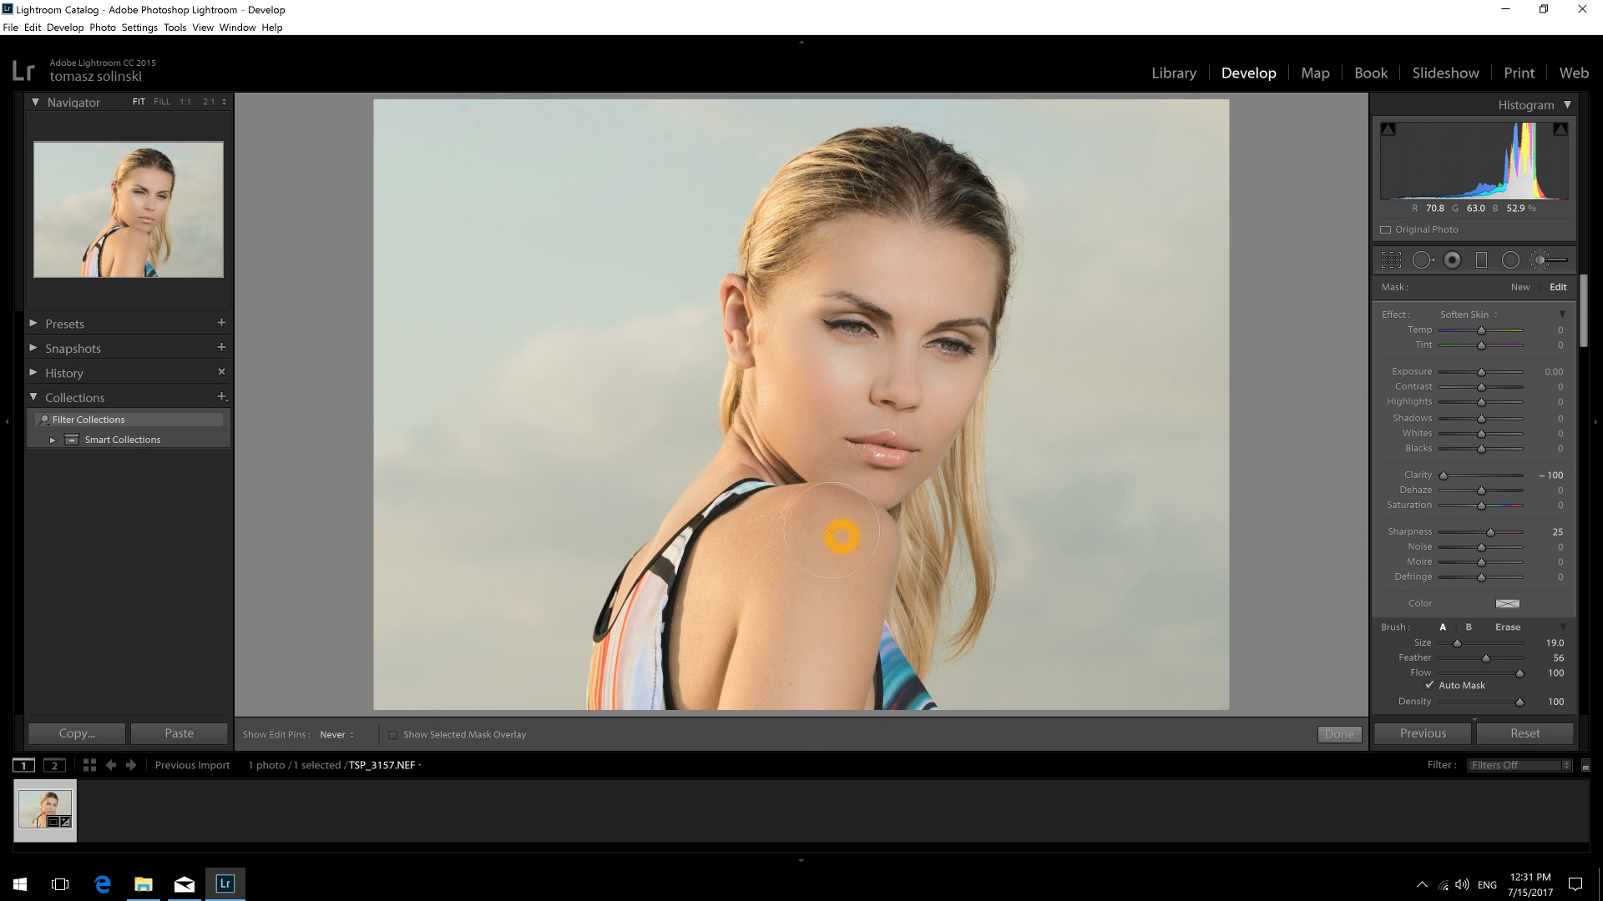
pyautogui.click(769, 689)
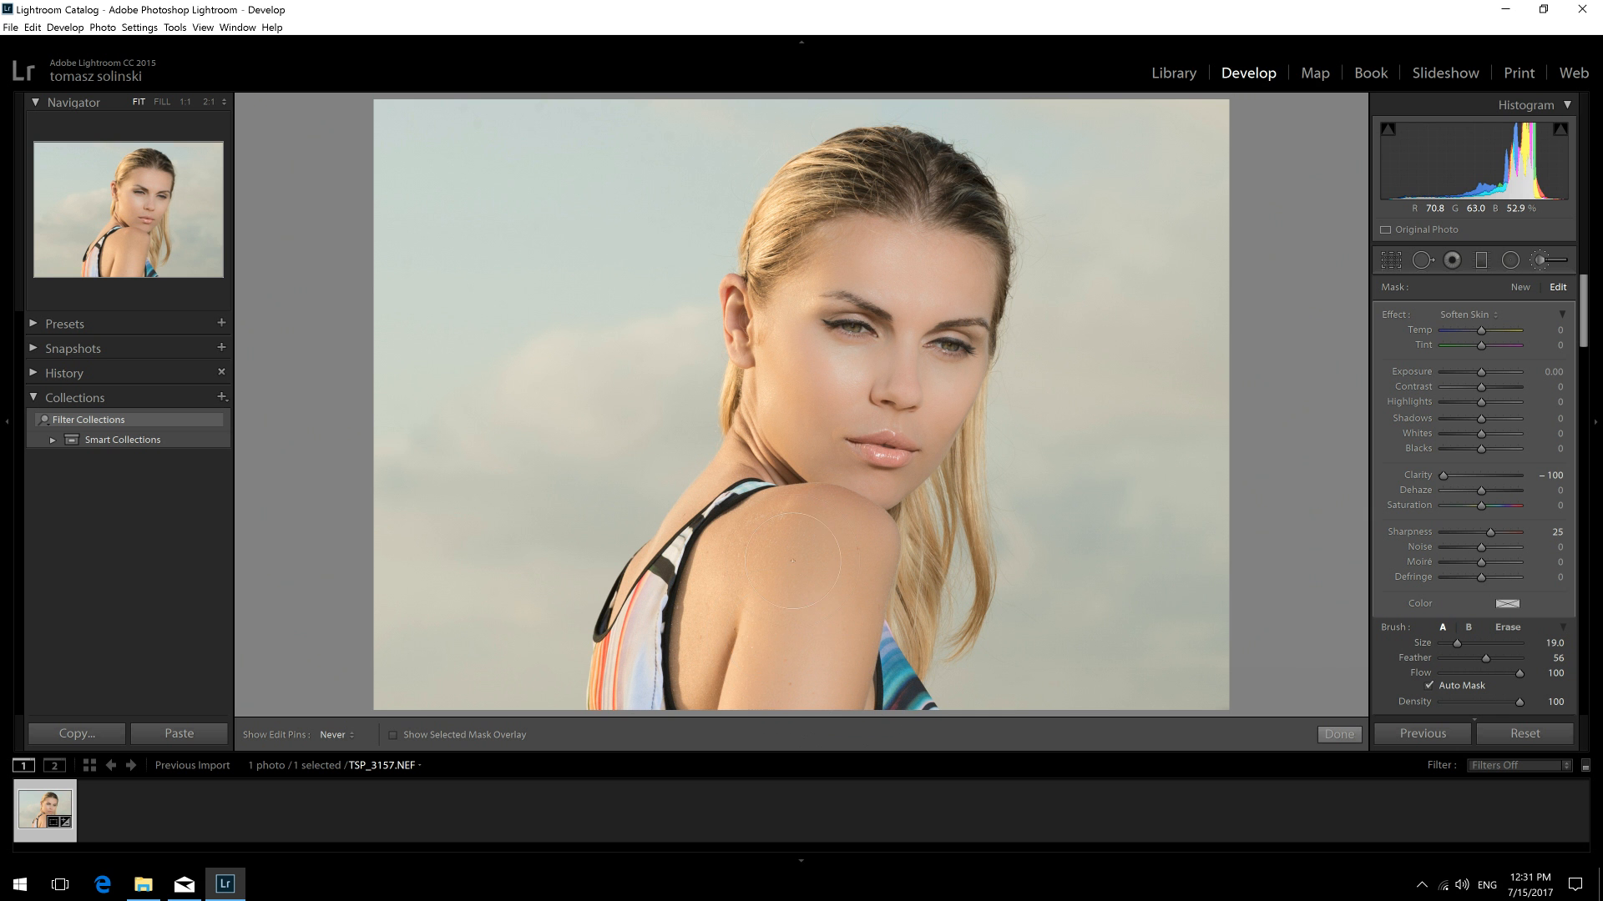
pyautogui.moveTo(772, 539)
pyautogui.mouseDown()
pyautogui.moveTo(718, 579)
pyautogui.moveTo(717, 658)
pyautogui.mouseUp()
pyautogui.moveTo(795, 530)
pyautogui.mouseDown()
pyautogui.moveTo(772, 537)
pyautogui.moveTo(749, 684)
pyautogui.moveTo(799, 684)
pyautogui.mouseUp()
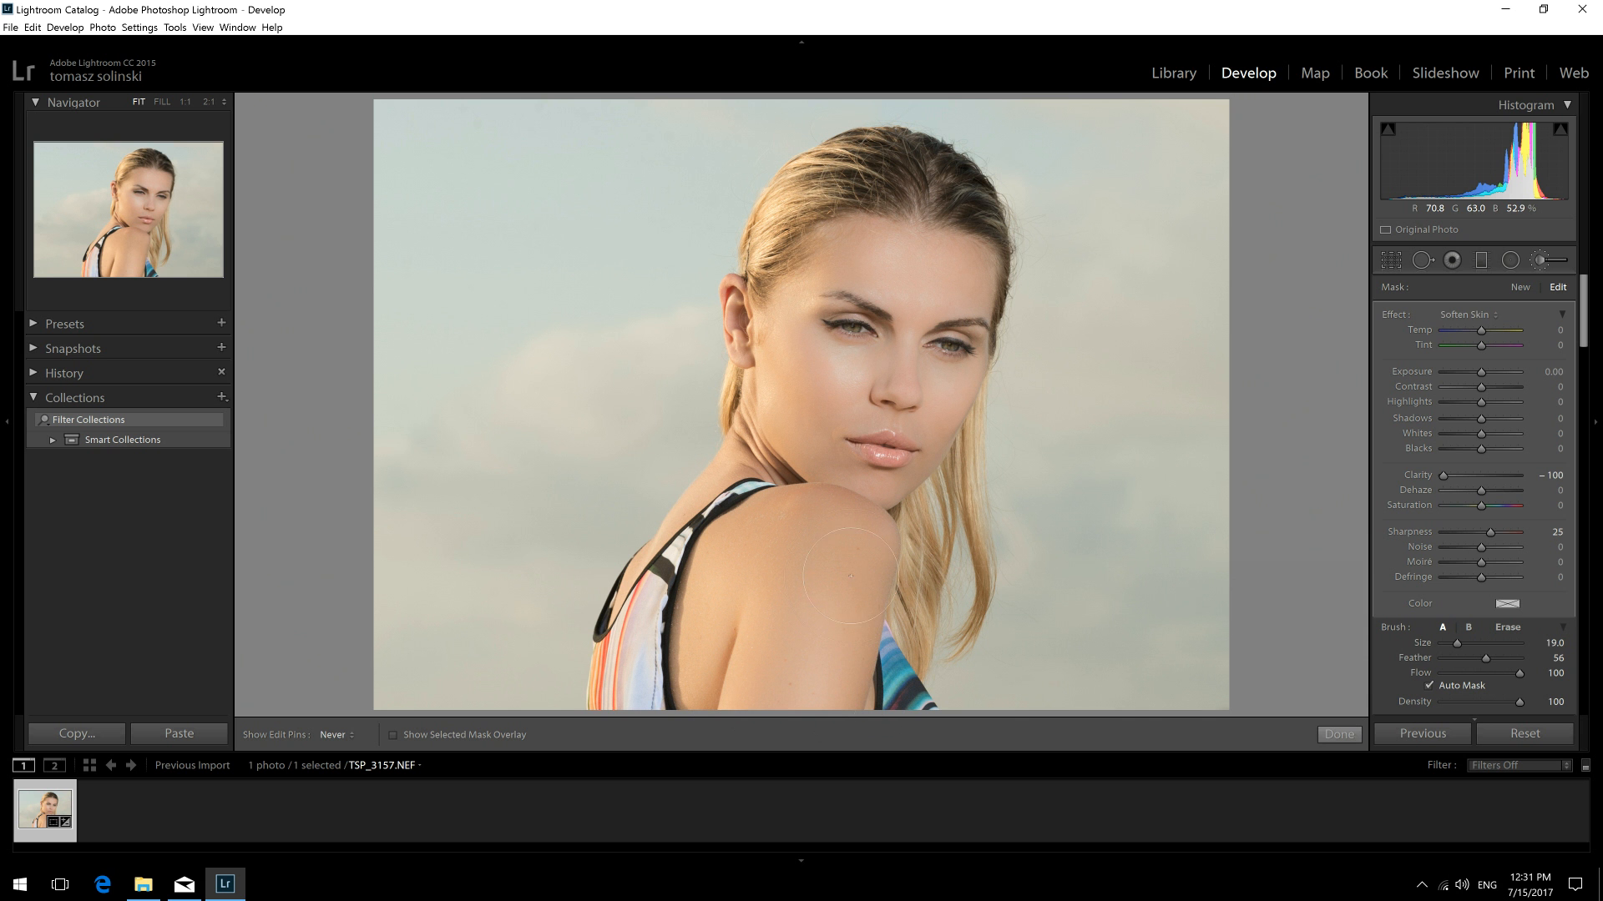
pyautogui.click(816, 591)
pyautogui.press('h')
pyautogui.click(1338, 738)
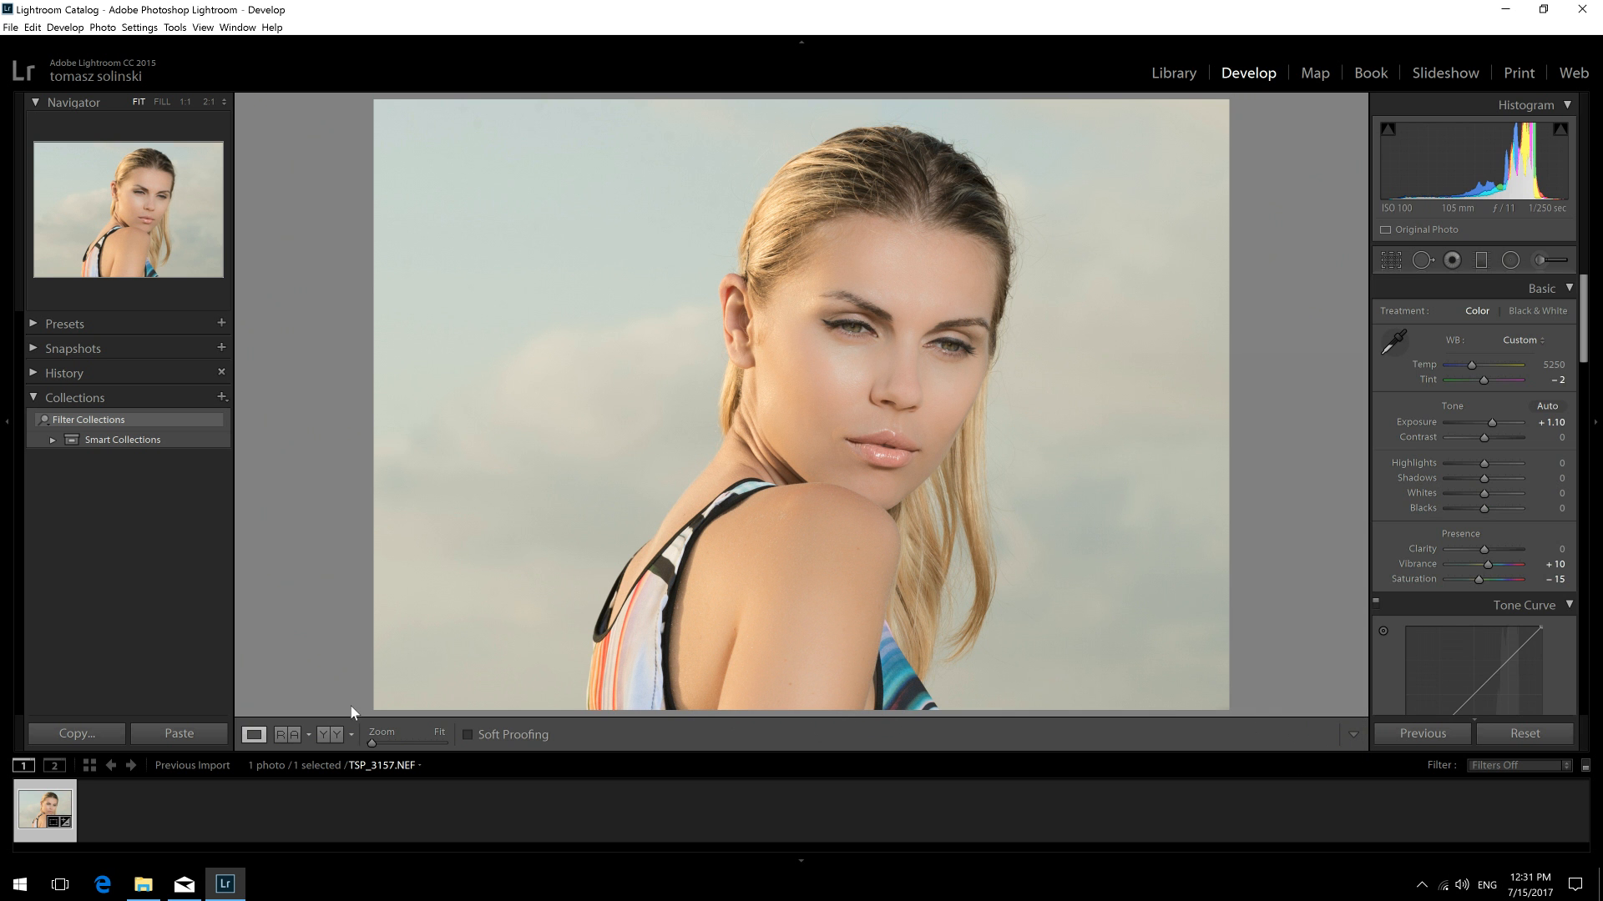
# - Compare the before and after versions of the portrait side by side and return to the single-photo view
pyautogui.click(331, 734)
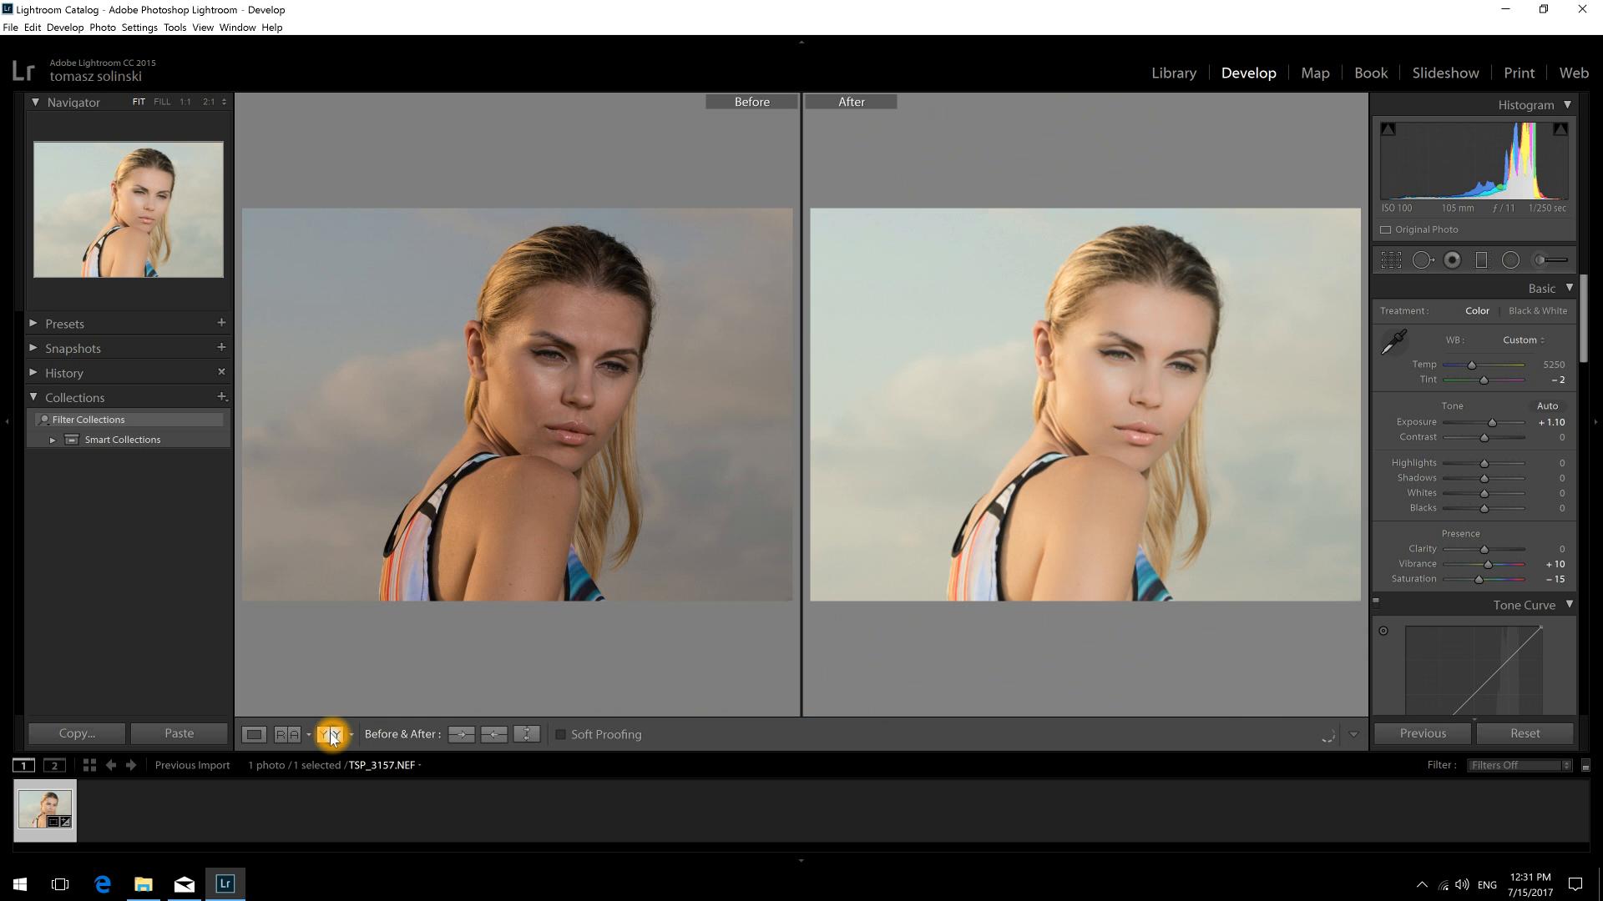
pyautogui.click(331, 734)
pyautogui.click(255, 735)
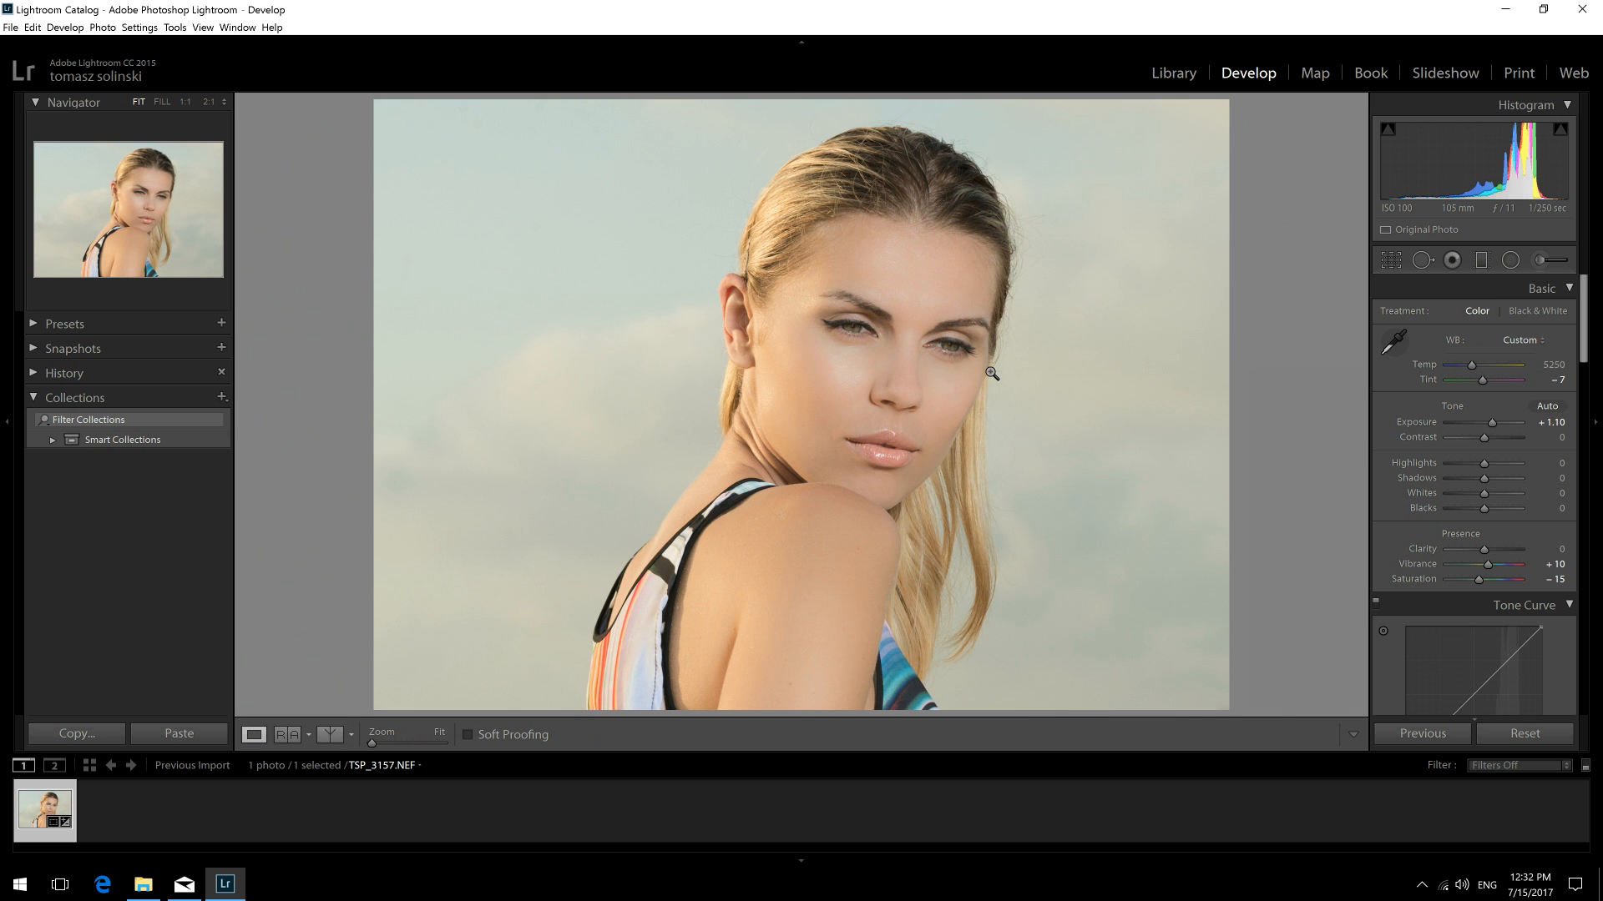
pyautogui.click(893, 313)
# - Add a Radial Filter with the Exposure effect as a tall, tilted ellipse covering the woman's face and body
pyautogui.click(1510, 260)
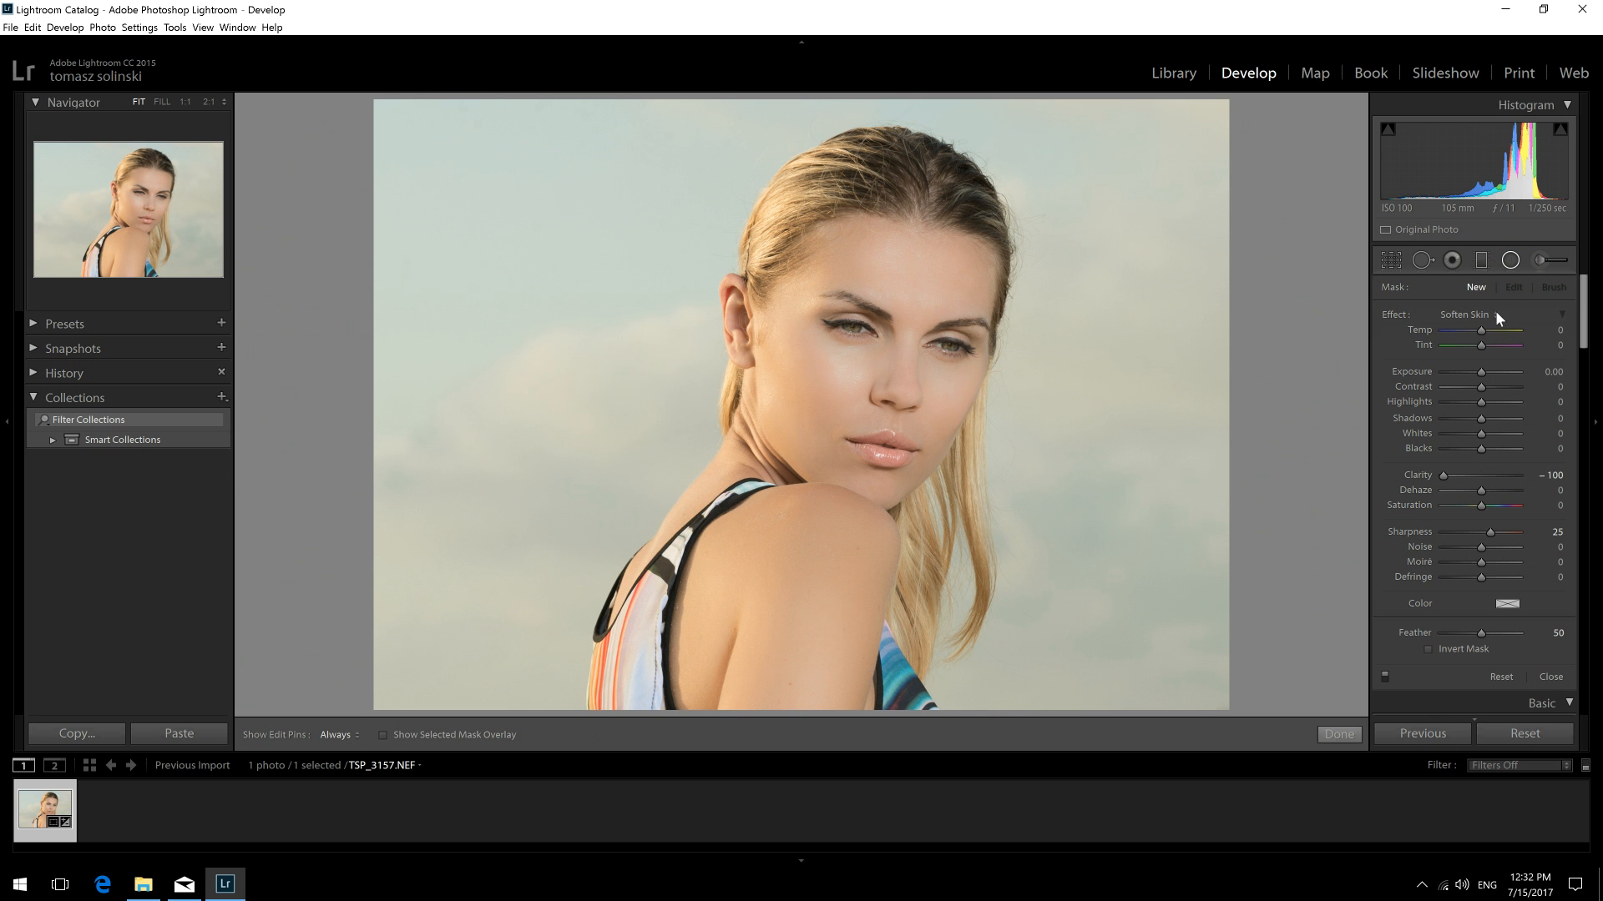
pyautogui.click(1493, 316)
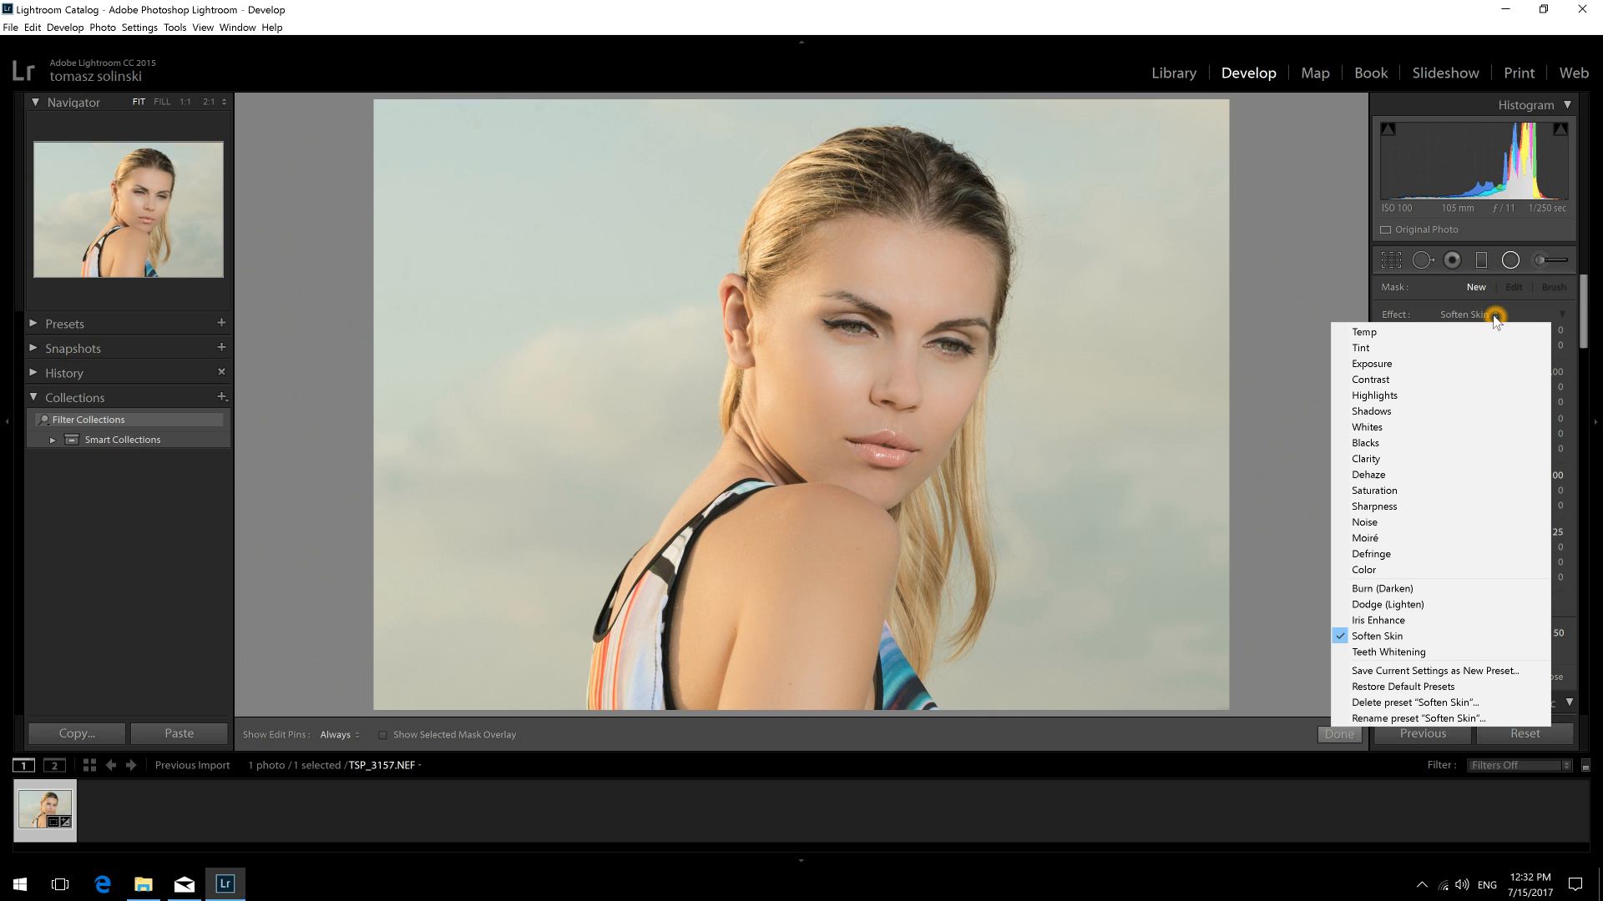
pyautogui.click(1431, 366)
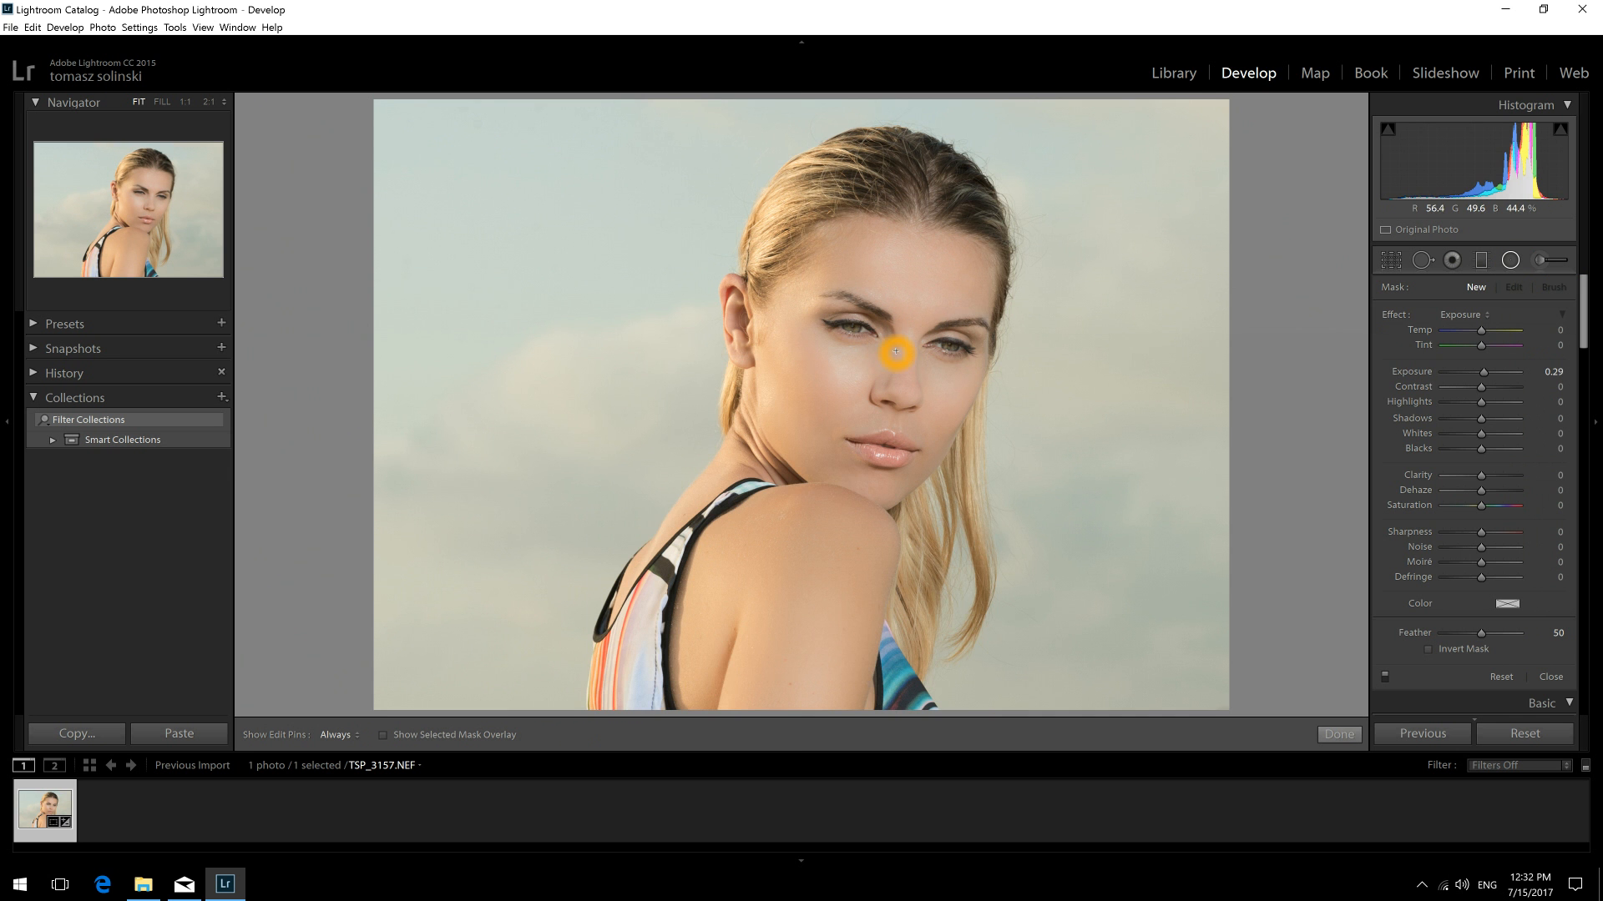
pyautogui.moveTo(897, 346); pyautogui.dragTo(791, 740)
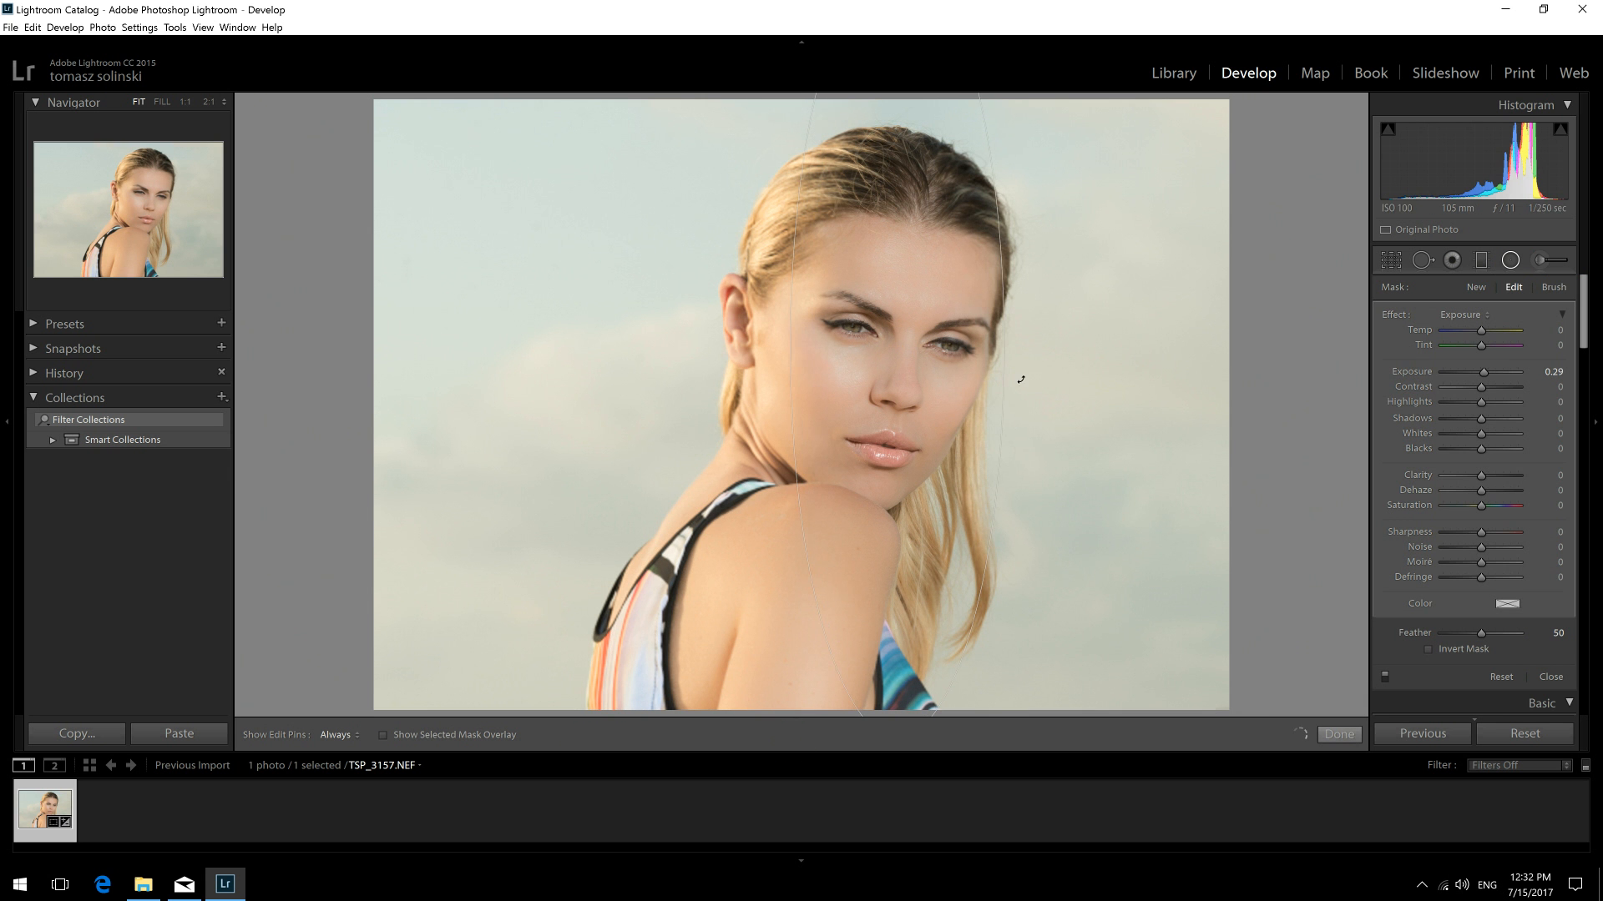
pyautogui.moveTo(1015, 332); pyautogui.dragTo(1016, 345)
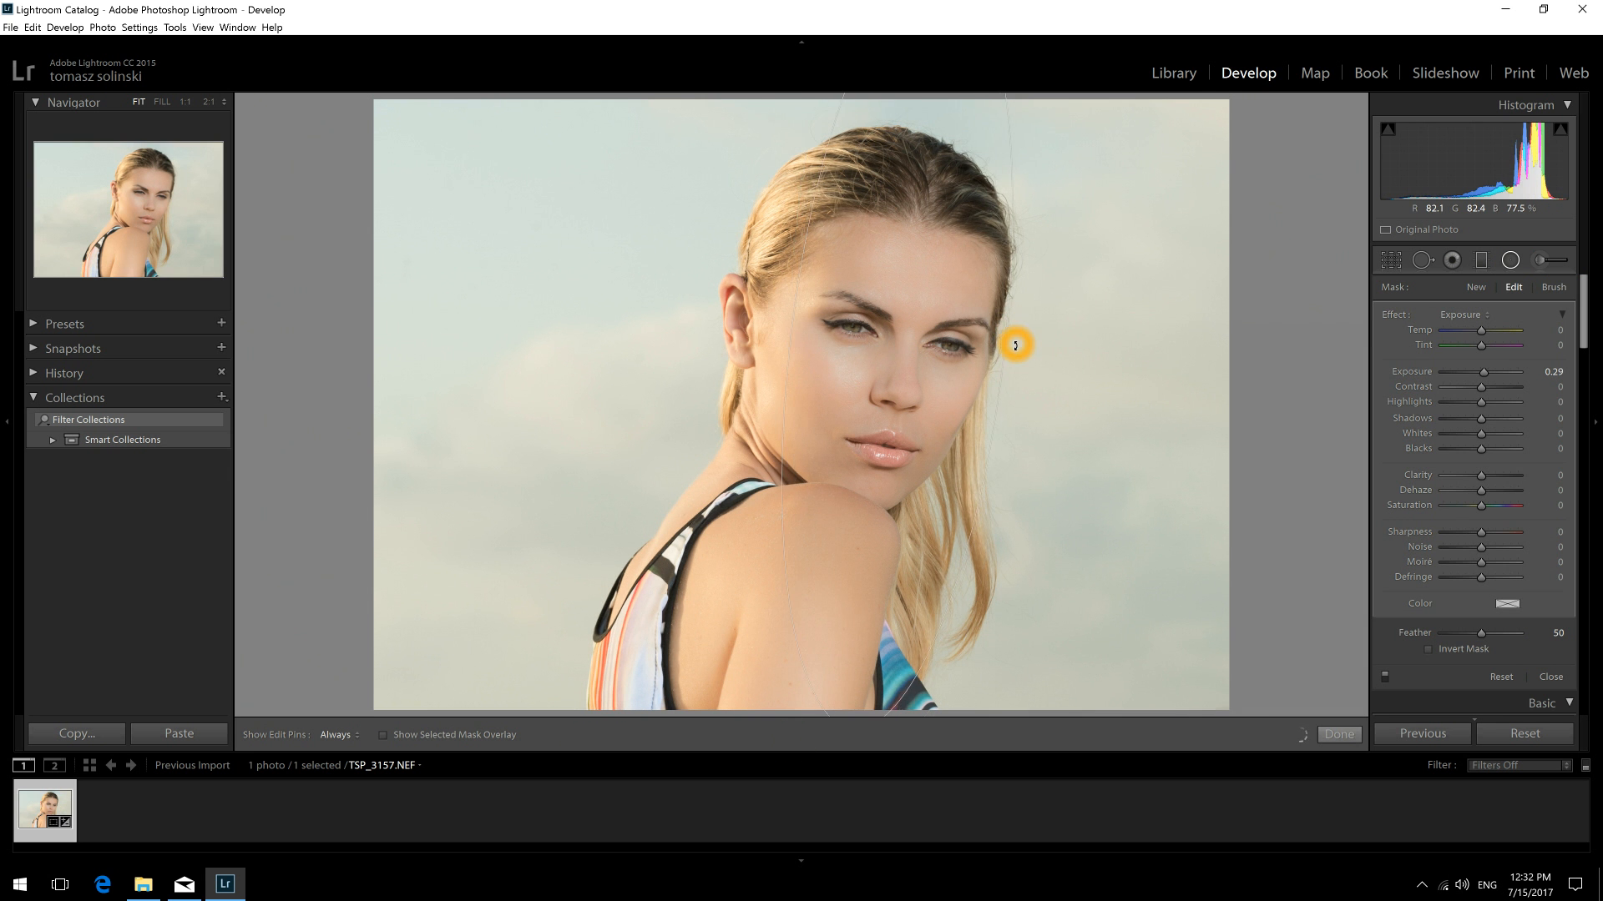
pyautogui.moveTo(890, 349); pyautogui.dragTo(859, 422)
pyautogui.moveTo(982, 397); pyautogui.dragTo(987, 412)
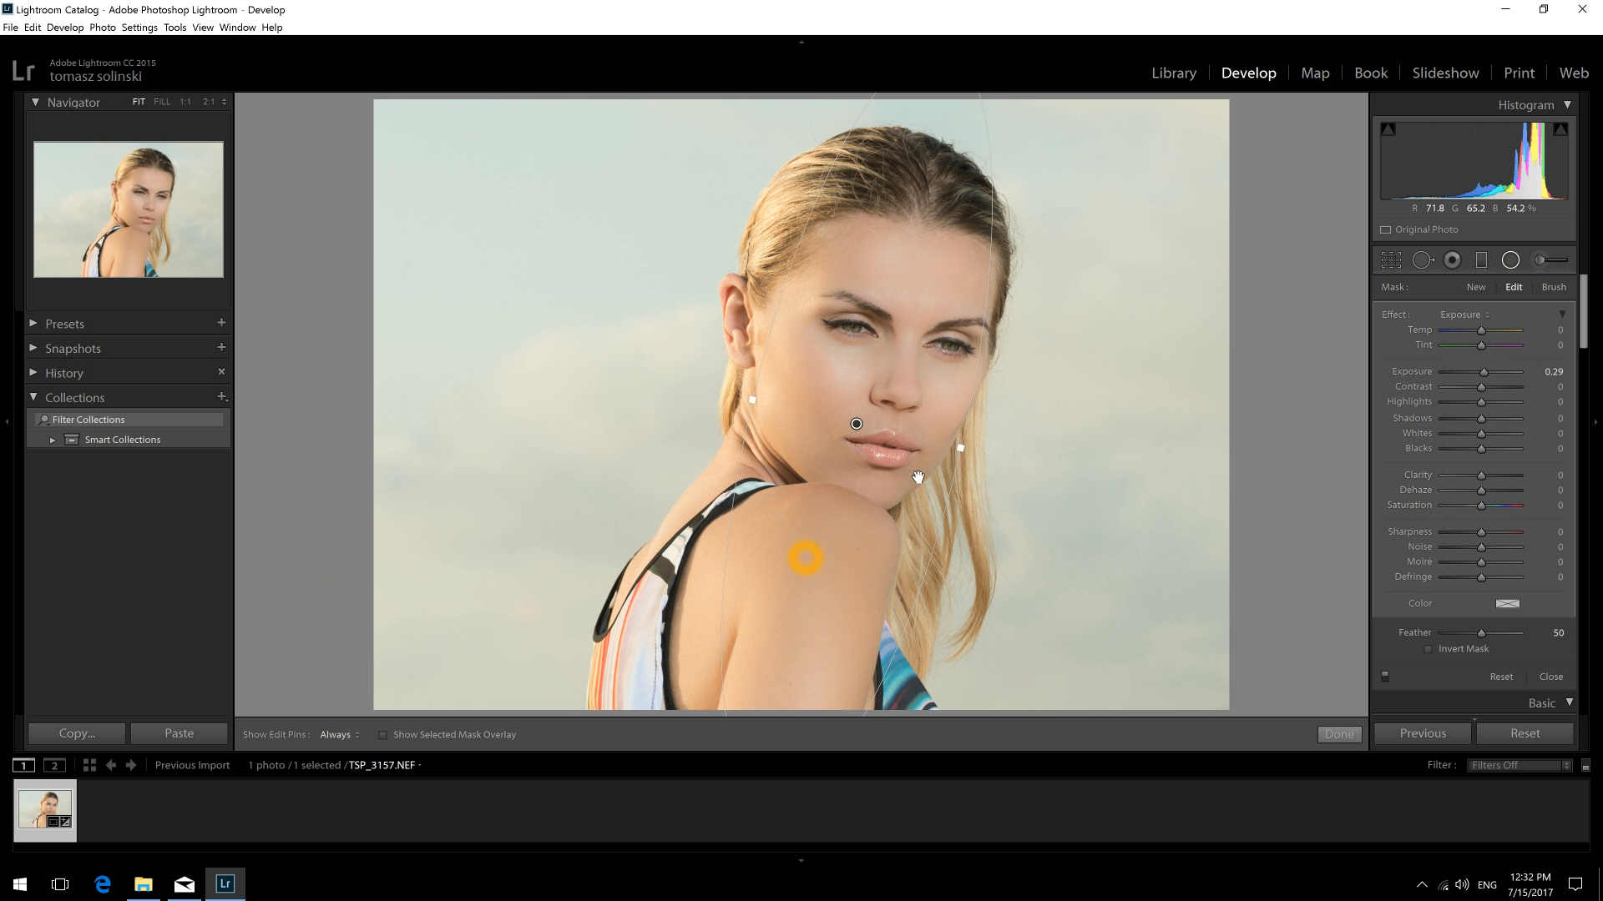
pyautogui.moveTo(797, 440); pyautogui.dragTo(810, 446)
# - Invert the radial filter's mask, set its Exposure to 0.39 and Shadows to 32, and finish the edit
pyautogui.click(1428, 649)
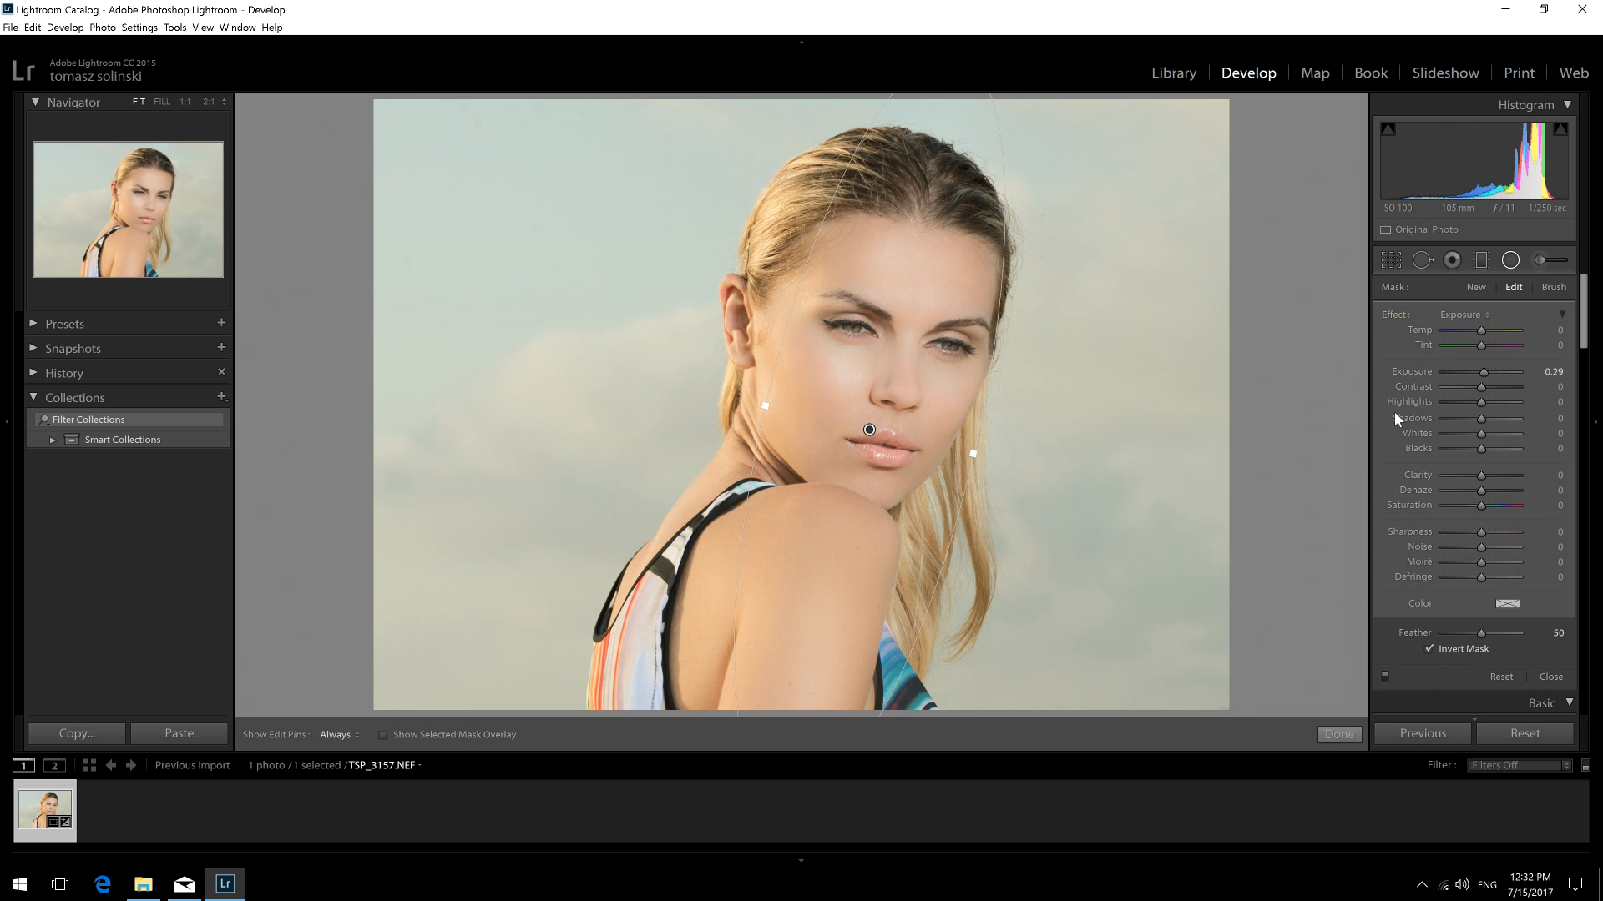
pyautogui.moveTo(1478, 384); pyautogui.dragTo(1487, 375)
pyautogui.moveTo(1486, 374); pyautogui.dragTo(1484, 424)
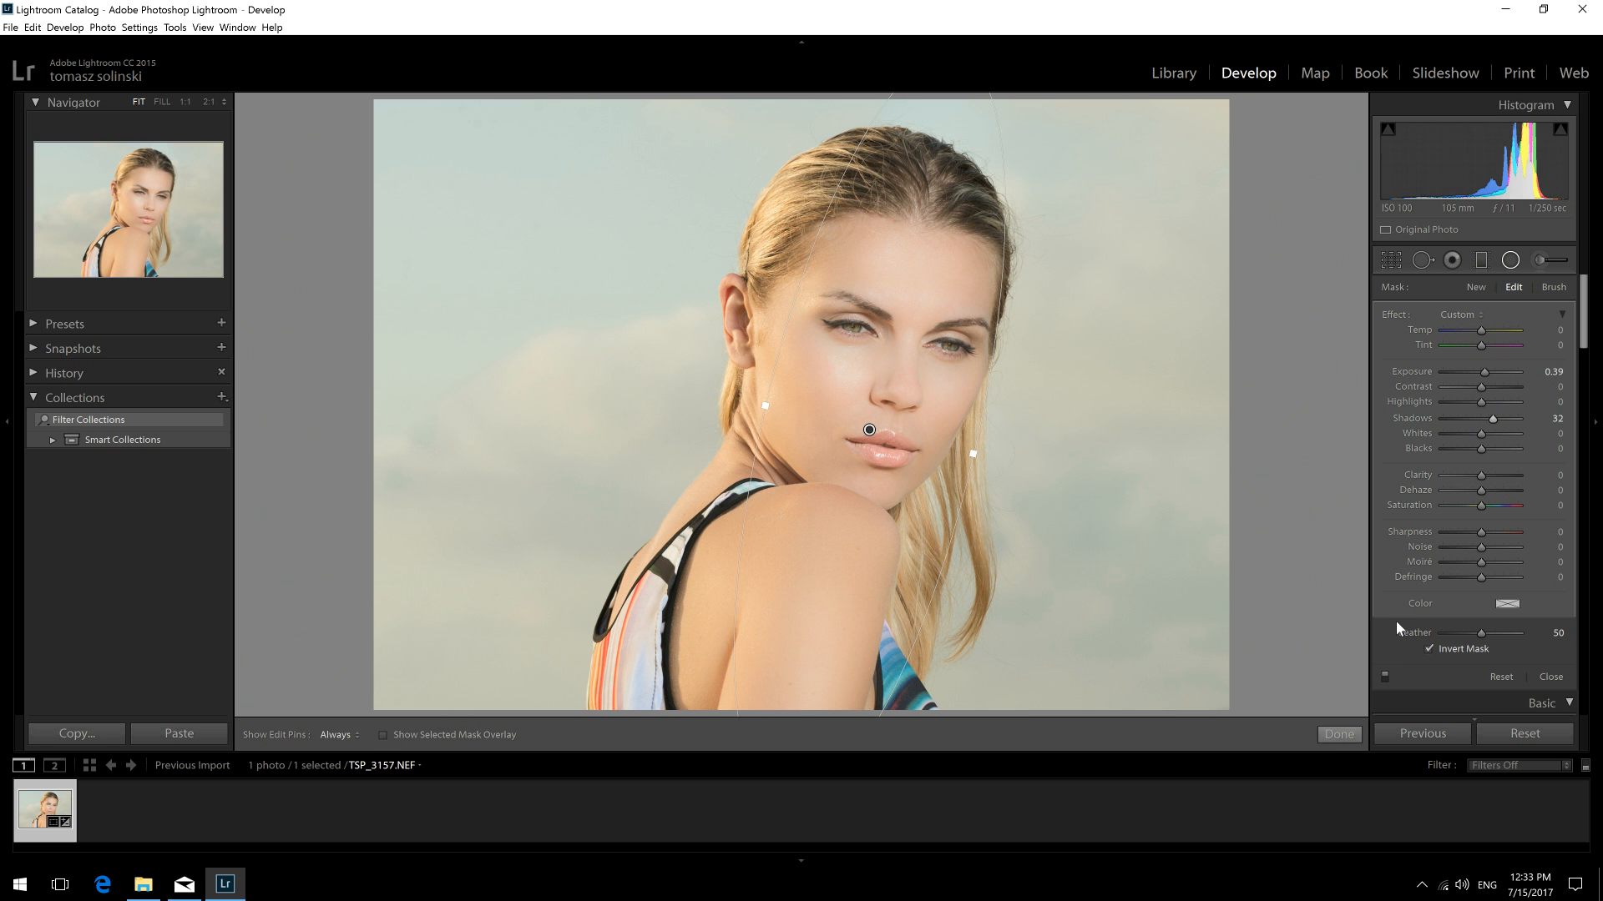
pyautogui.click(1338, 734)
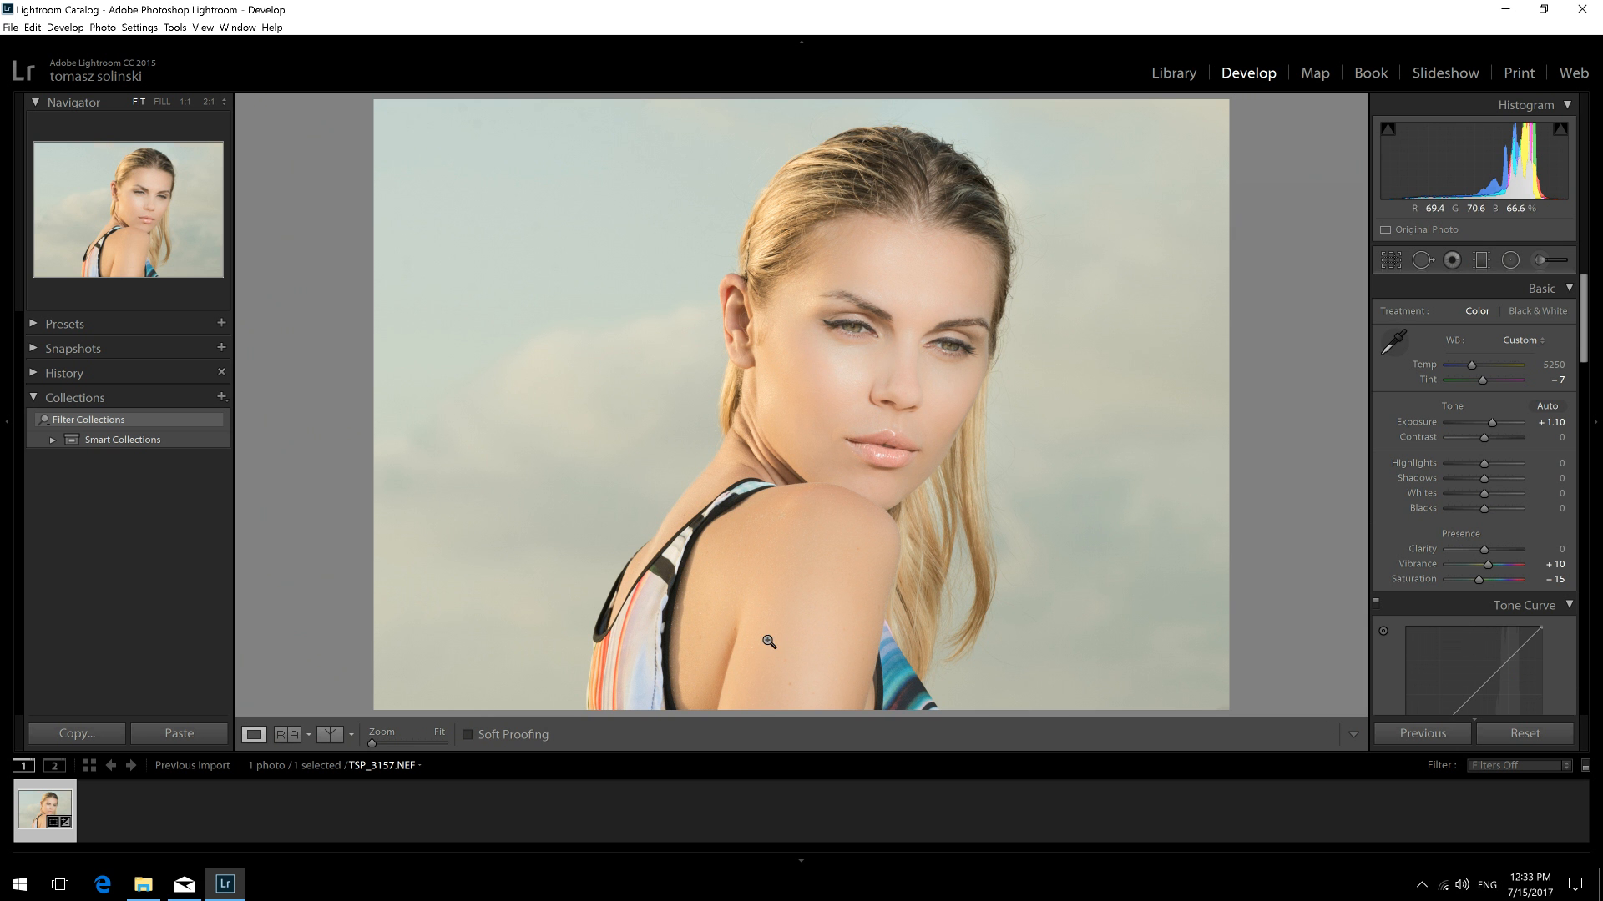
# - Draw a second, non-inverted Radial Filter around the woman and tilt its tall ellipse to follow her body
pyautogui.click(1510, 260)
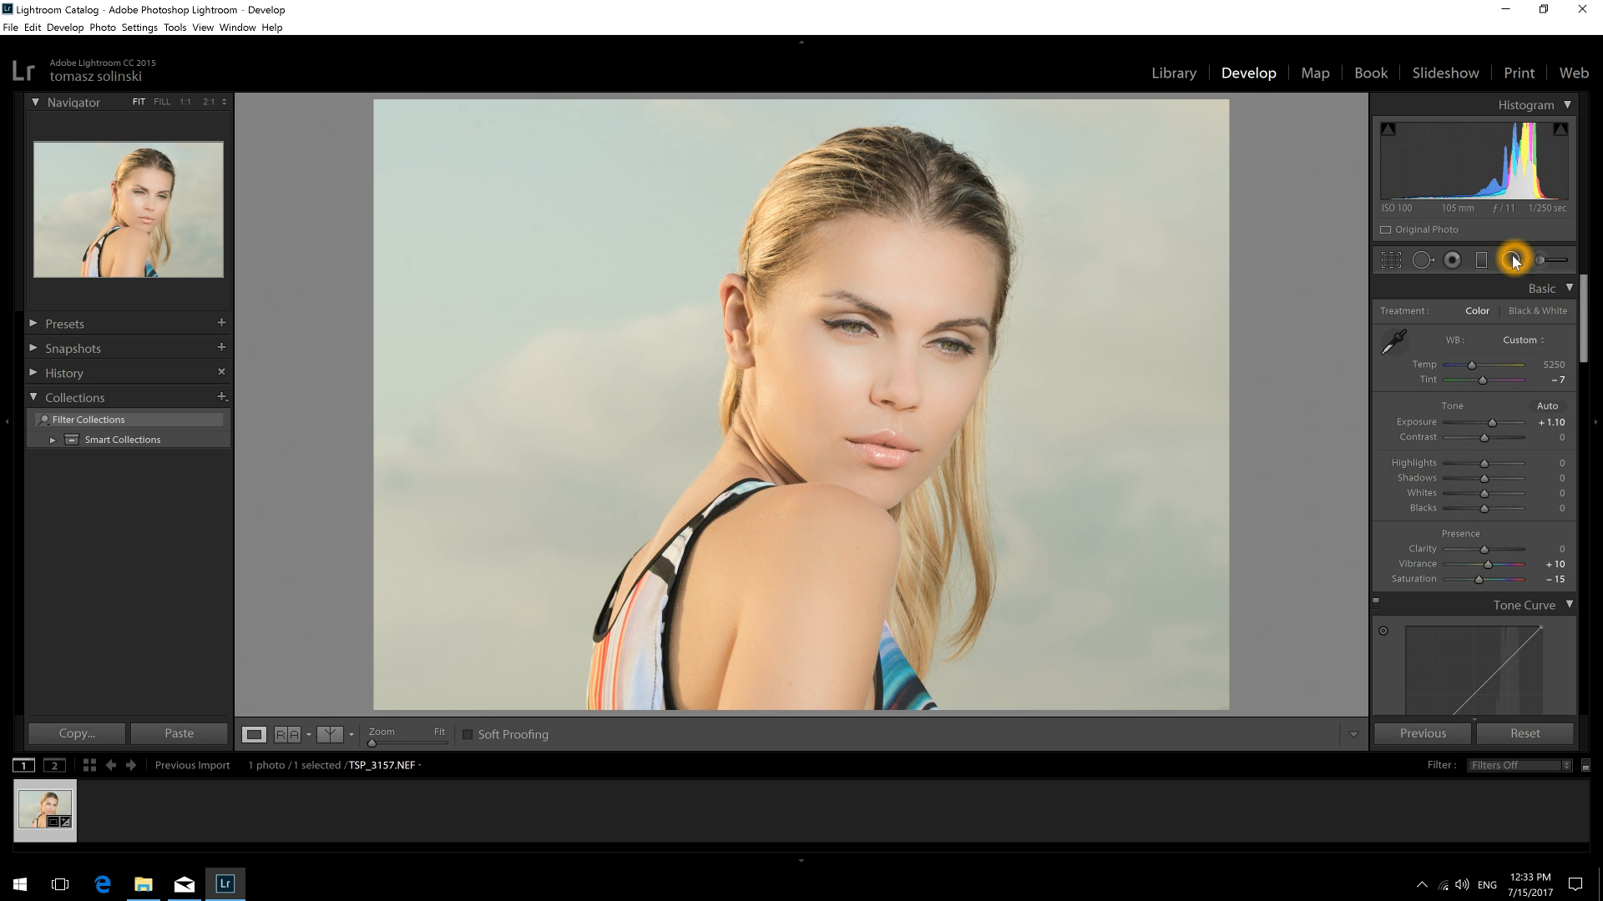
pyautogui.click(878, 369)
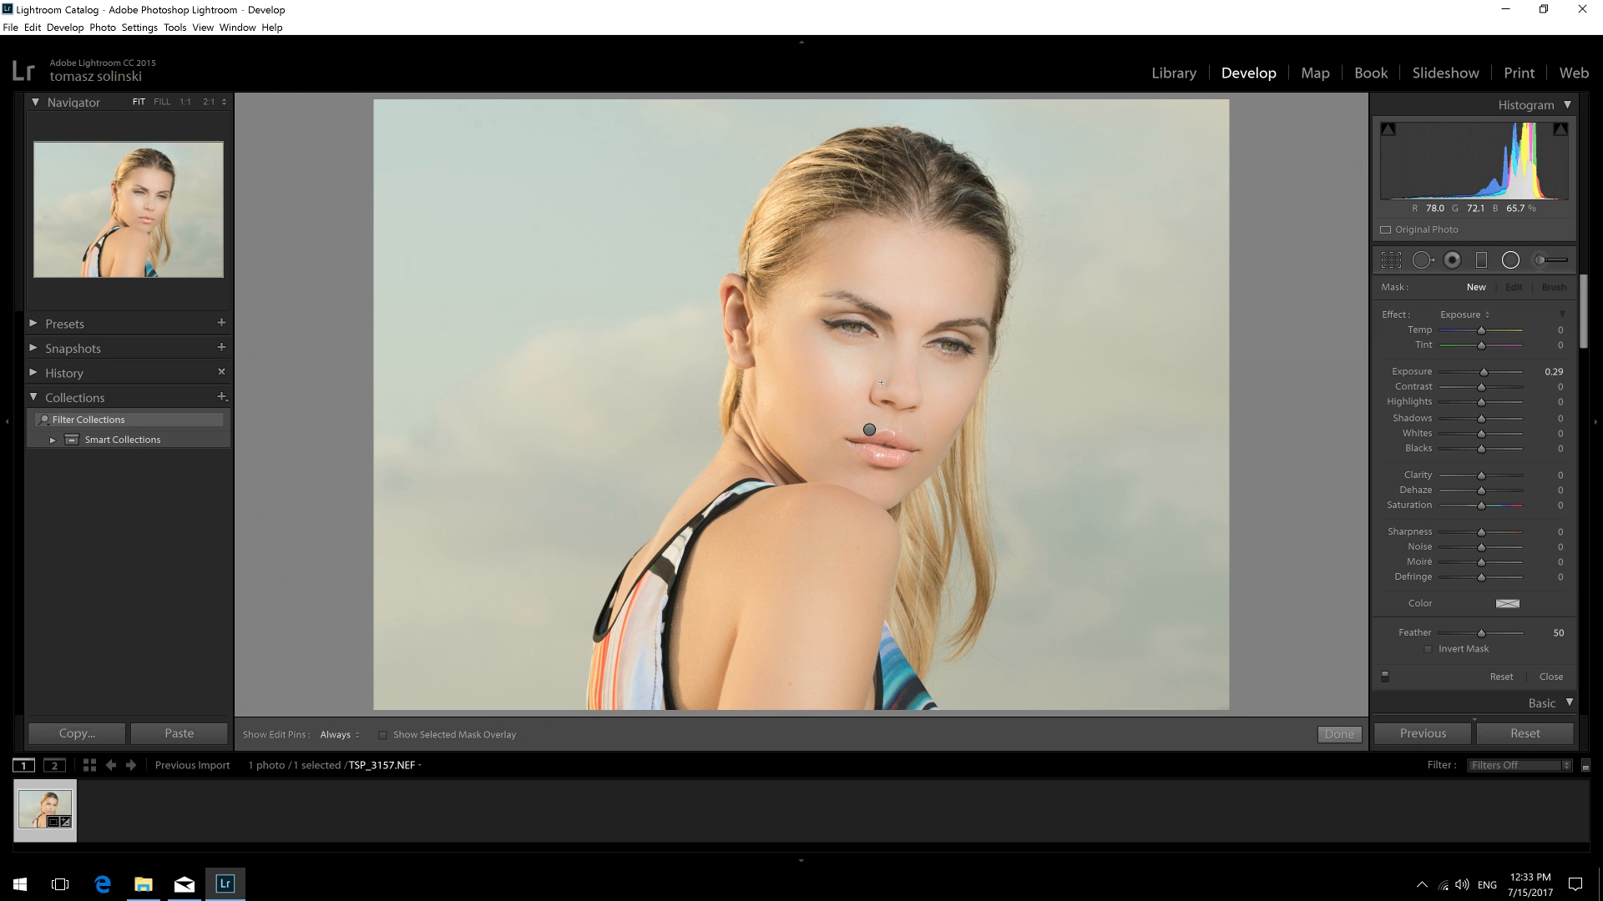
pyautogui.moveTo(881, 381); pyautogui.dragTo(776, 763)
pyautogui.moveTo(1005, 367); pyautogui.dragTo(971, 473)
pyautogui.click(959, 464)
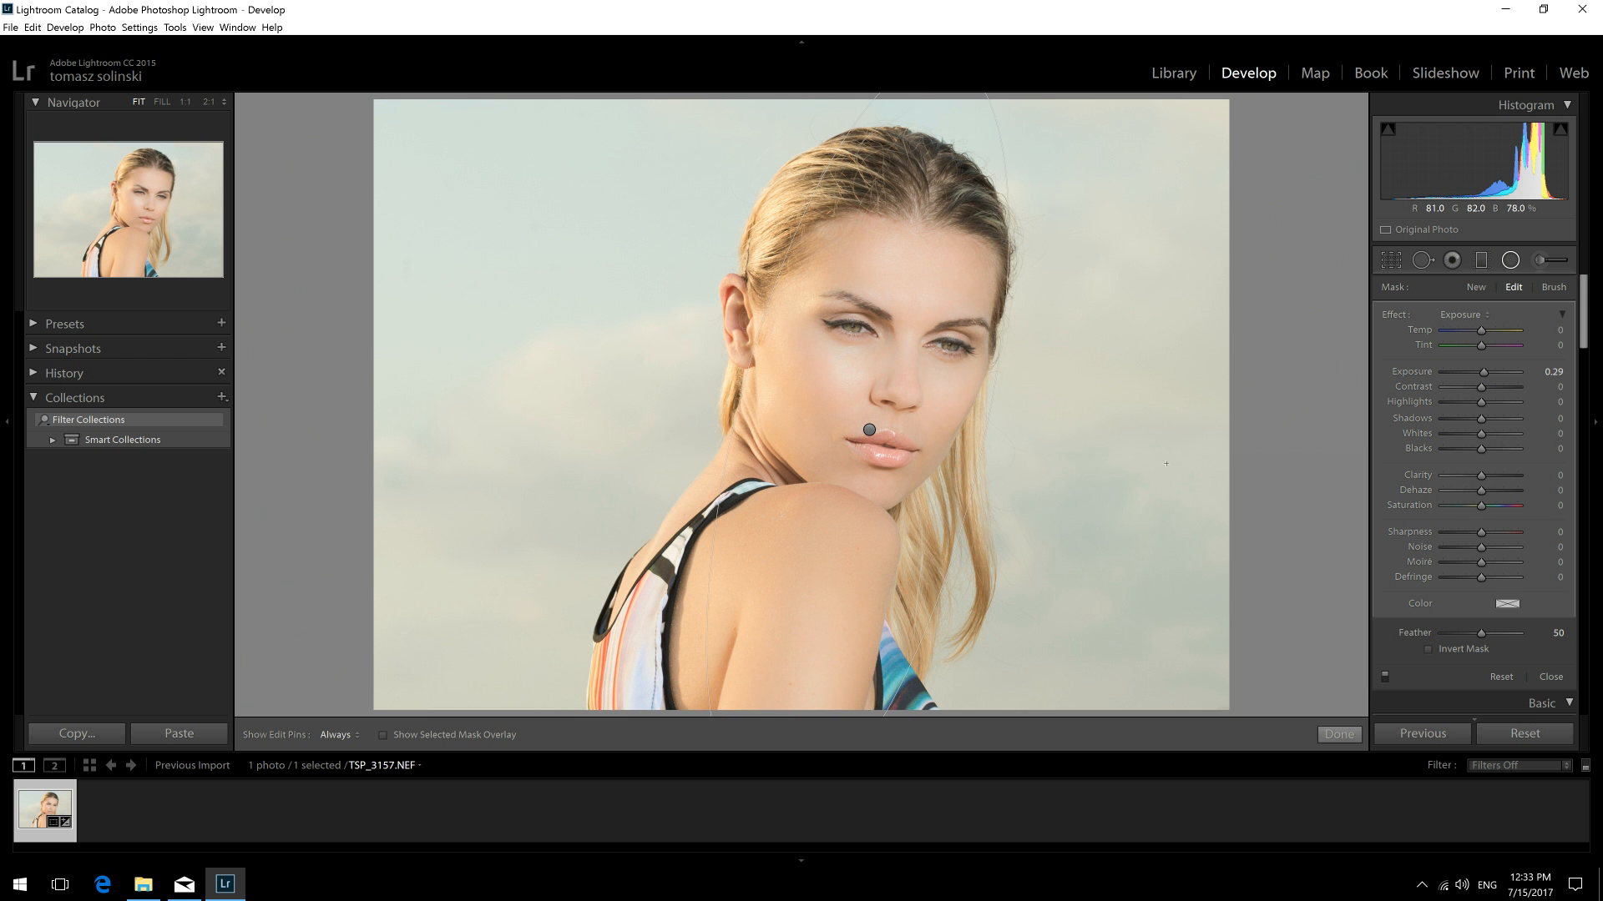
# - Darken and cool the background with the second radial filter by setting Exposure to -0.51 and Temp to -23
pyautogui.click(1497, 373)
pyautogui.click(1490, 372)
pyautogui.moveTo(1490, 375); pyautogui.dragTo(1487, 374)
pyautogui.click(1481, 331)
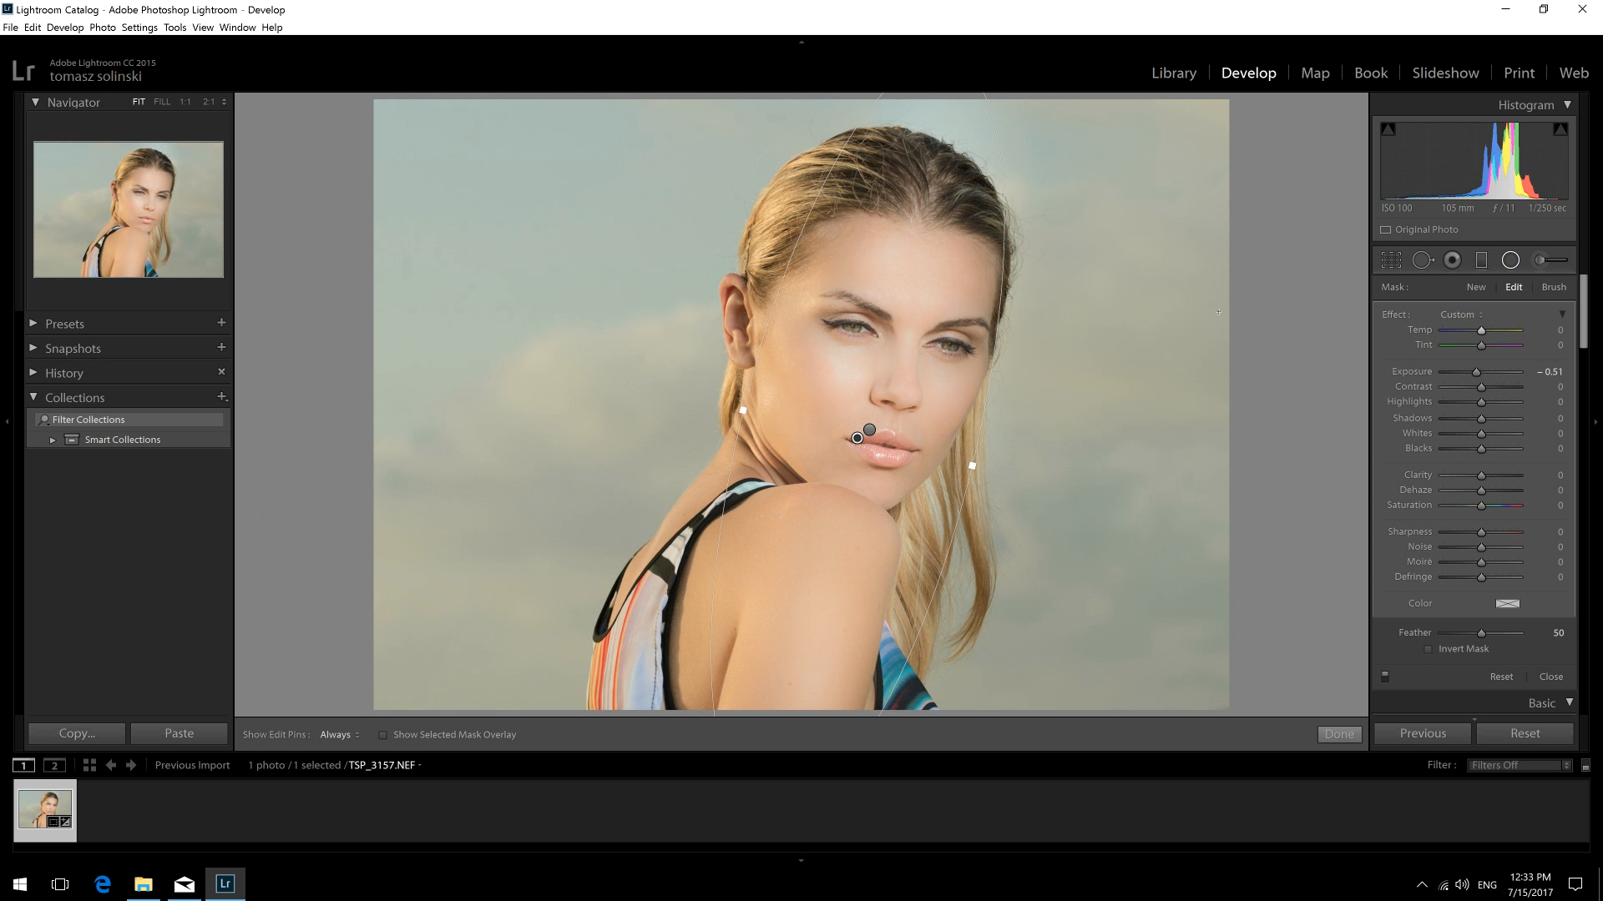
pyautogui.click(1482, 332)
pyautogui.moveTo(1481, 332); pyautogui.dragTo(1480, 332)
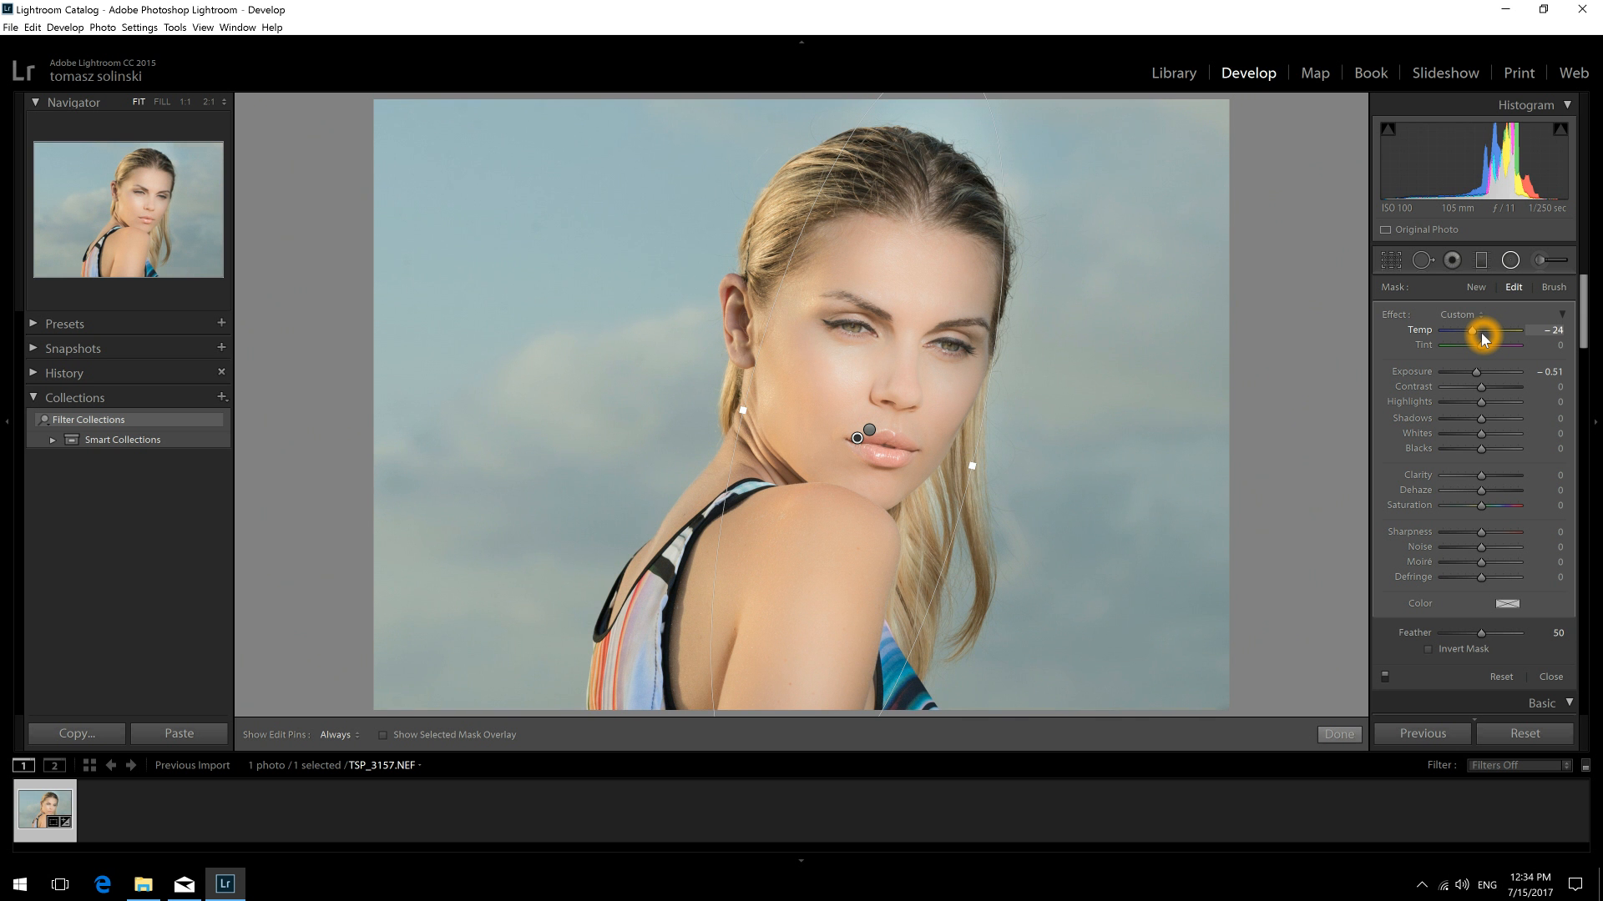
pyautogui.moveTo(1480, 332); pyautogui.dragTo(1481, 332)
pyautogui.click(1391, 443)
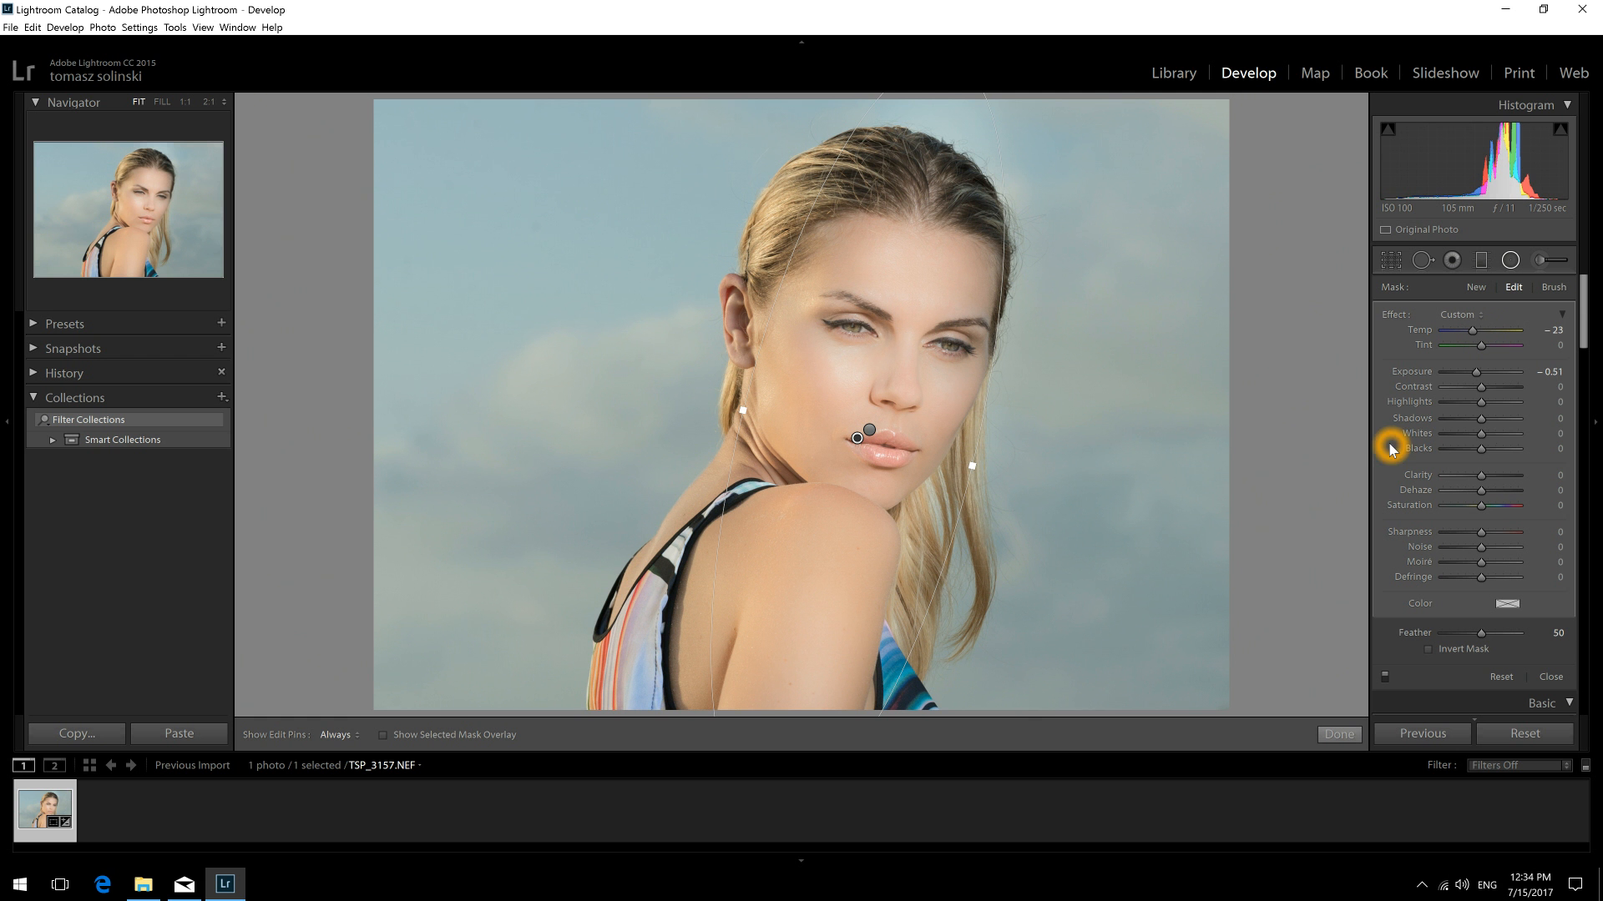
# - Set the background filter's Whites to 37 and Temp to -47, and finish the Radial Filter edit
pyautogui.click(1496, 389)
pyautogui.click(1482, 434)
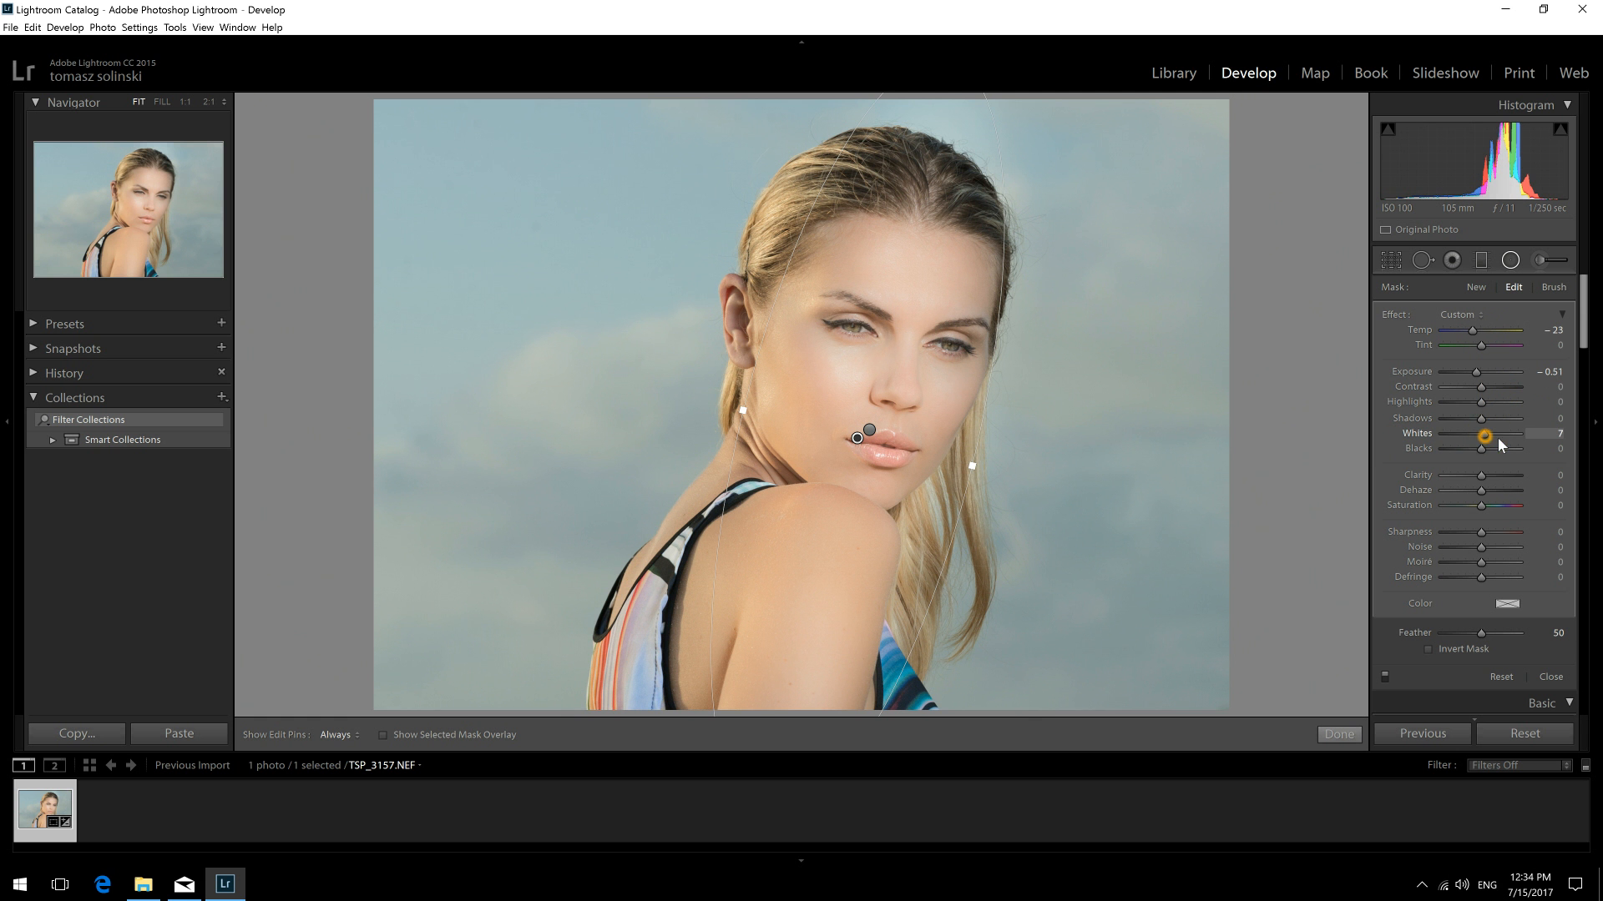
pyautogui.moveTo(1497, 437); pyautogui.dragTo(1496, 437)
pyautogui.moveTo(1473, 331); pyautogui.dragTo(1458, 333)
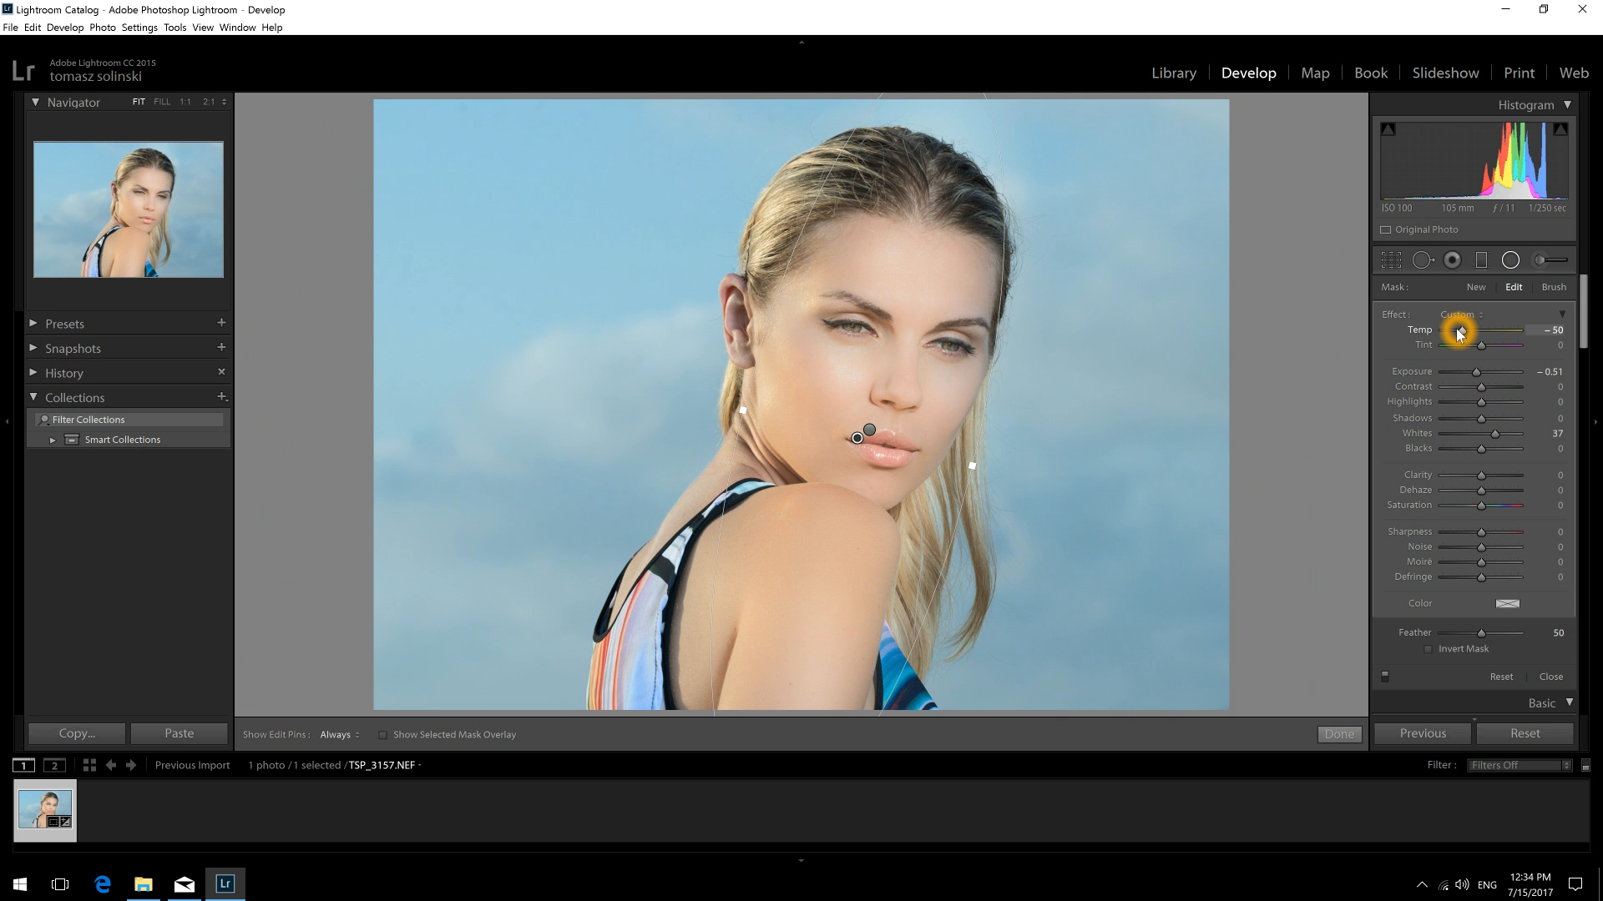
pyautogui.moveTo(1459, 334); pyautogui.dragTo(1481, 345)
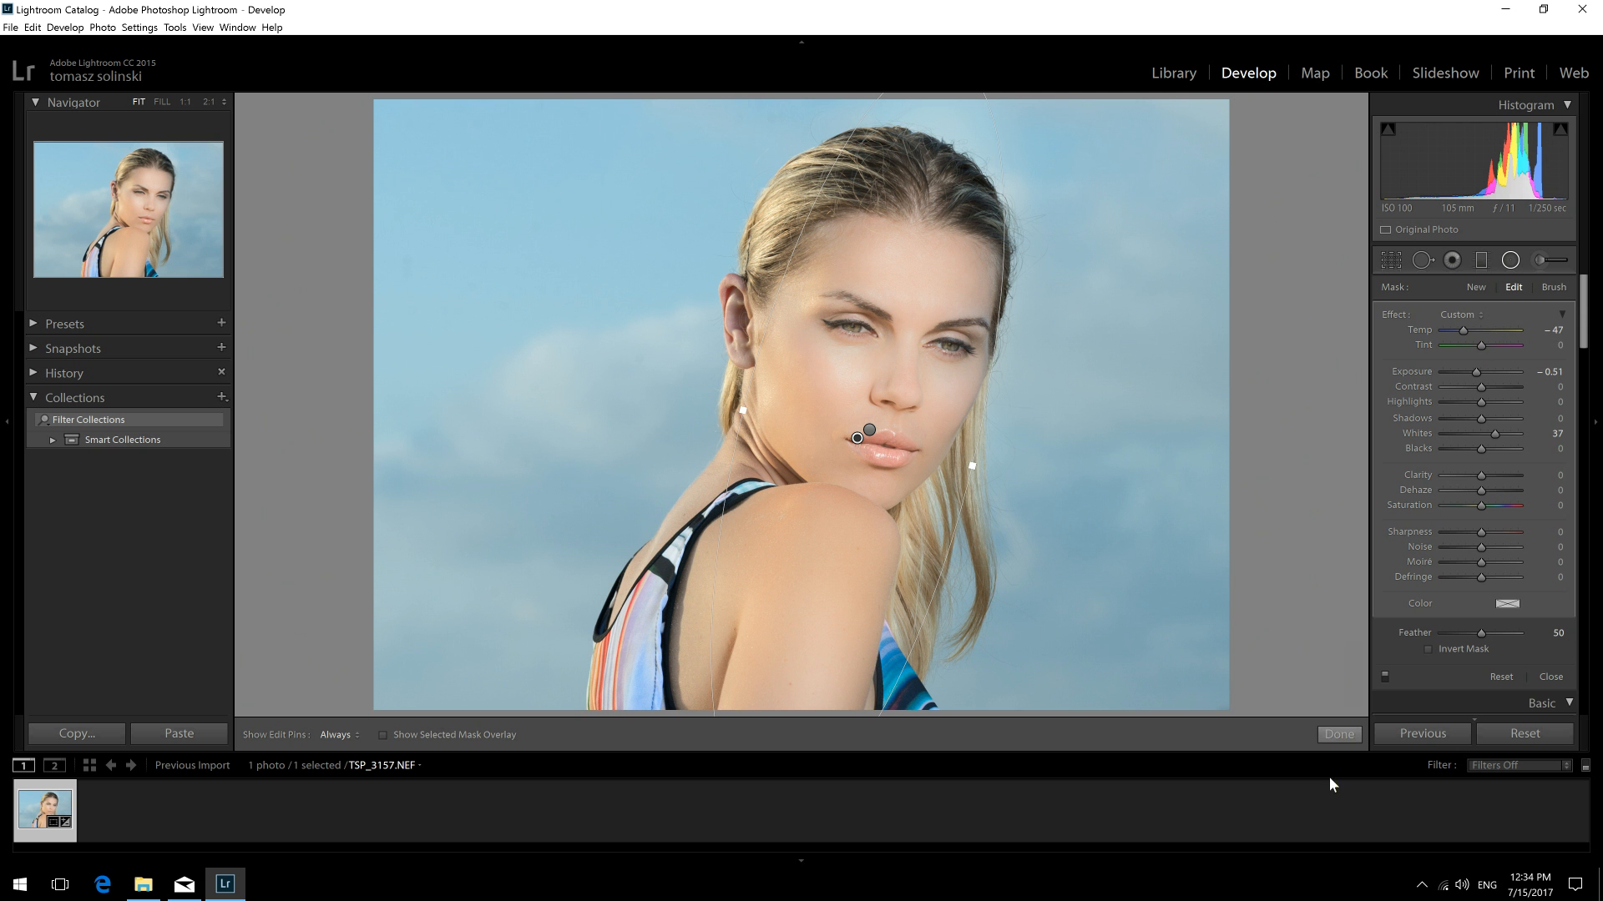
pyautogui.click(1338, 734)
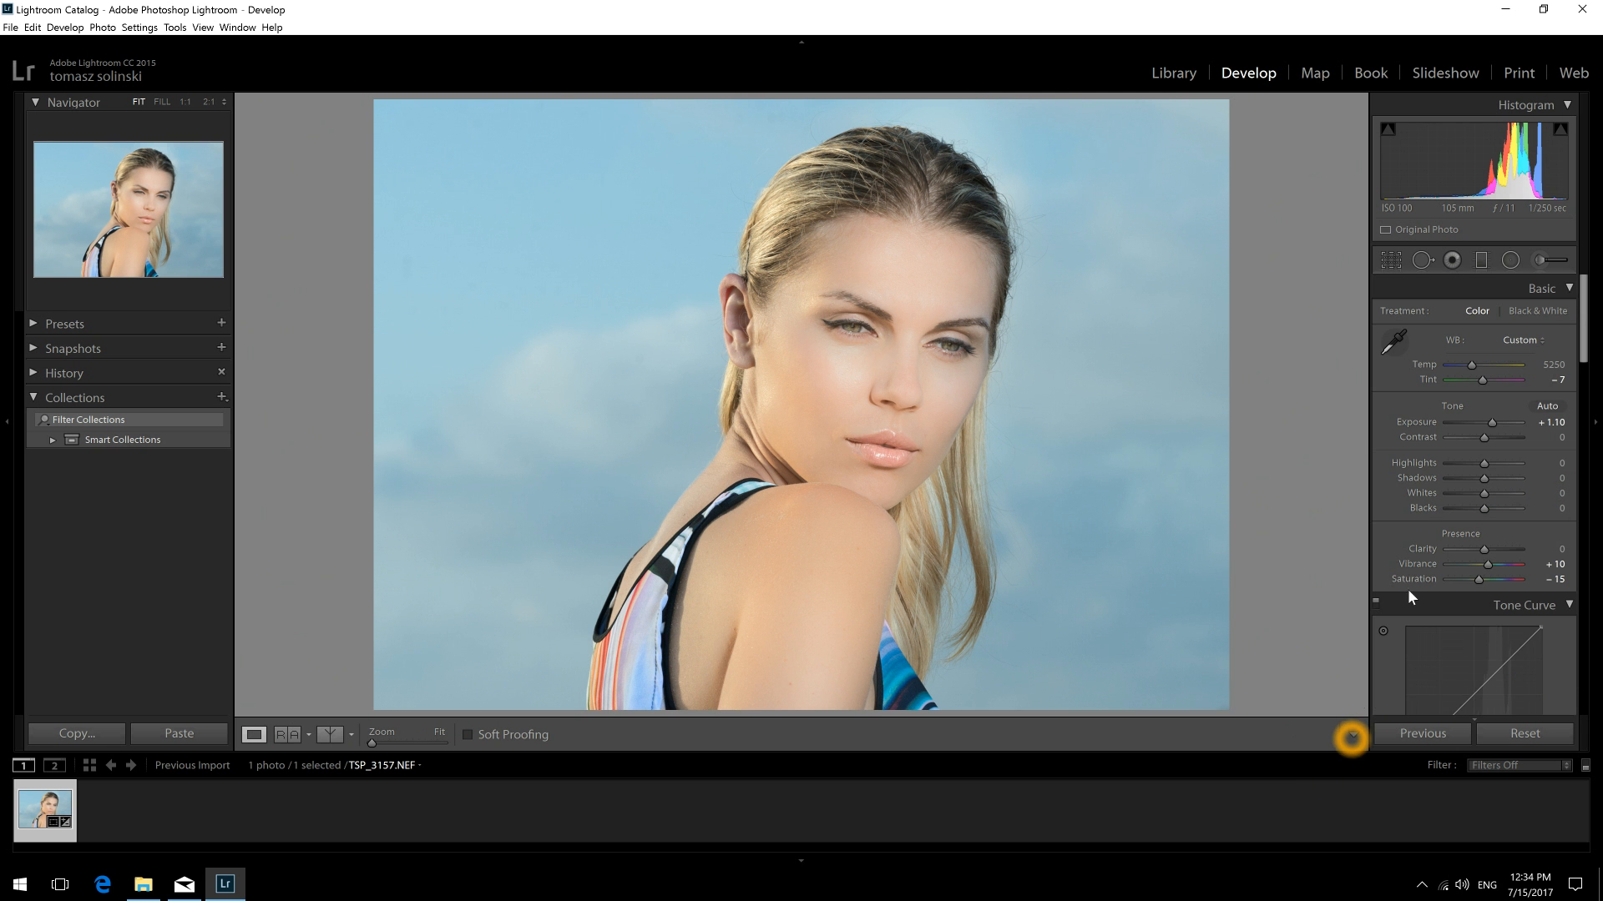
# - Brighten the iris of the eye on the shaded side using the Adjustment Brush's Exposure effect at size 1
pyautogui.click(862, 347)
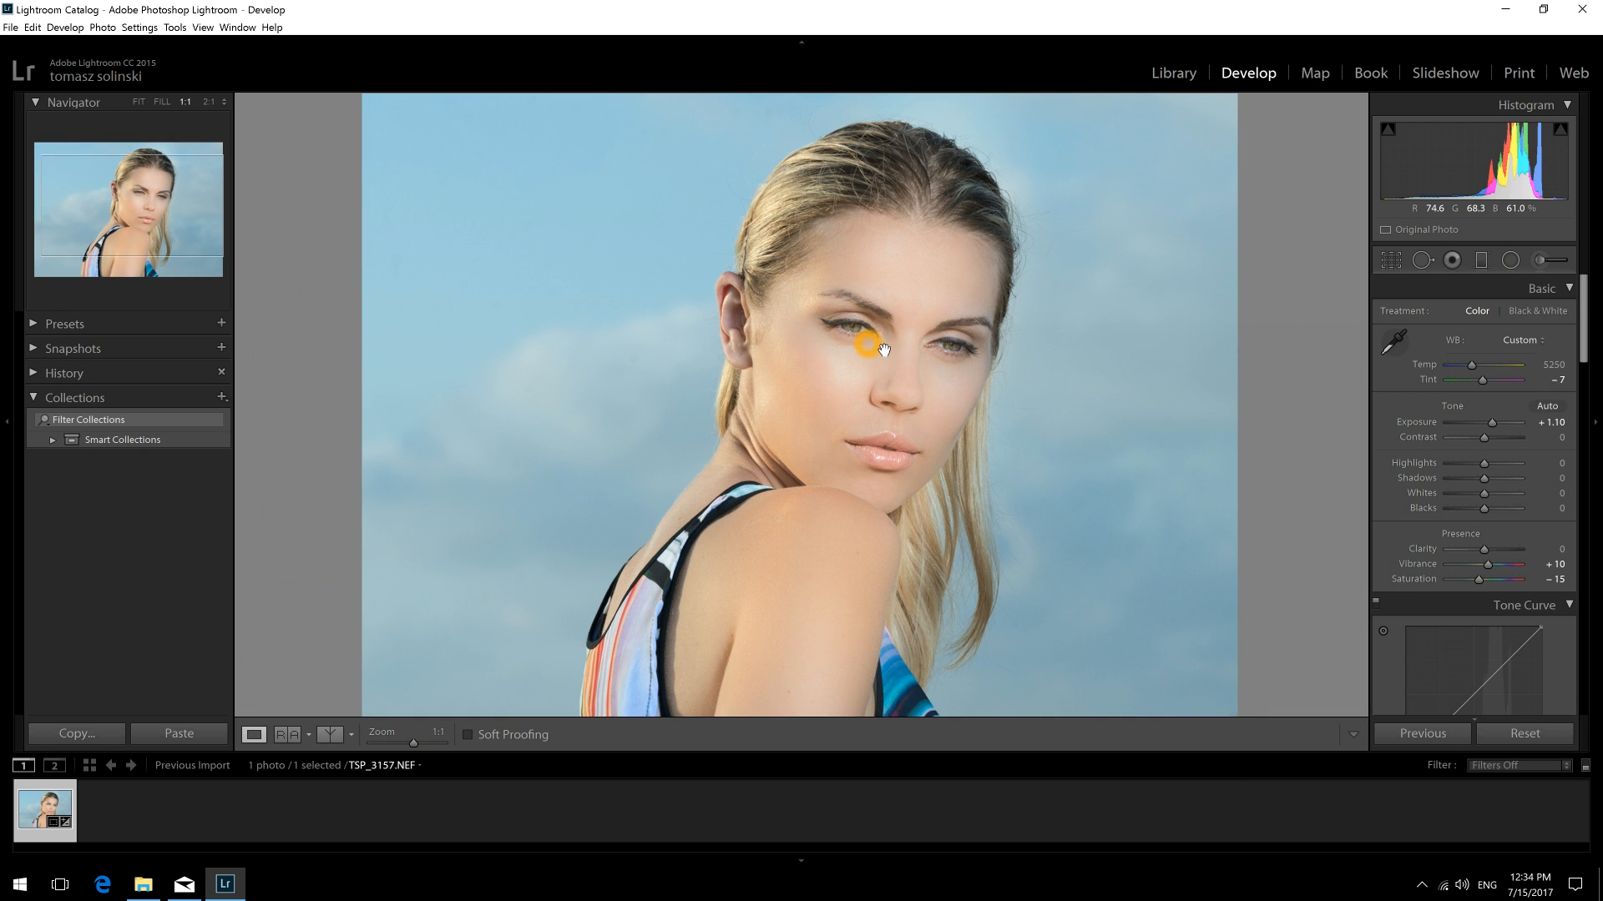
pyautogui.click(1539, 260)
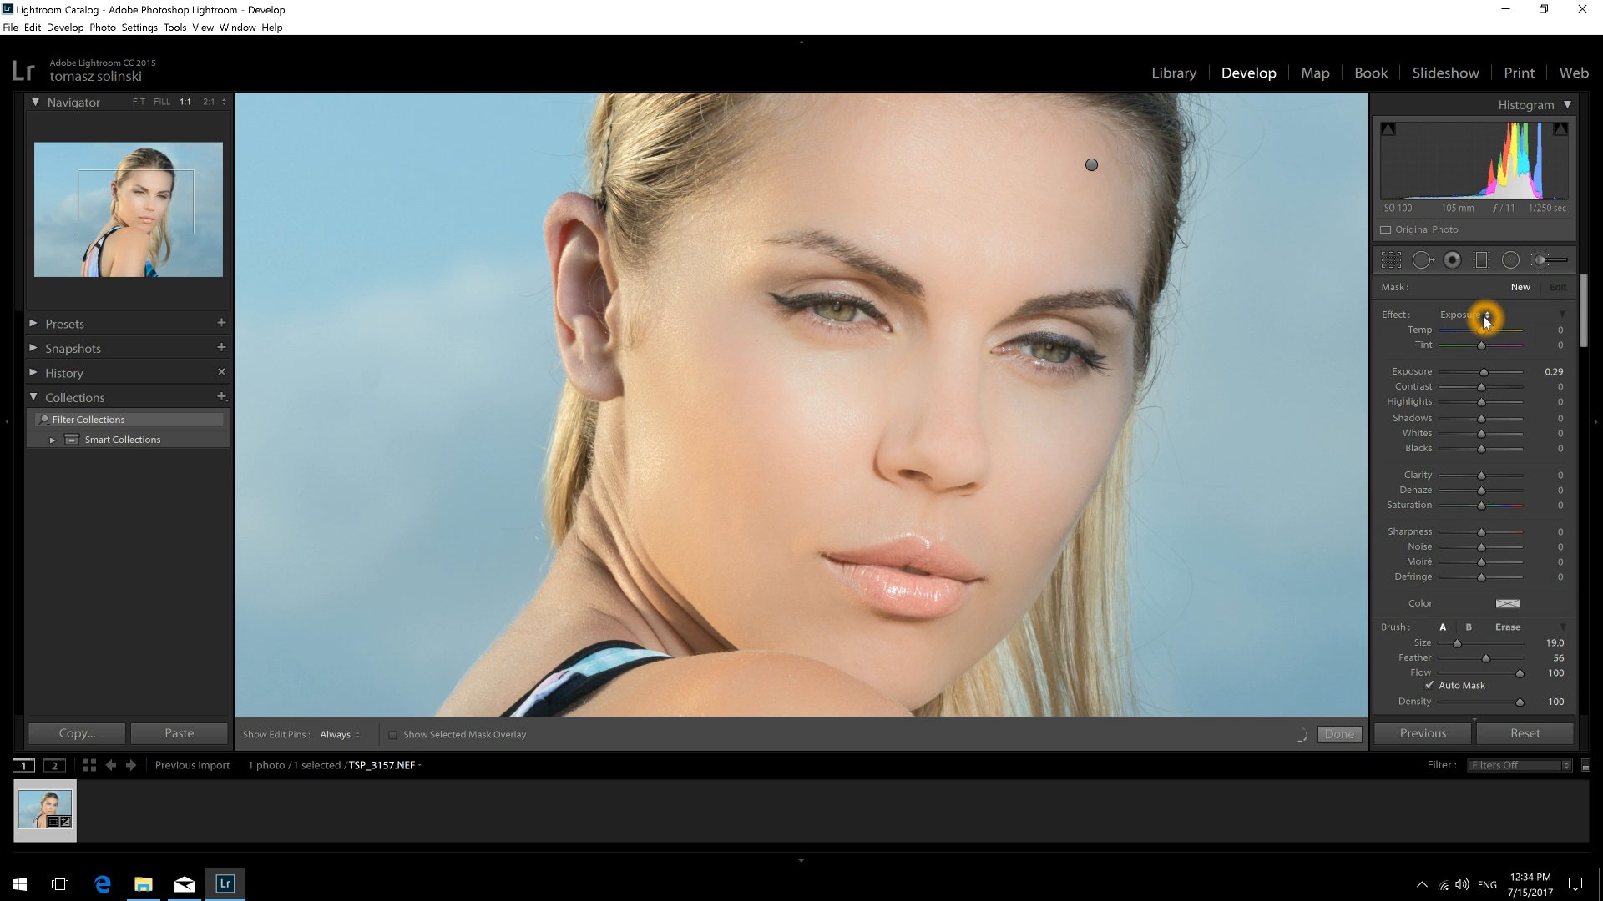
pyautogui.click(1485, 318)
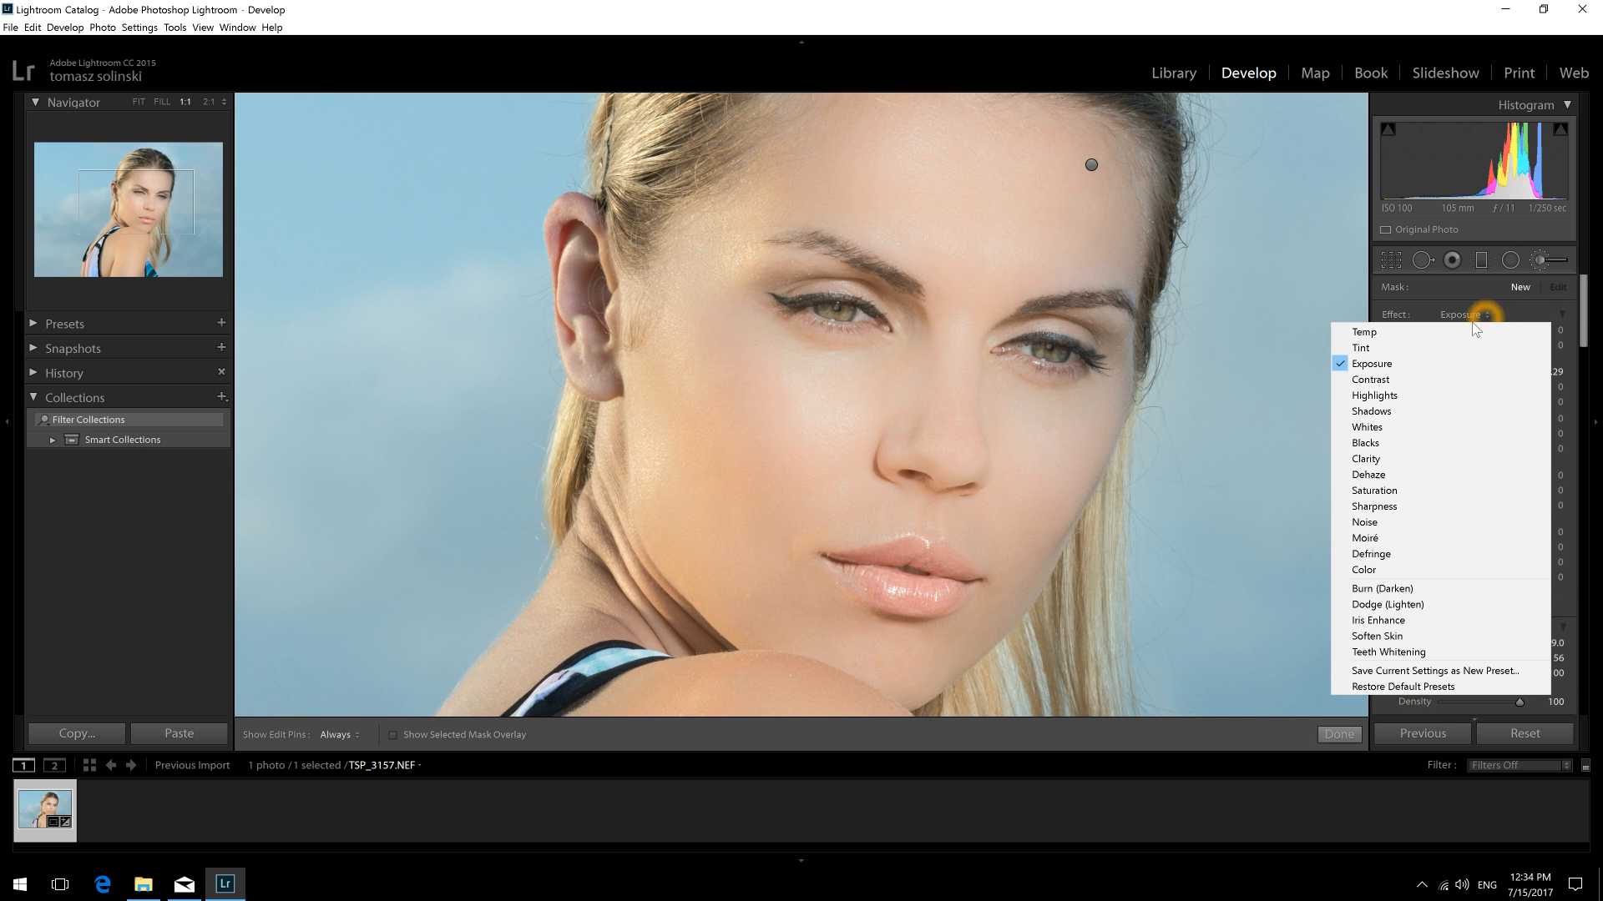
pyautogui.click(1417, 365)
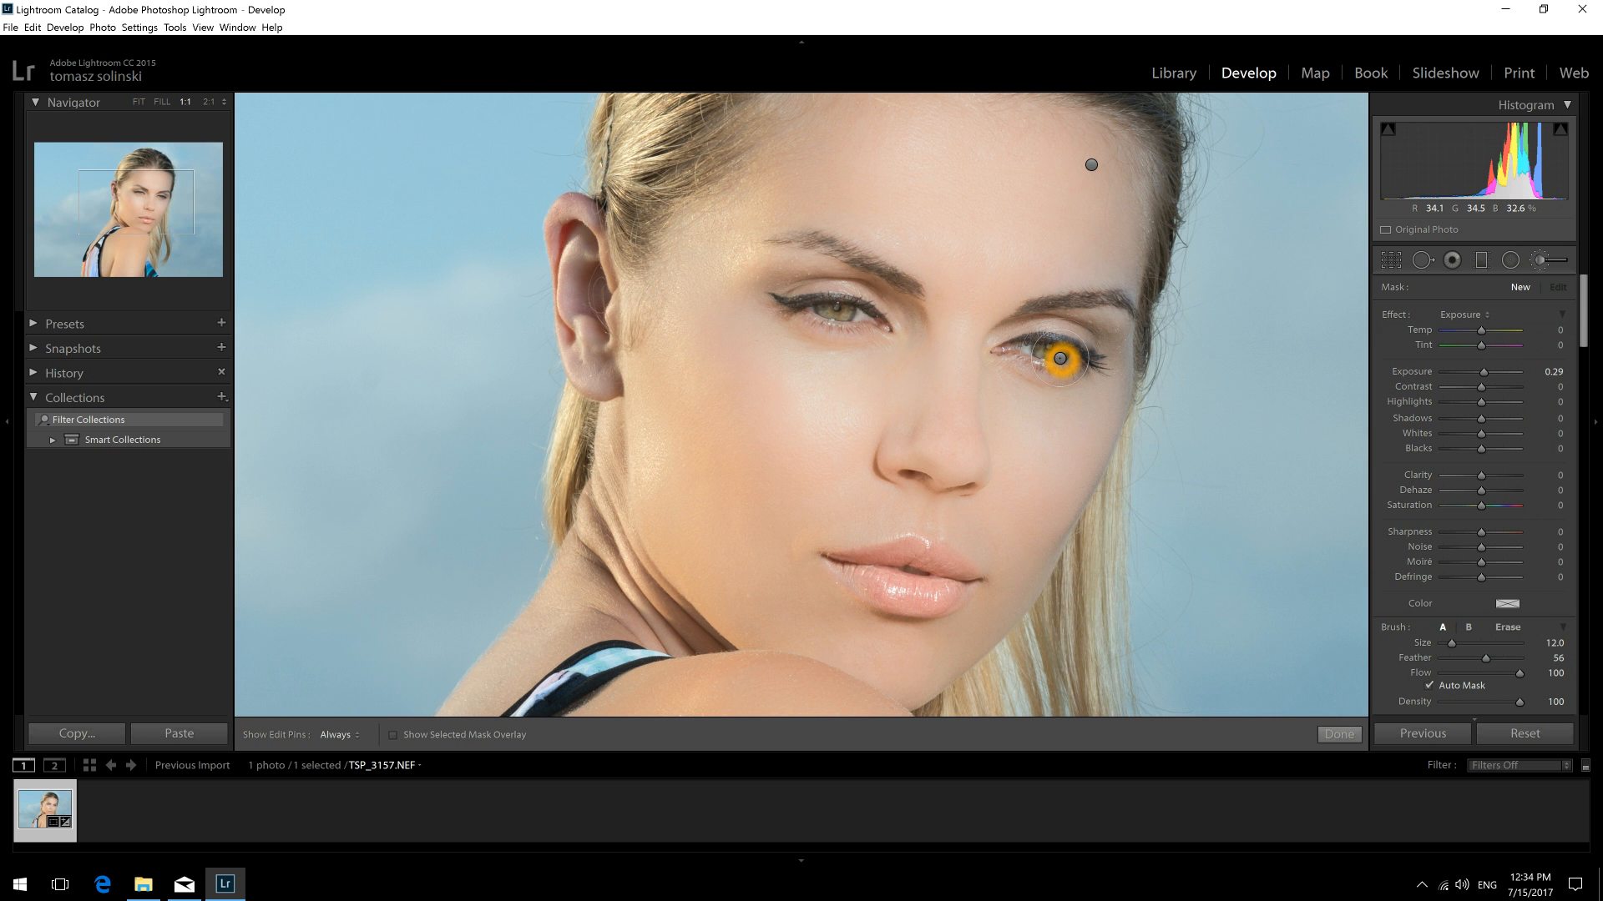
pyautogui.scroll(-5, 1060, 358)
pyautogui.scroll(-1, 1060, 356)
pyautogui.moveTo(1066, 355)
pyautogui.mouseDown()
pyautogui.moveTo(1028, 353)
pyautogui.moveTo(1044, 356)
pyautogui.mouseUp()
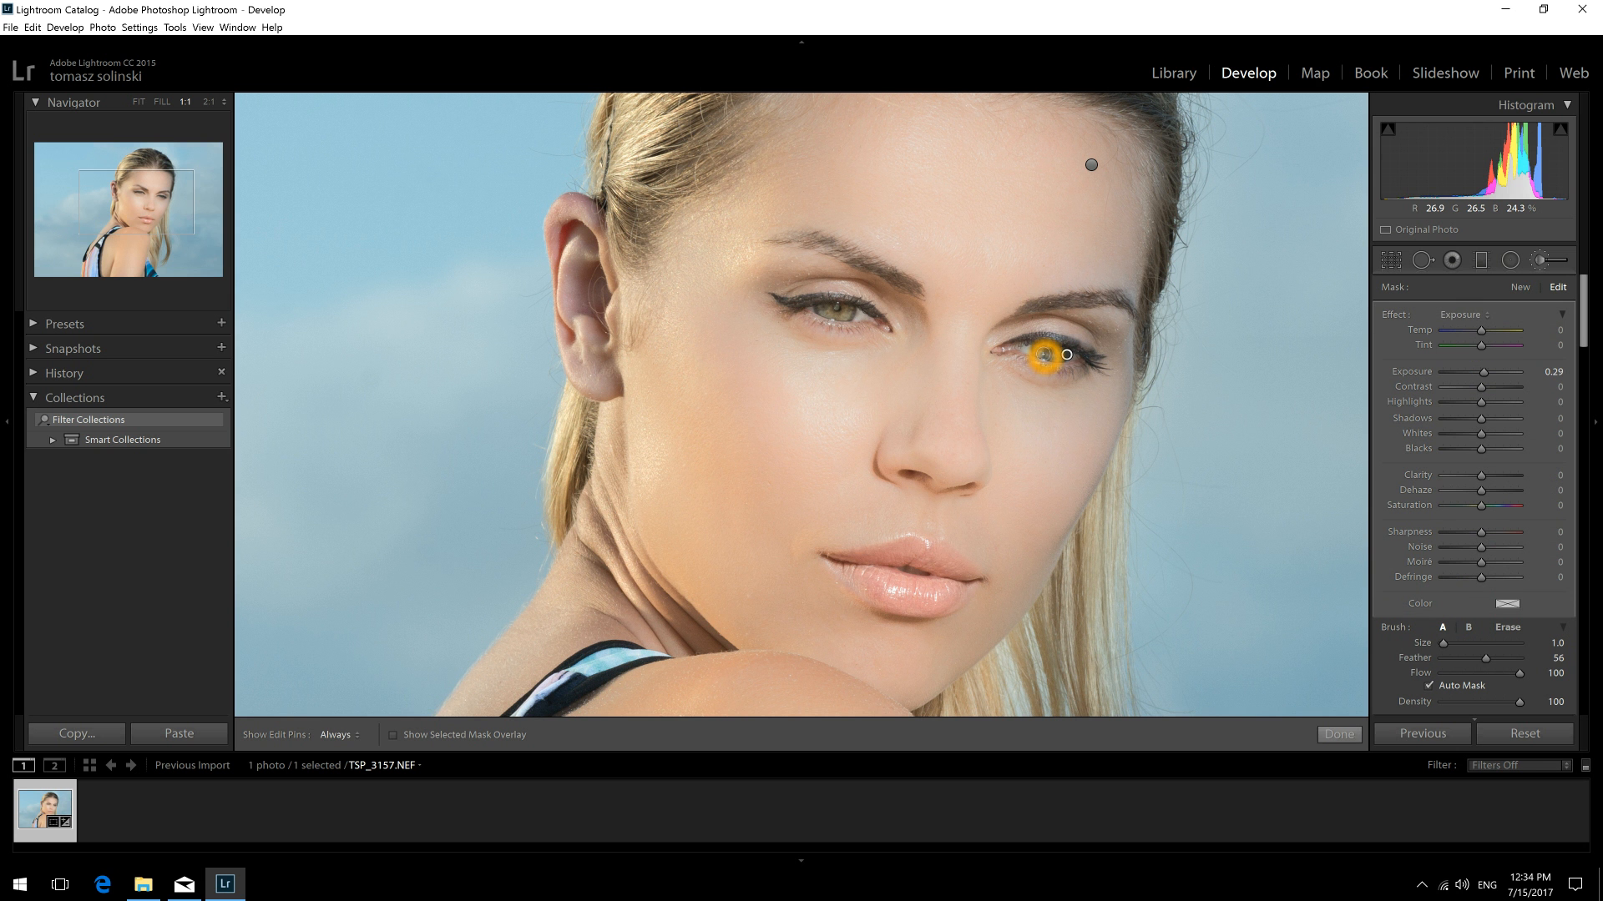
# - Extend the eye brightening with a brush enlarged to size 5, reduce the brush to size 4, and toggle the edit pins
pyautogui.press('h')
pyautogui.scroll(2, 1069, 357)
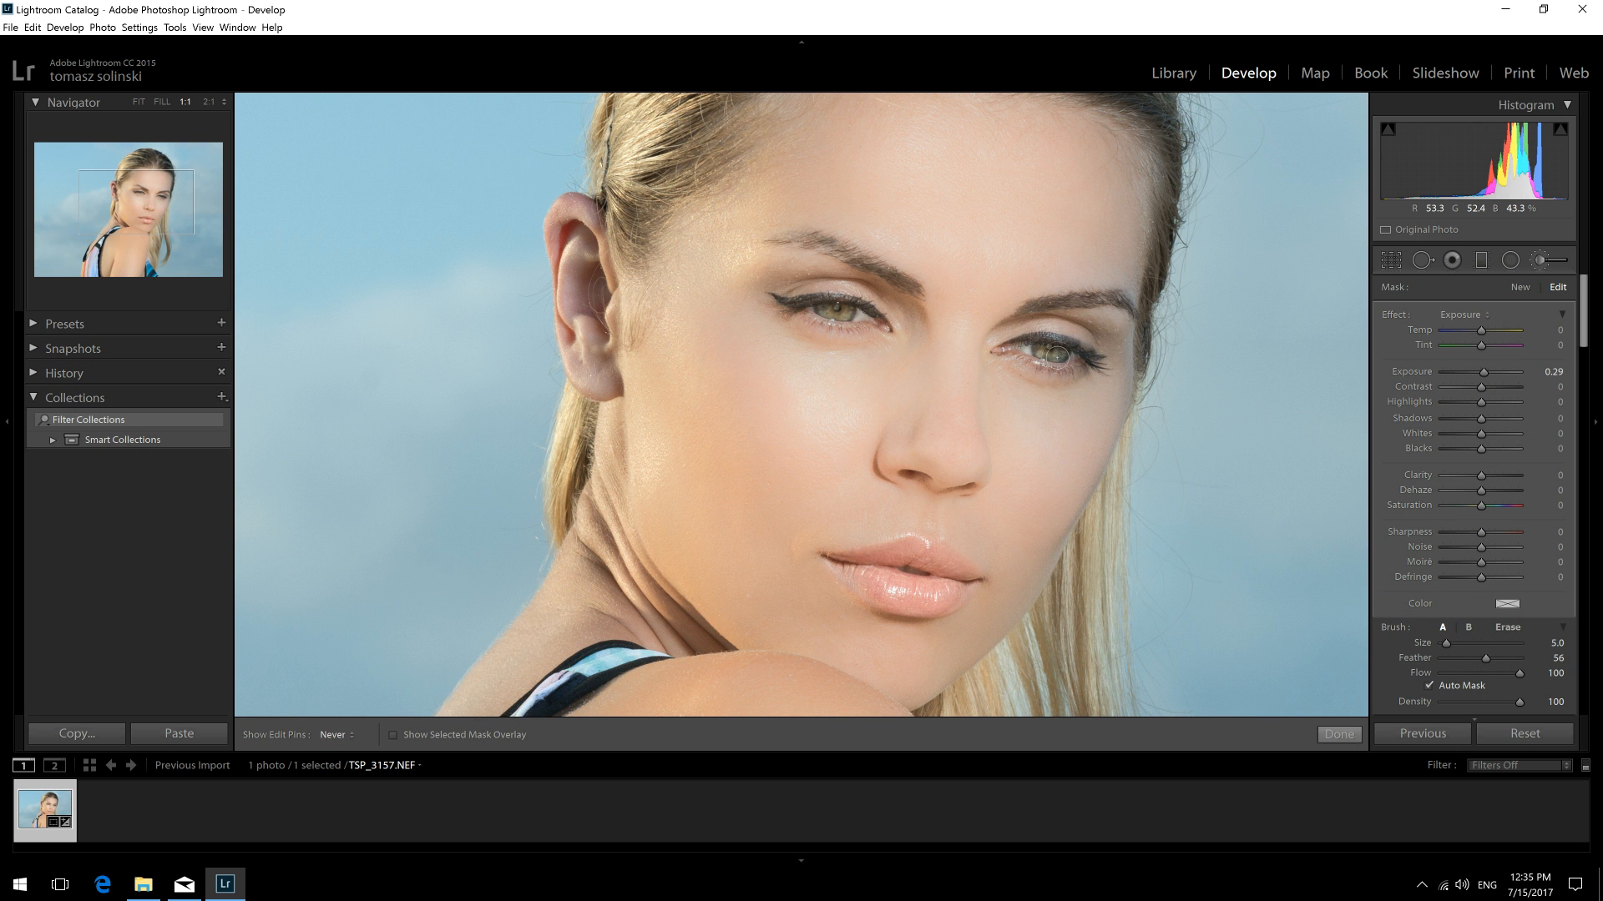
pyautogui.click(1073, 357)
pyautogui.scroll(-1, 1067, 354)
pyautogui.press('h')
pyautogui.press('h')
# - Cool the brushed eyes by setting Temp to -25, and finish the Adjustment Brush edit
pyautogui.moveTo(1480, 332); pyautogui.dragTo(1473, 336)
pyautogui.click(1473, 335)
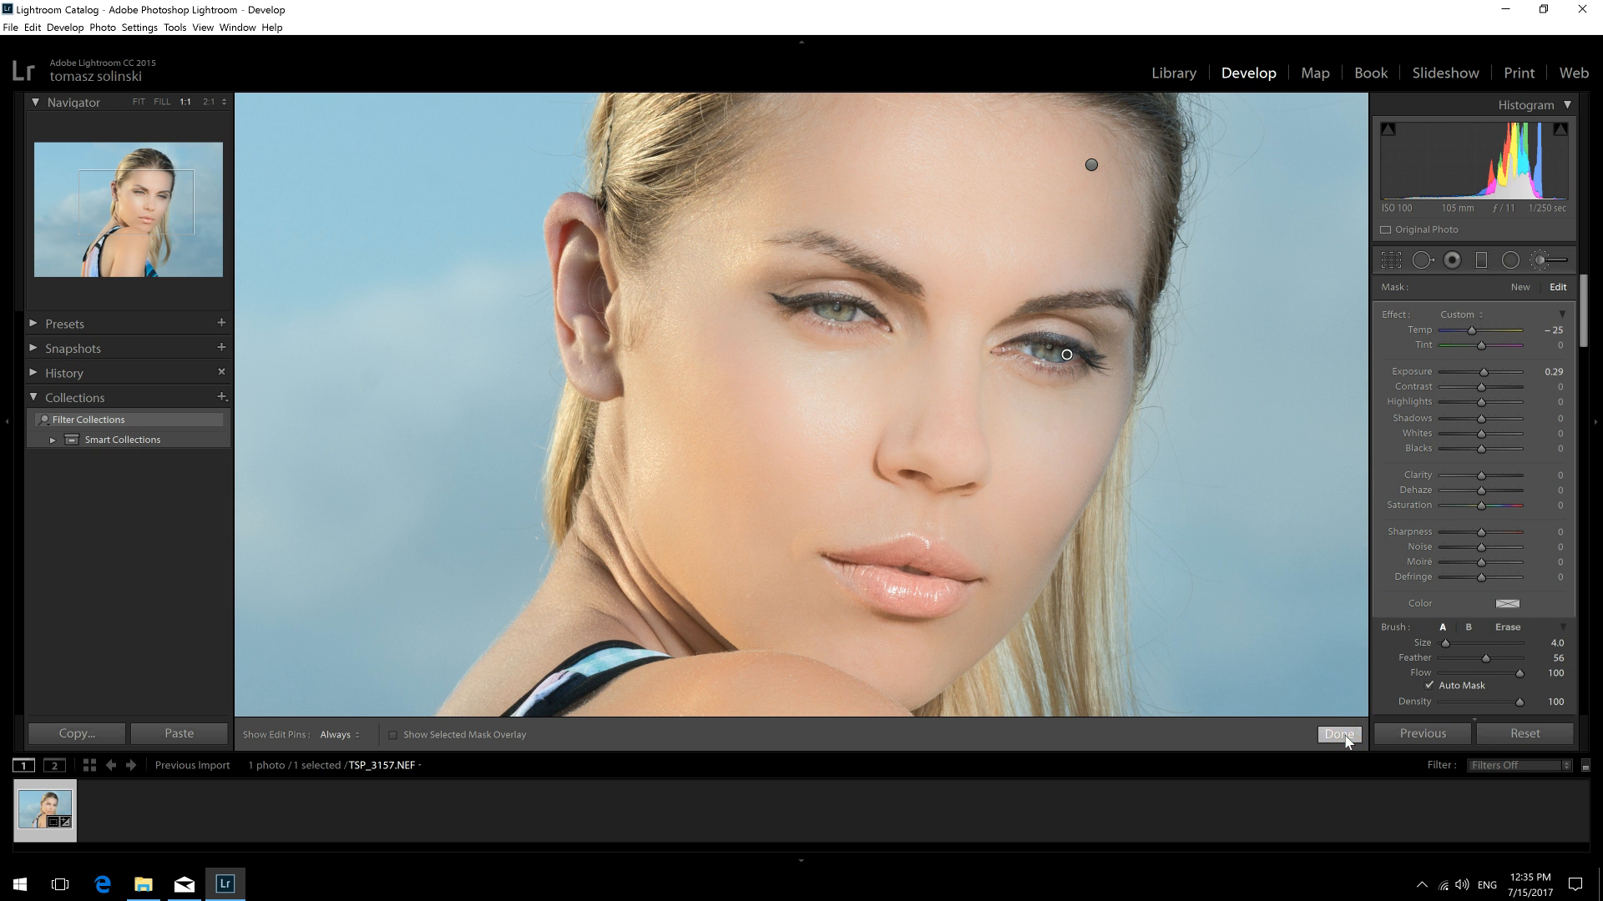
pyautogui.click(1337, 735)
# - Examine the whole retouched portrait and the lips at 1:1 magnification
pyautogui.click(1005, 478)
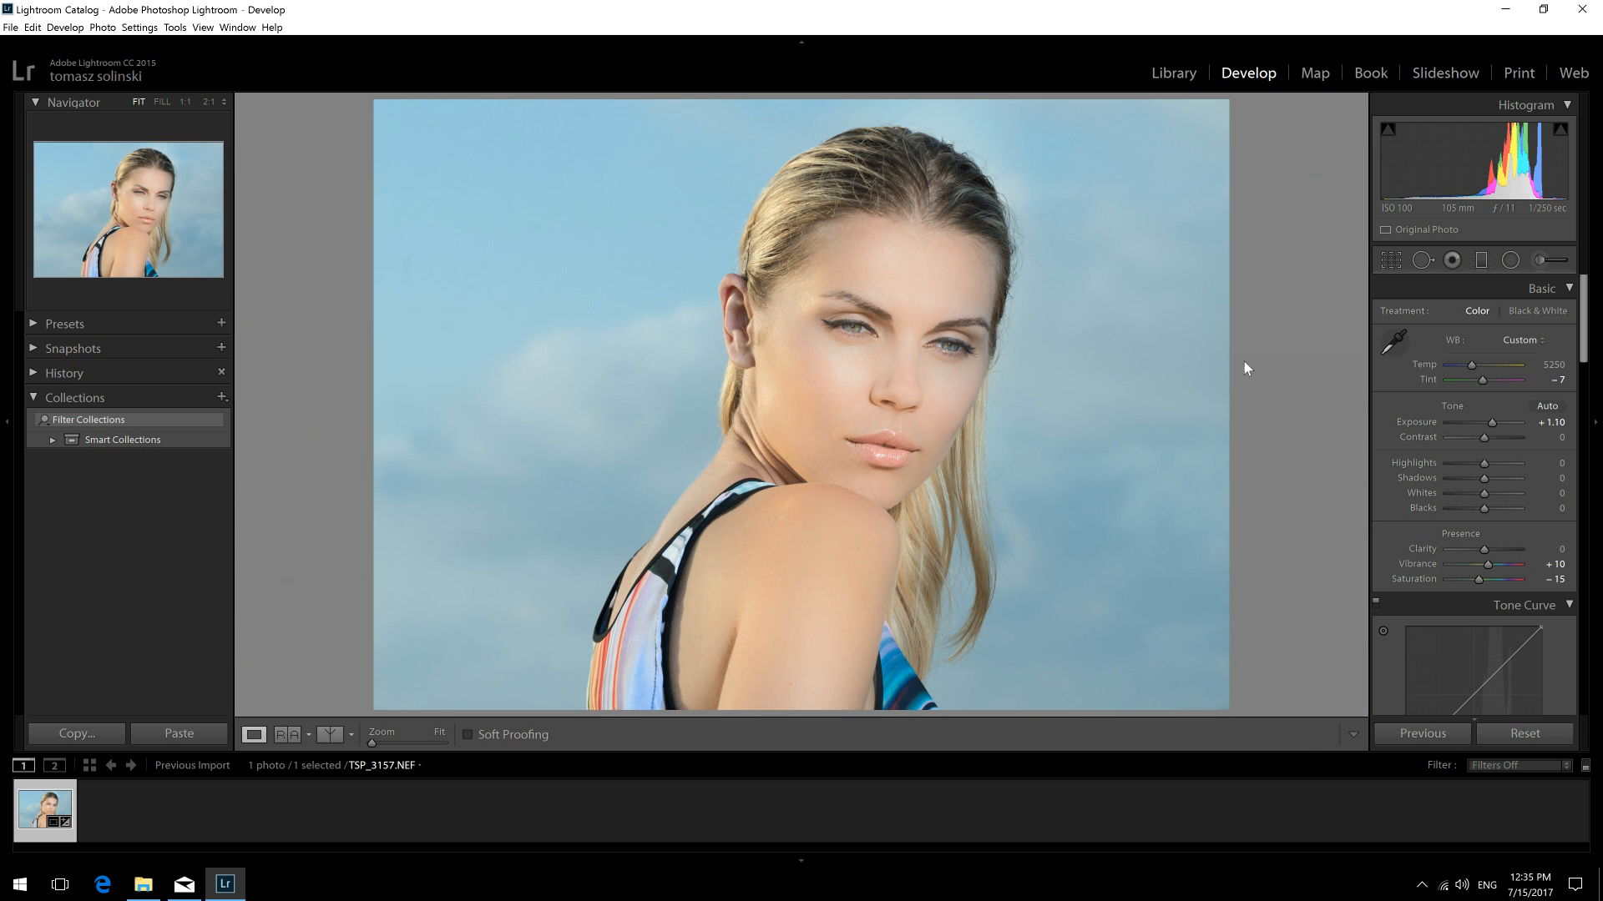
pyautogui.click(1238, 437)
pyautogui.click(898, 449)
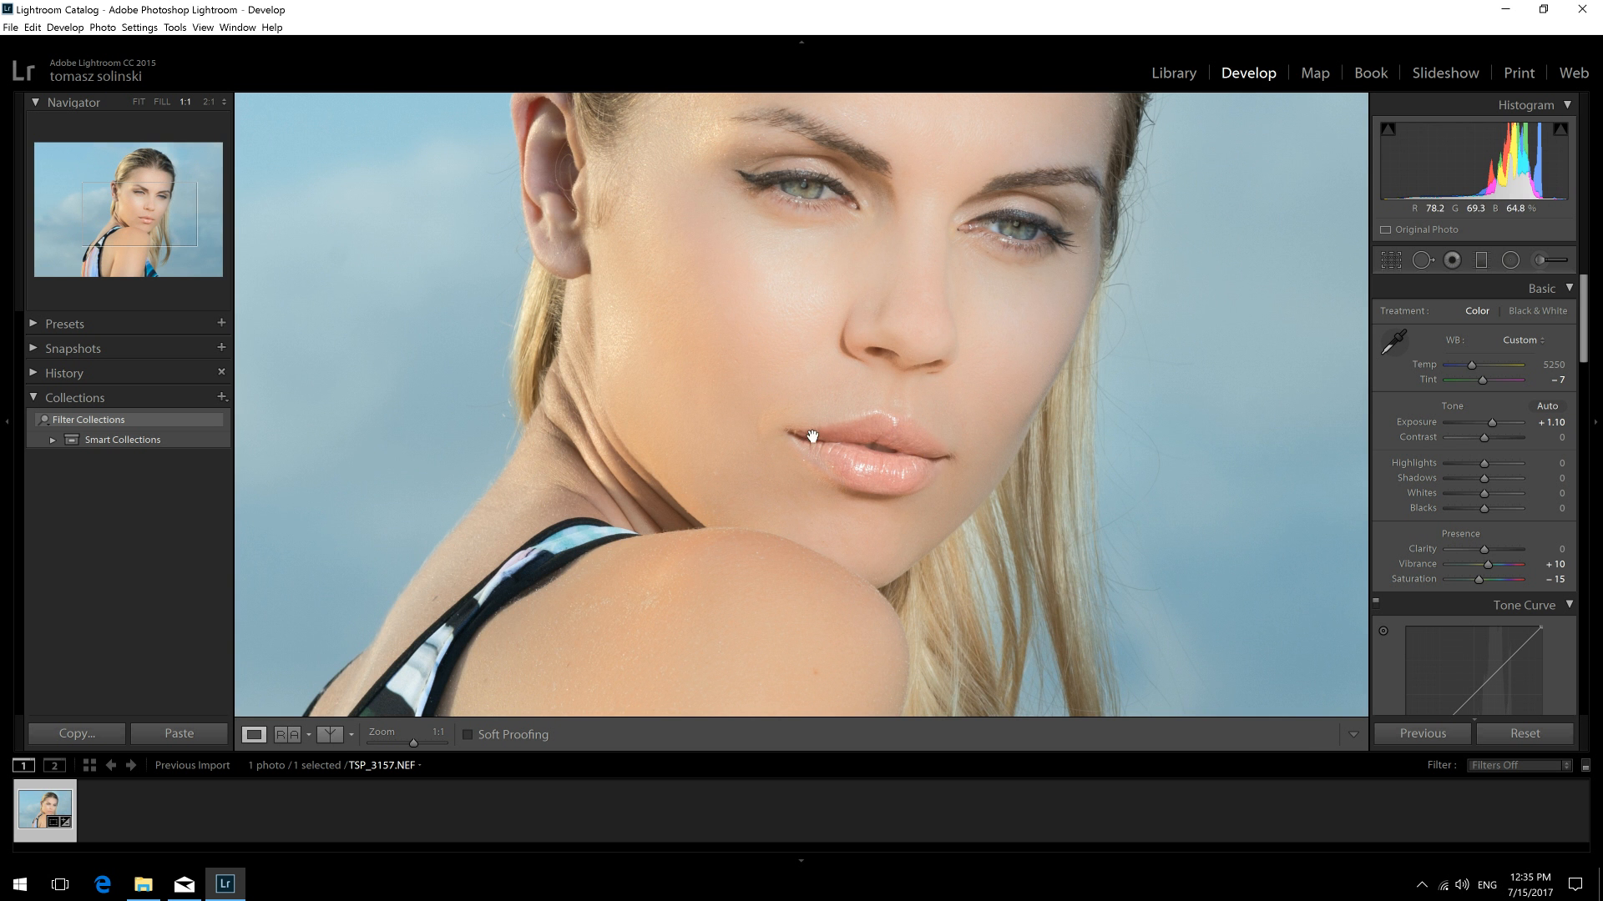
# - Set up a new Adjustment Brush with the Tint effect at 46 and a brush size of 5
pyautogui.click(1542, 261)
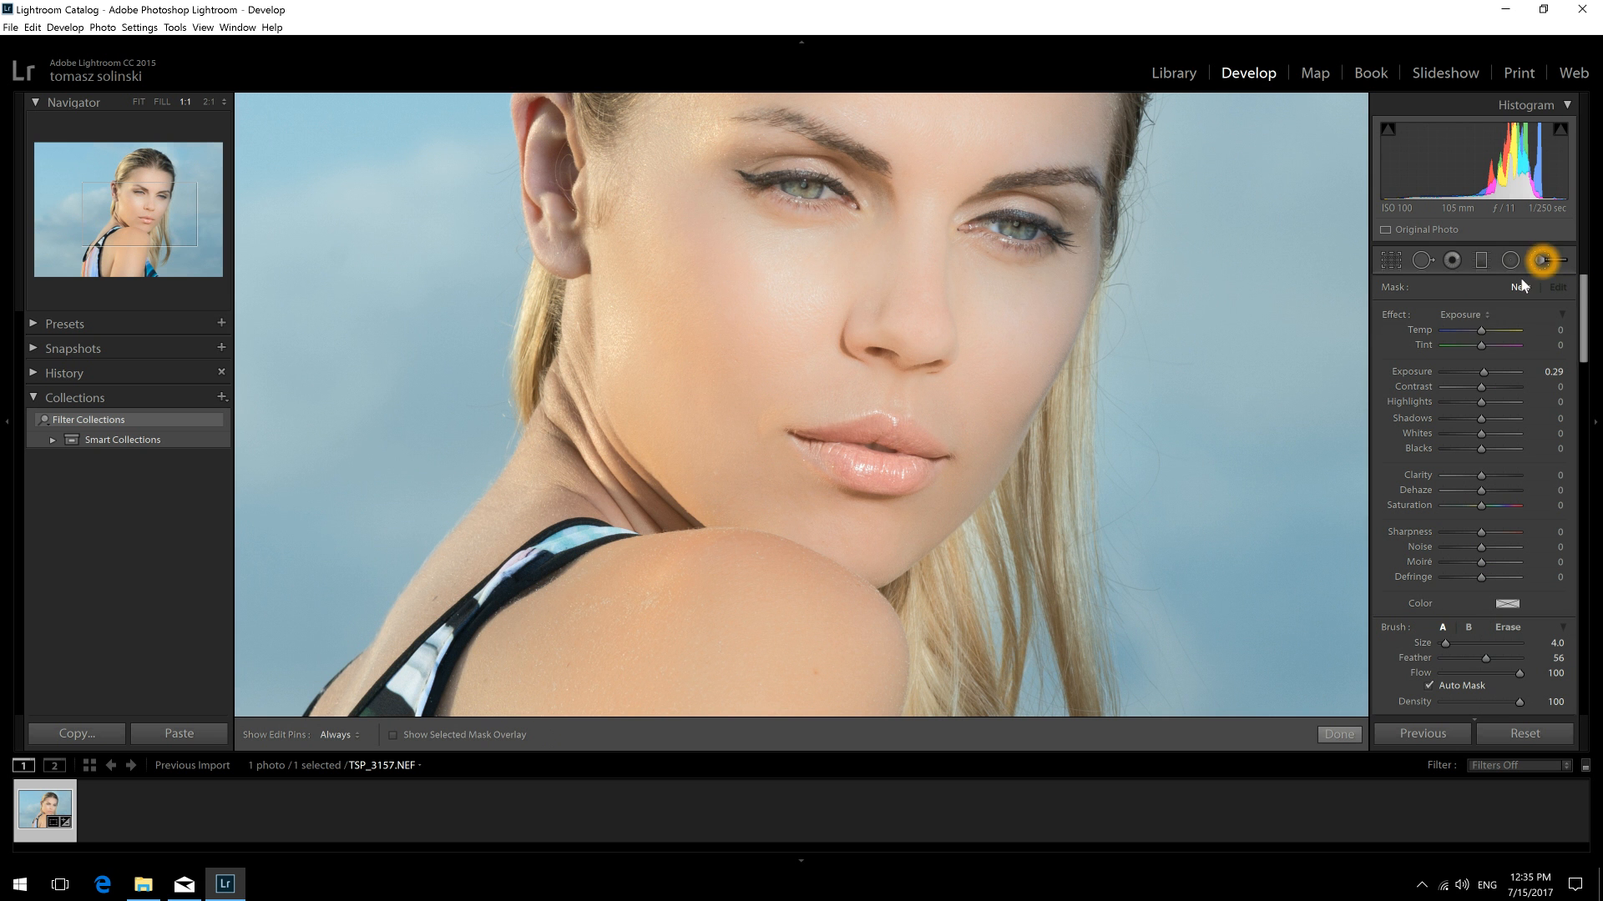
pyautogui.click(1490, 316)
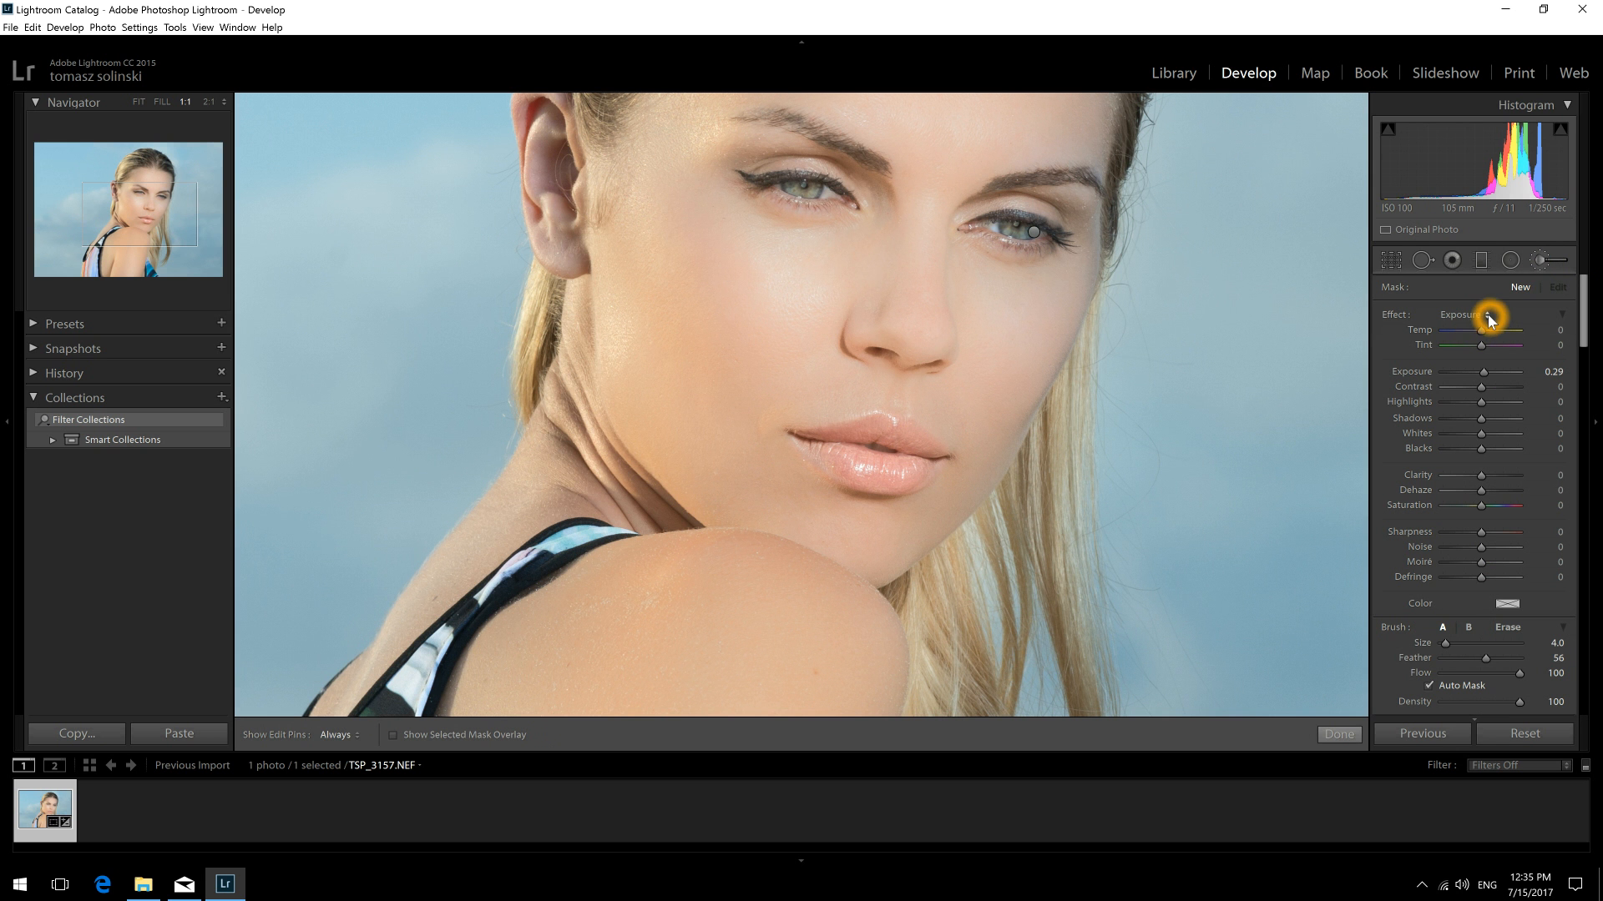
pyautogui.click(1541, 263)
pyautogui.click(1488, 316)
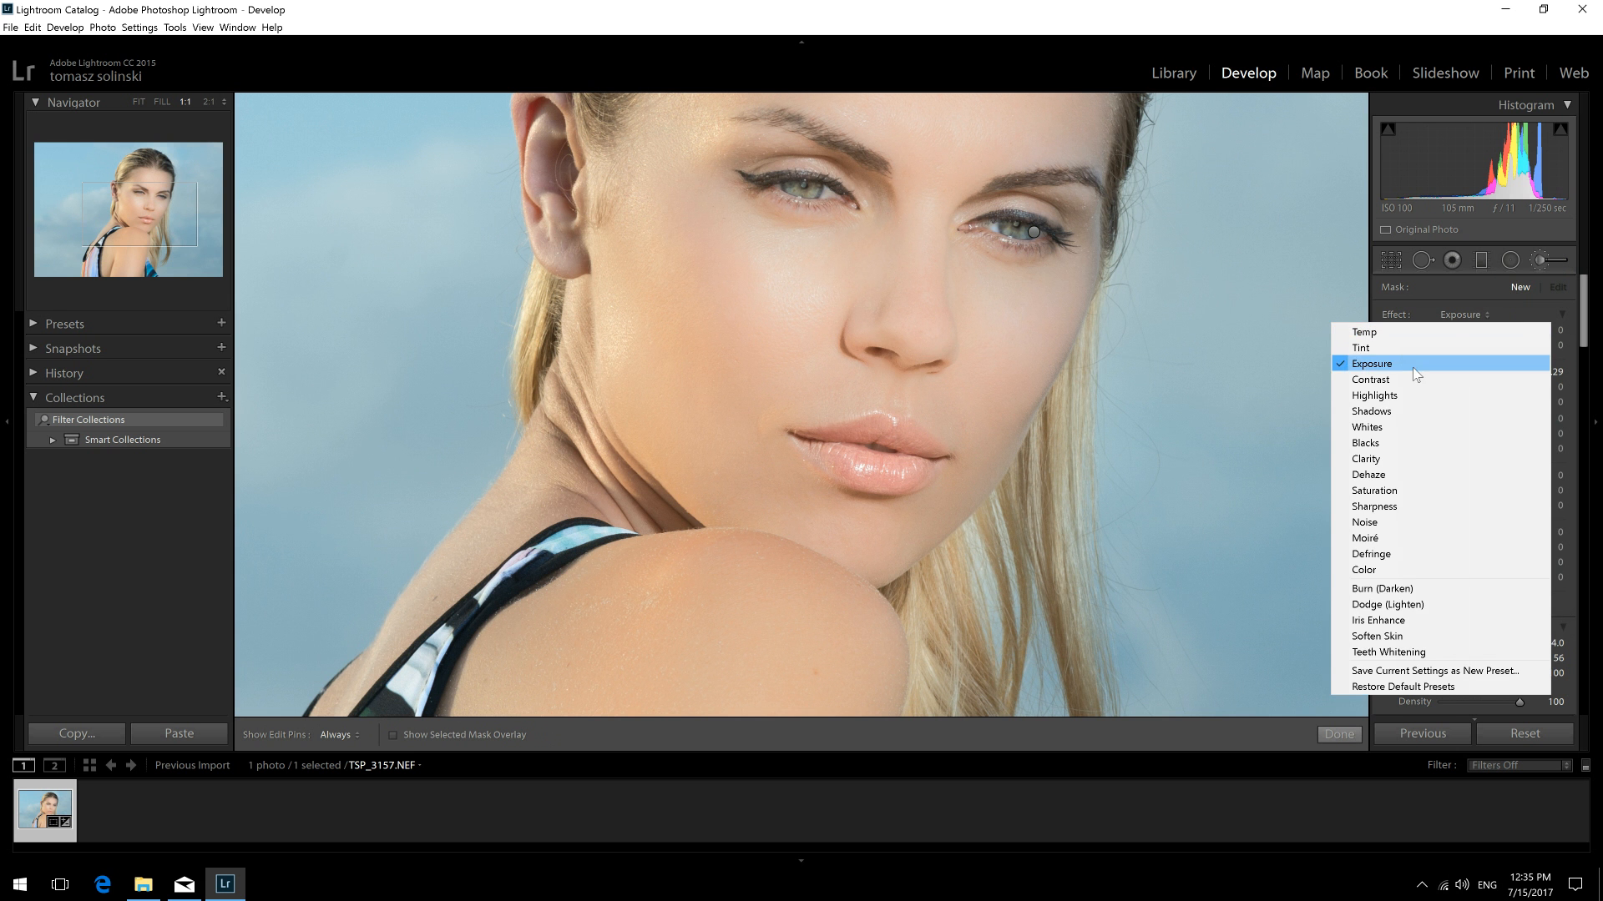
pyautogui.click(1402, 348)
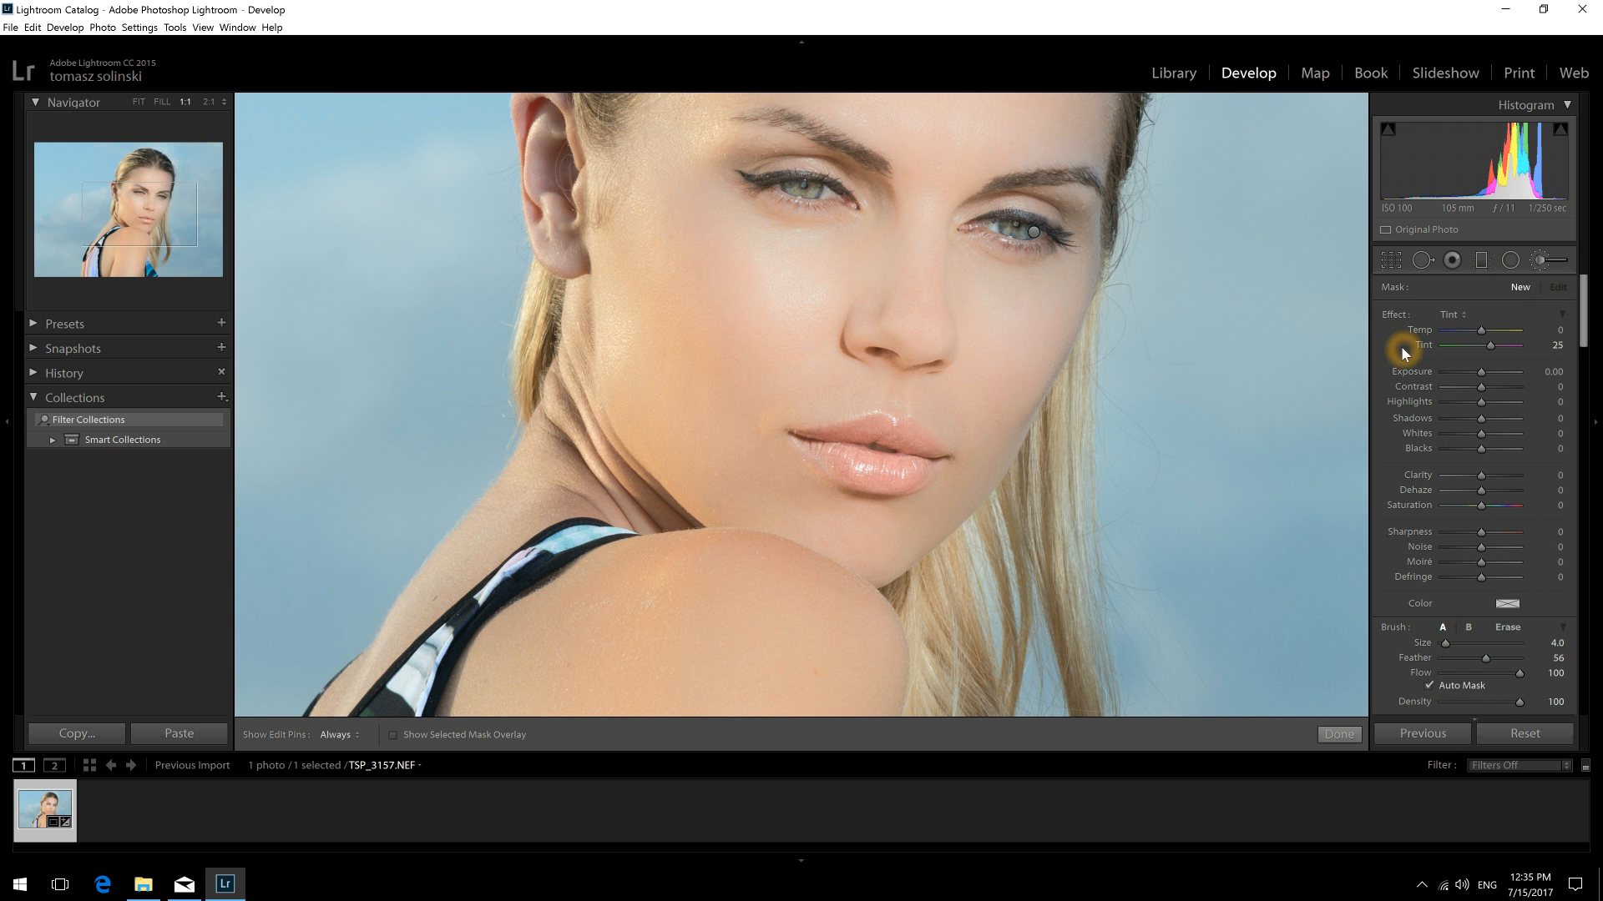
pyautogui.click(1495, 346)
pyautogui.scroll(1, 922, 458)
# - Paint the upper and lower lips with the edit pins hidden, adjust the brush to Temp -1 and Tint 45, and finish
pyautogui.moveTo(928, 457); pyautogui.dragTo(928, 457)
pyautogui.press('h')
pyautogui.click(914, 442)
pyautogui.click(896, 440)
pyautogui.click(816, 441)
pyautogui.click(925, 461)
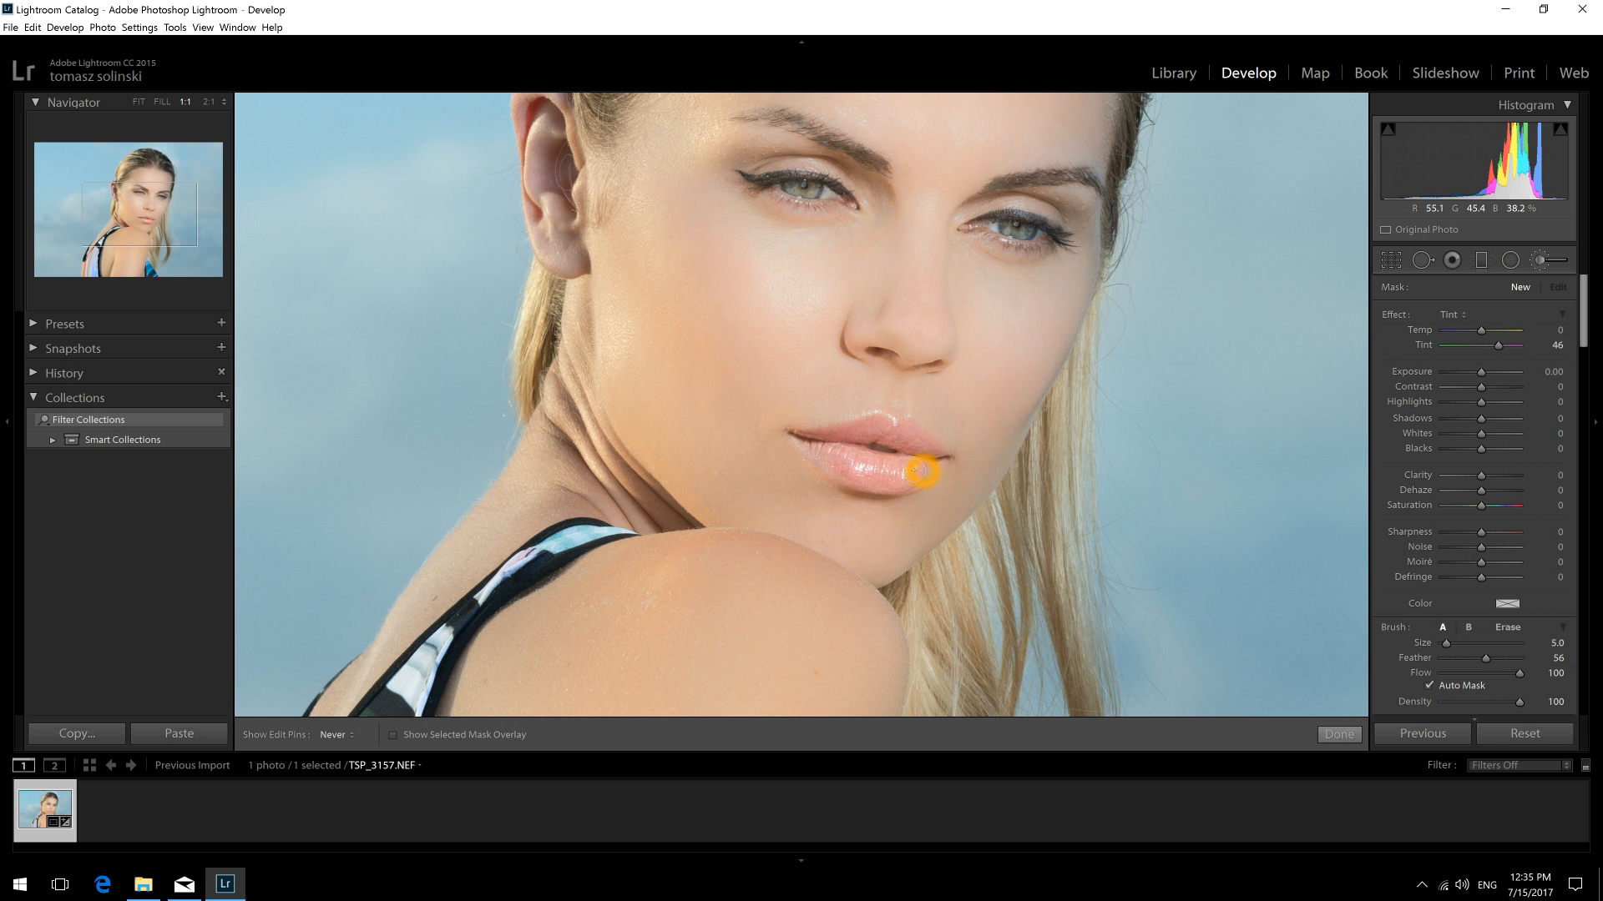
pyautogui.click(842, 451)
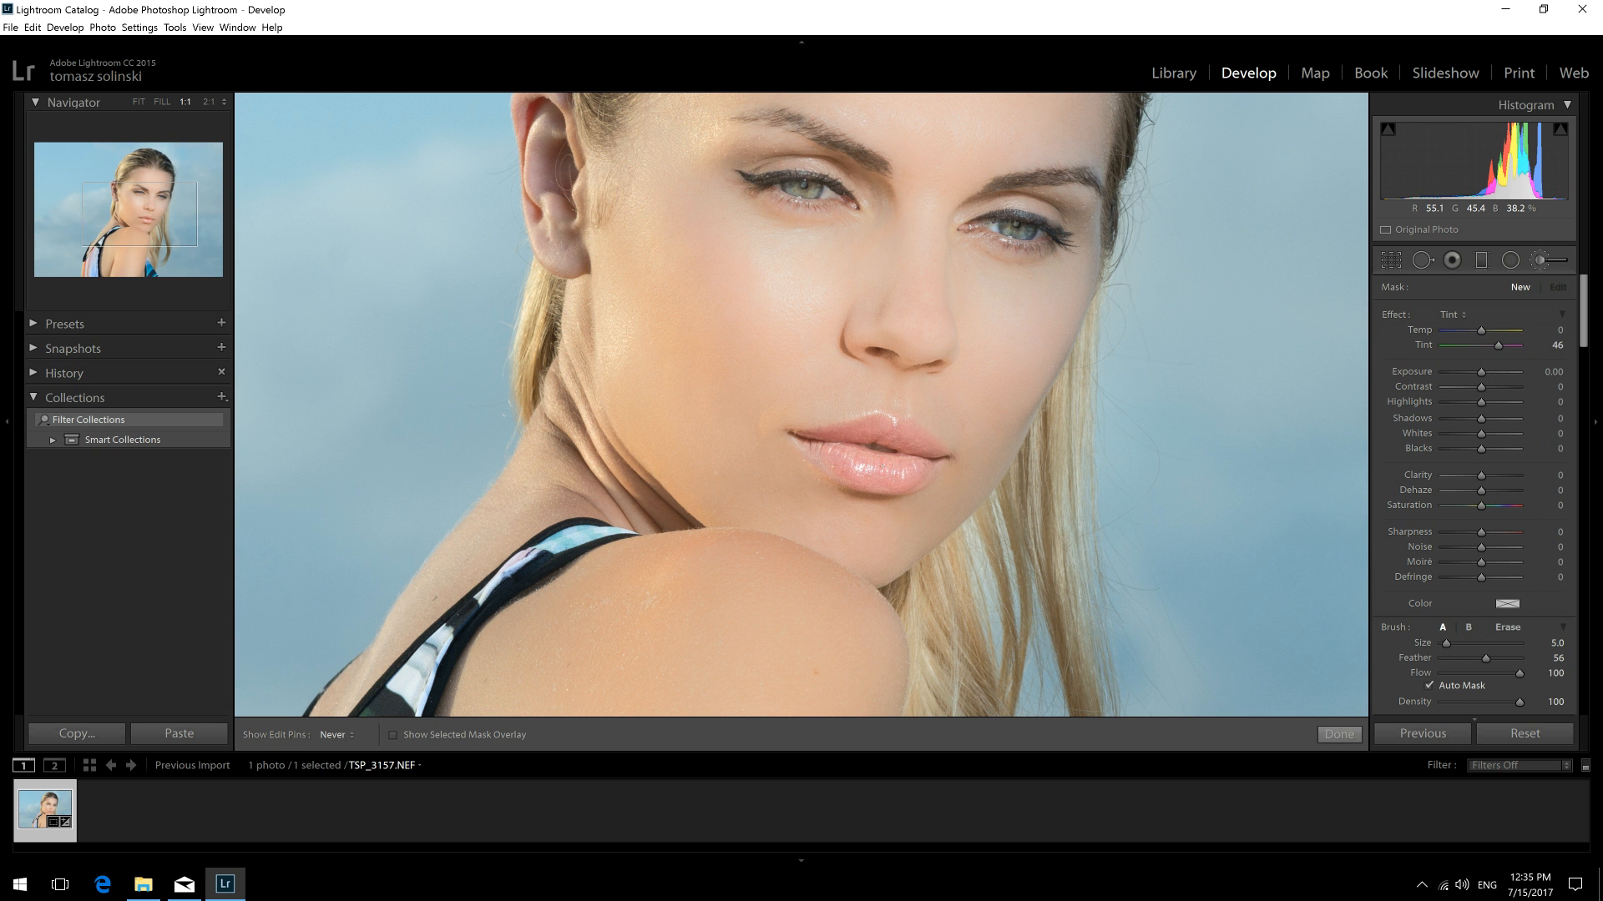
pyautogui.click(929, 456)
pyautogui.moveTo(855, 443); pyautogui.dragTo(823, 443)
pyautogui.click(885, 424)
pyautogui.click(913, 433)
pyautogui.click(922, 449)
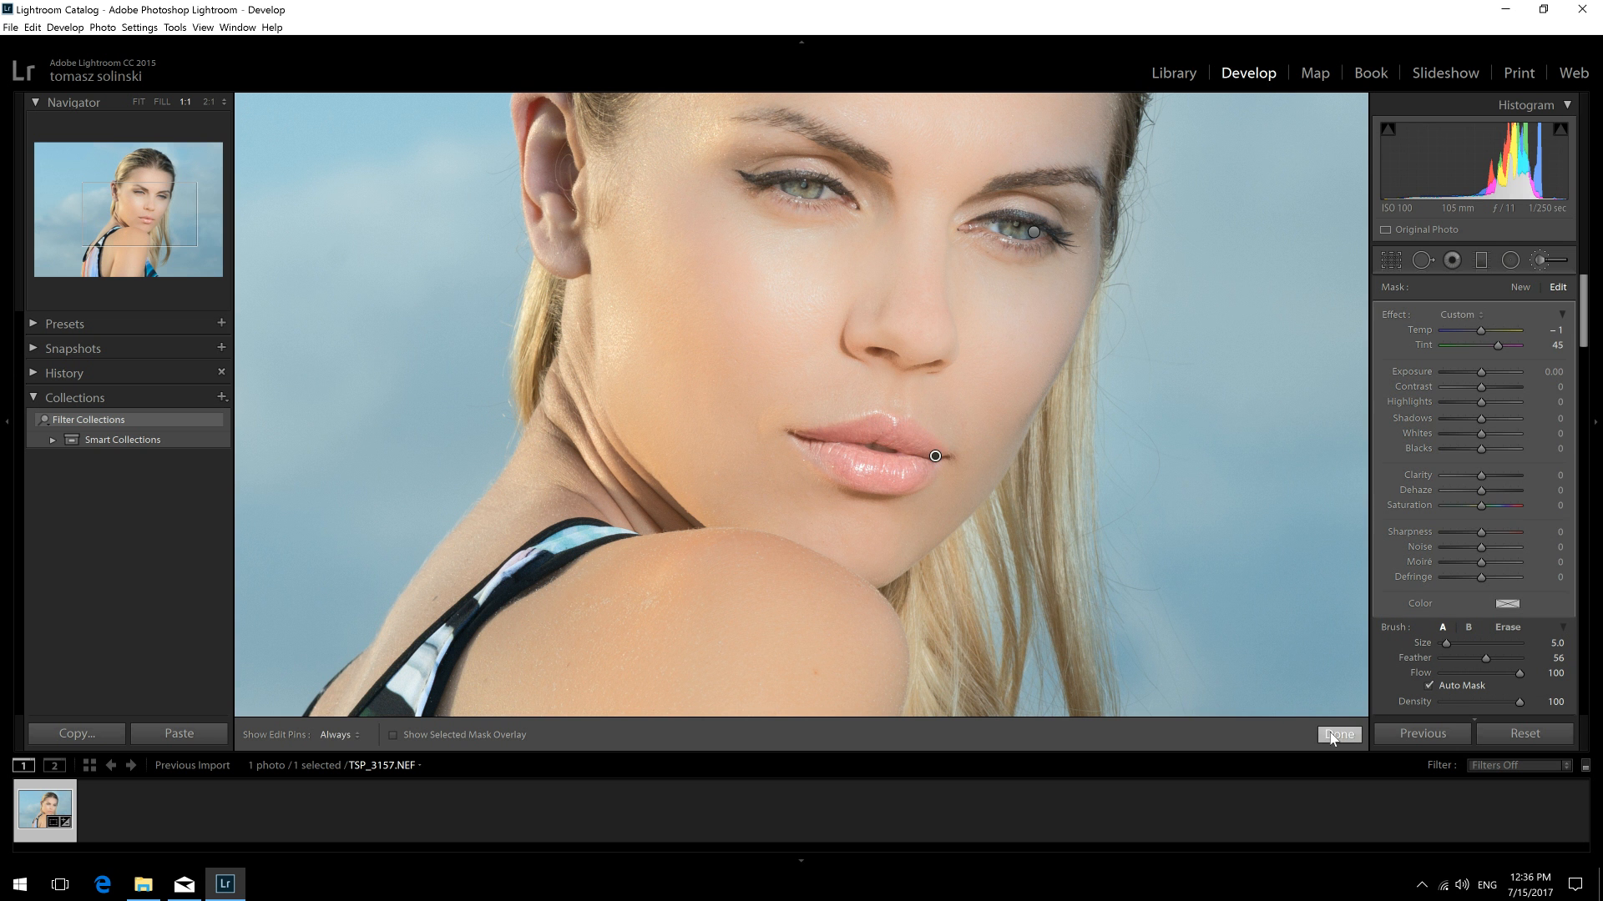
pyautogui.click(1335, 735)
pyautogui.click(1152, 357)
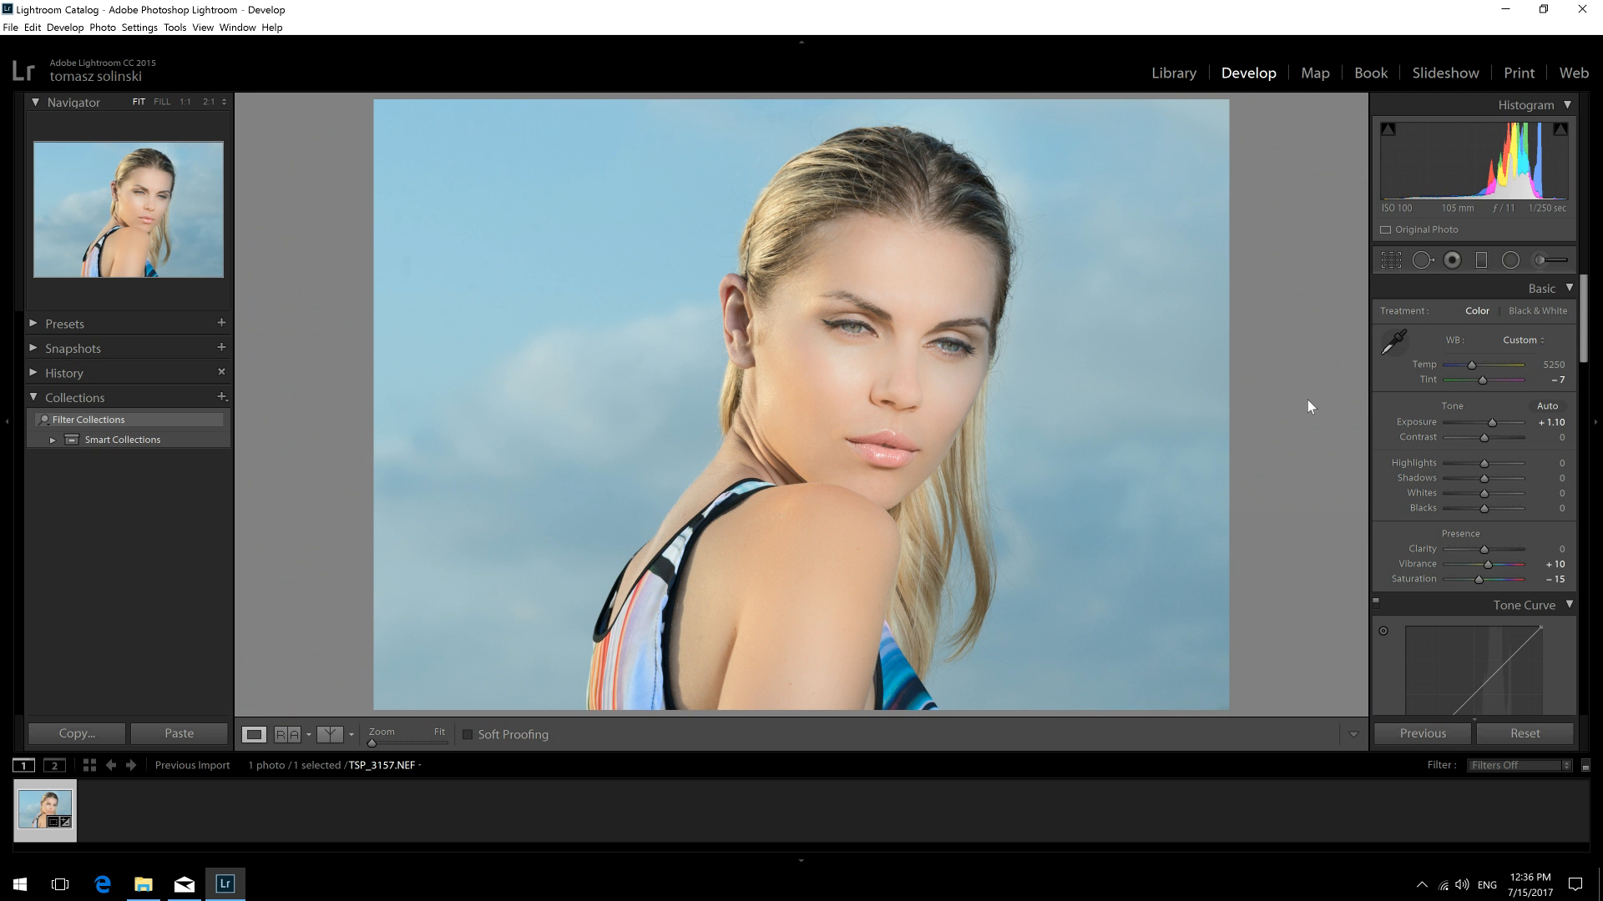
# - Set the Basic tone values to Shadows -13, Whites +20 and Blacks +25
pyautogui.click(1502, 475)
pyautogui.click(1500, 481)
pyautogui.click(1501, 481)
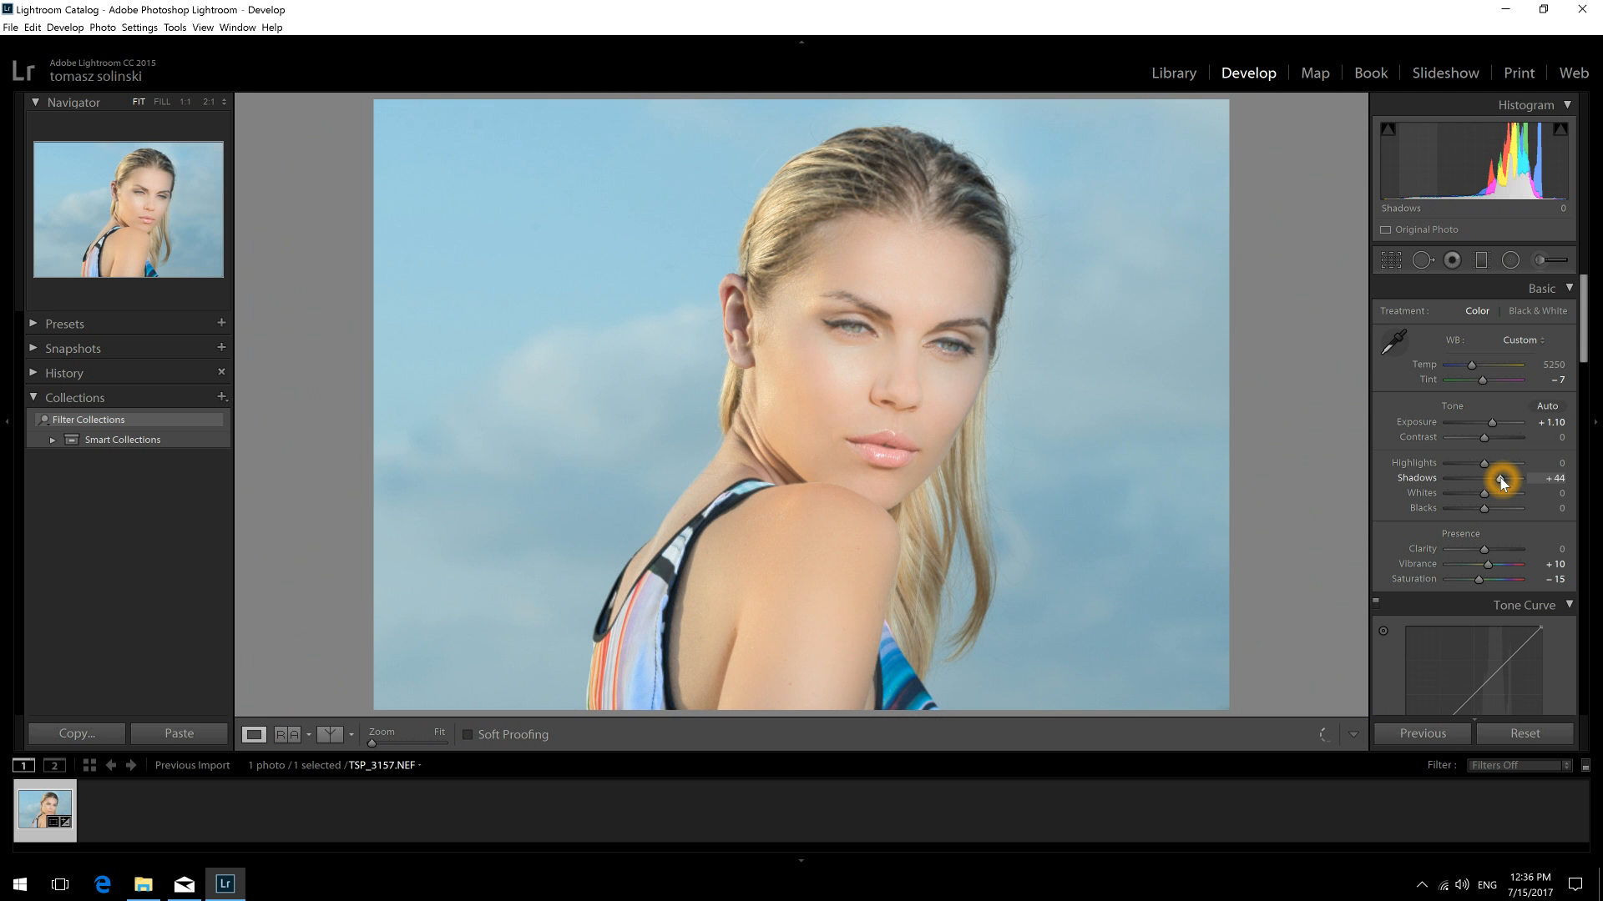
pyautogui.moveTo(1499, 477)
pyautogui.mouseDown()
pyautogui.moveTo(1475, 482)
pyautogui.moveTo(1485, 498)
pyautogui.mouseUp()
pyautogui.click(1483, 496)
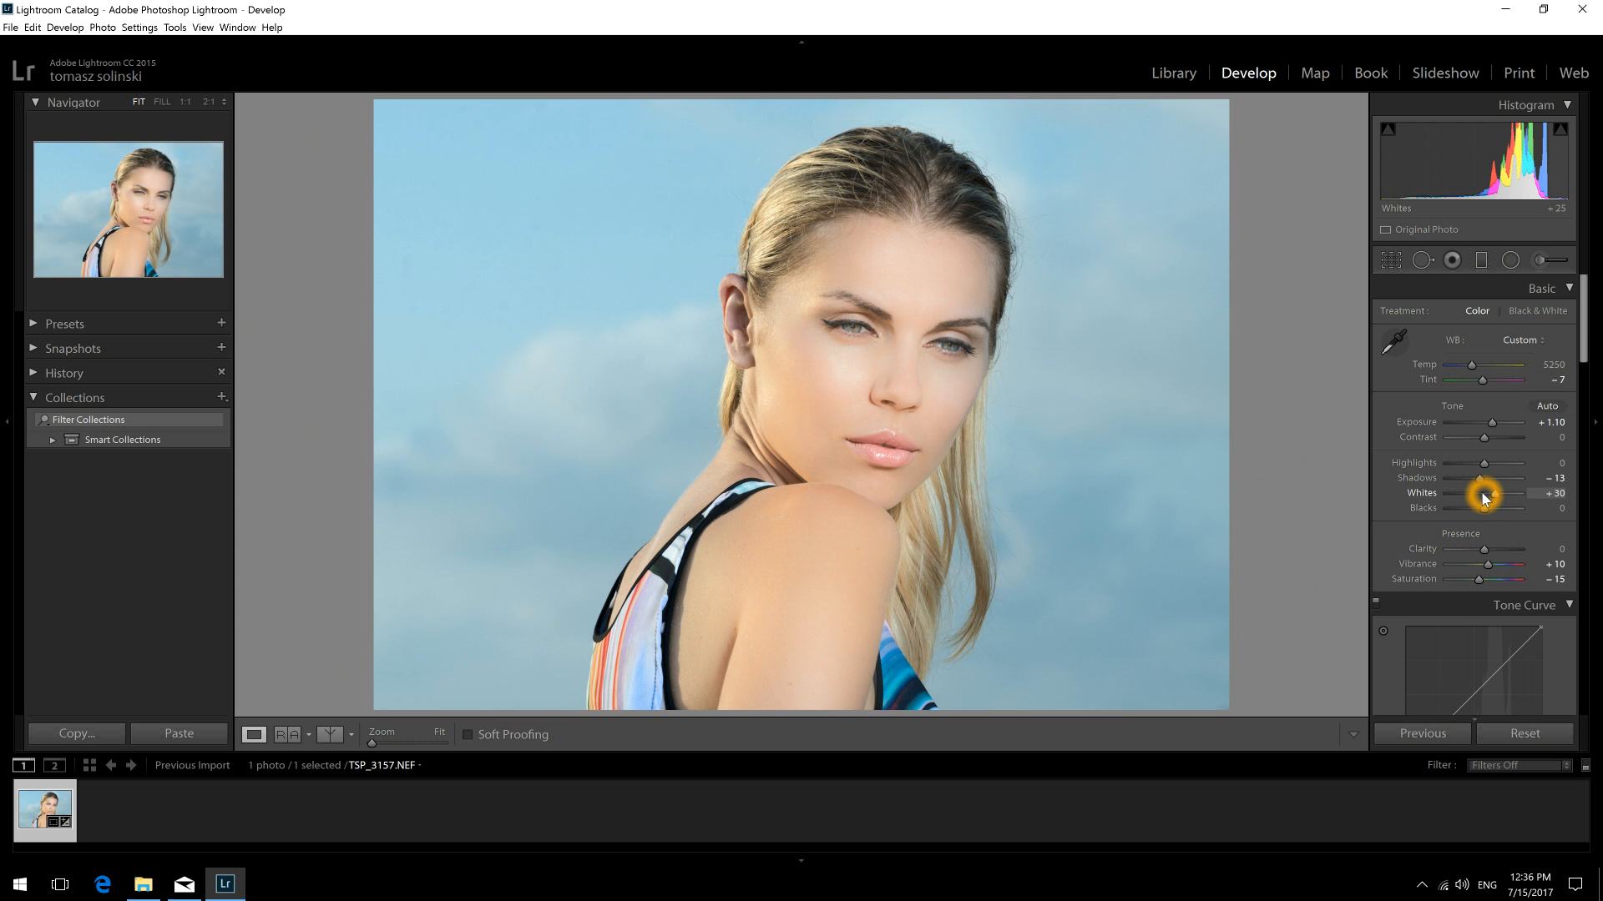
pyautogui.moveTo(1484, 498); pyautogui.dragTo(1488, 515)
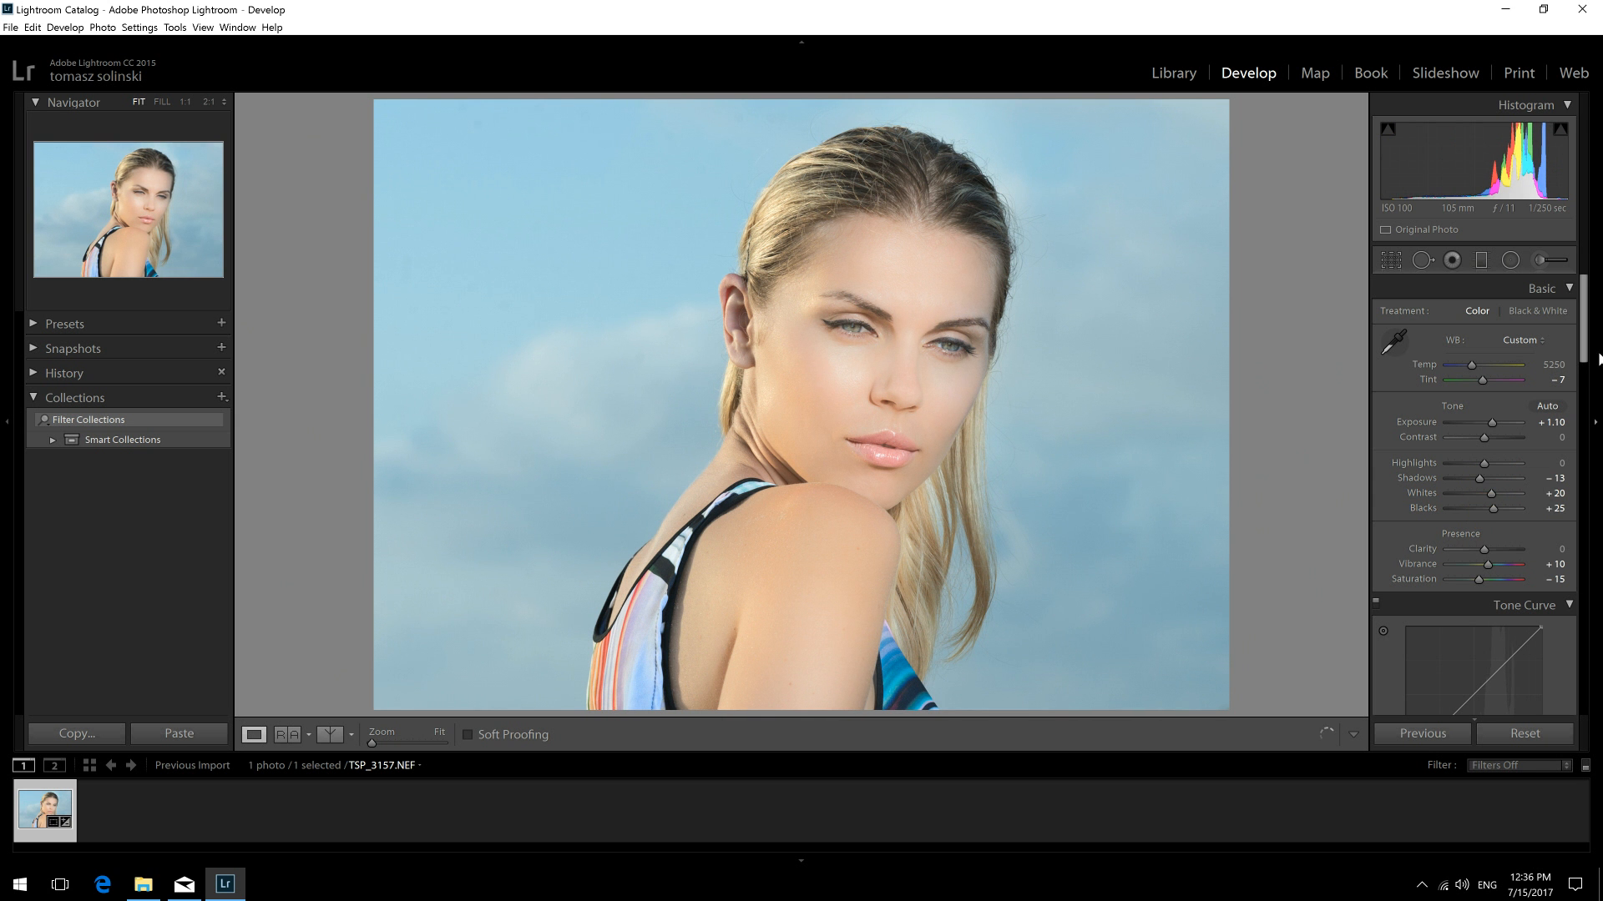
# - Set the Sharpening Masking to 32
pyautogui.click(1580, 341)
pyautogui.moveTo(1580, 340); pyautogui.dragTo(1583, 510)
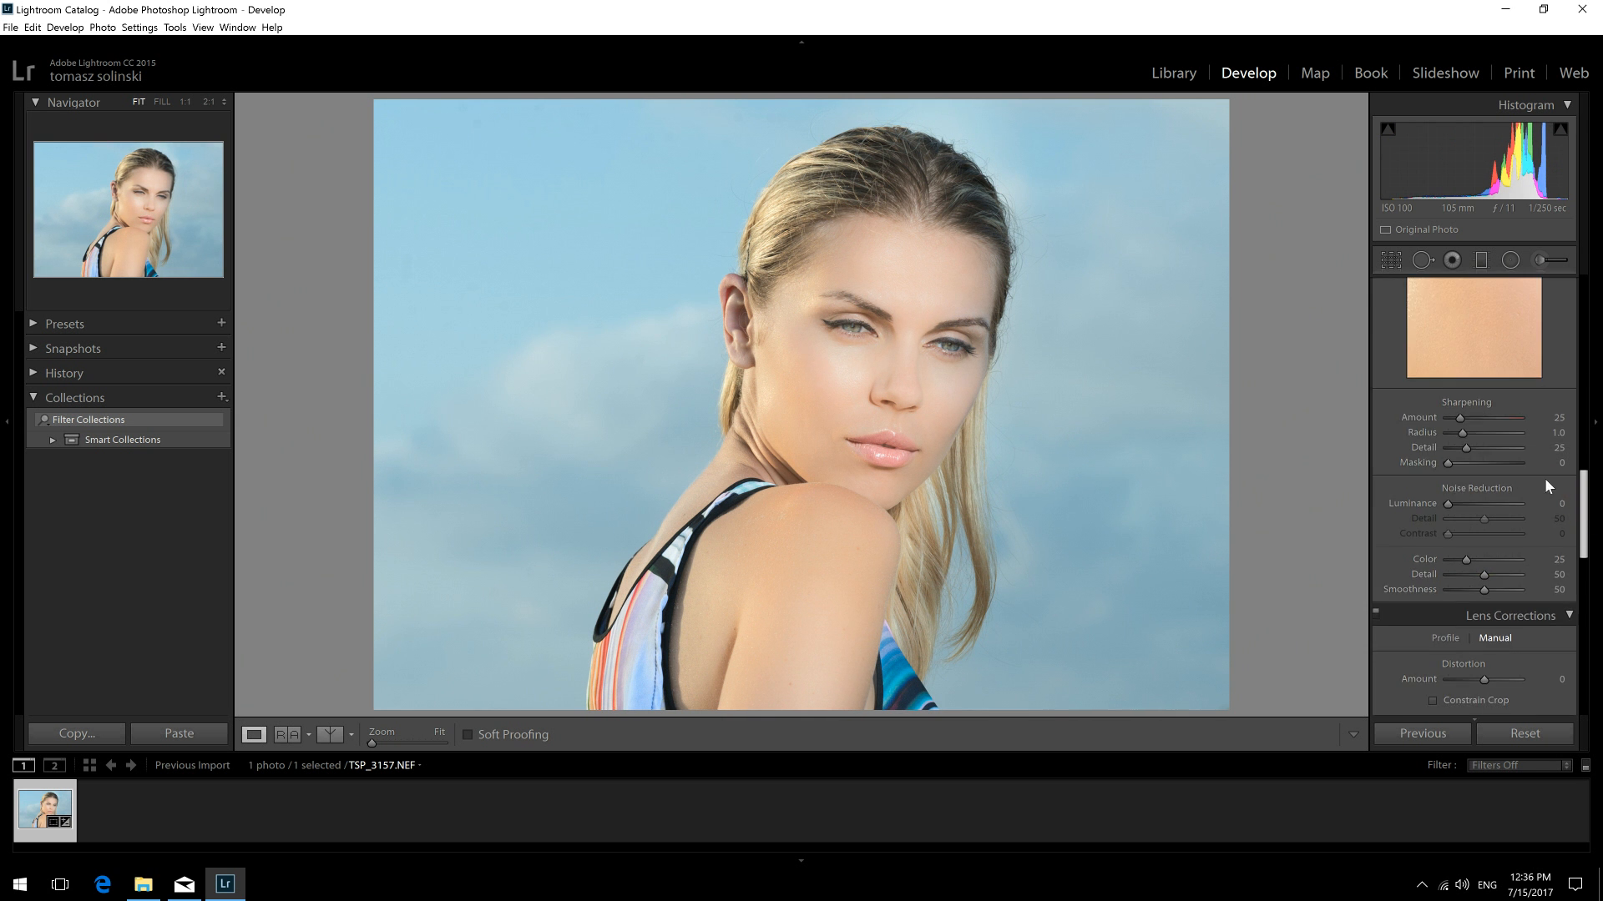
pyautogui.moveTo(1461, 419); pyautogui.dragTo(1463, 420)
pyautogui.click(1467, 464)
pyautogui.click(1470, 464)
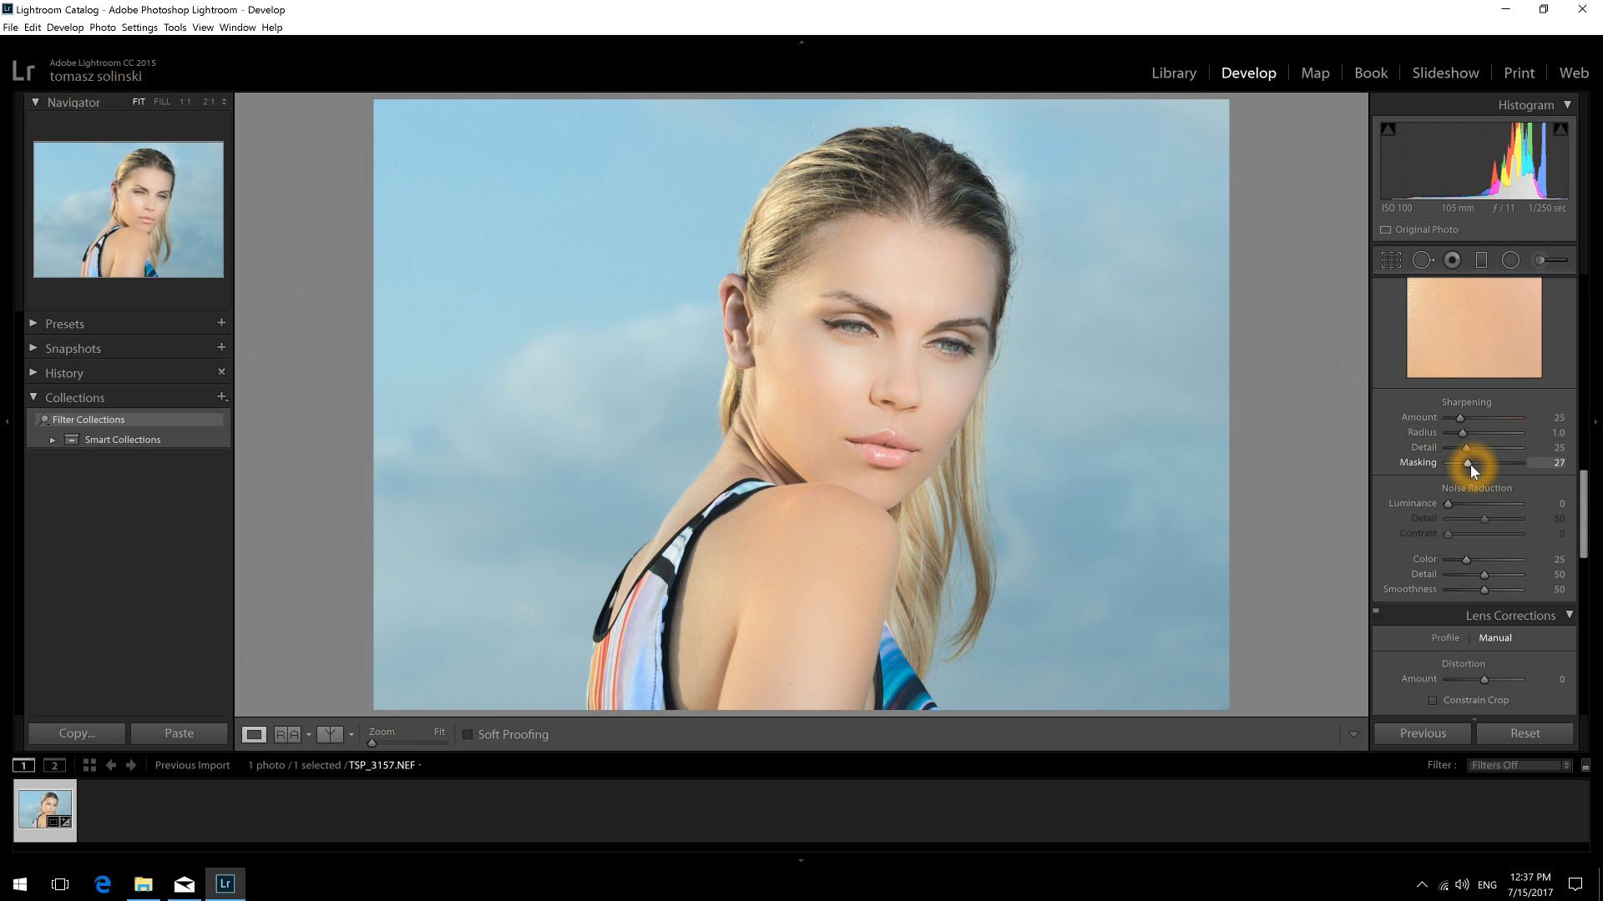
# - Set Noise Reduction to Luminance 39 and Color 62
pyautogui.click(1471, 506)
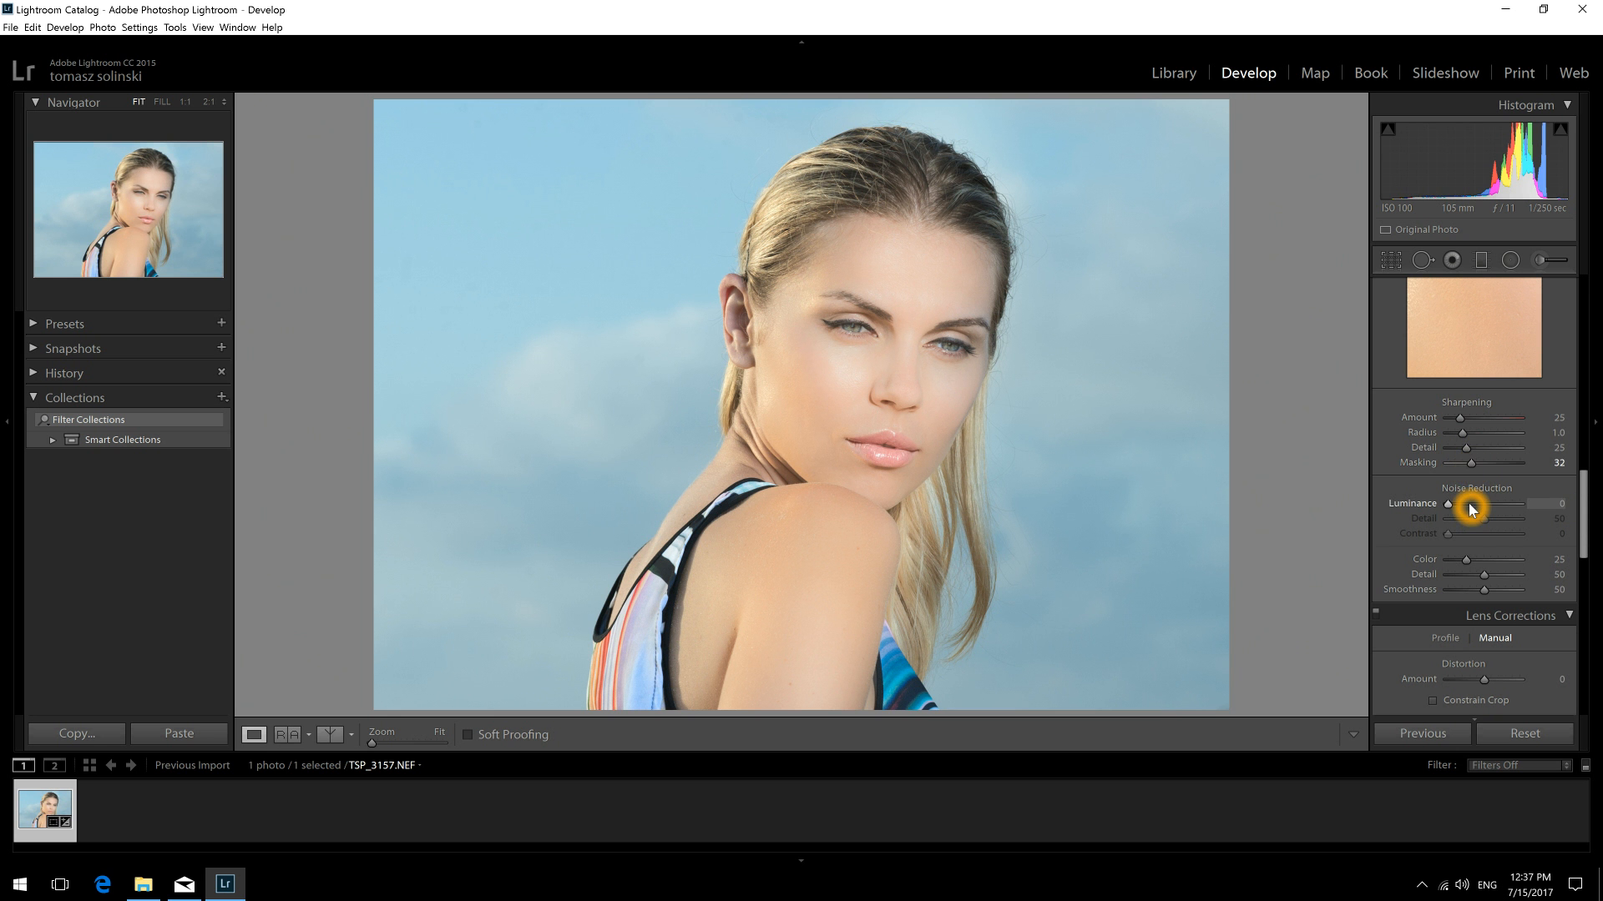
pyautogui.click(1471, 506)
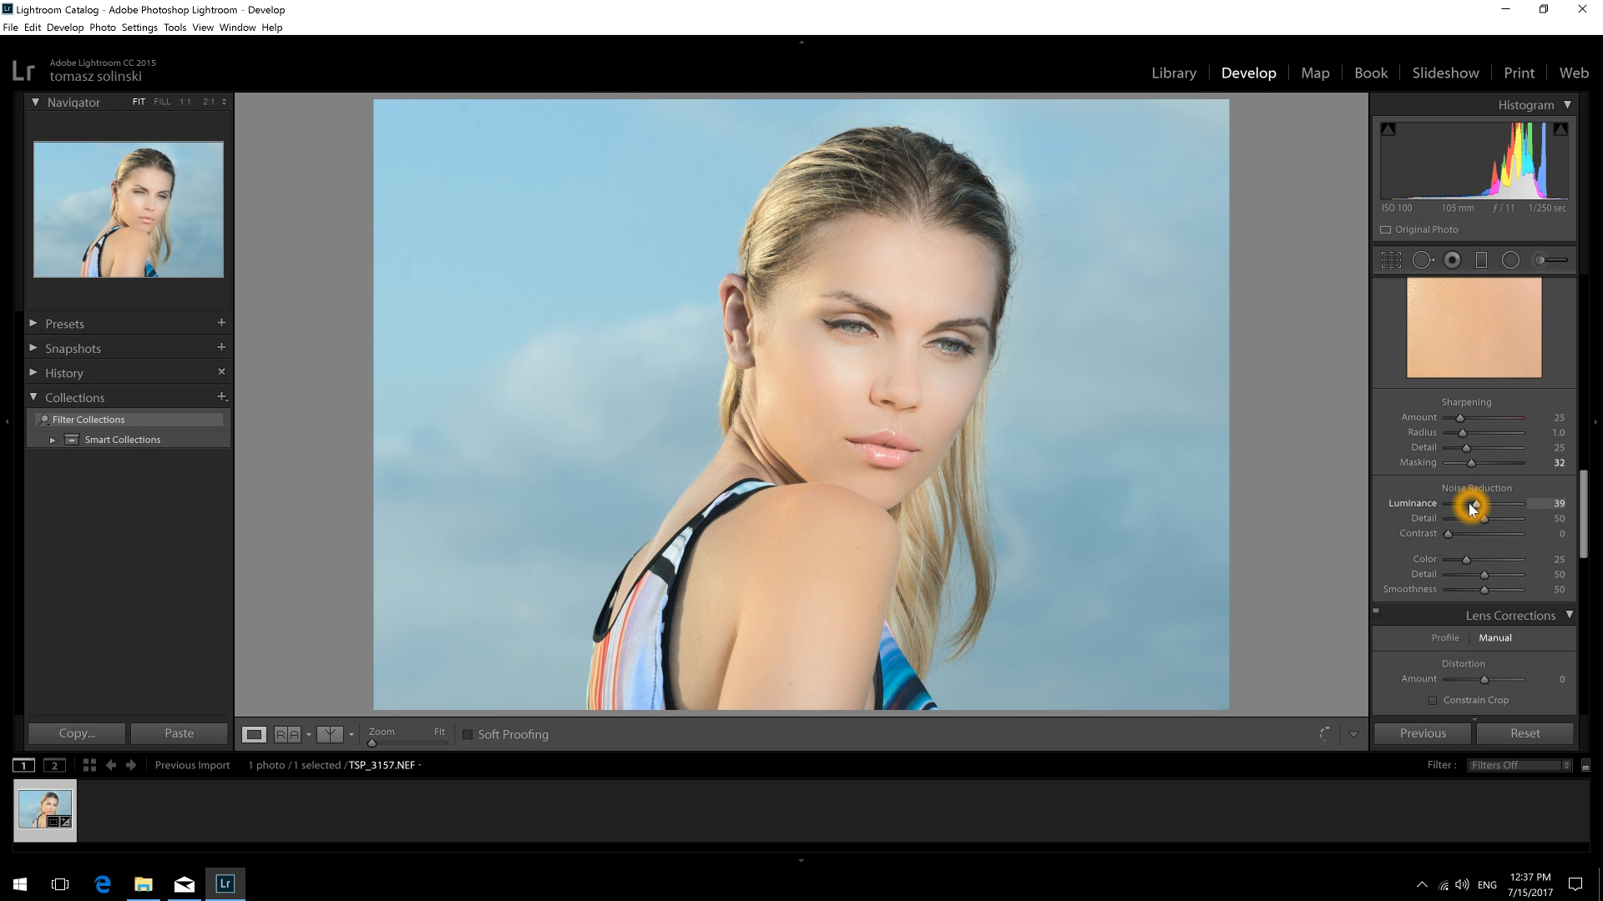
pyautogui.click(1487, 563)
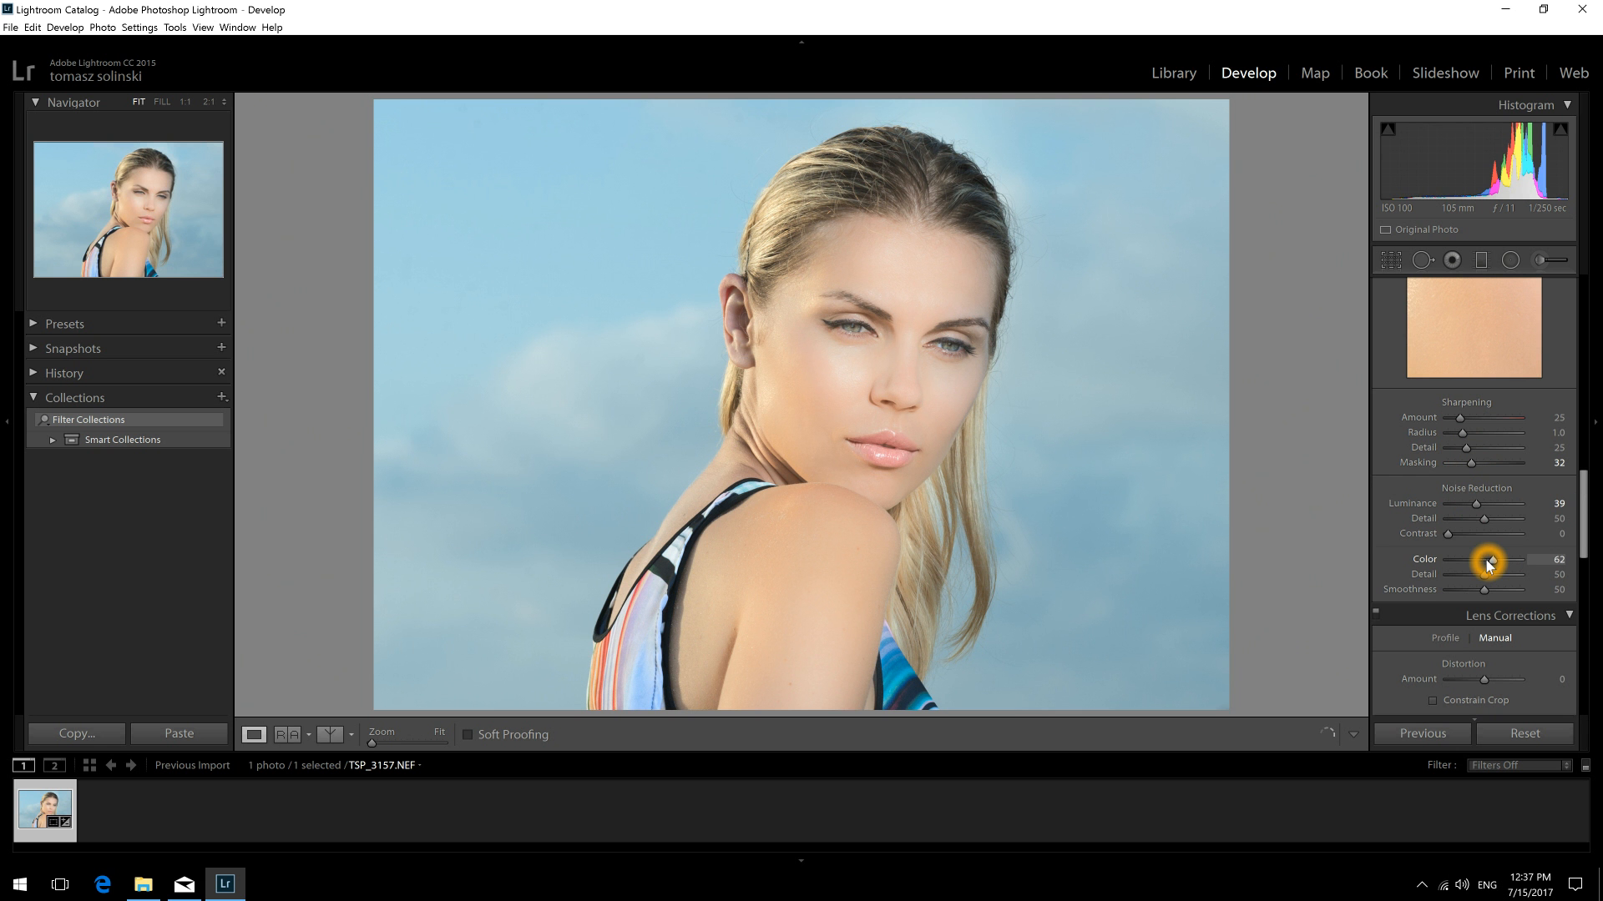
# - Set the manual Lens Corrections Distortion Amount to +100
pyautogui.click(1582, 527)
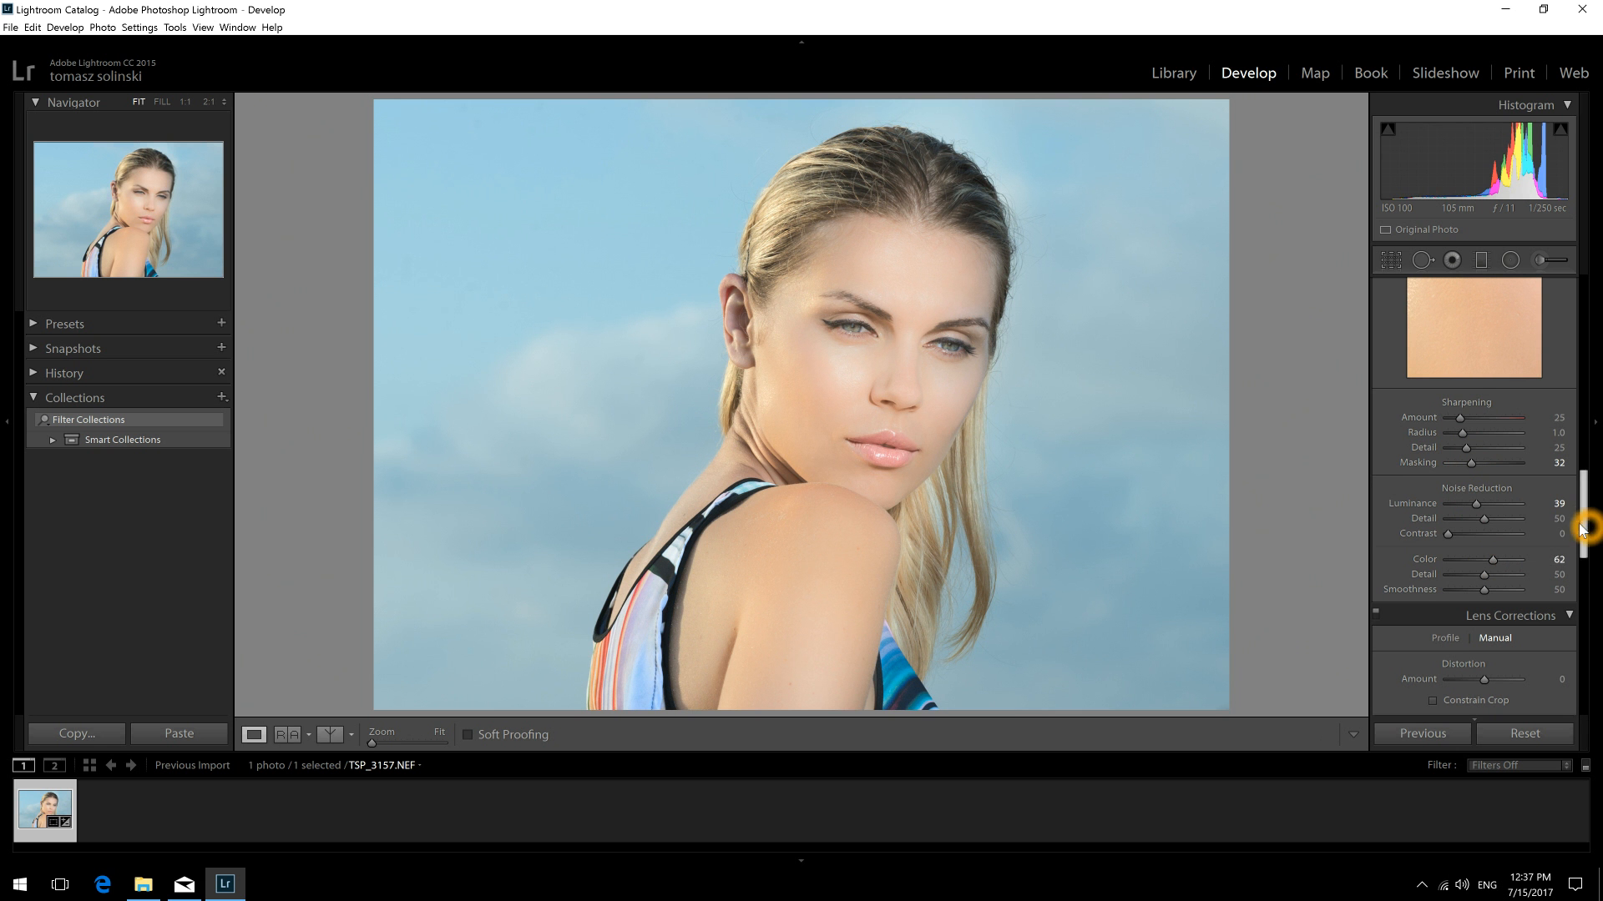
pyautogui.moveTo(1583, 527); pyautogui.dragTo(1585, 561)
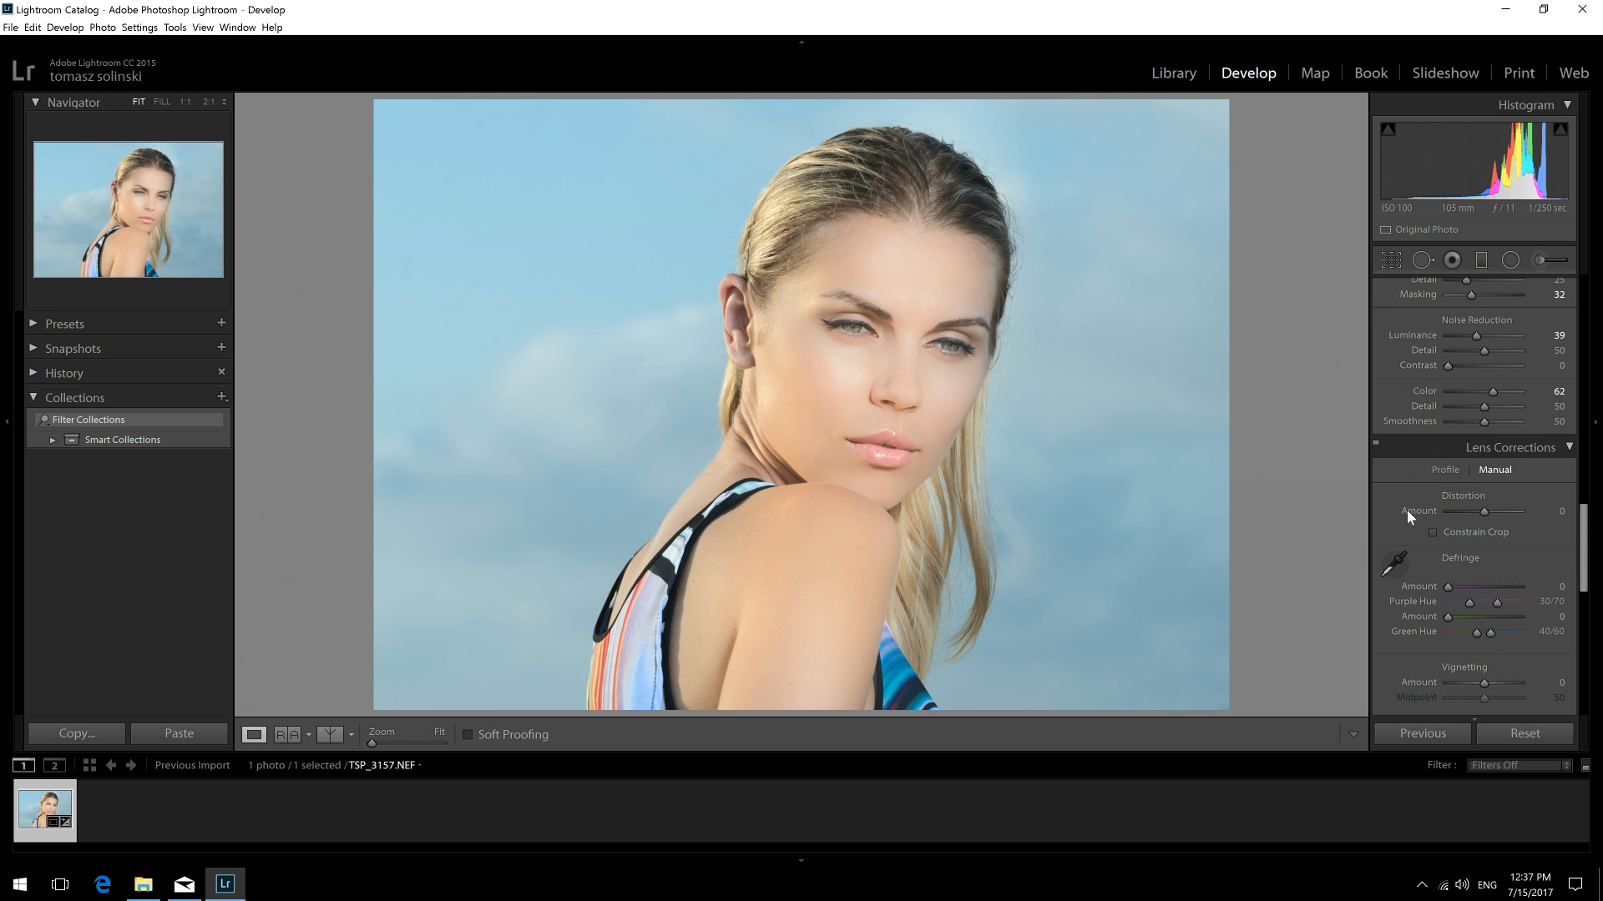
pyautogui.click(1500, 527)
pyautogui.click(1484, 512)
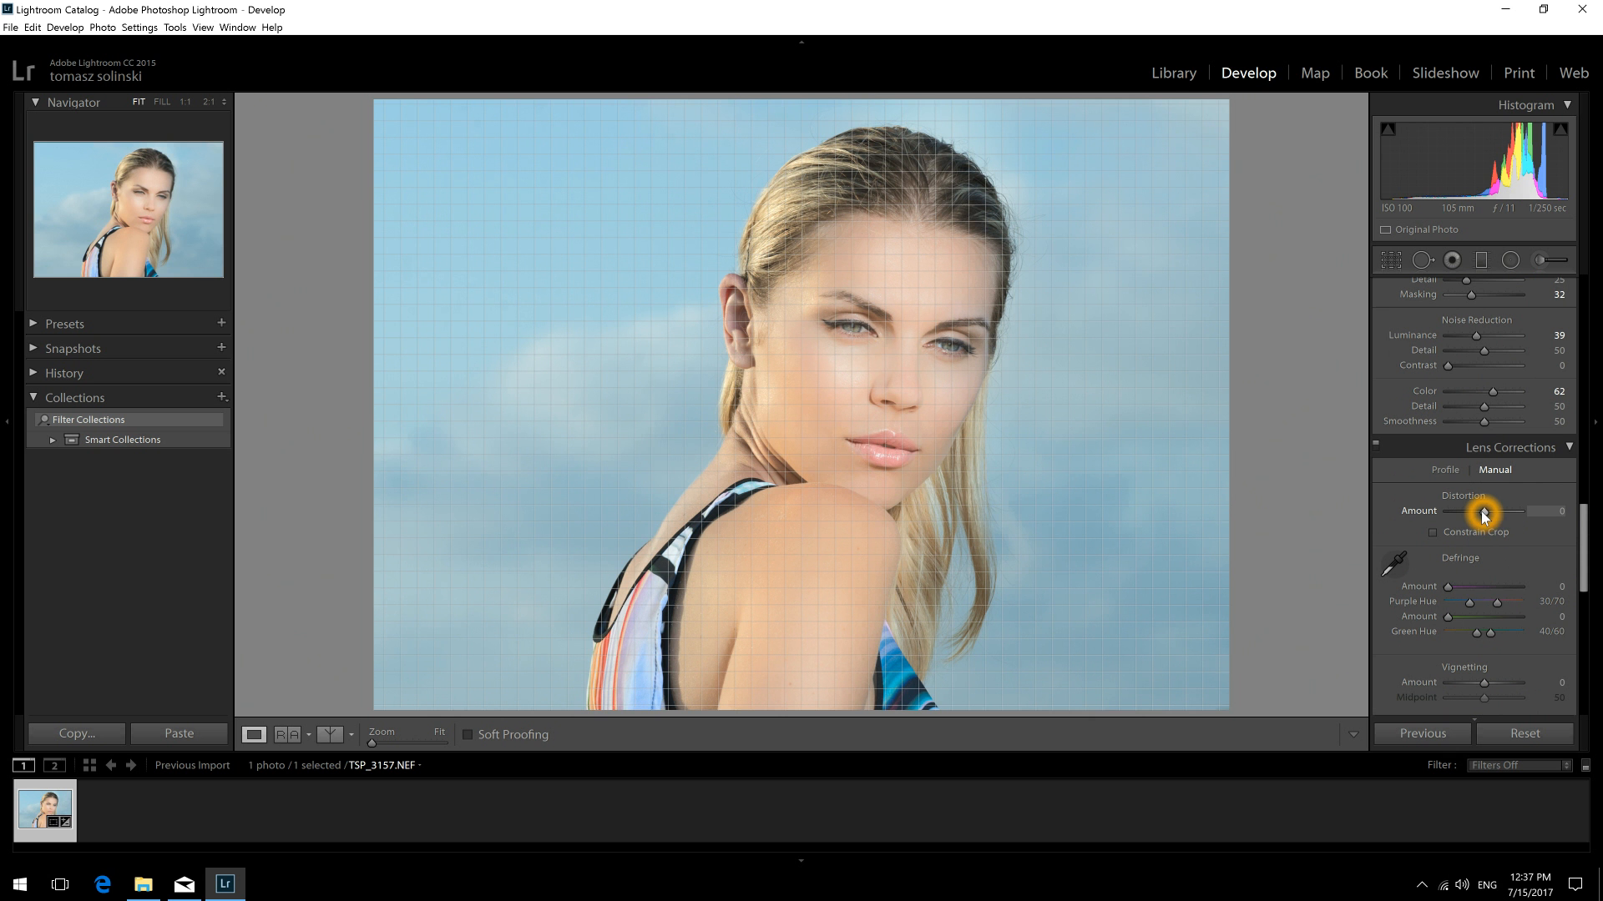
pyautogui.moveTo(1487, 511); pyautogui.dragTo(1522, 518)
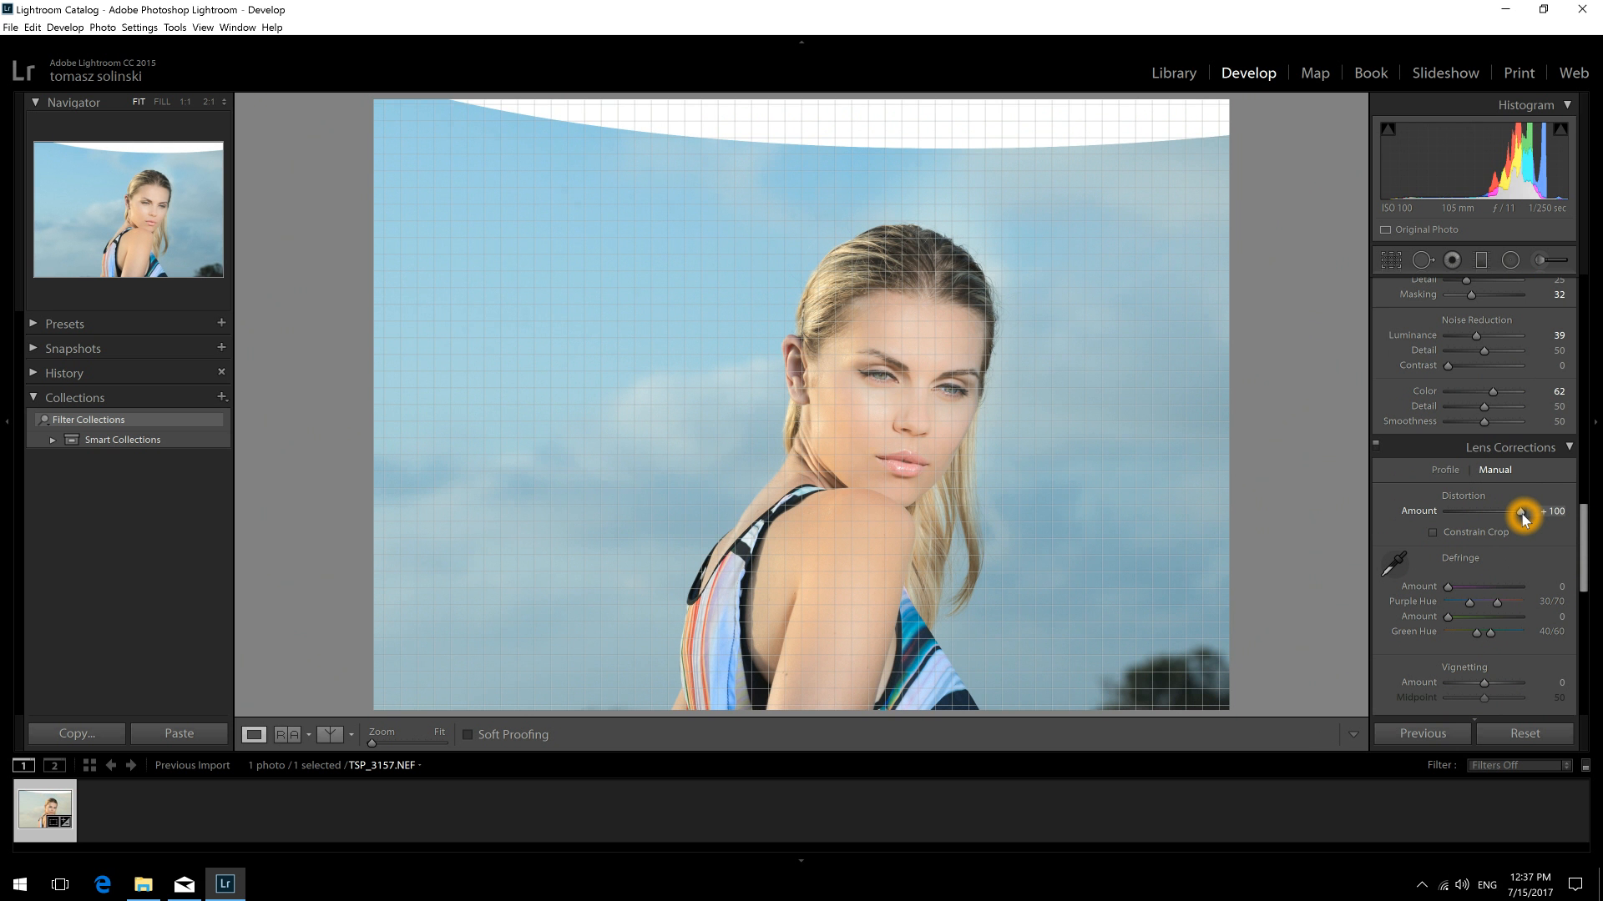
# - Crop the photo tighter around the woman at the 5 x 7 aspect, excluding the curved white edge above her
pyautogui.click(1392, 260)
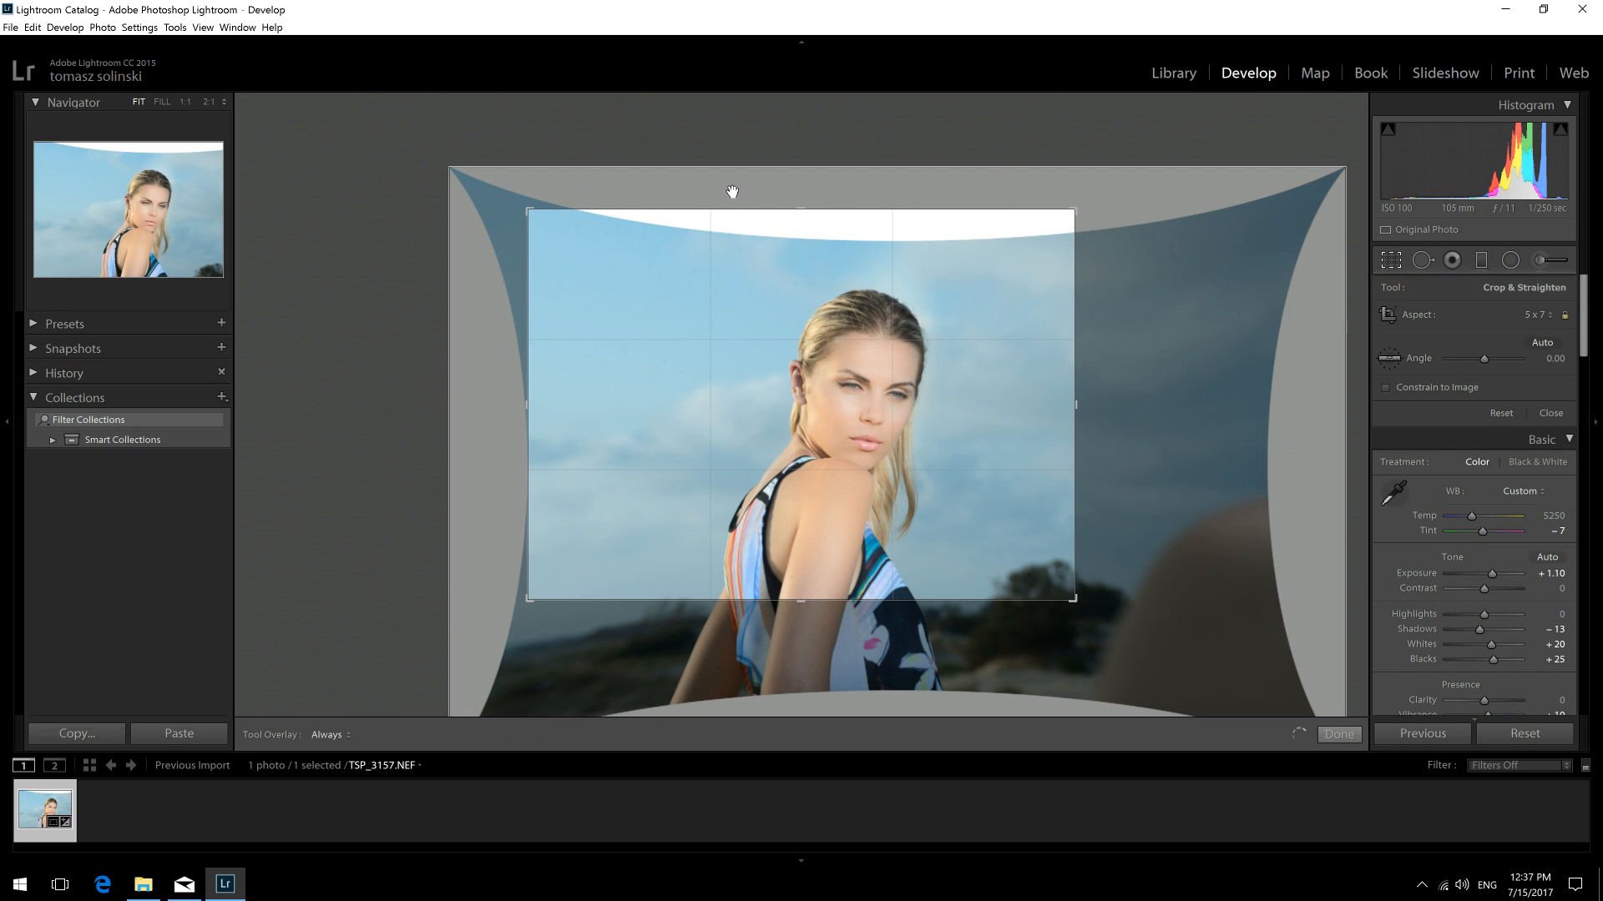
pyautogui.moveTo(529, 214); pyautogui.dragTo(553, 234)
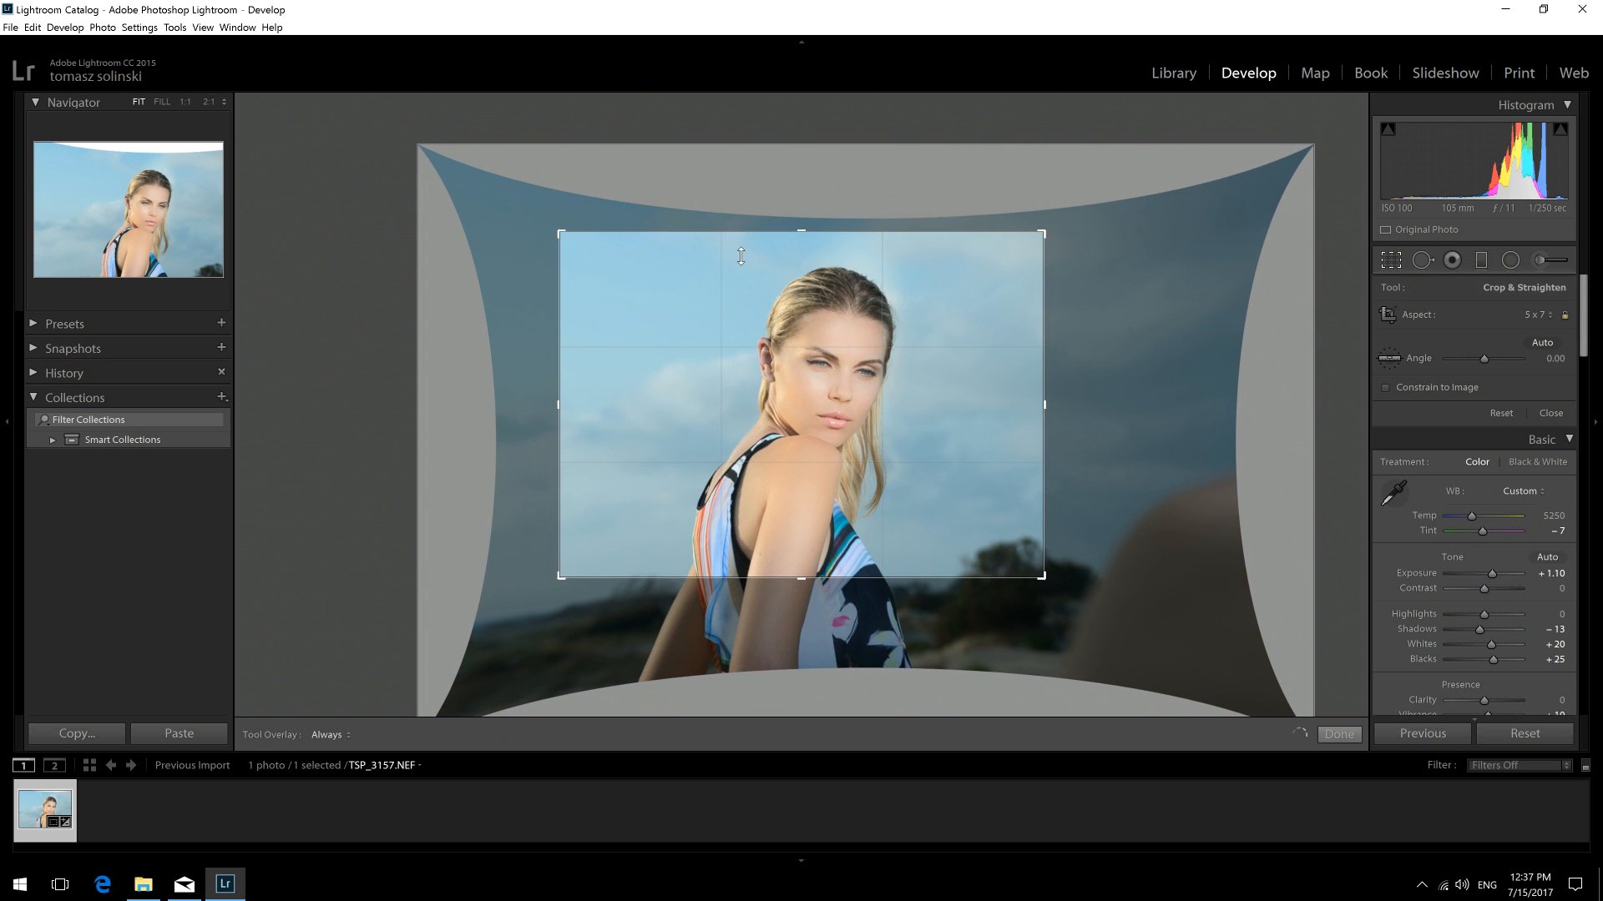
pyautogui.click(793, 234)
pyautogui.moveTo(803, 239); pyautogui.dragTo(800, 248)
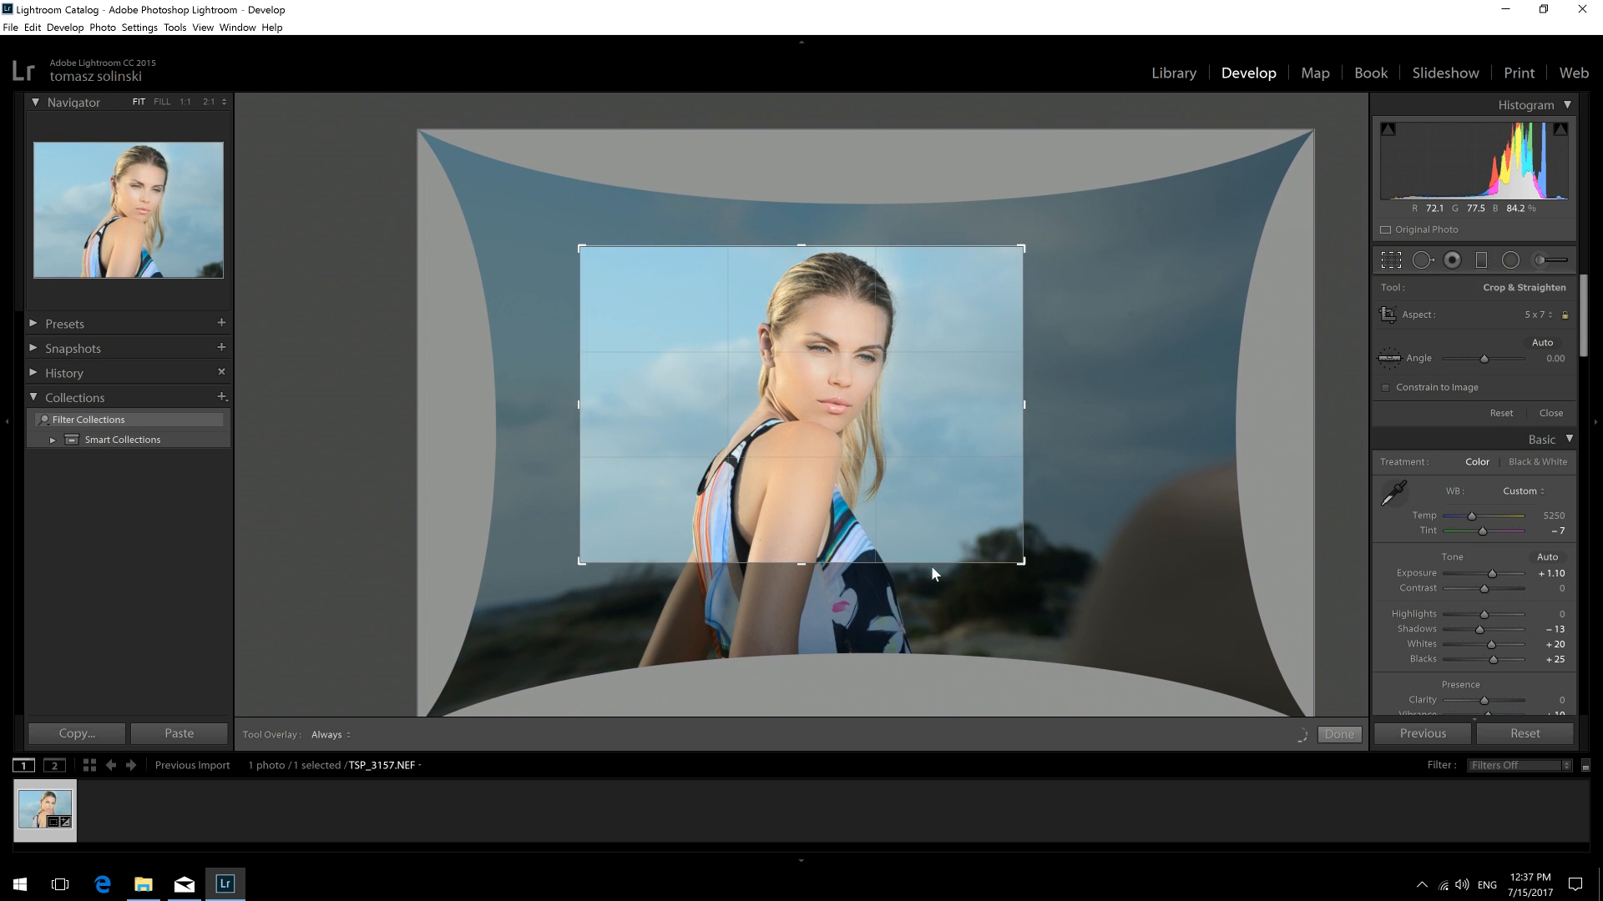
pyautogui.click(797, 564)
pyautogui.moveTo(800, 566); pyautogui.dragTo(798, 545)
pyautogui.click(821, 493)
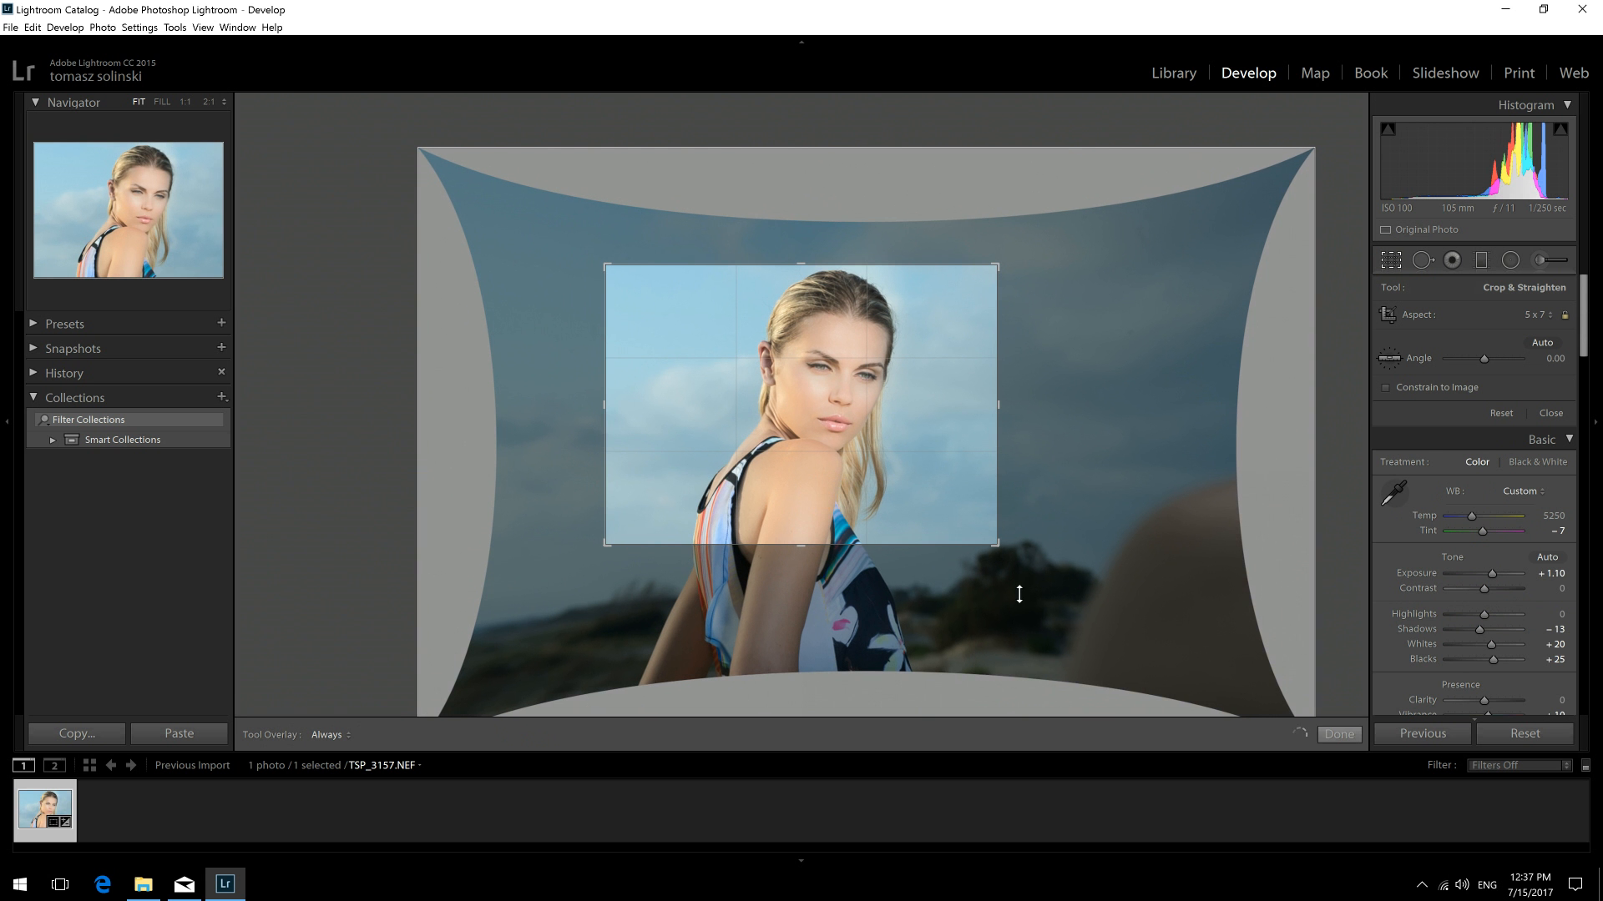
pyautogui.click(1335, 735)
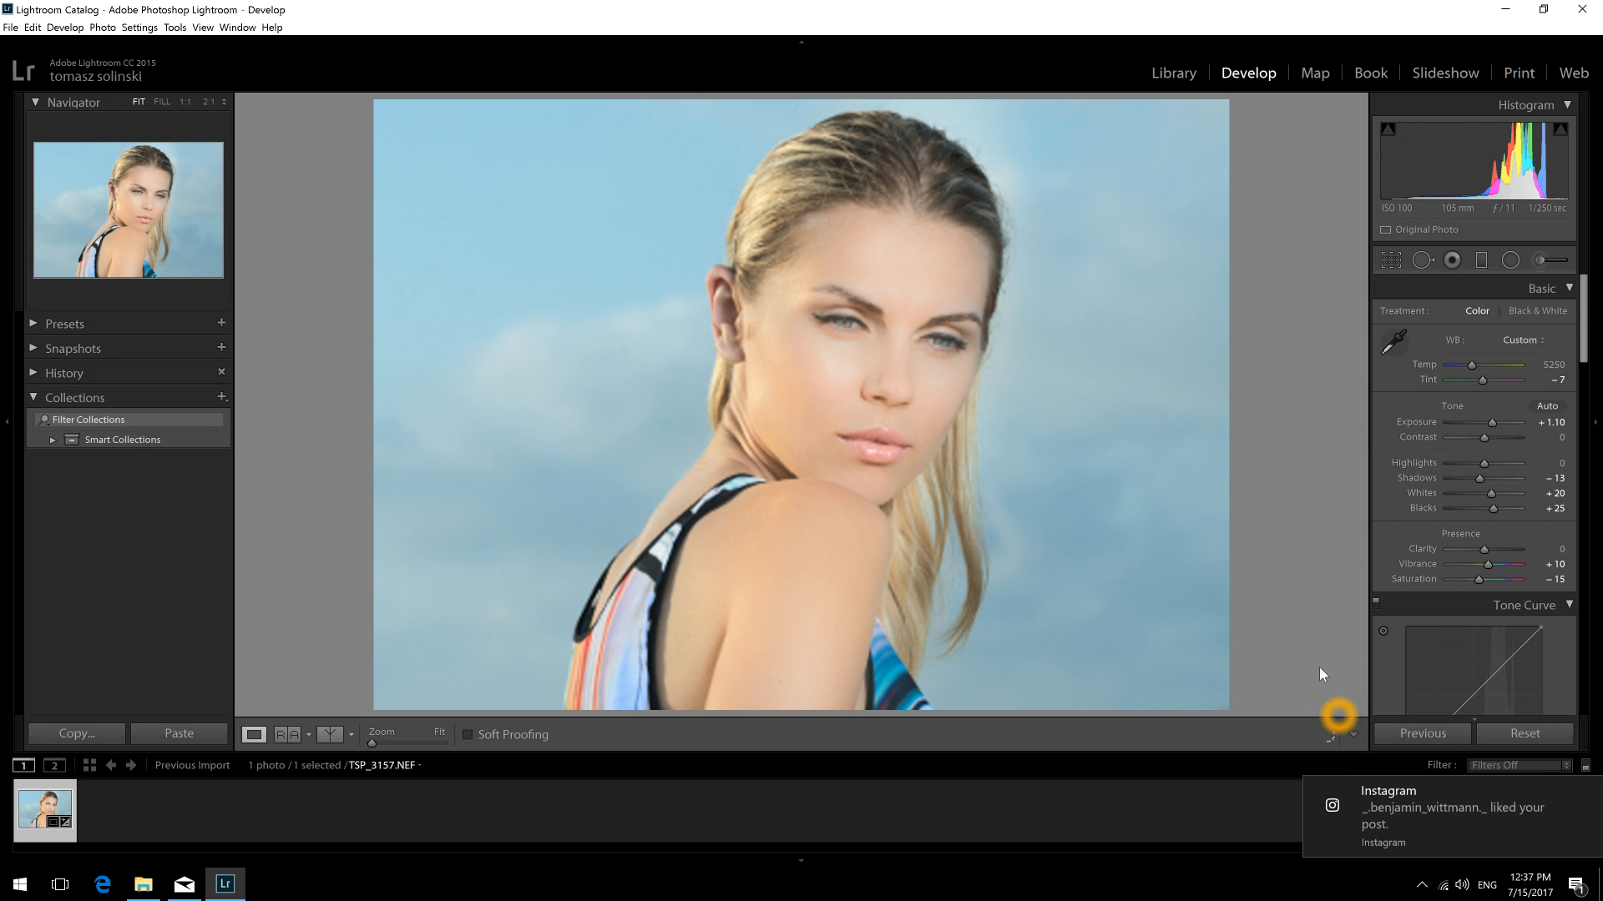
# - Dismiss the notification pop-up and return to the cropped portrait
pyautogui.click(1268, 555)
pyautogui.click(1588, 791)
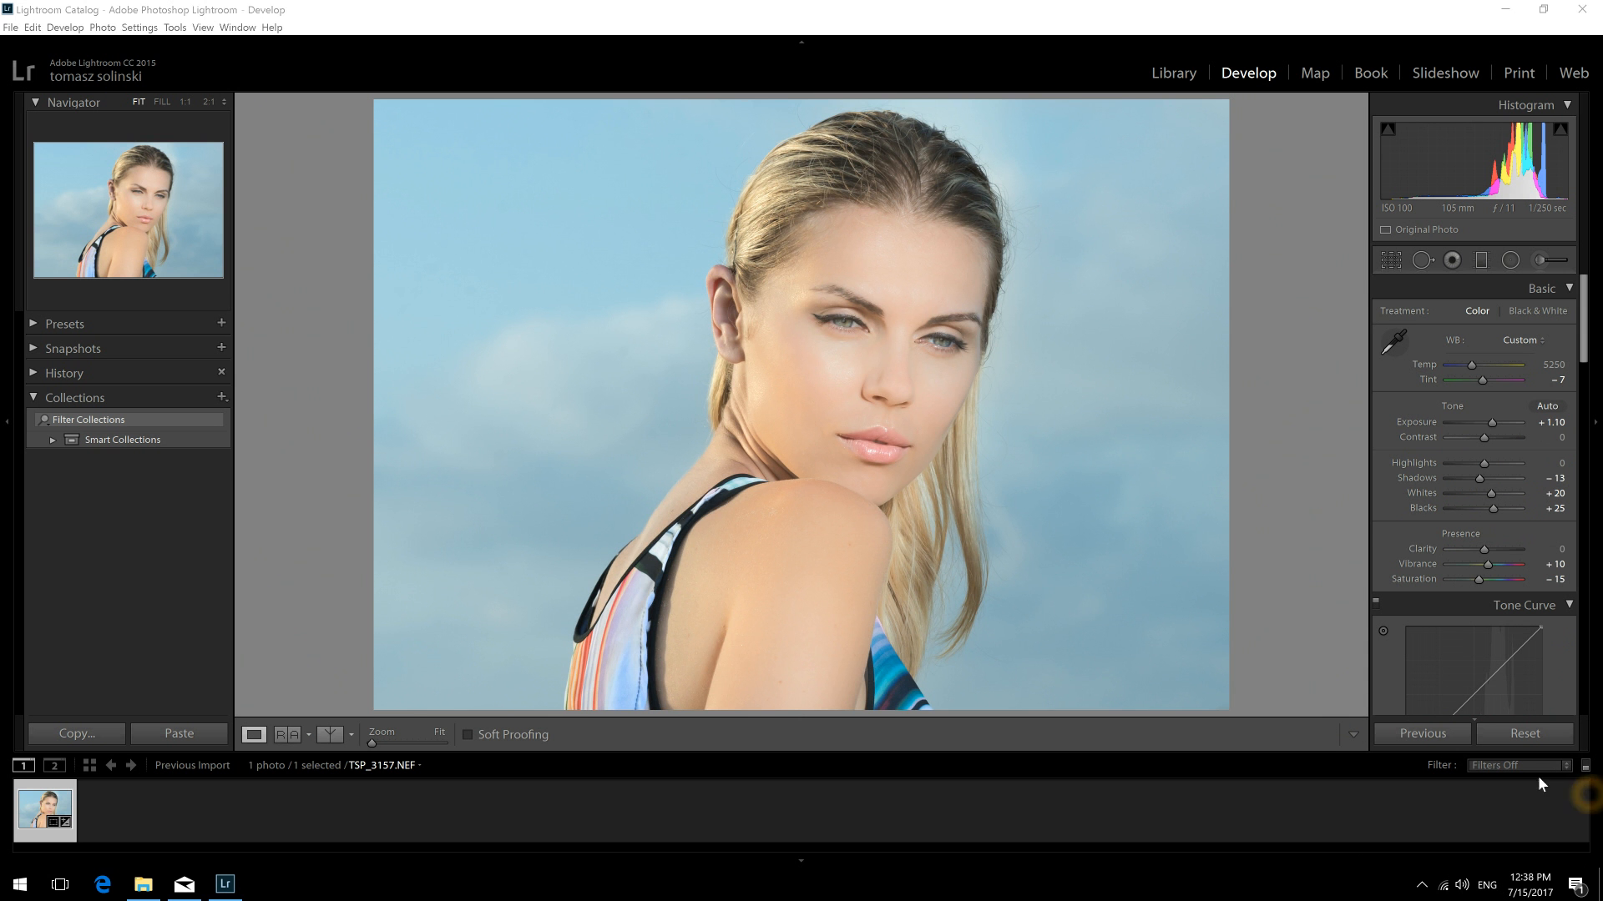
pyautogui.click(1519, 766)
# - Set the Basic adjustments to Temp 5000, Tint -12, Exposure +0.90 and Saturation -20
pyautogui.click(1484, 381)
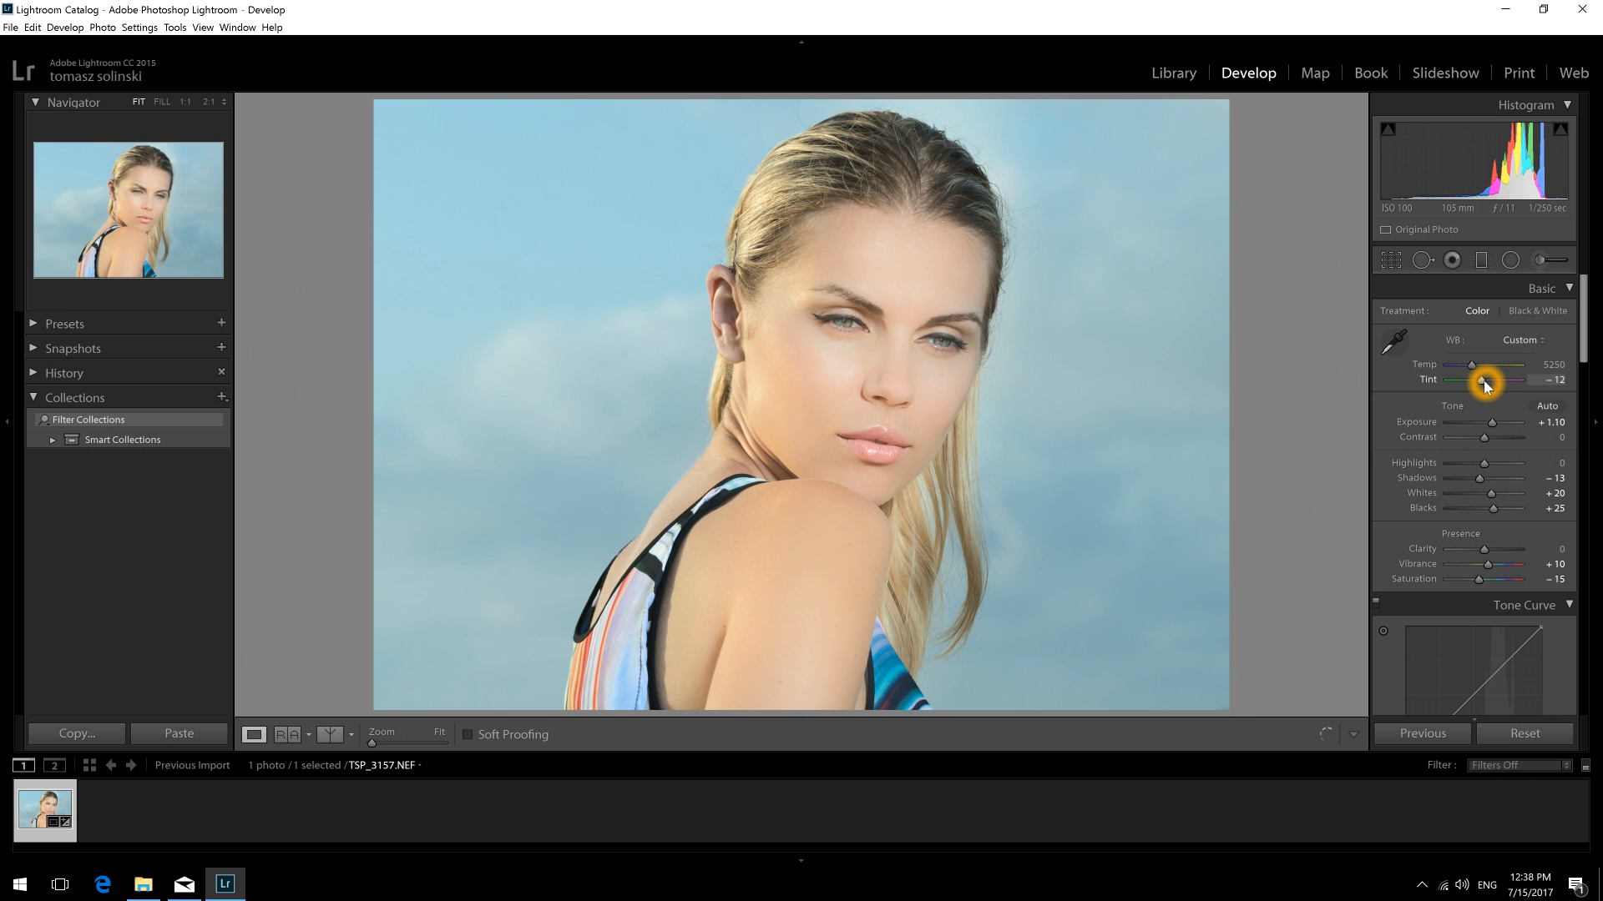
pyautogui.press('Up')
pyautogui.click(1474, 365)
pyautogui.moveTo(1473, 365); pyautogui.dragTo(1484, 428)
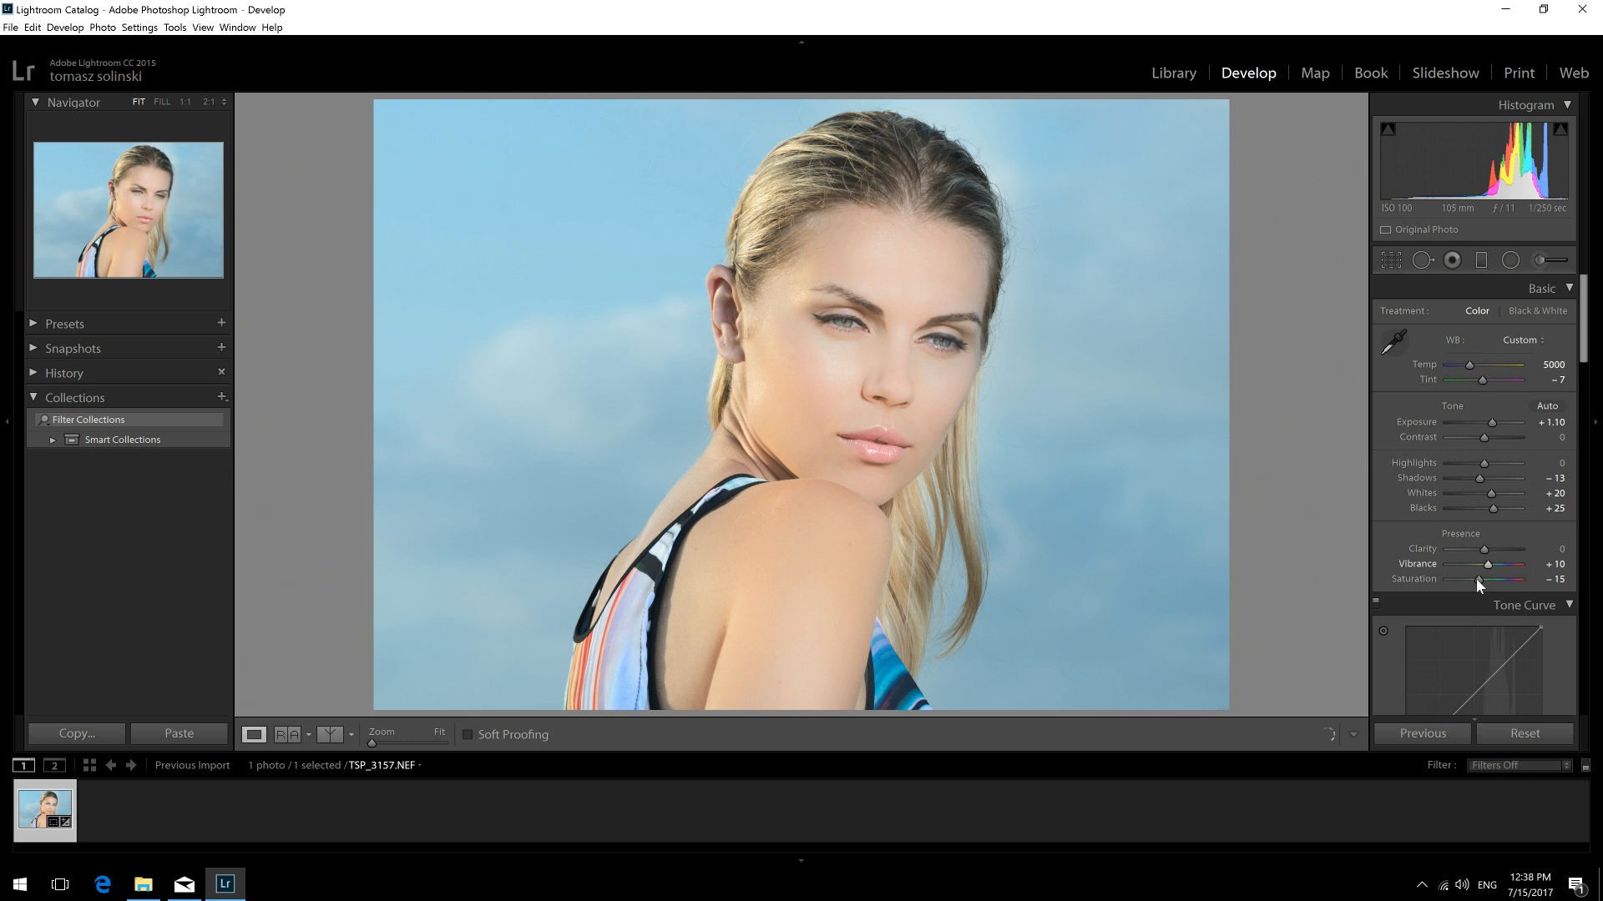
pyautogui.moveTo(1476, 578); pyautogui.dragTo(1478, 580)
pyautogui.moveTo(1495, 428); pyautogui.dragTo(1492, 427)
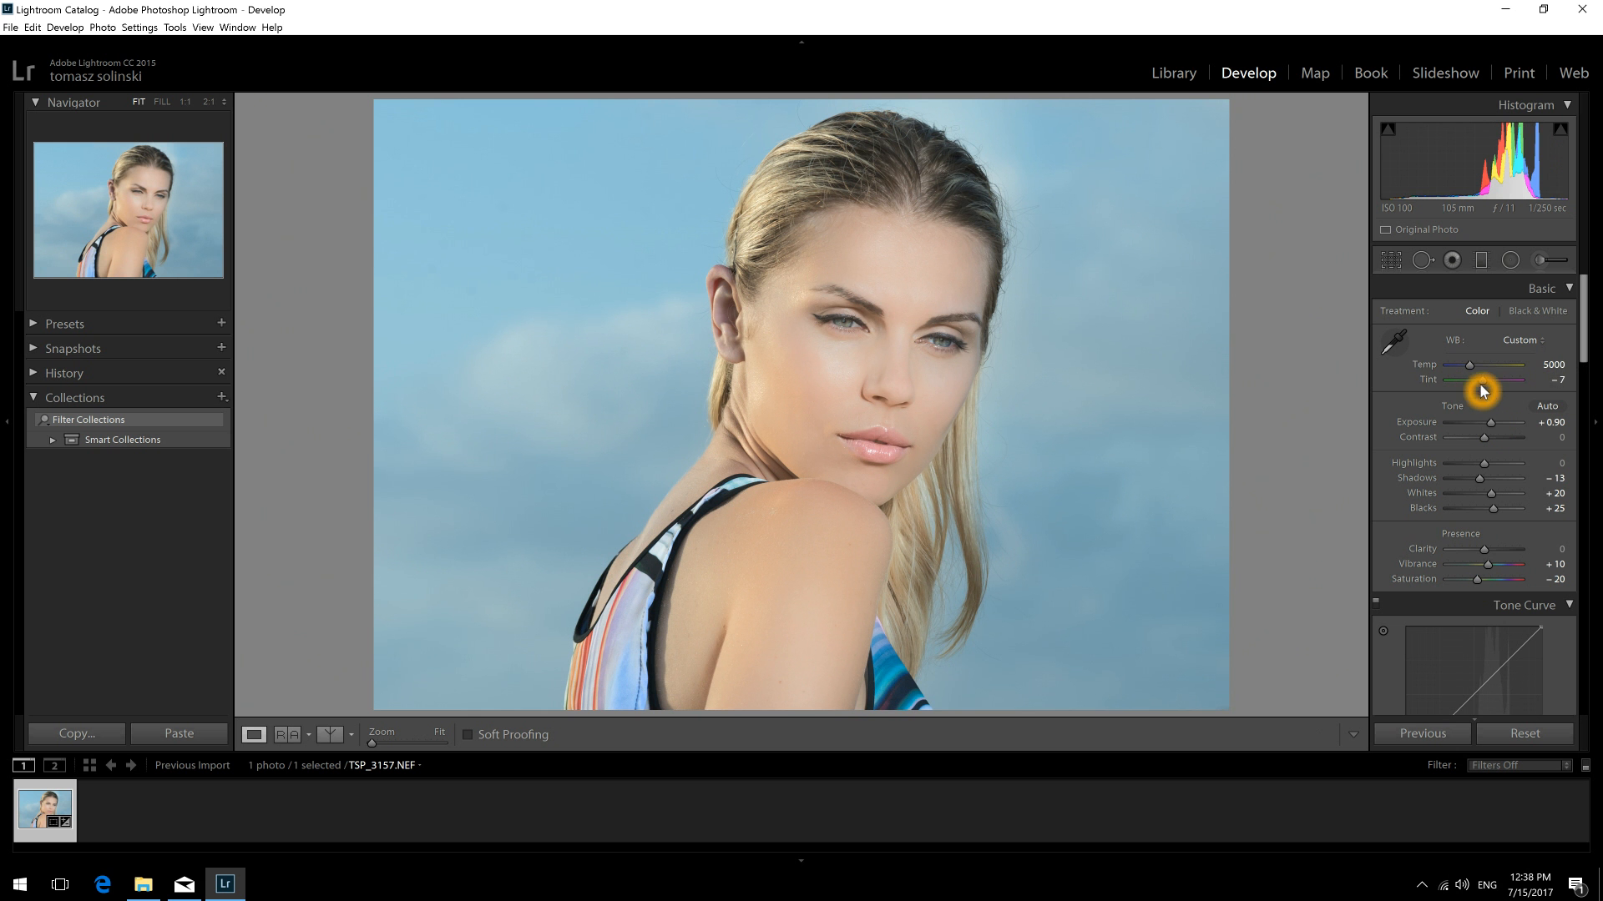
pyautogui.moveTo(1482, 386); pyautogui.dragTo(1482, 386)
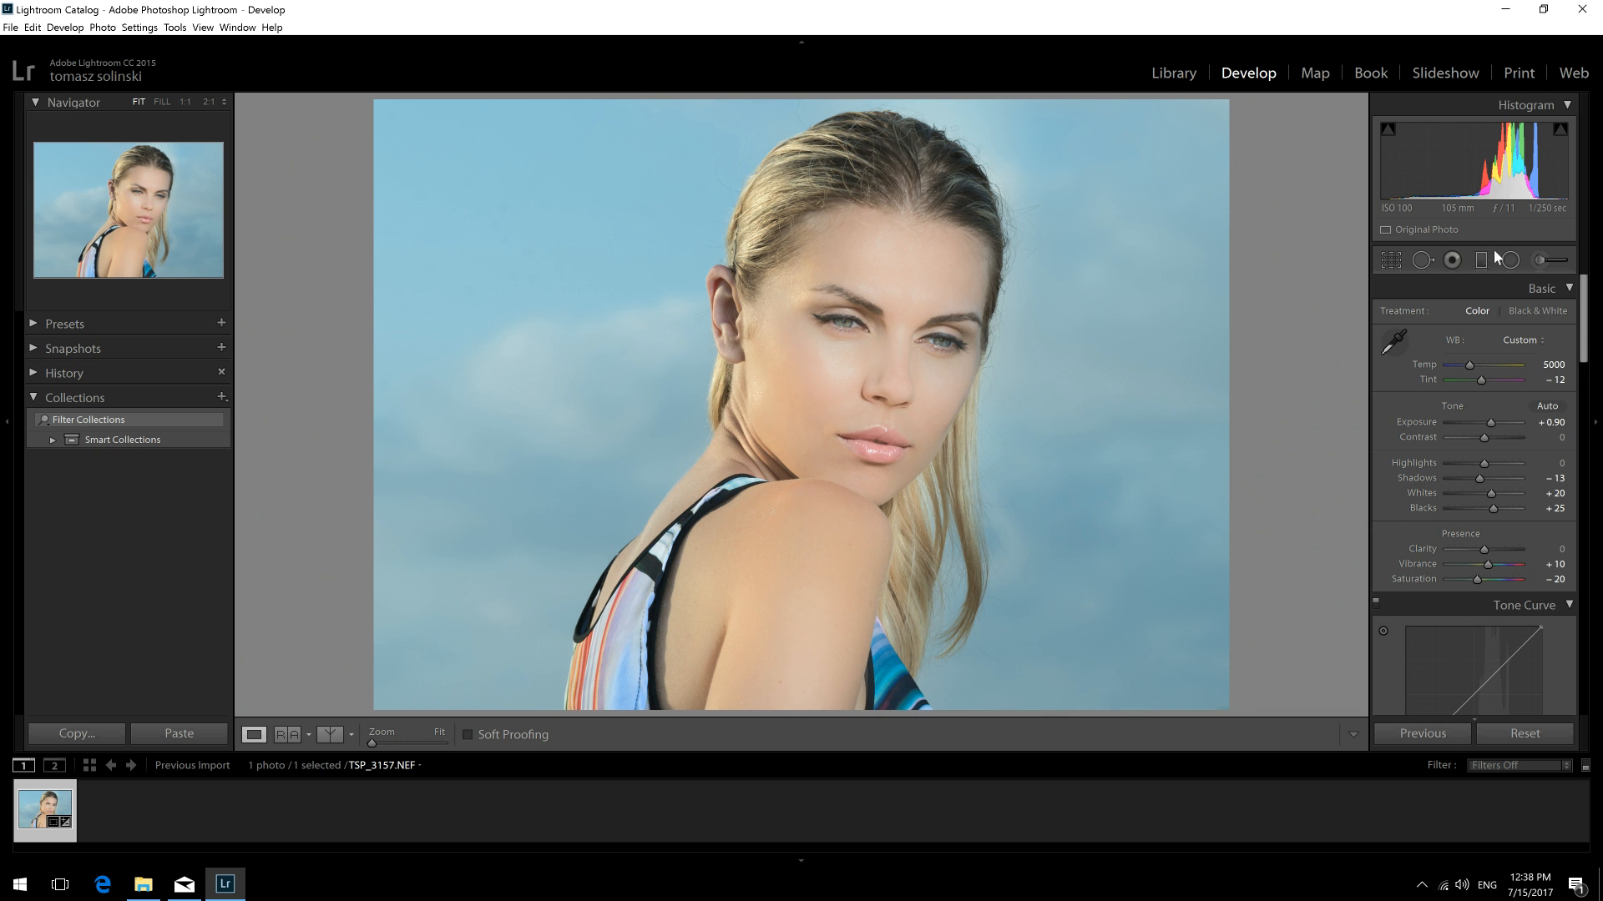
# - Darken the cheek and jaw below the ear with a Burn (Darken) Adjustment Brush at size 13, set its Exposure to -0.20, and finish
pyautogui.click(1540, 266)
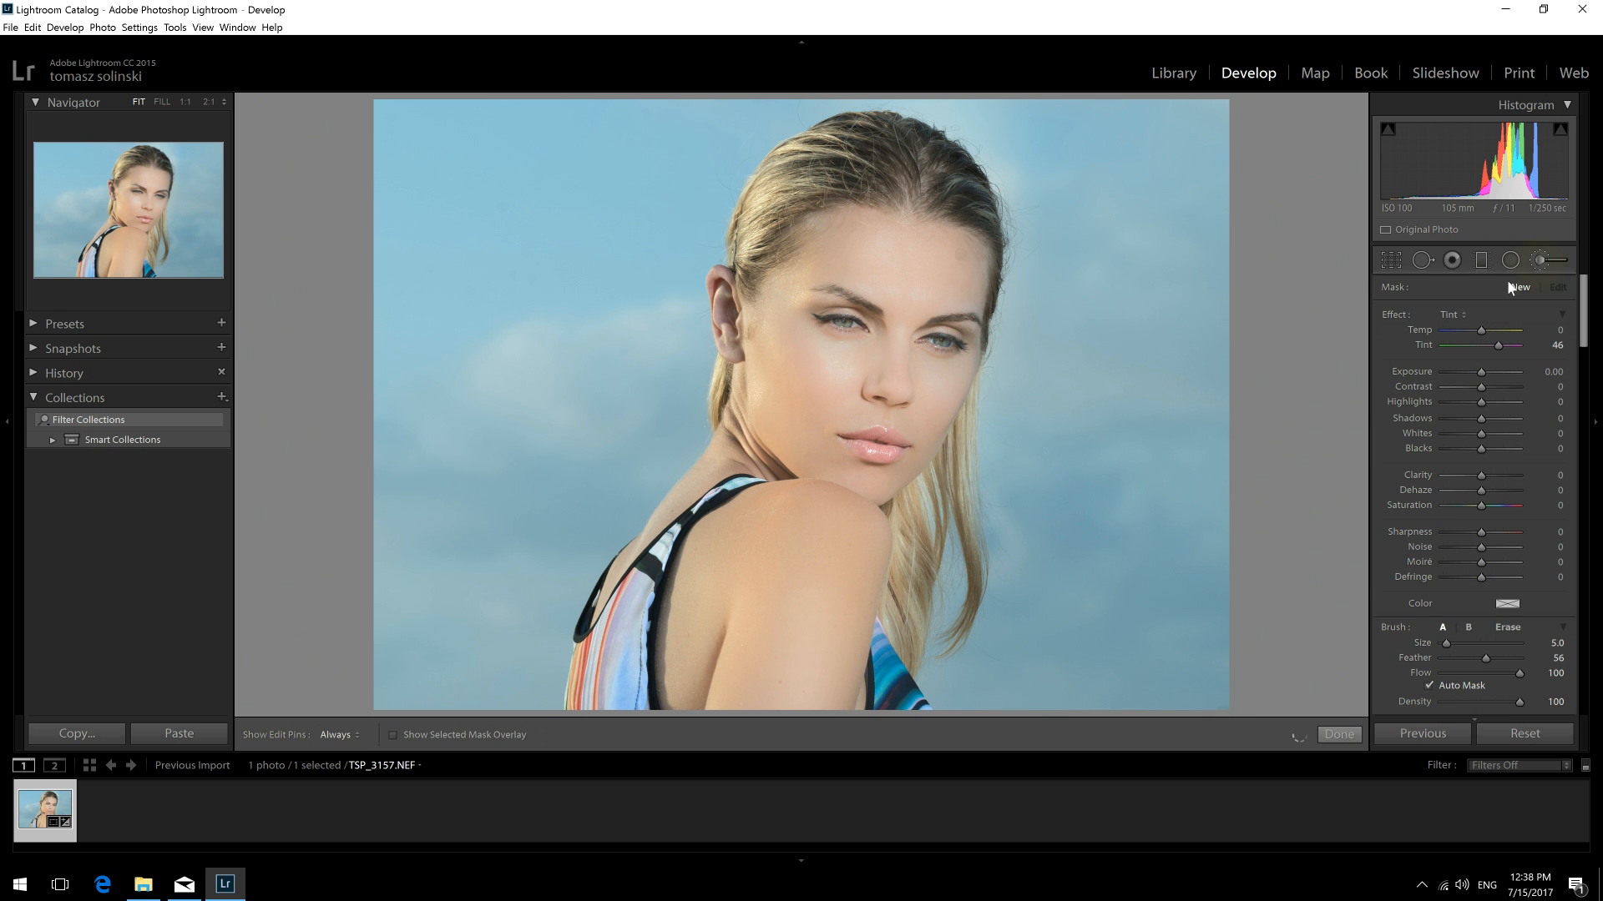
pyautogui.click(1461, 314)
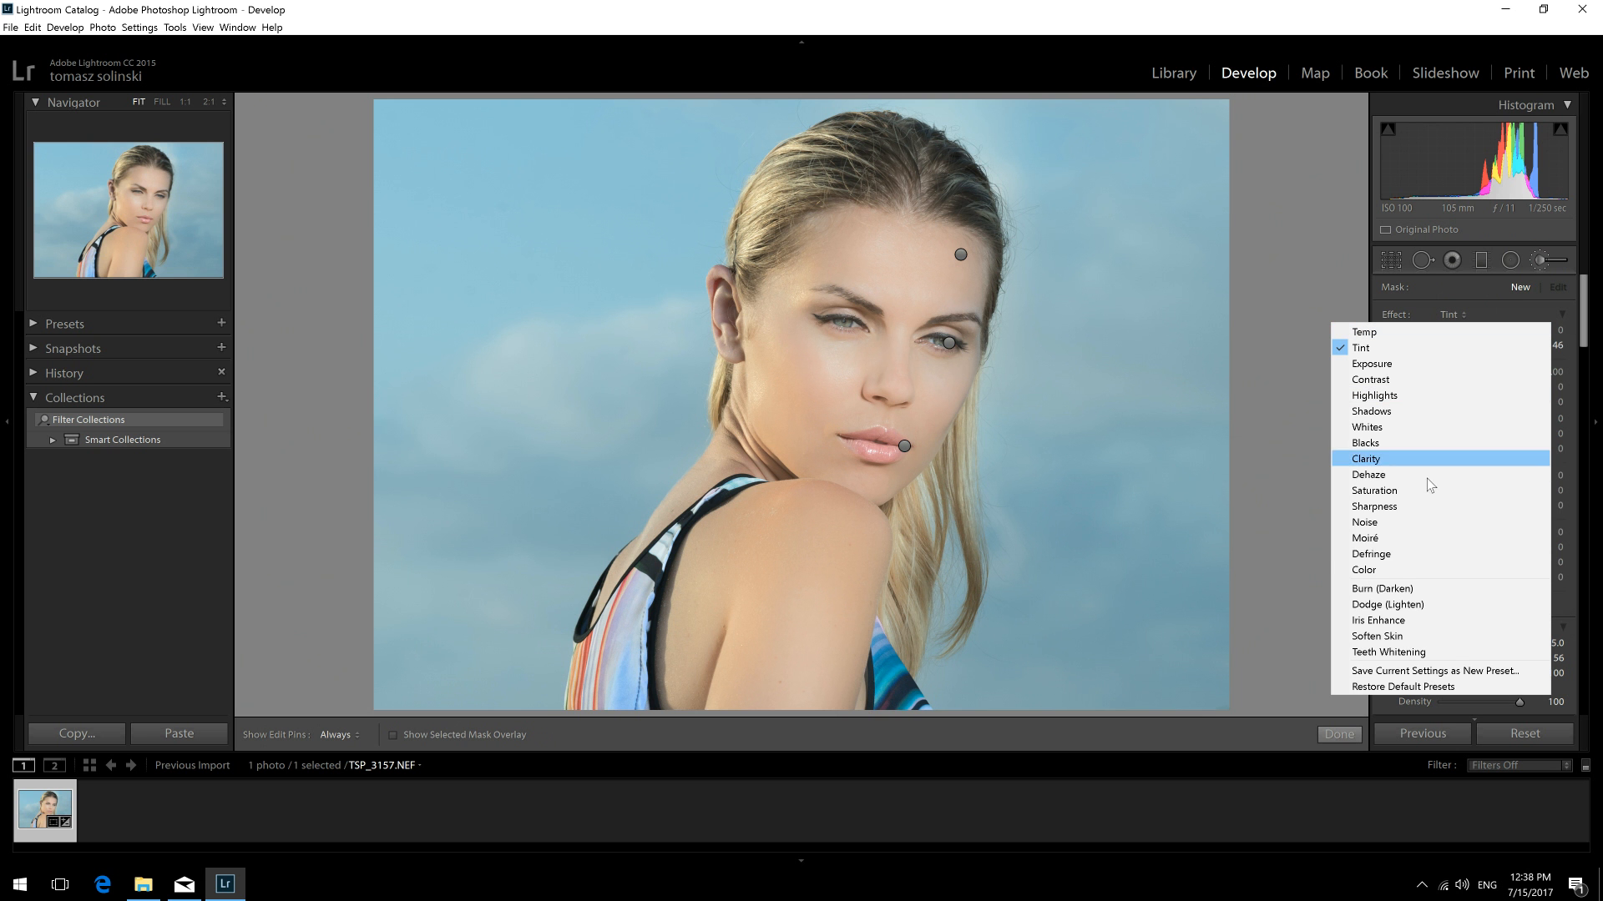
pyautogui.click(1410, 590)
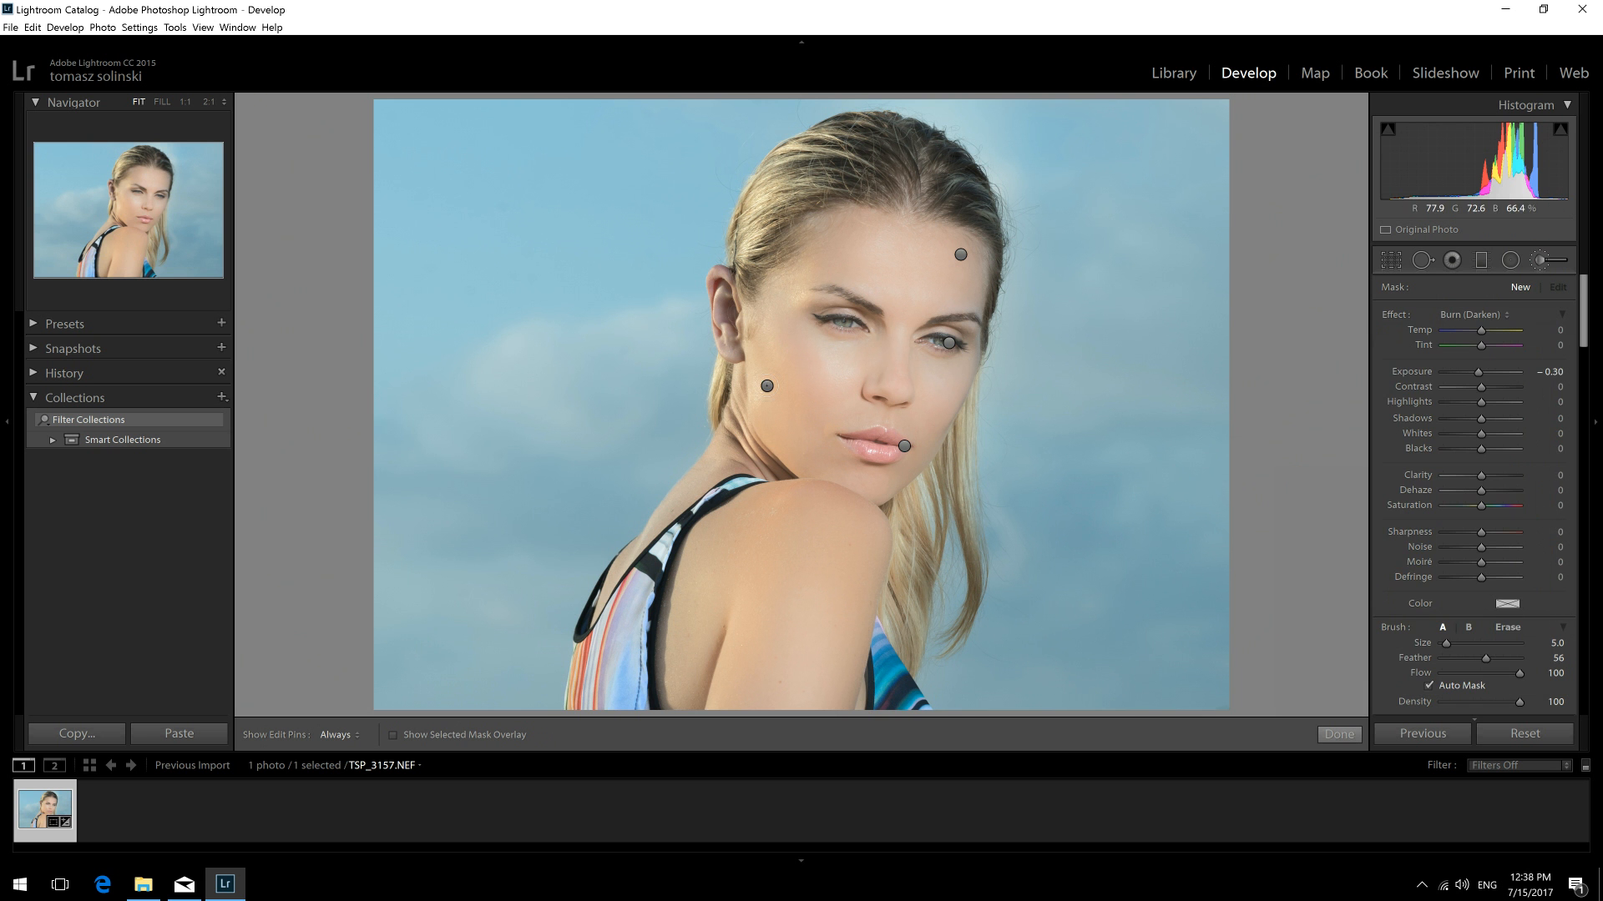
pyautogui.scroll(4, 774, 374)
pyautogui.moveTo(761, 344); pyautogui.dragTo(794, 412)
pyautogui.press('h')
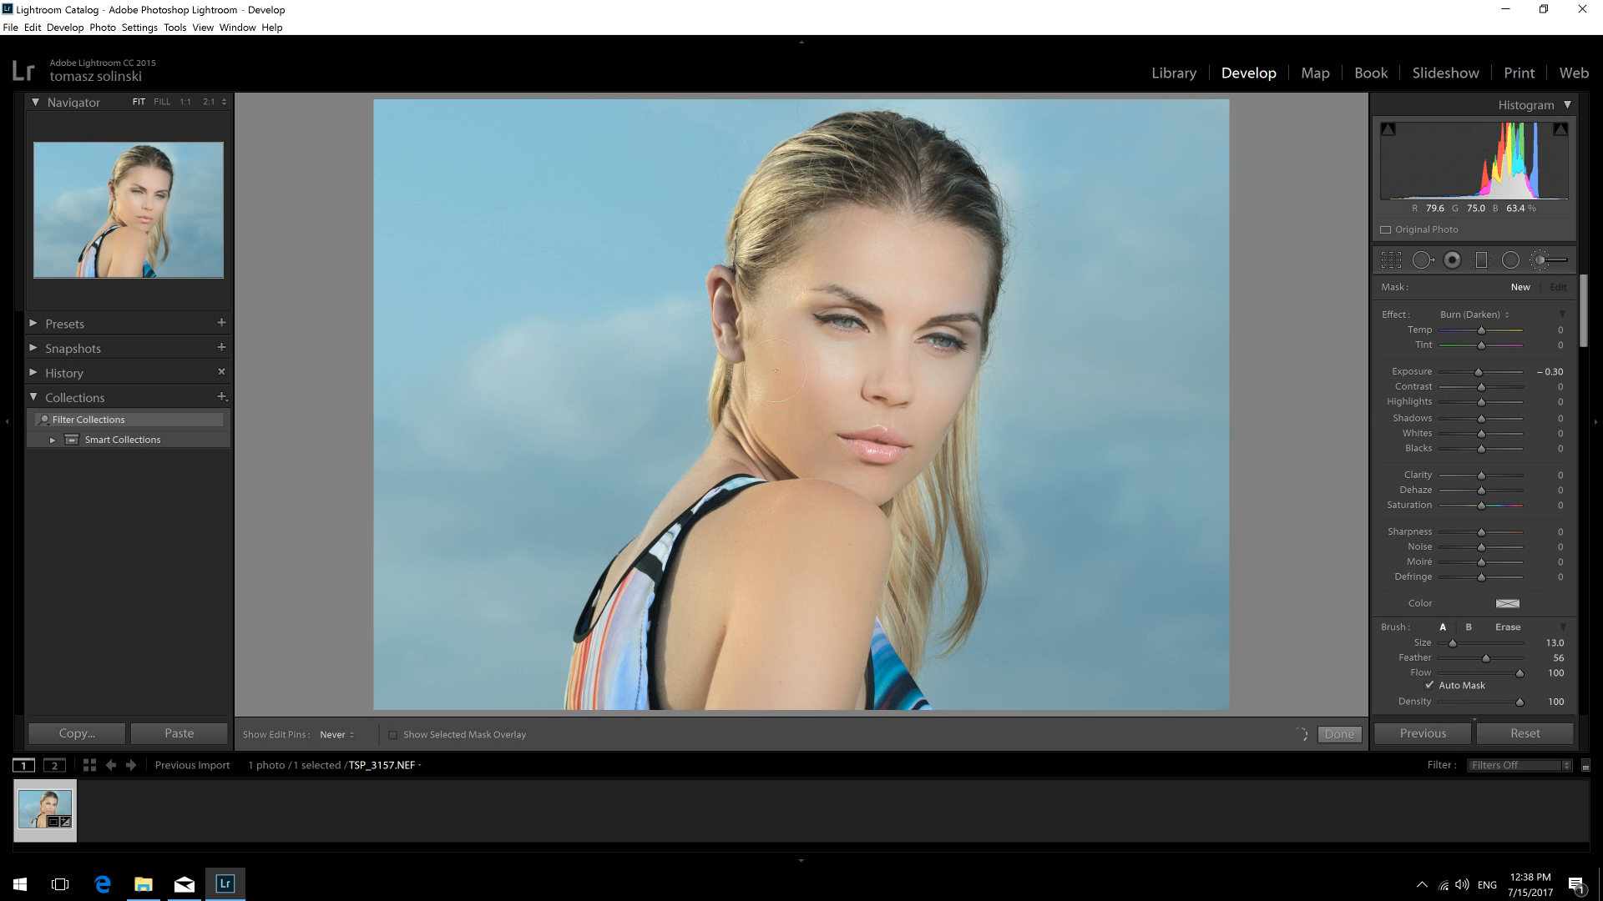
pyautogui.moveTo(767, 401); pyautogui.dragTo(765, 368)
pyautogui.press('h')
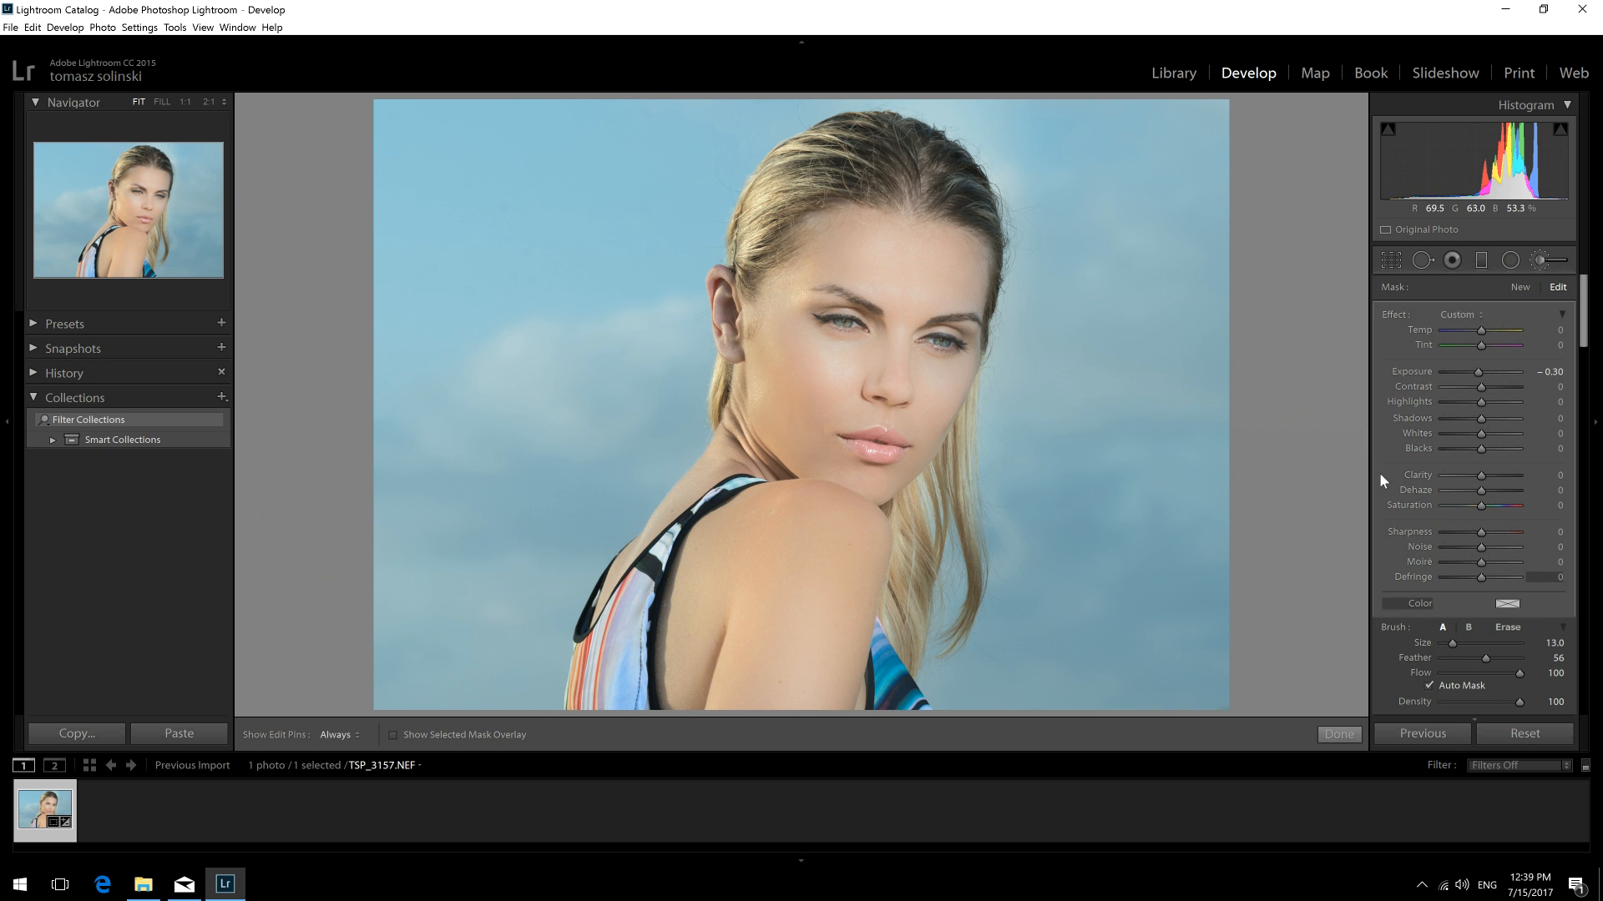
pyautogui.moveTo(1481, 370); pyautogui.dragTo(1479, 373)
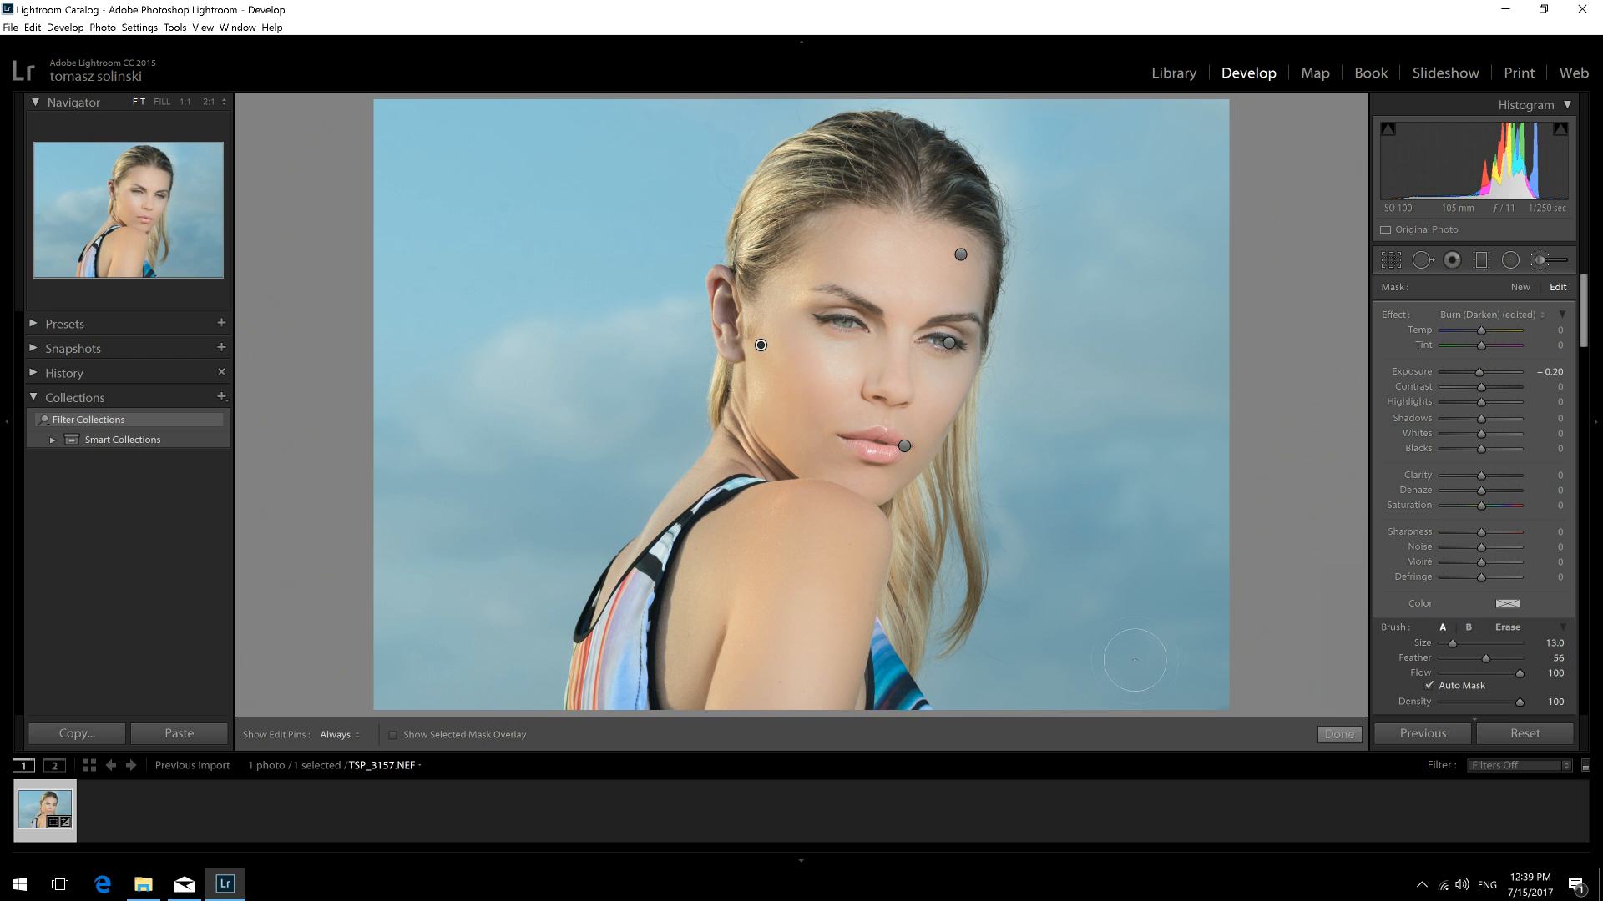
pyautogui.press('k')
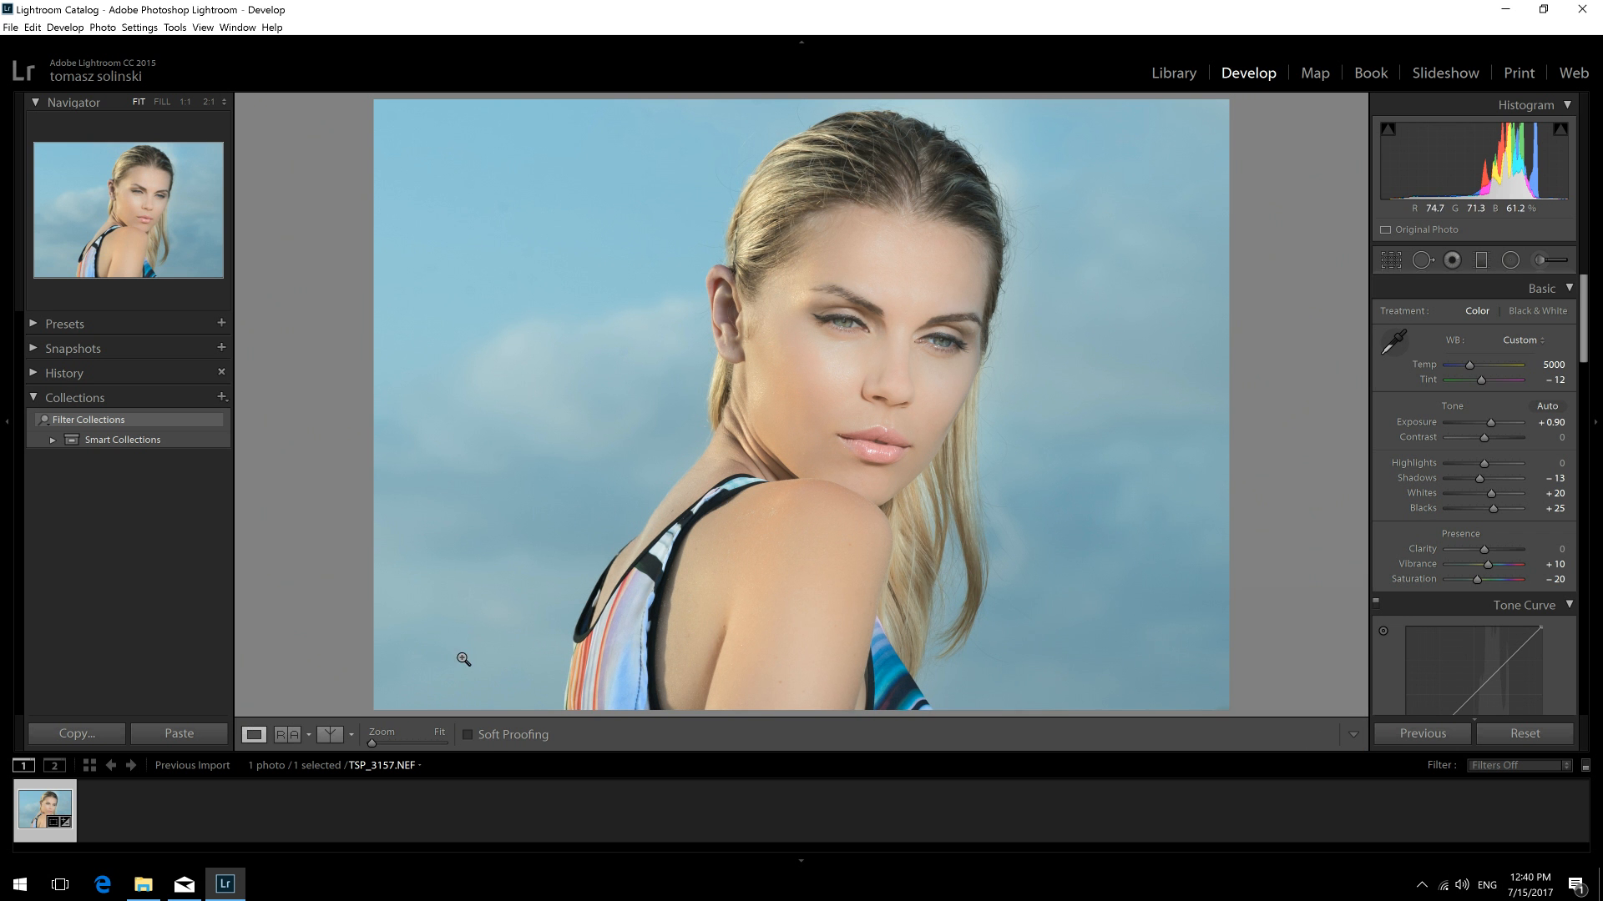
# - Compare the original and retouched portrait side by side in the Before & After view
pyautogui.click(292, 736)
pyautogui.press('y')
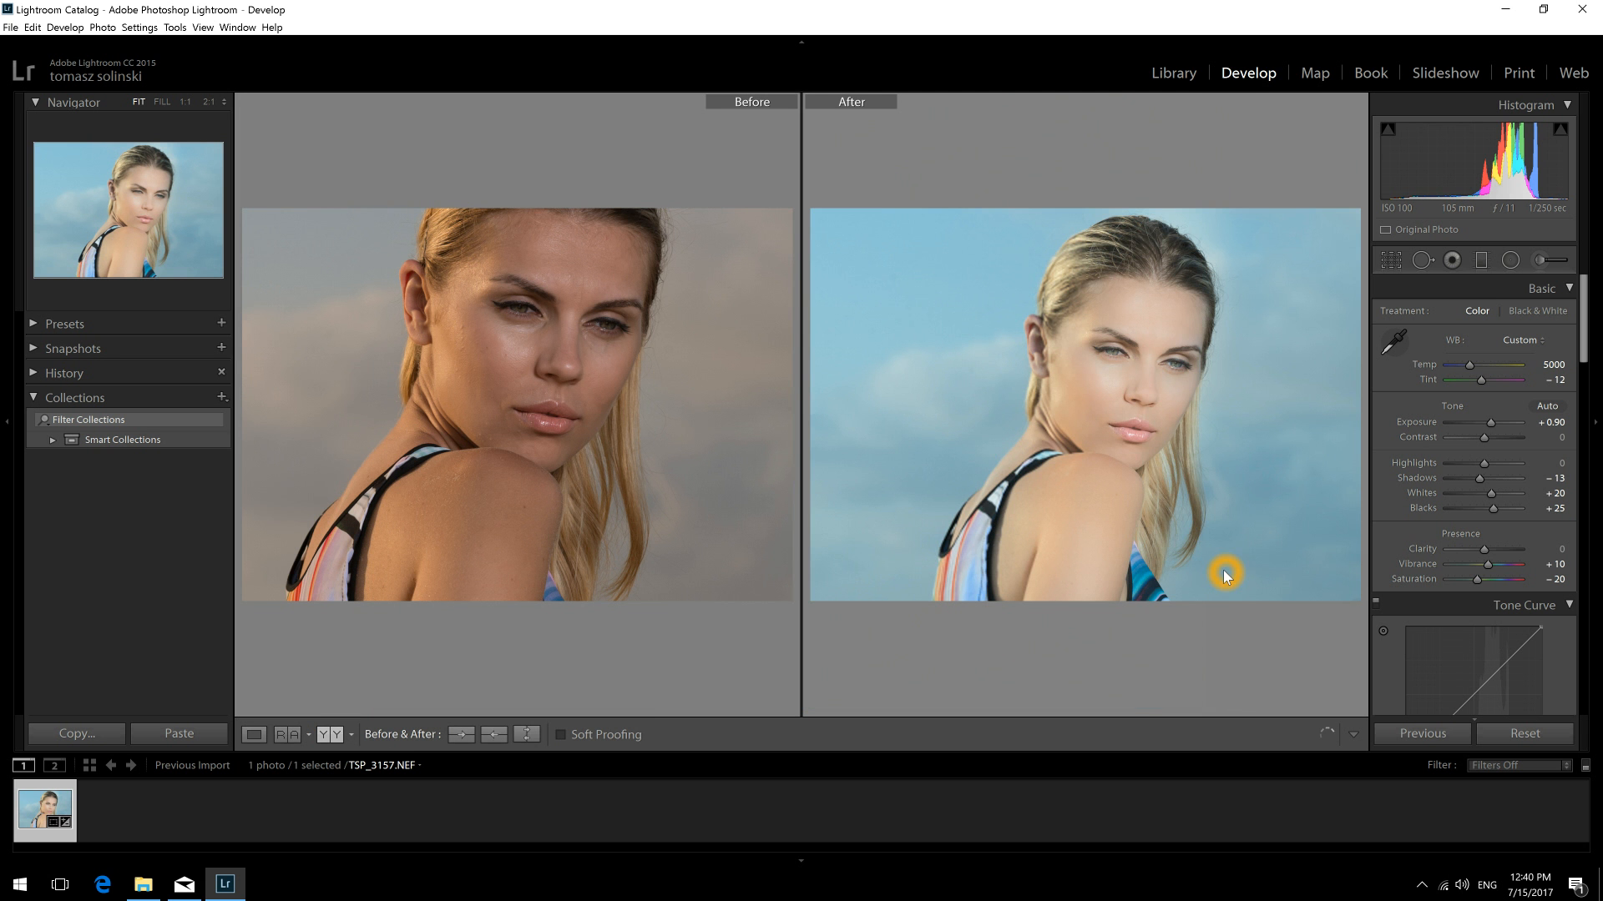